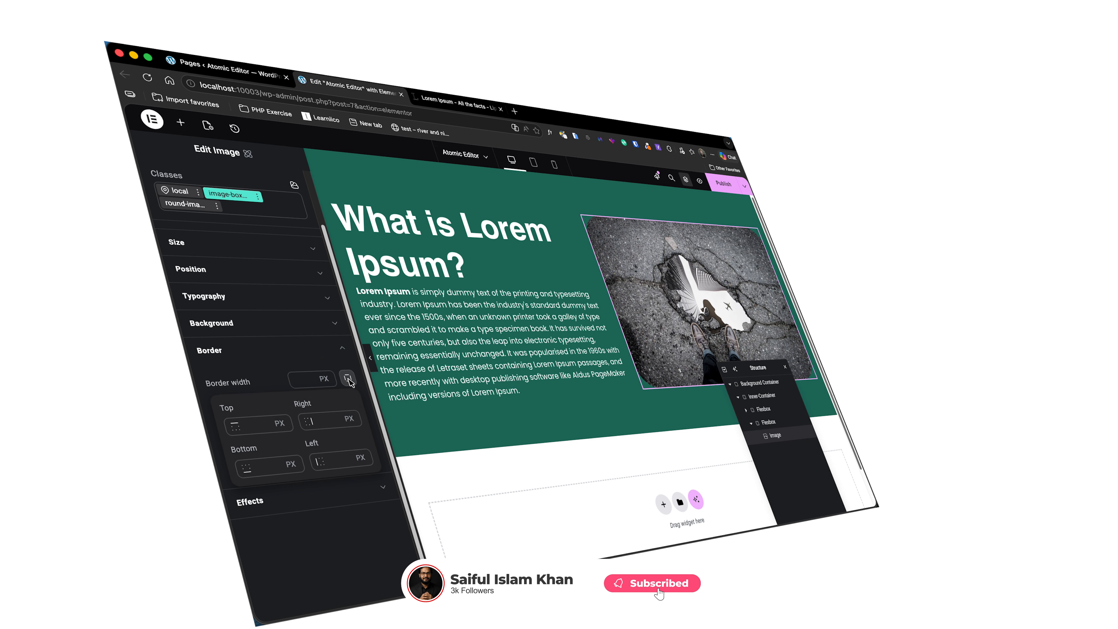
Give the image-box class a box shadow with 10 px horizontal offset, 30 px blur and a more transparent rgba colour, and copy the colour value
click(257, 380)
click(269, 500)
scroll(272, 501, down, 4)
click(360, 411)
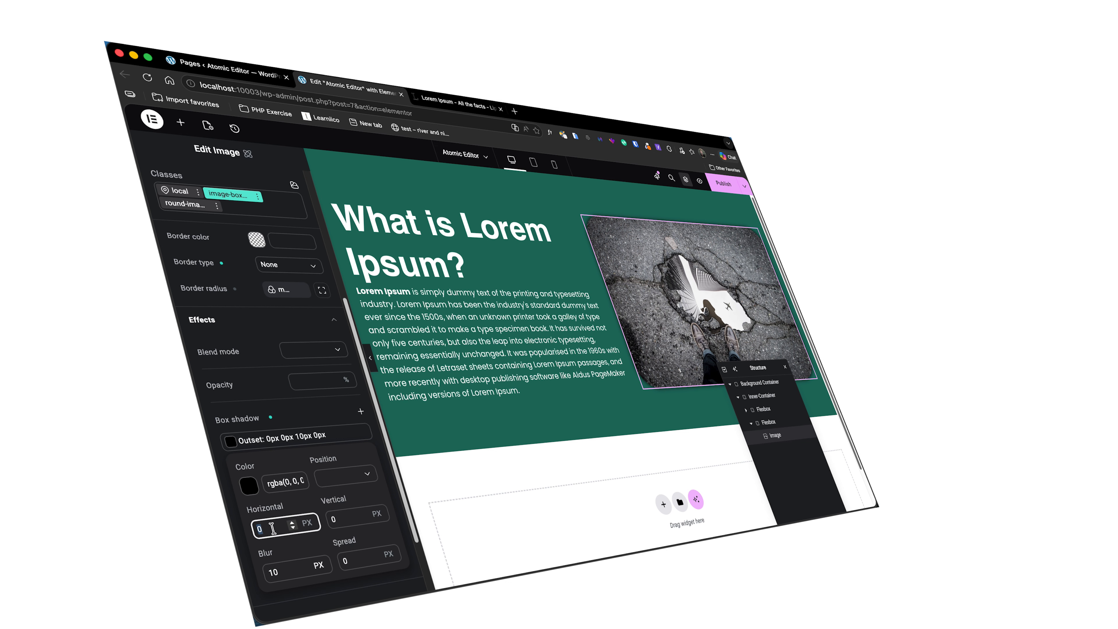
click(248, 485)
click(436, 537)
click(287, 481)
triple_click(287, 481)
key(super+c)
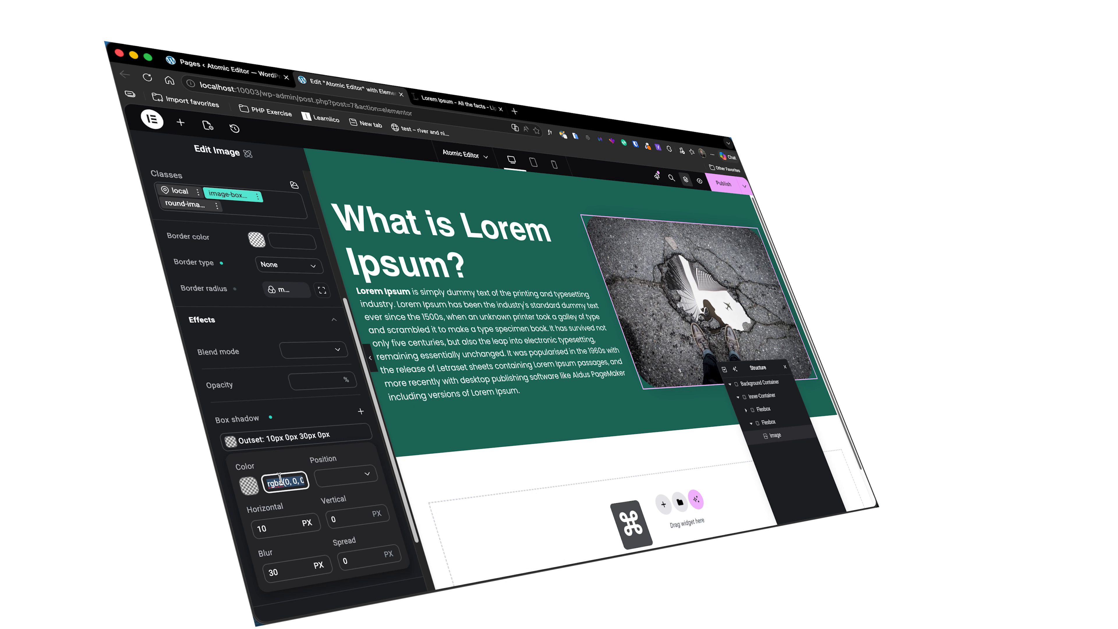
Start a new colour variable for the image's box shadow and name it light
click(294, 467)
click(318, 402)
click(278, 445)
text(light)
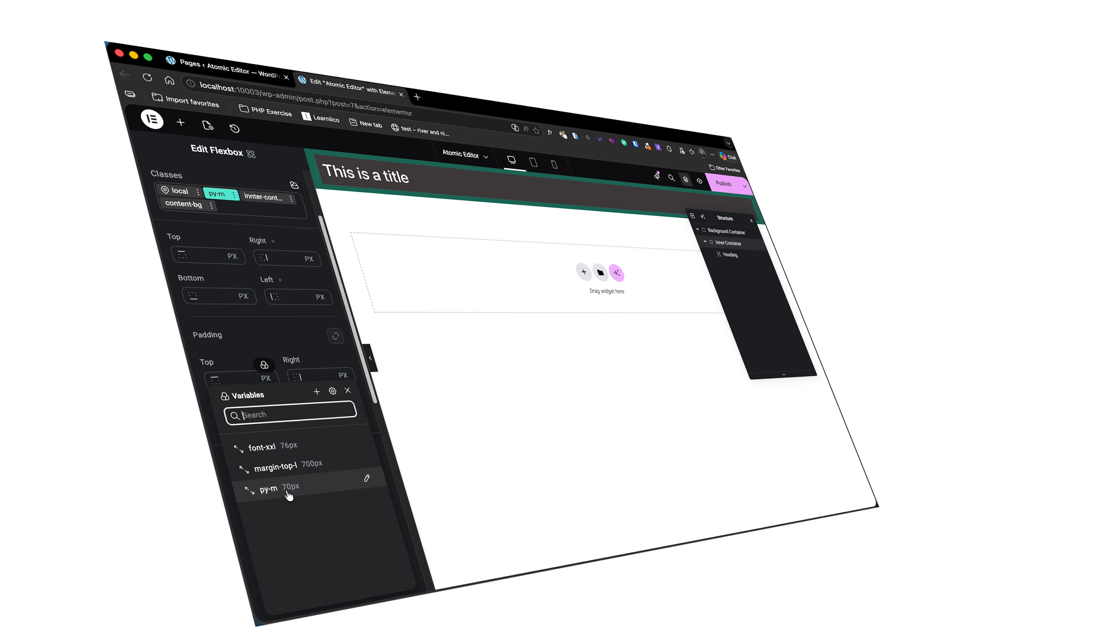
Apply the py-m 70px variable to the padding of the inner flexbox's py-m class
click(287, 488)
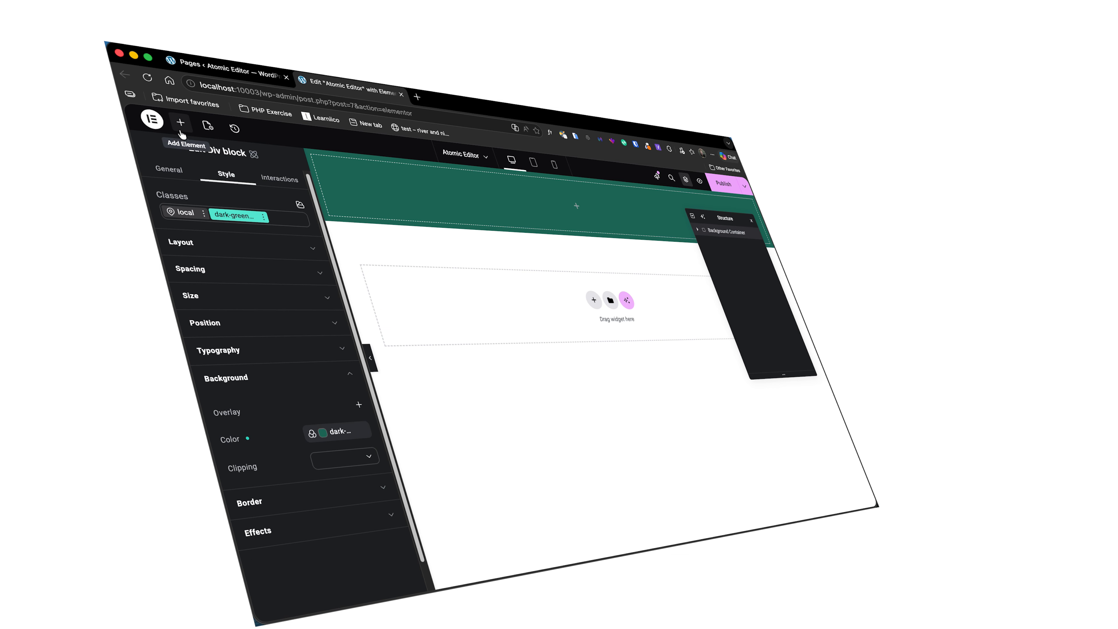
Create a class named content-bg on the flexbox inside the background container
click(459, 206)
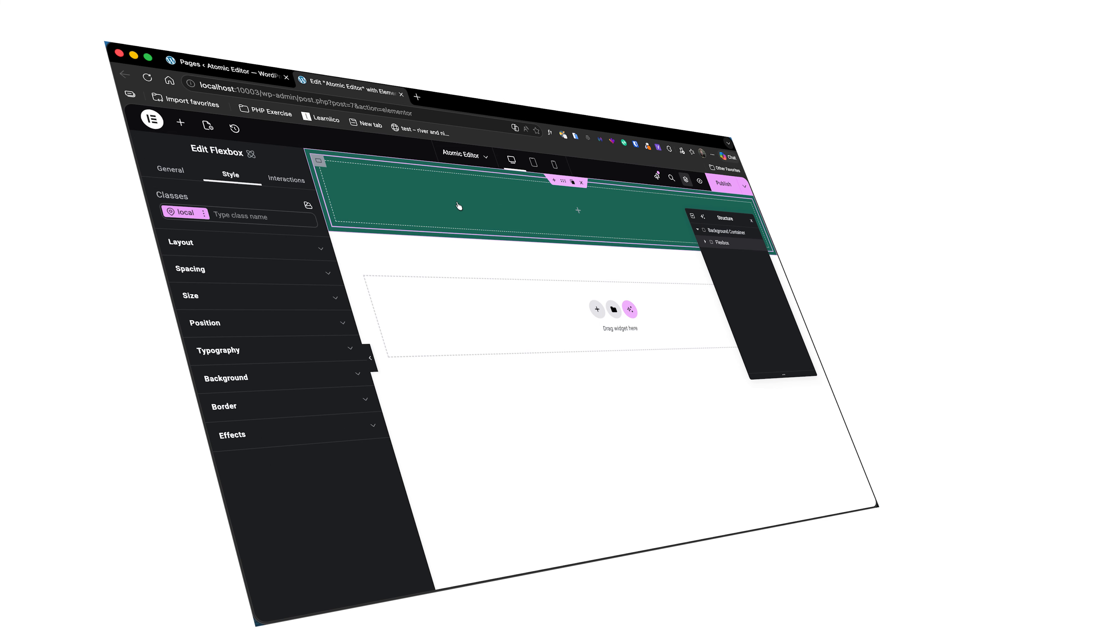
click(259, 215)
text(content-bg)
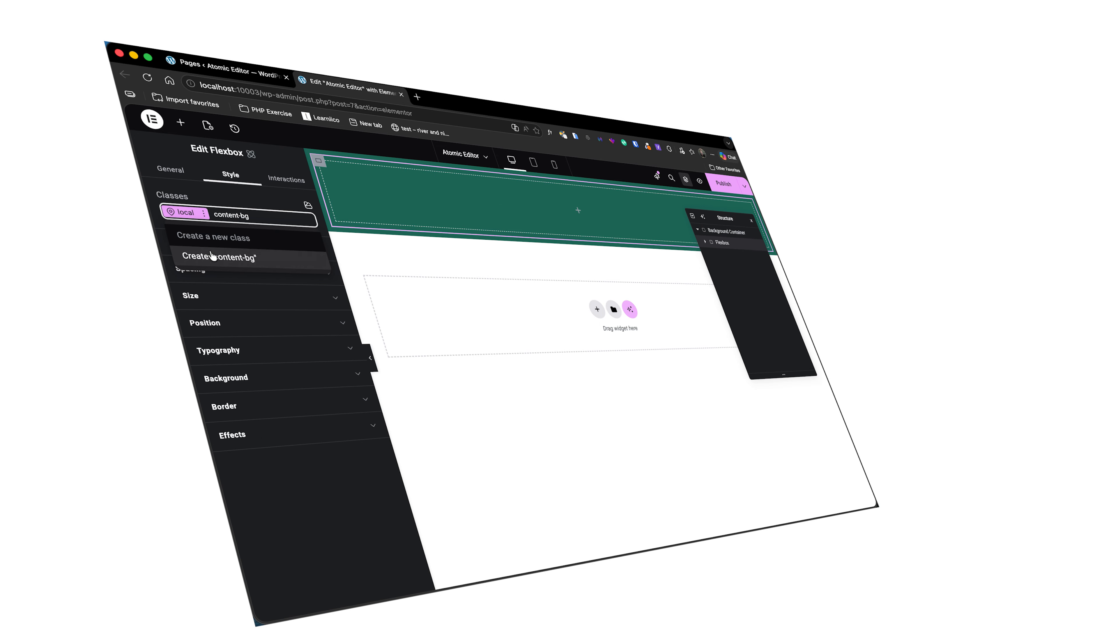
click(244, 255)
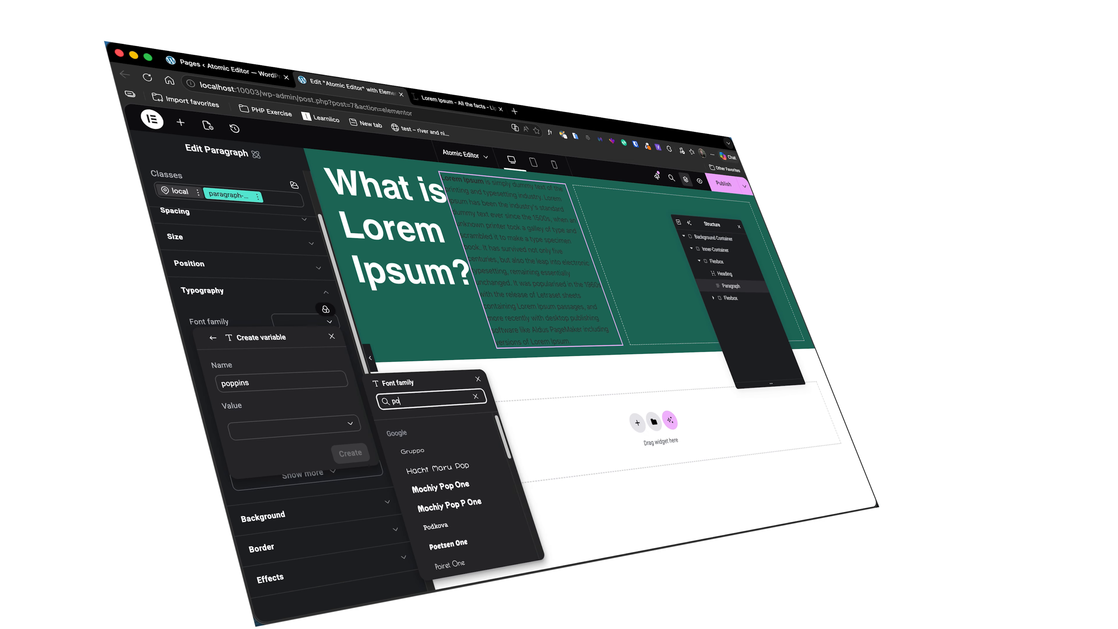
Choose the font for the paragraph class's poppins variable and set its text colour to the white-color variable
click(435, 524)
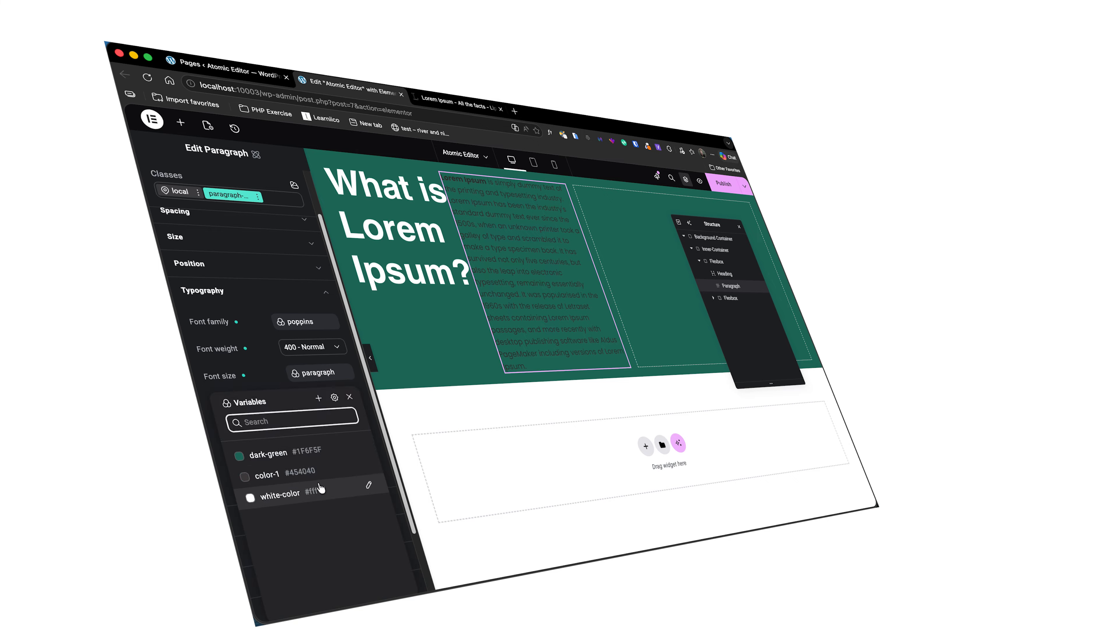
click(320, 488)
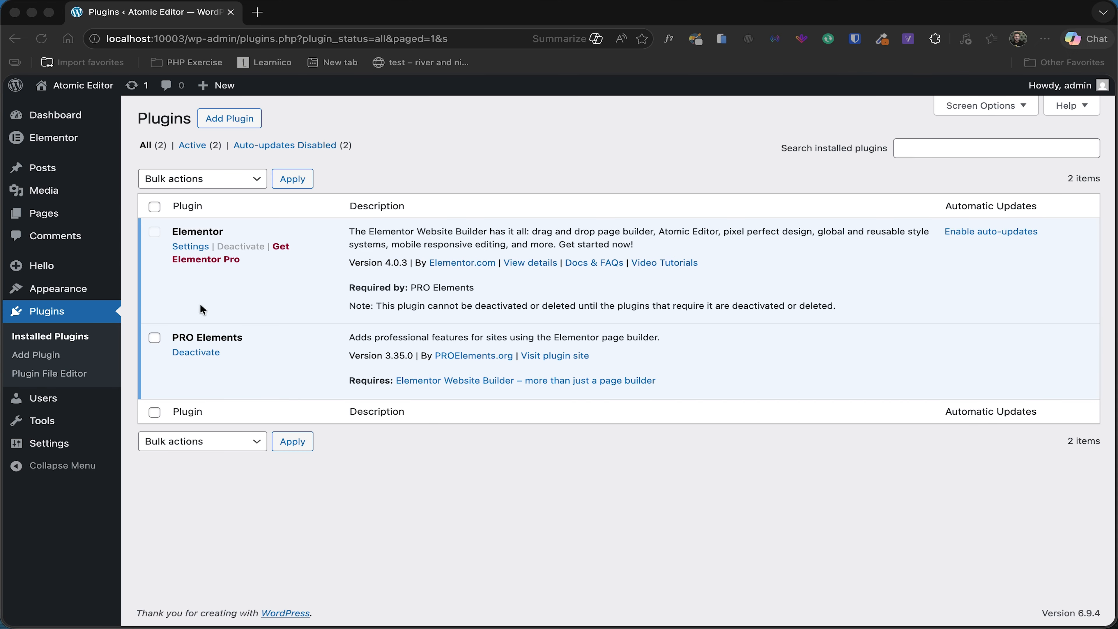
Open the Atomic Editor page for editing with Elementor in a new browser tab from the site's page list
click(73, 215)
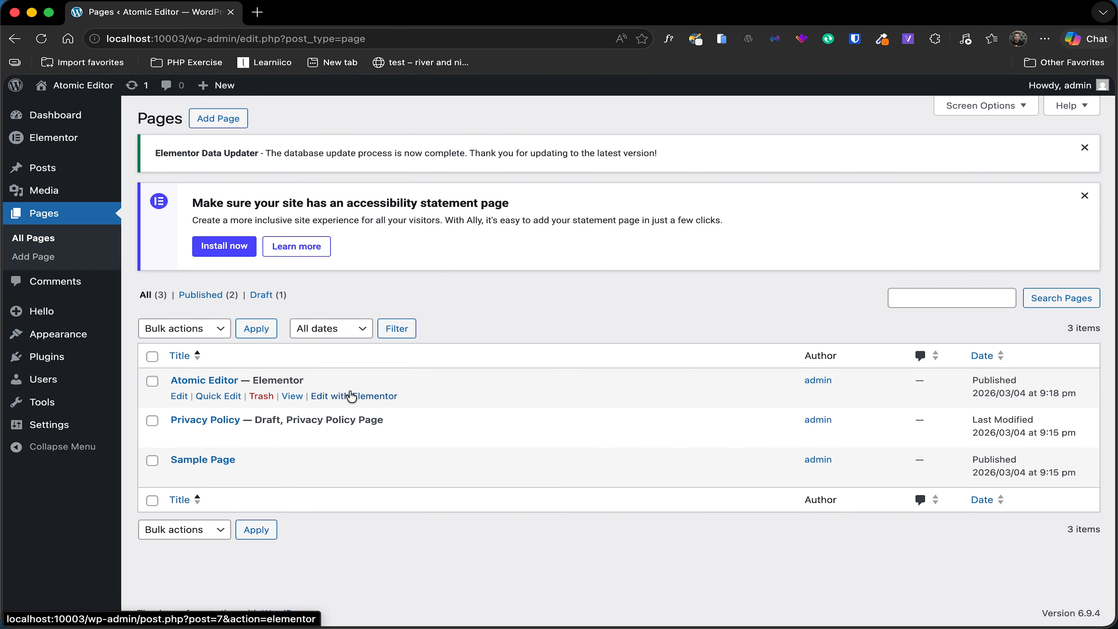
super+click(351, 396)
click(344, 22)
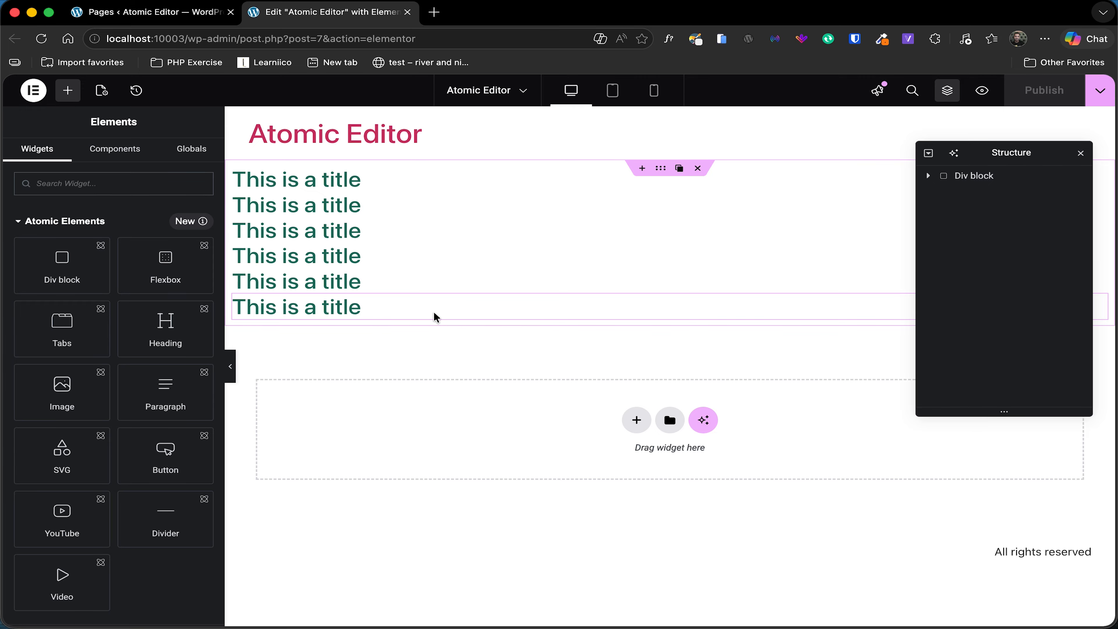
Delete the div block holding the old titles and set the page layout to Elementor Canvas
click(698, 168)
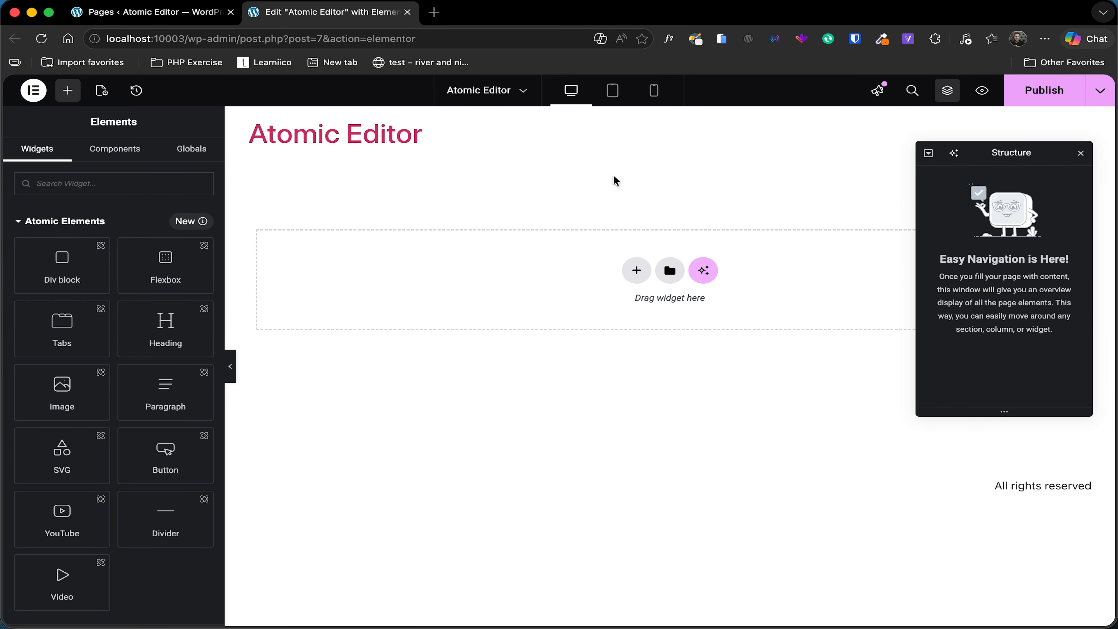
click(102, 91)
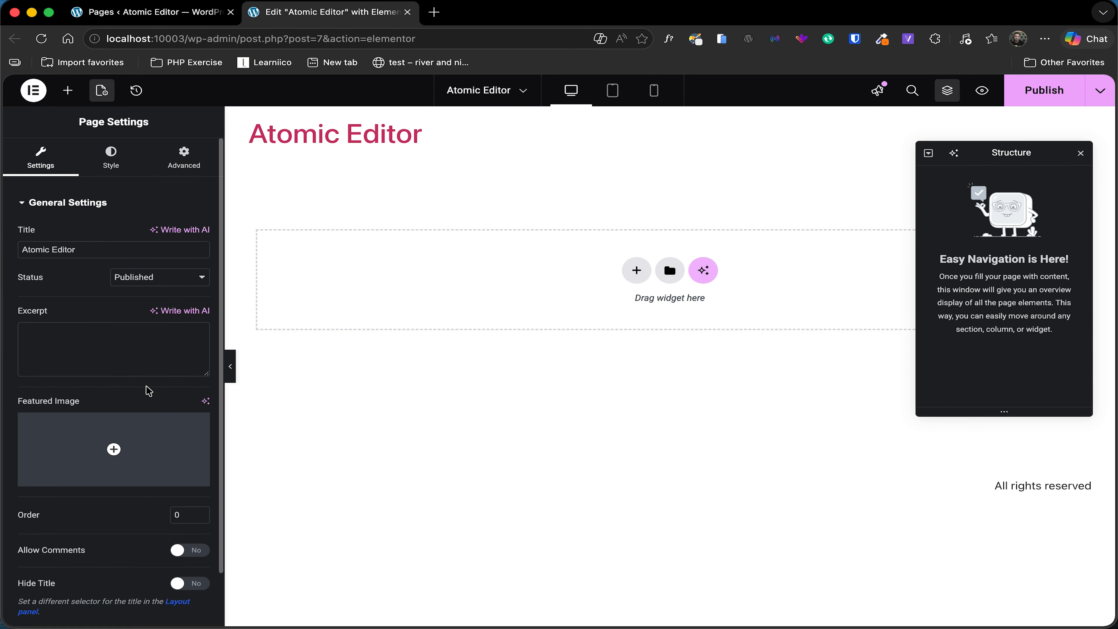
click(159, 578)
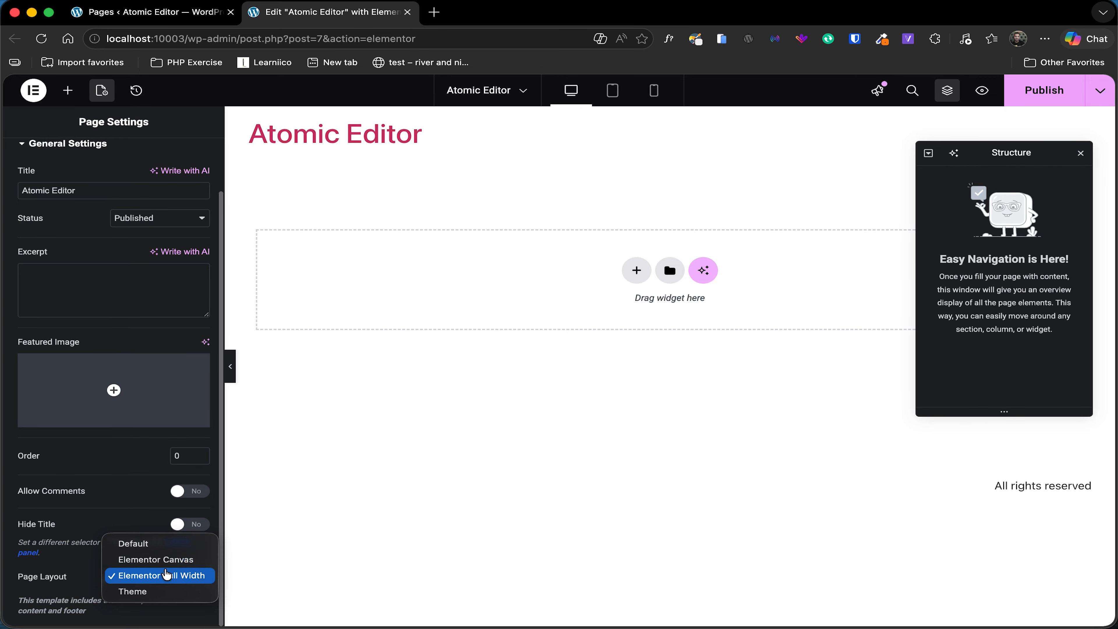
click(178, 568)
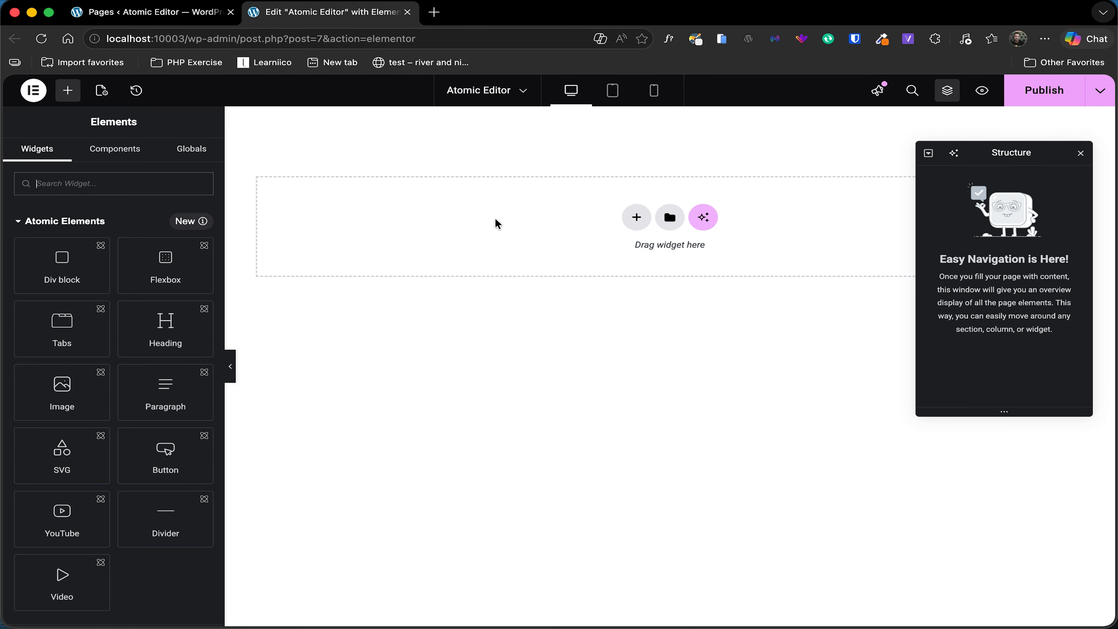
Add an atomic Div block to the empty canvas and select it for editing
drag(55, 269, 460, 240)
click(58, 97)
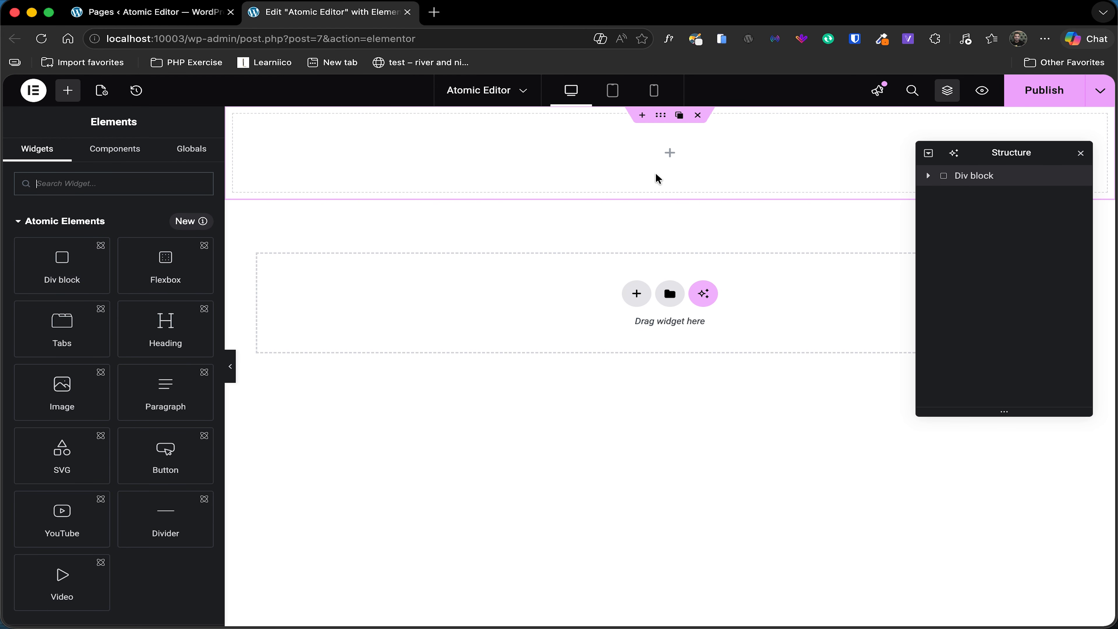
click(960, 175)
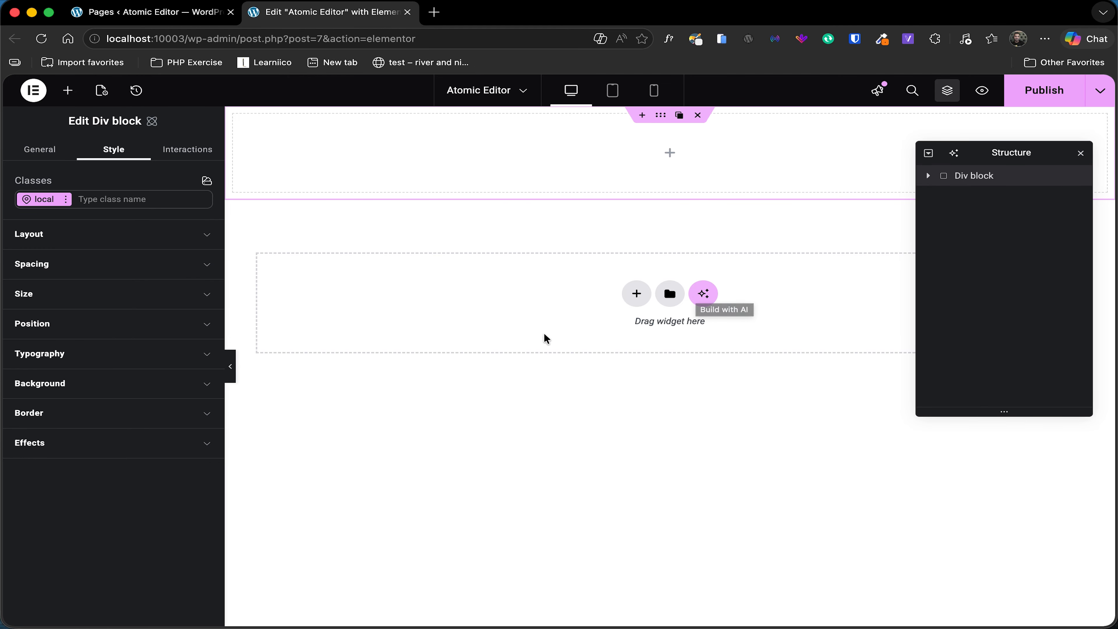
Add a classic layout Container below the div block
click(68, 90)
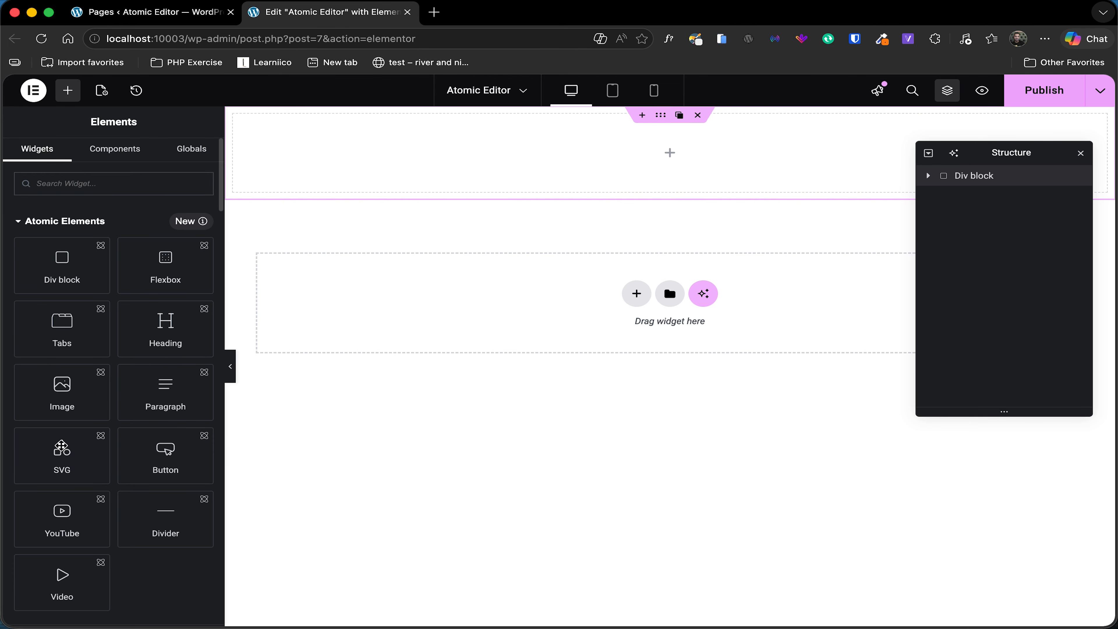
scroll(63, 445, down, 10)
scroll(62, 441, up, 3)
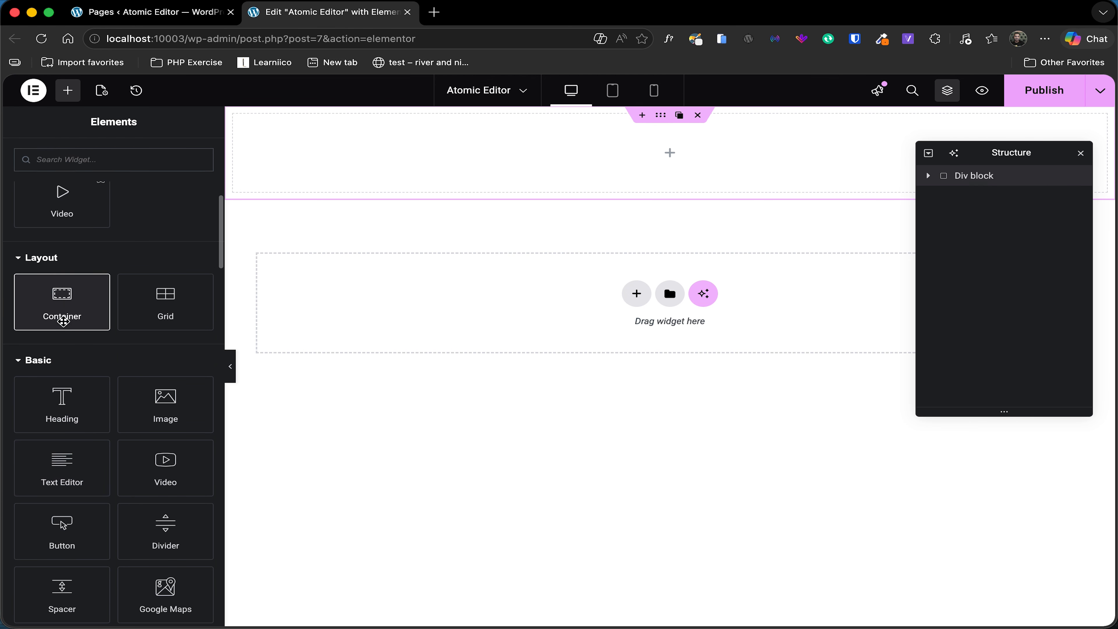
drag(62, 307, 418, 341)
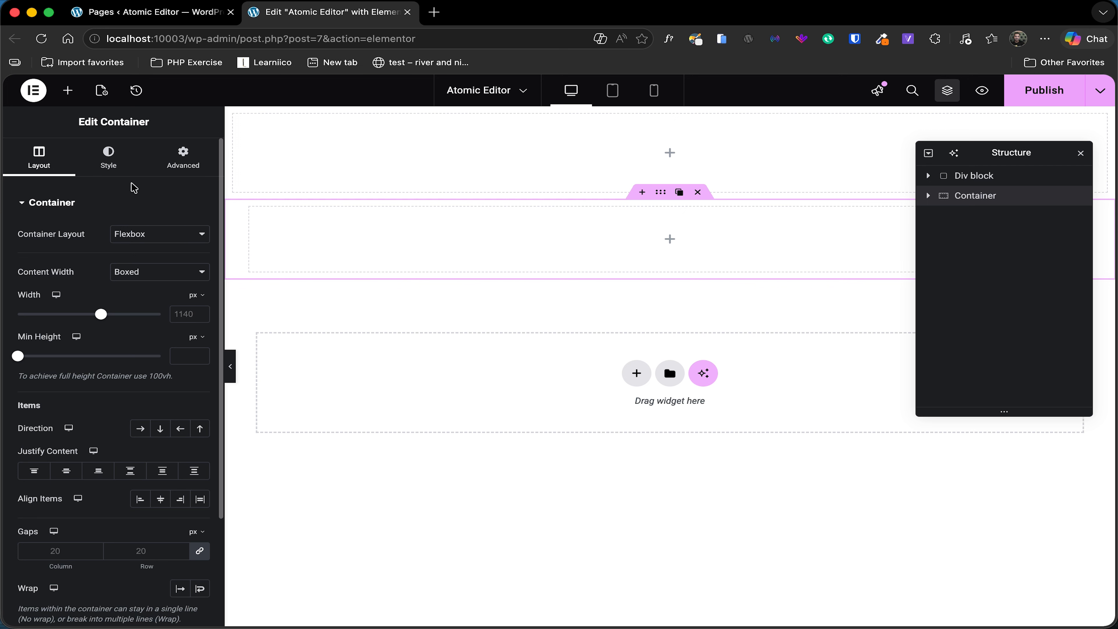
Give the container a classic background in dark red
click(123, 170)
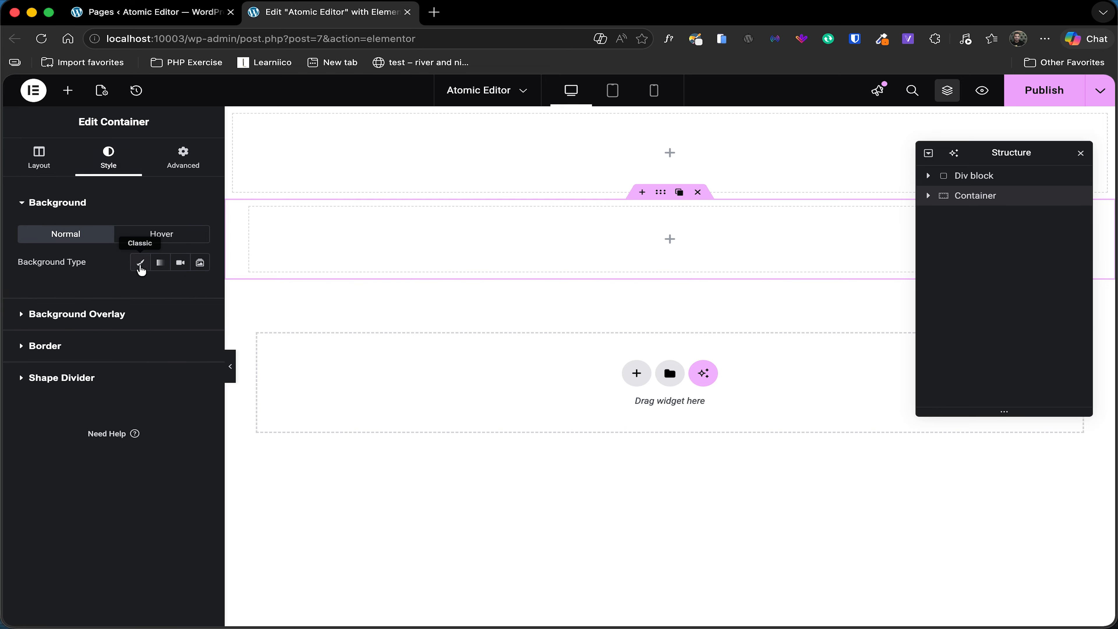
click(140, 264)
click(200, 289)
drag(157, 399, 326, 402)
click(64, 283)
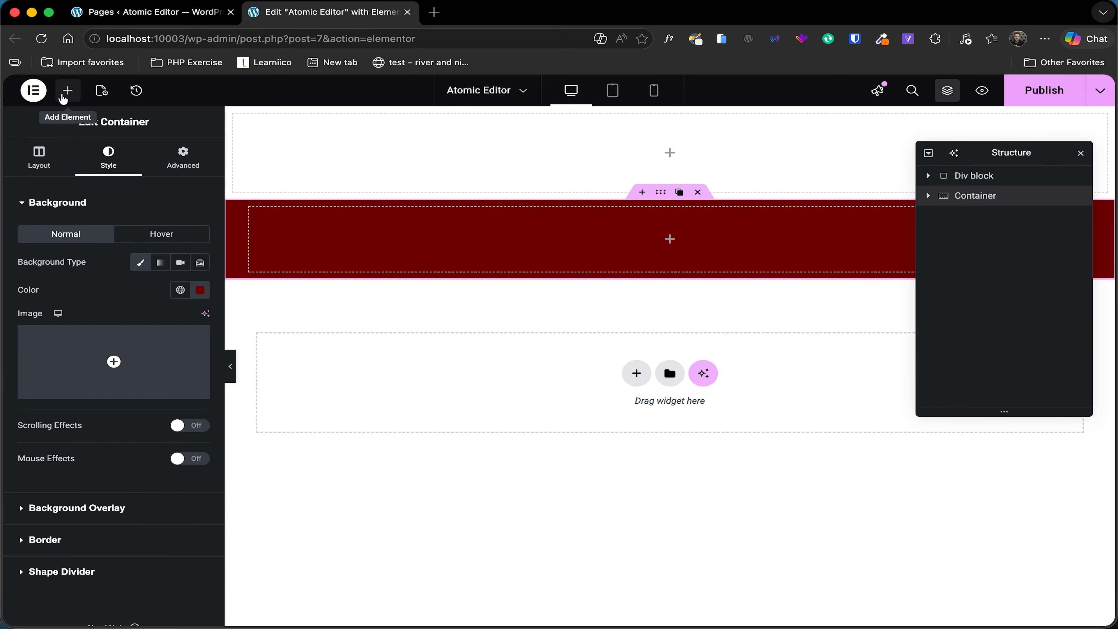
Add a basic Heading widget inside the dark red container
click(26, 92)
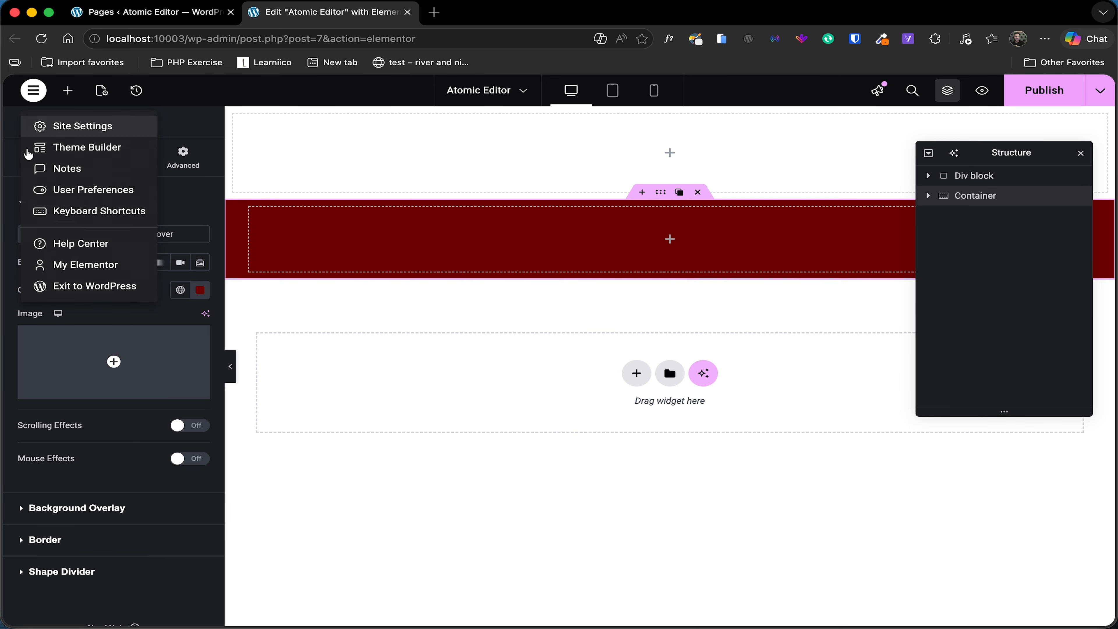
click(193, 133)
click(68, 91)
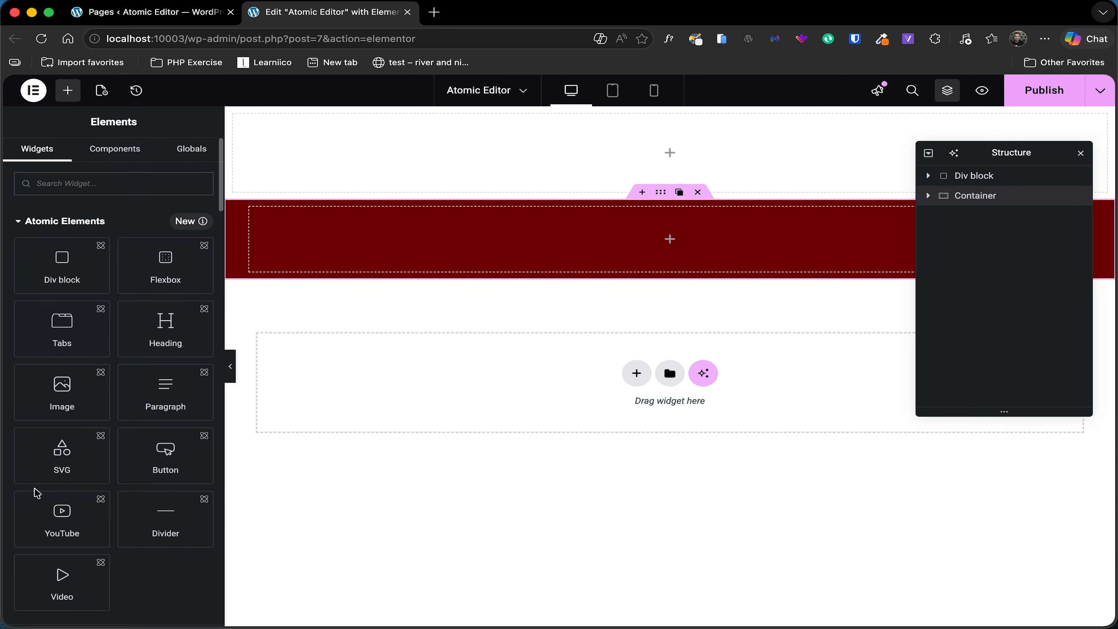
scroll(35, 489, down, 5)
scroll(34, 489, down, 2)
click(62, 357)
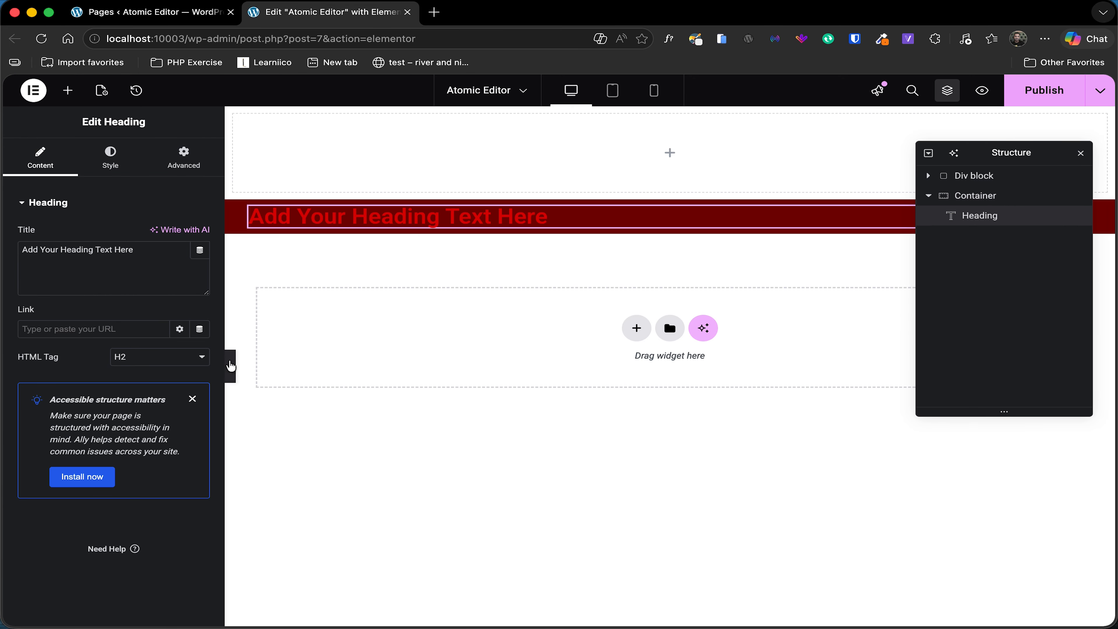
Examine how the container's heading is aligned across the full page width, with the editing panel temporarily hidden
click(231, 366)
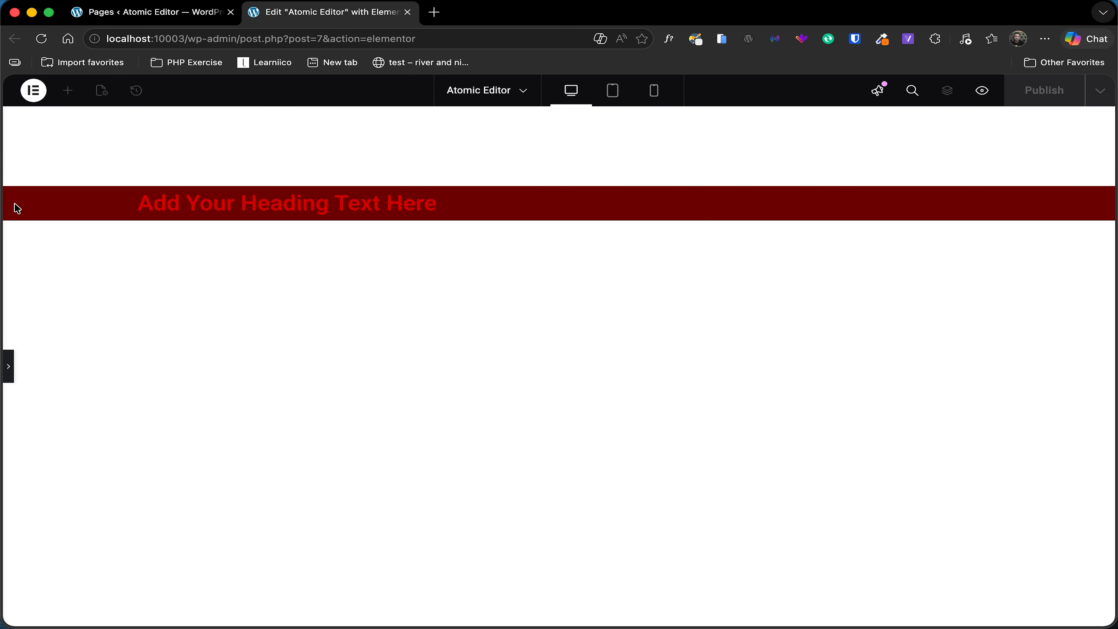
drag(147, 207, 259, 216)
click(9, 367)
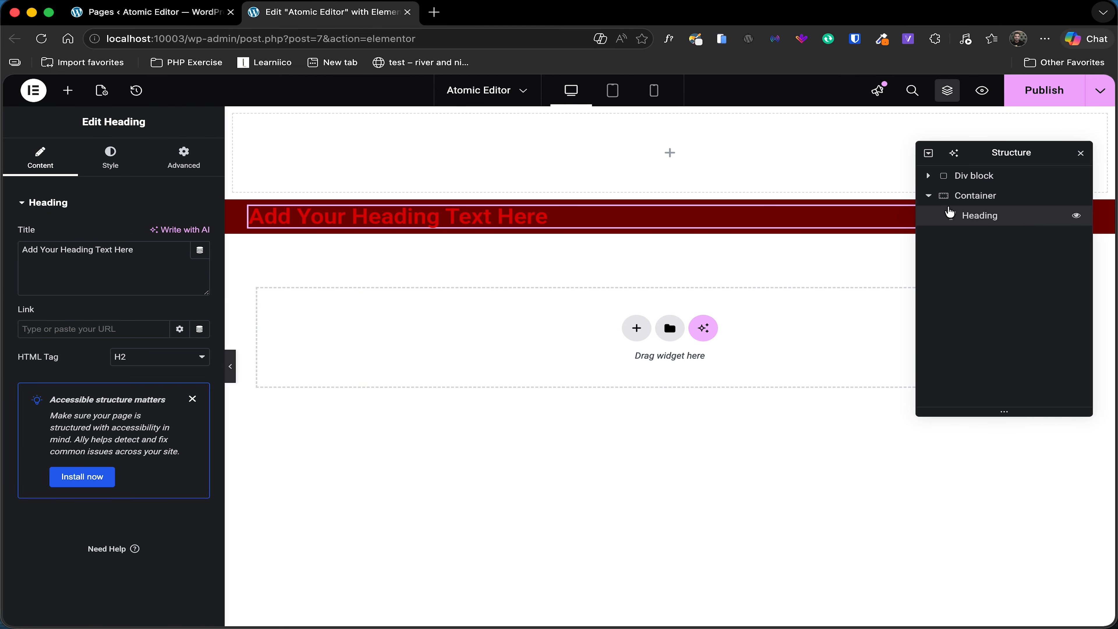
Delete the dark red container together with its heading
click(987, 195)
right_click(987, 195)
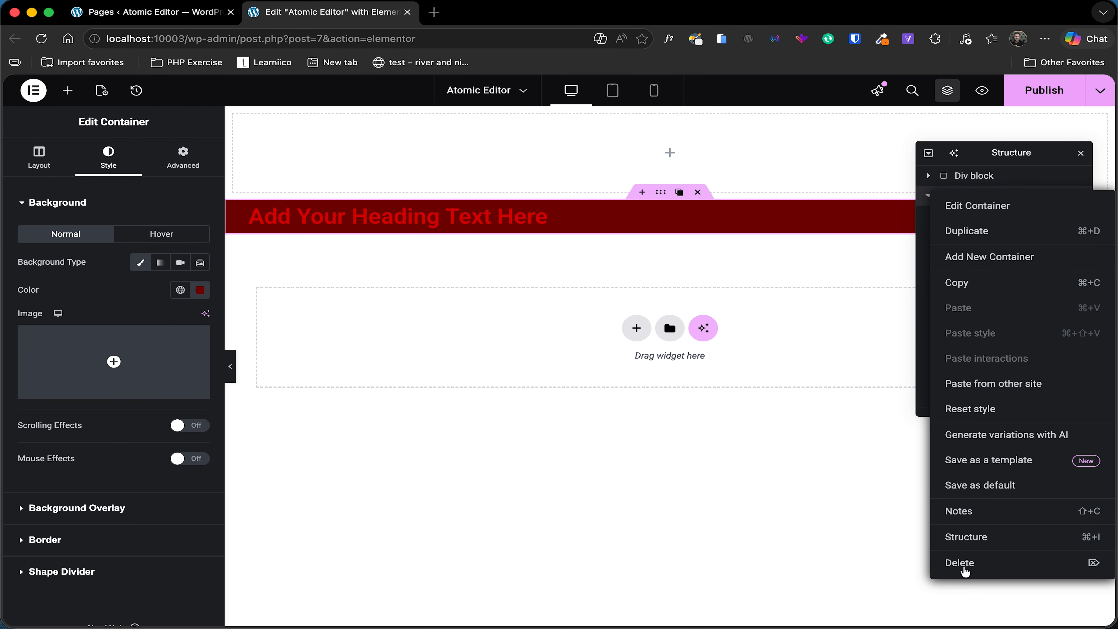
click(968, 565)
Set the div block's local background colour to the dark-green variable
click(978, 177)
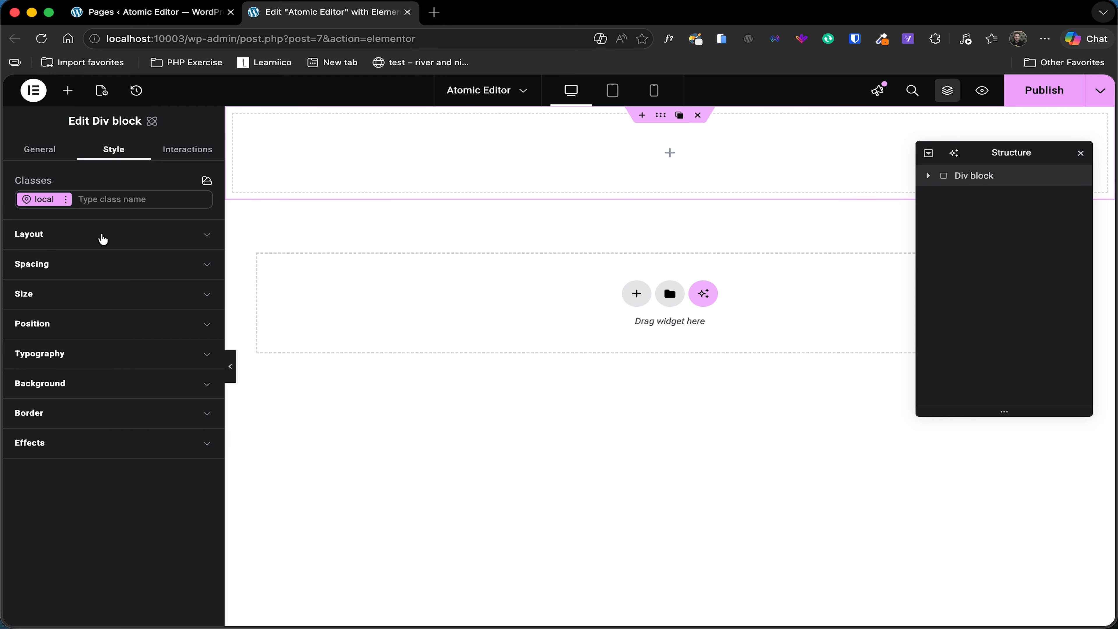
click(100, 240)
click(90, 243)
click(37, 383)
scroll(38, 381, down, 2)
mouse_move(171, 411)
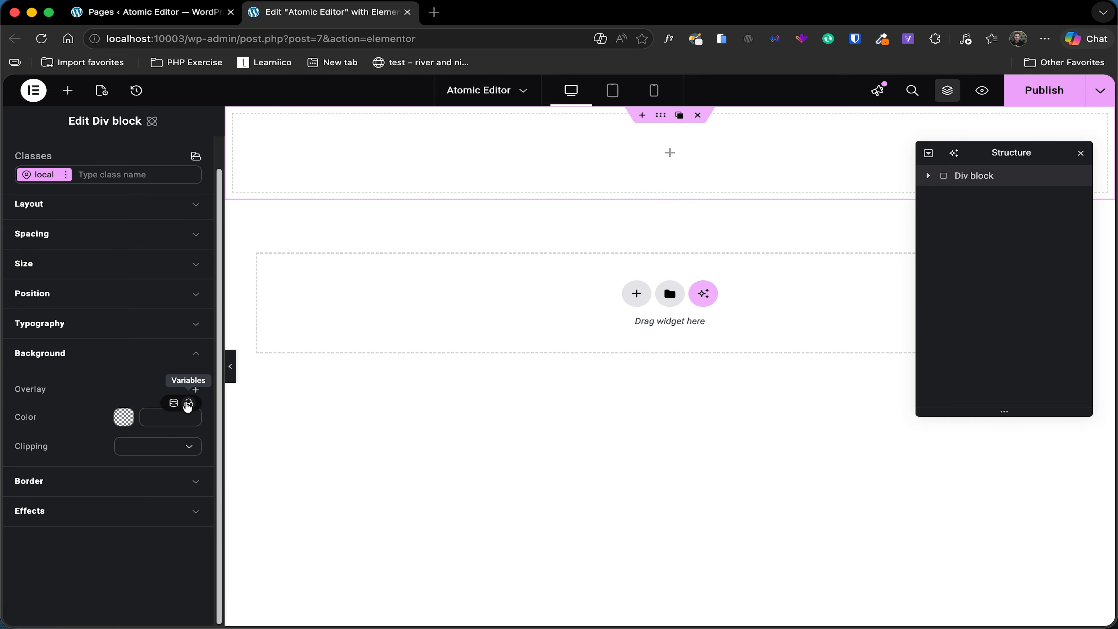
click(188, 404)
click(72, 467)
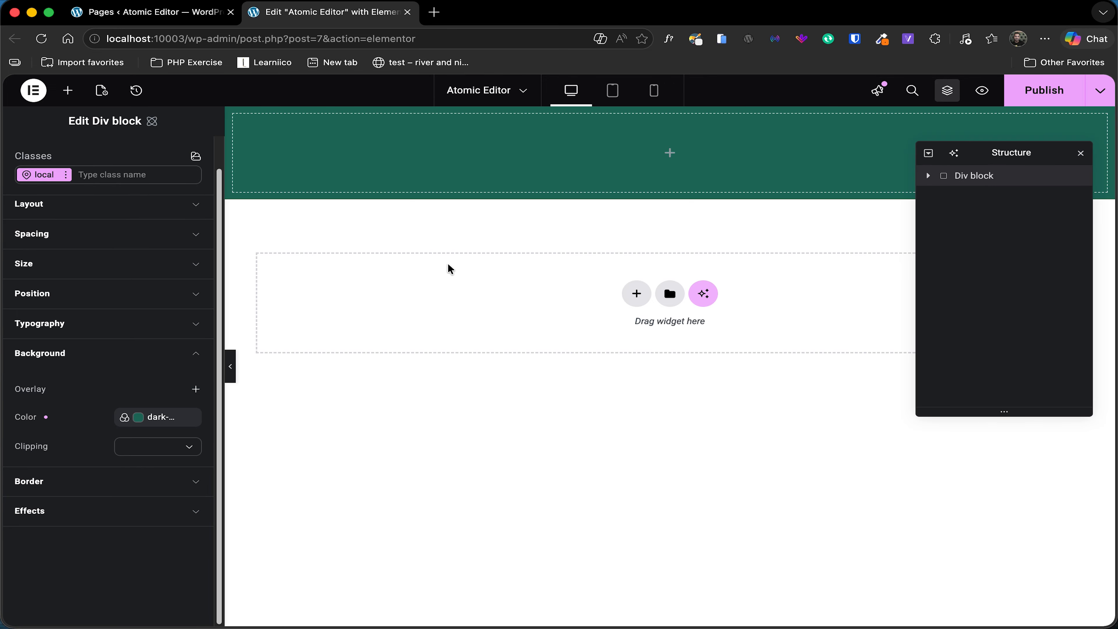
Add an atomic Heading inside the green div block
click(68, 90)
scroll(118, 395, down, 1)
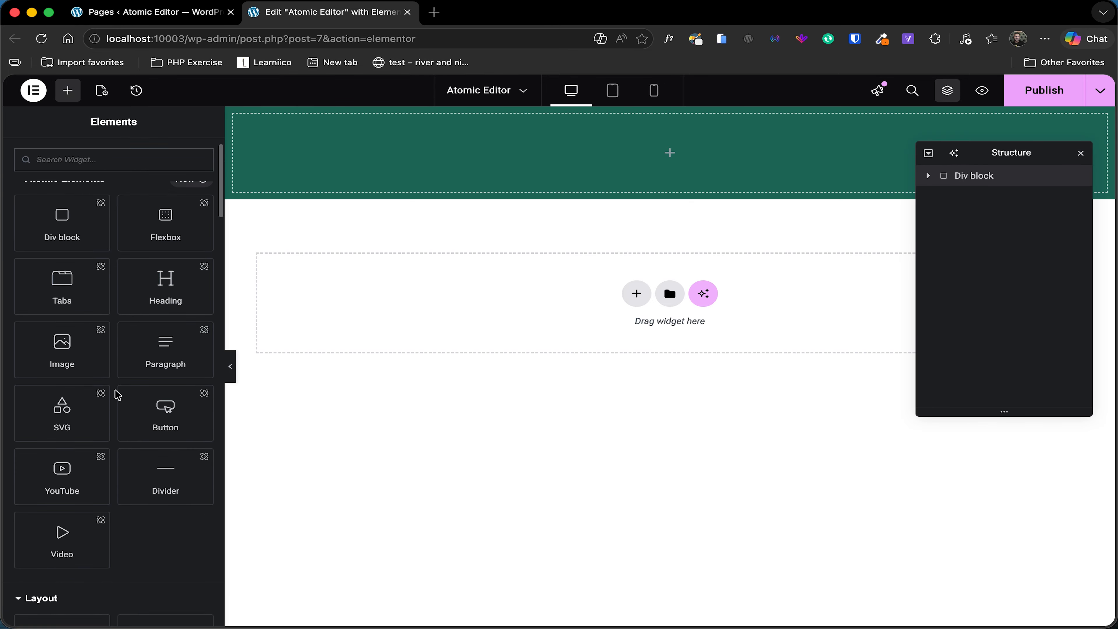
scroll(118, 395, up, 1)
drag(175, 335, 501, 163)
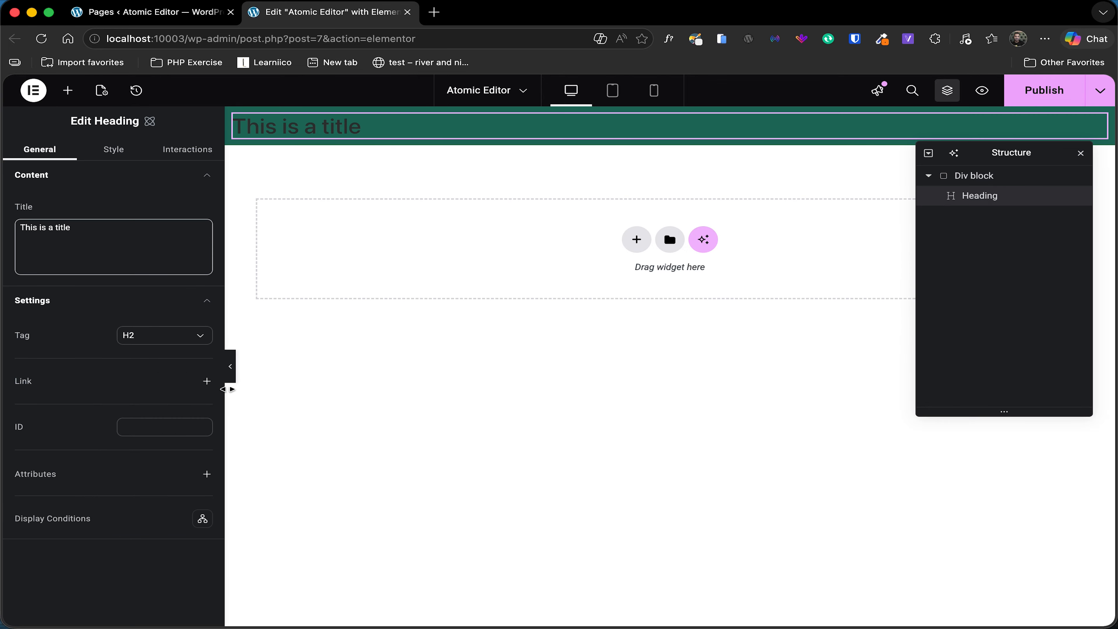
Examine the heading's placement within the full-width green div block, with the editing panel temporarily hidden
click(230, 369)
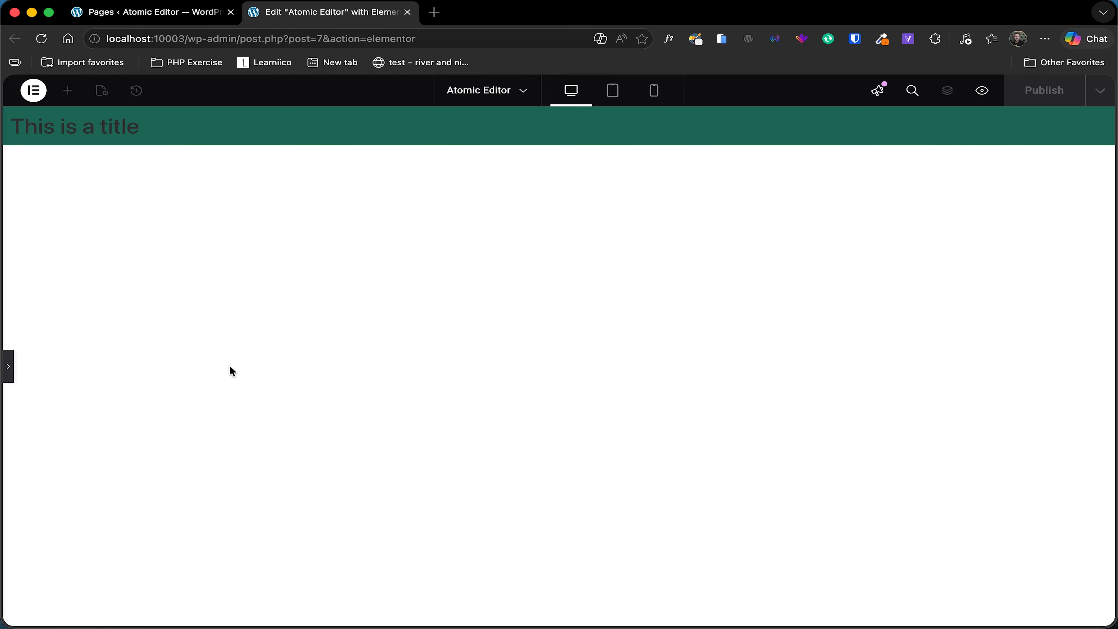
click(8, 366)
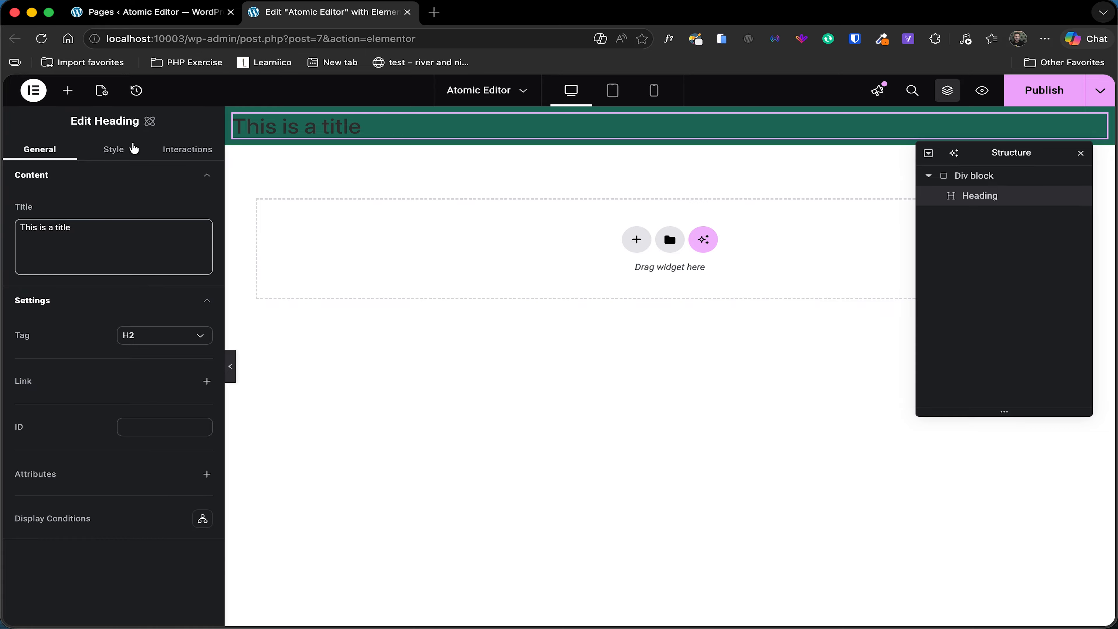
Delete the heading from the green div block
click(119, 150)
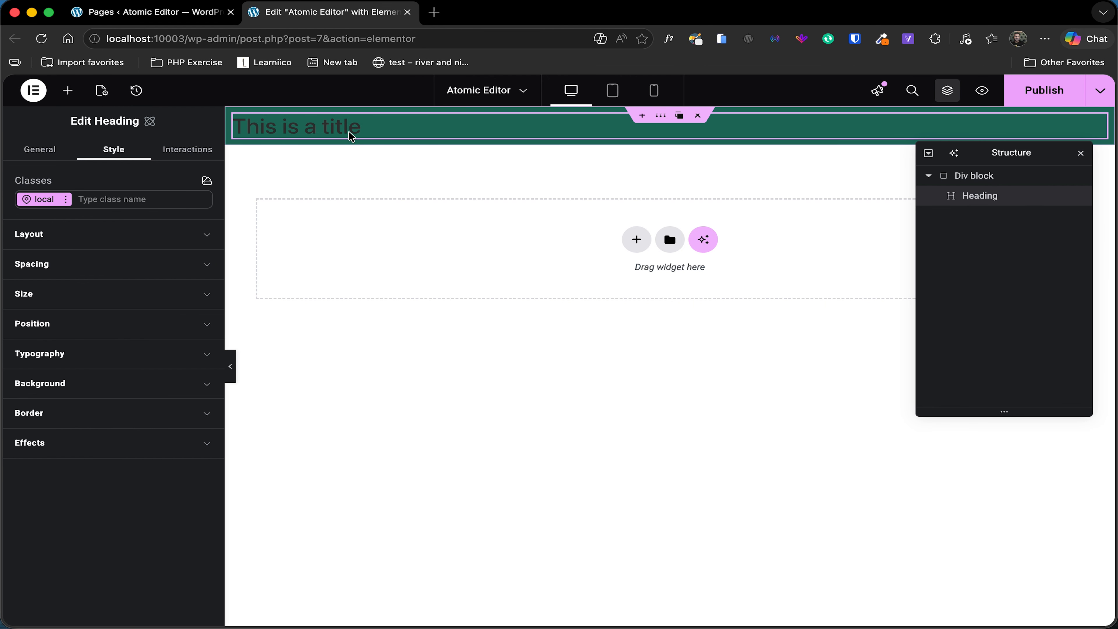
right_click(281, 126)
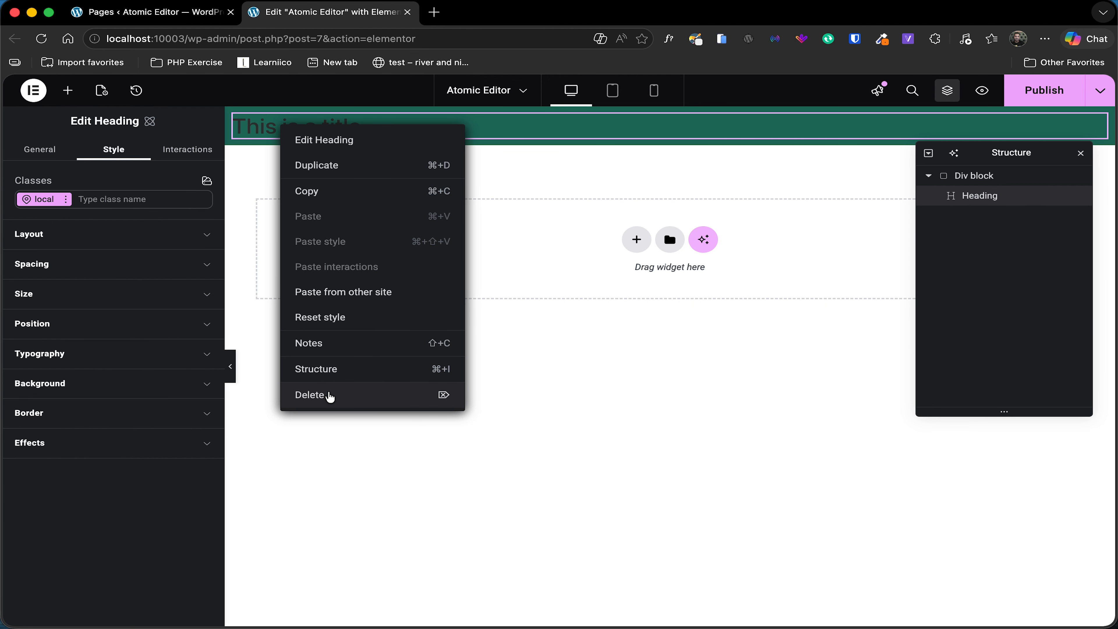
click(302, 394)
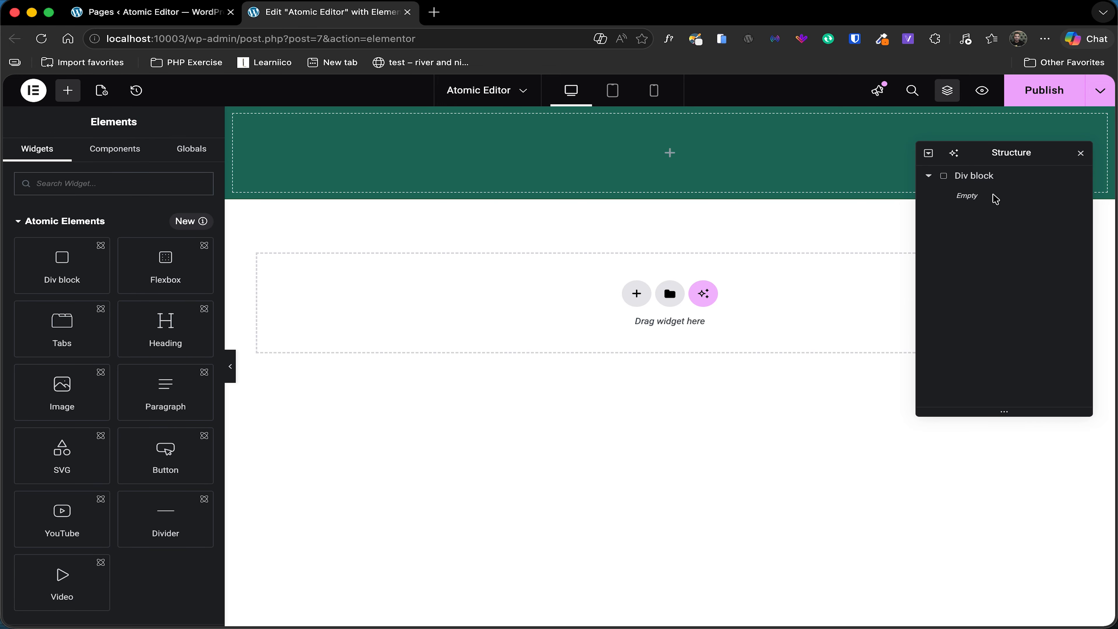
Clear the div block's local background colour variable
click(996, 182)
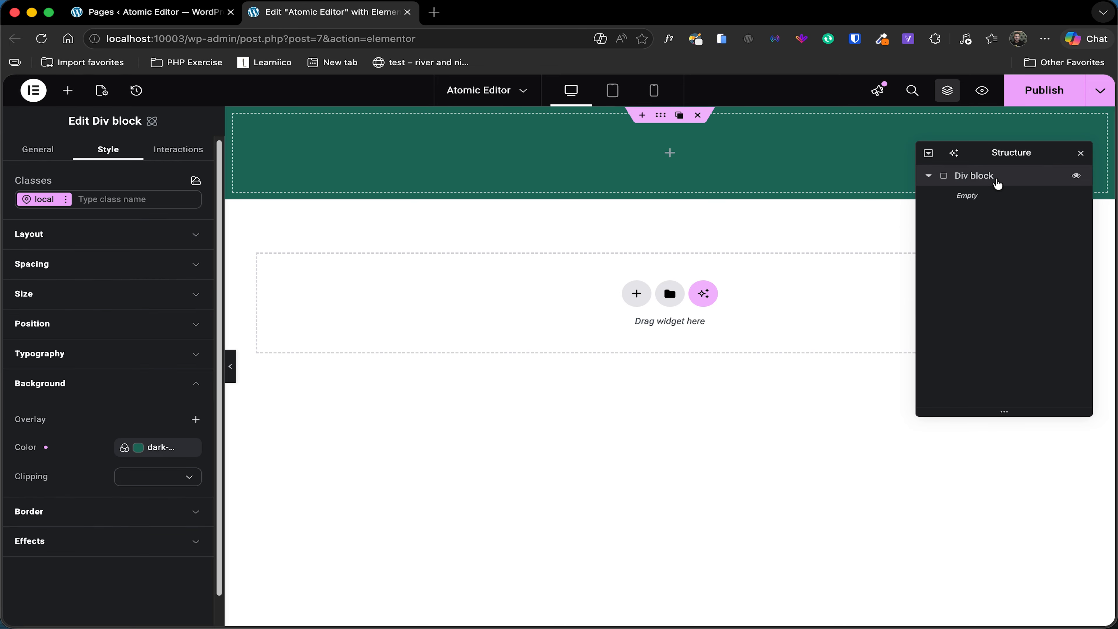
click(181, 448)
click(159, 433)
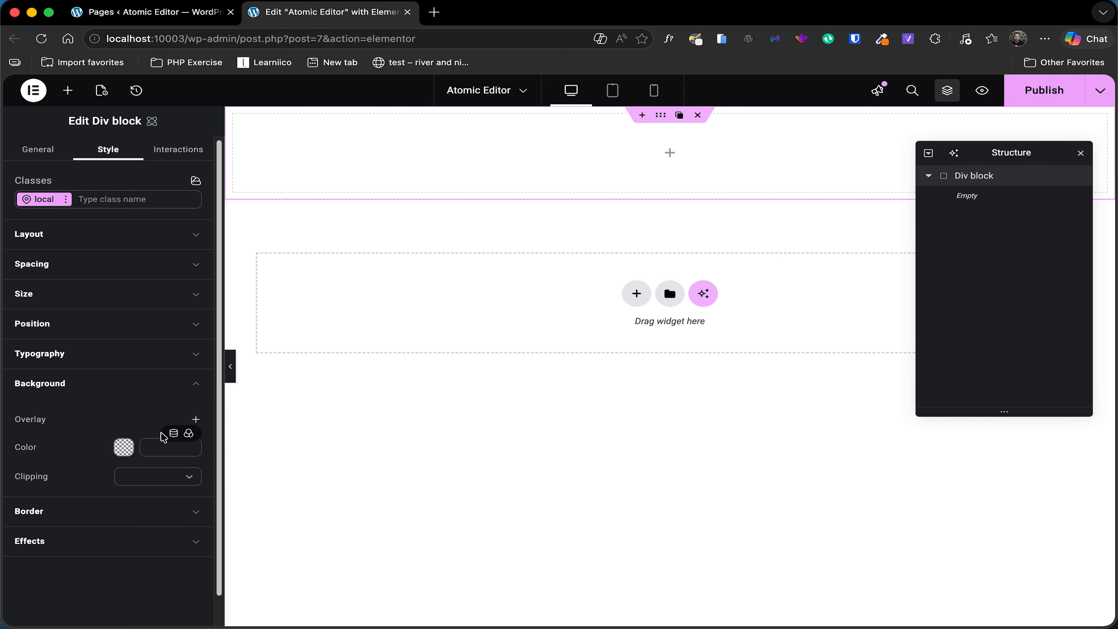
click(129, 195)
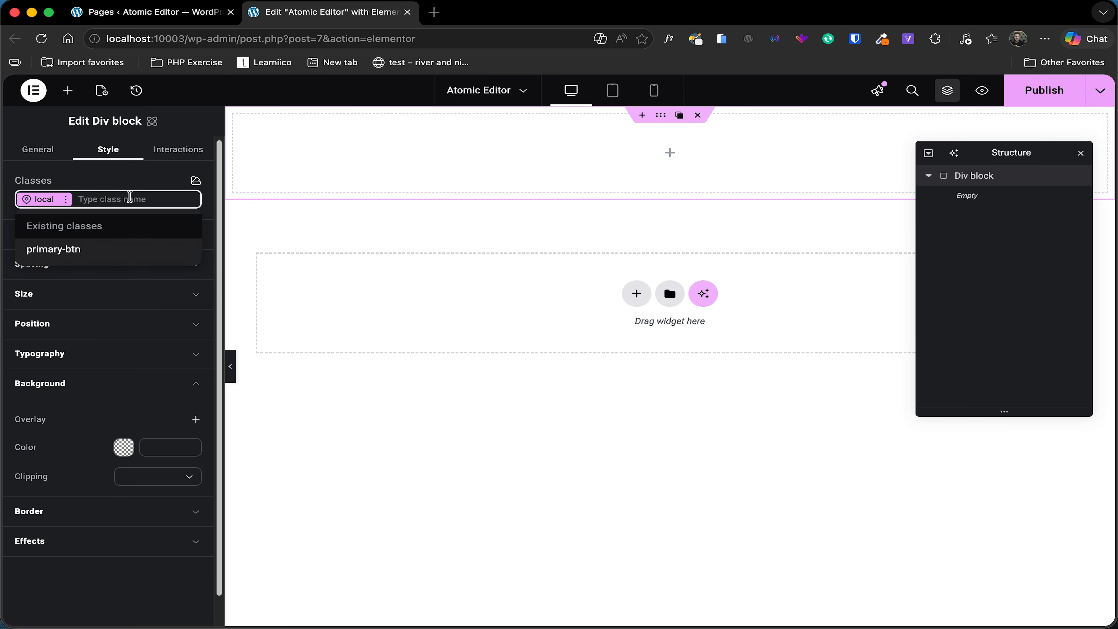
click(503, 552)
Rename the div block in the structure as Background Container
click(990, 176)
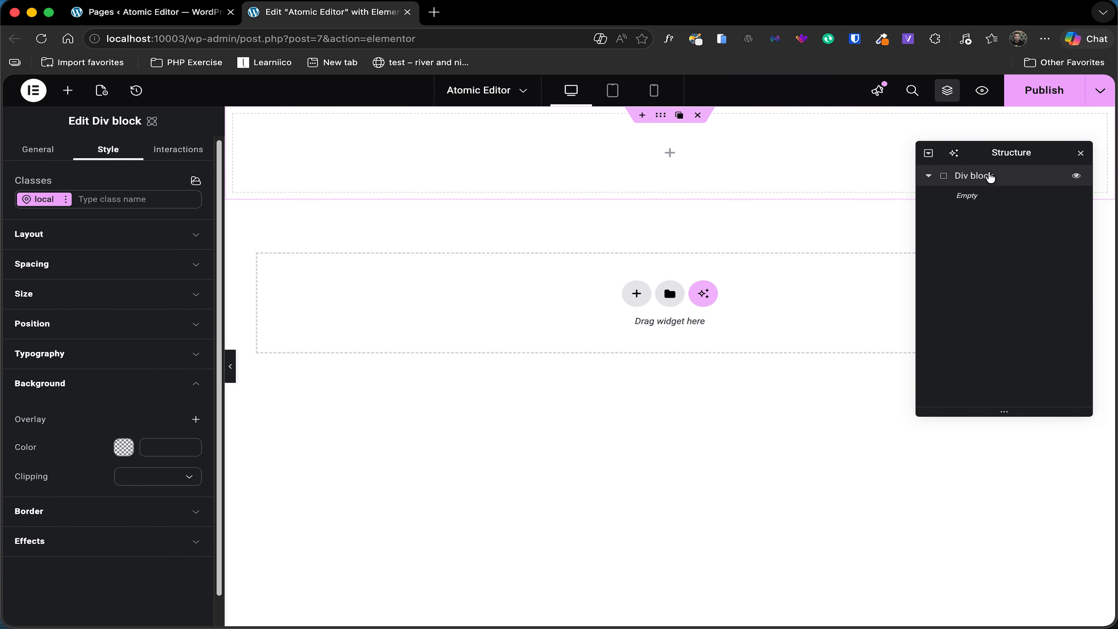
double_click(973, 177)
text(Background Container)
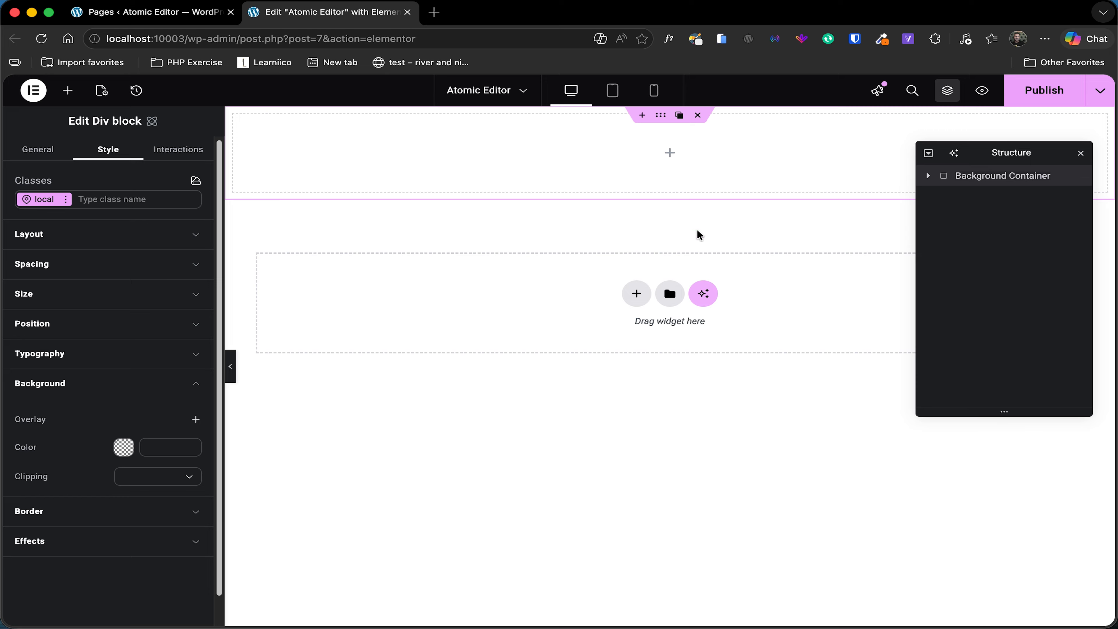
click(492, 405)
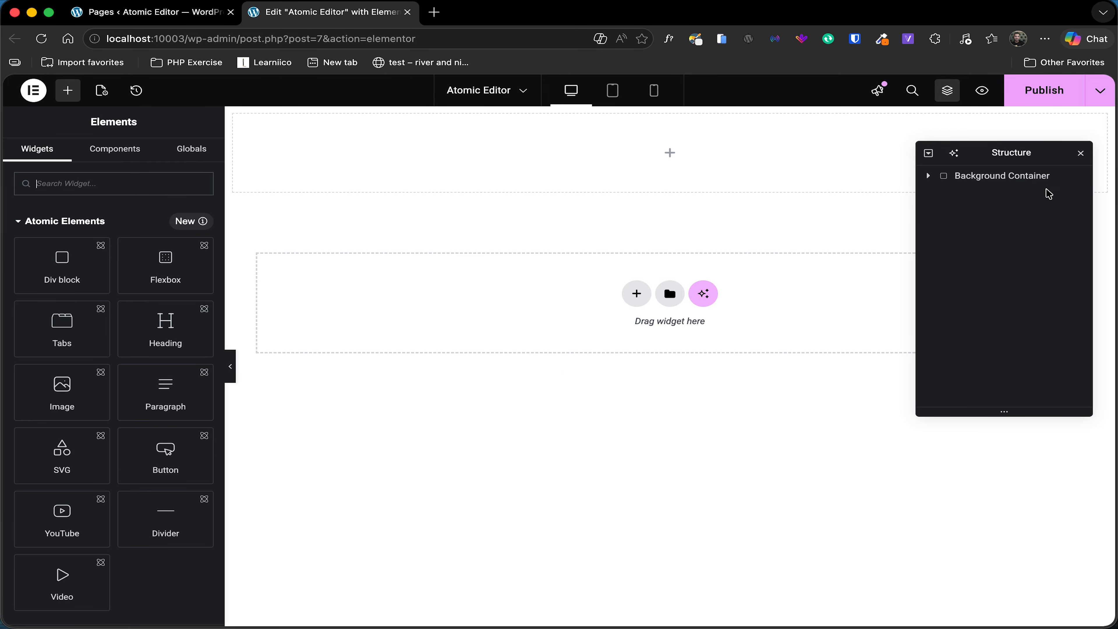
Create a new class named dark-green-bg on the Background Container
click(1012, 180)
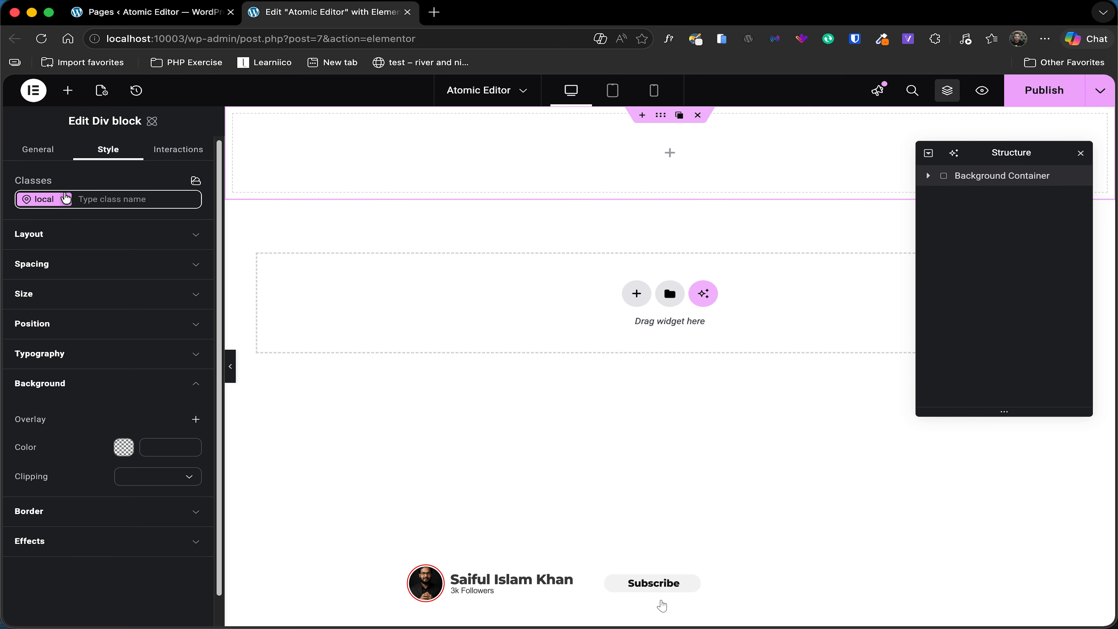
scroll(67, 198, up, 5)
scroll(66, 198, left, 4)
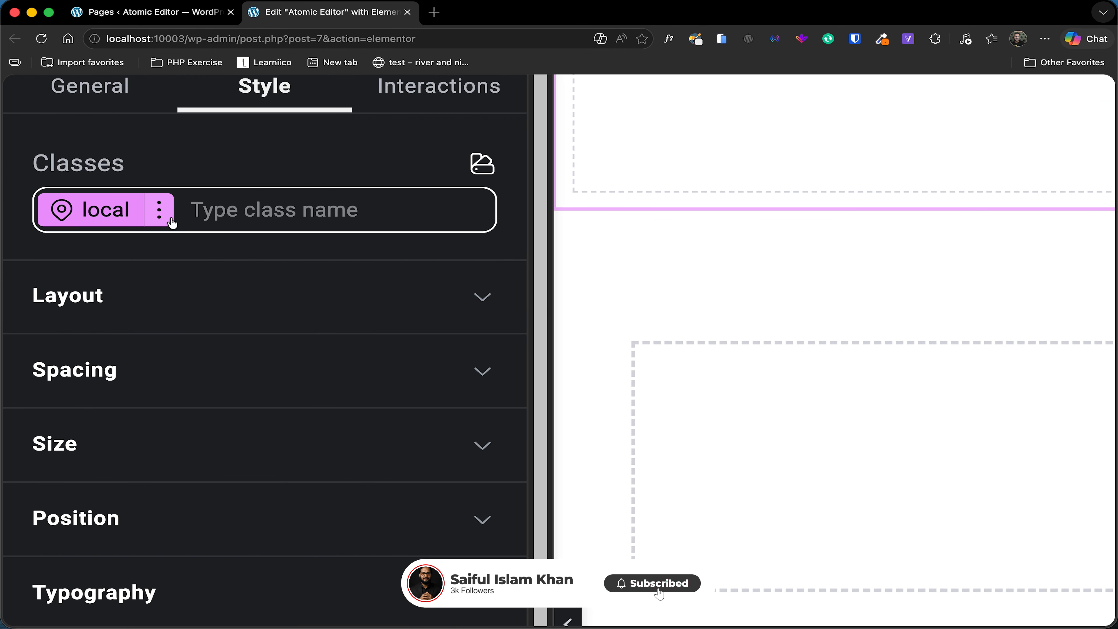
click(241, 211)
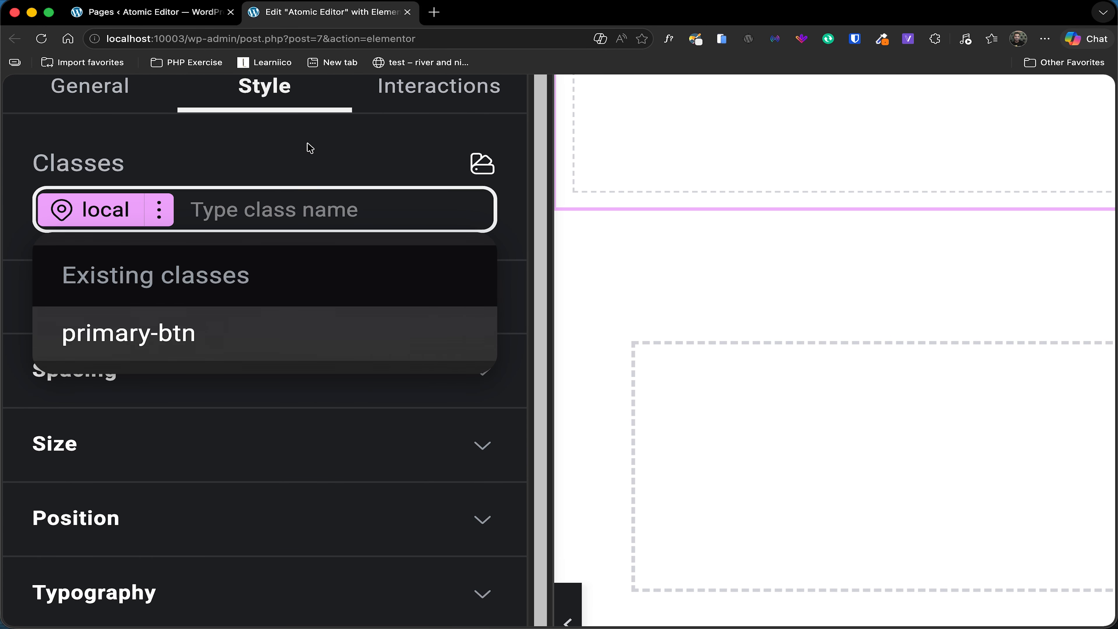
text(dark)
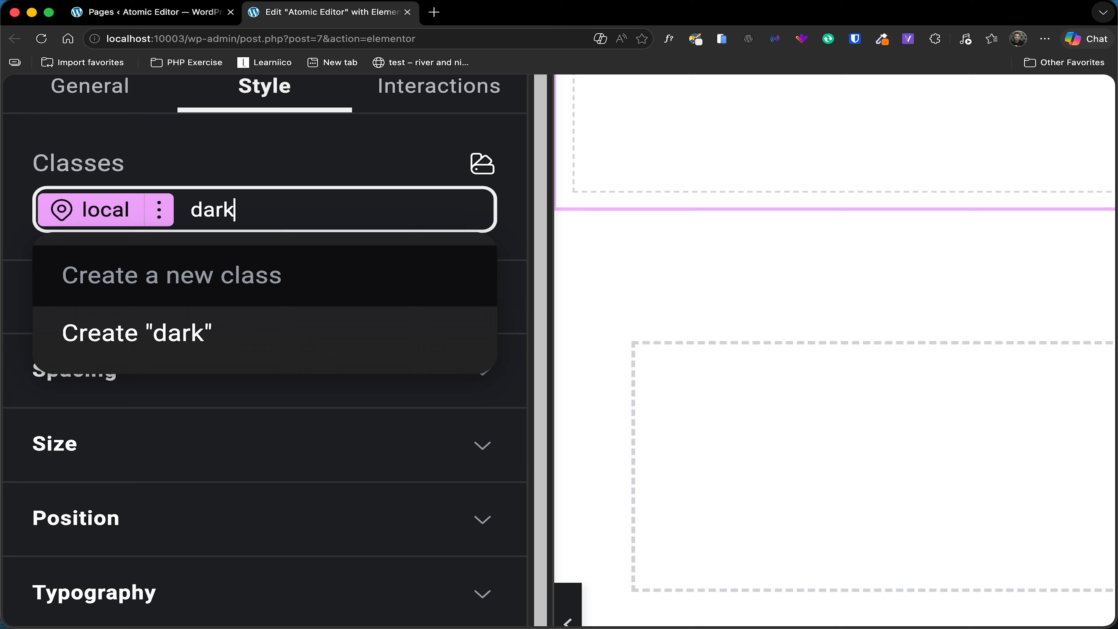
text(-green-bg)
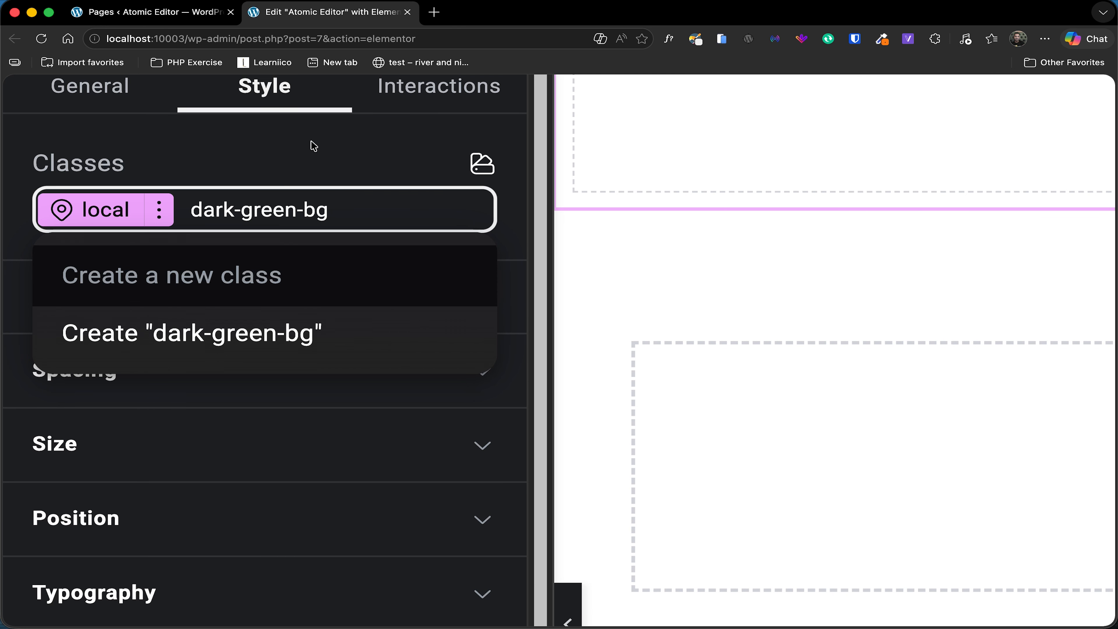
click(173, 333)
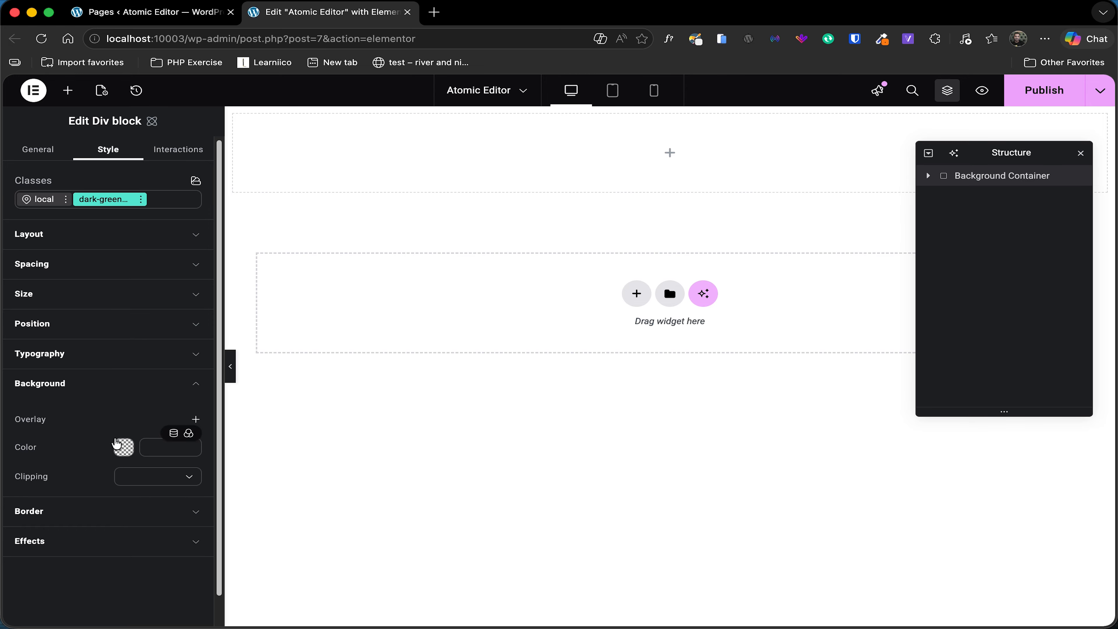
Set the background colour of the dark-green-bg class to the dark-green variable
mouse_move(176, 442)
click(187, 437)
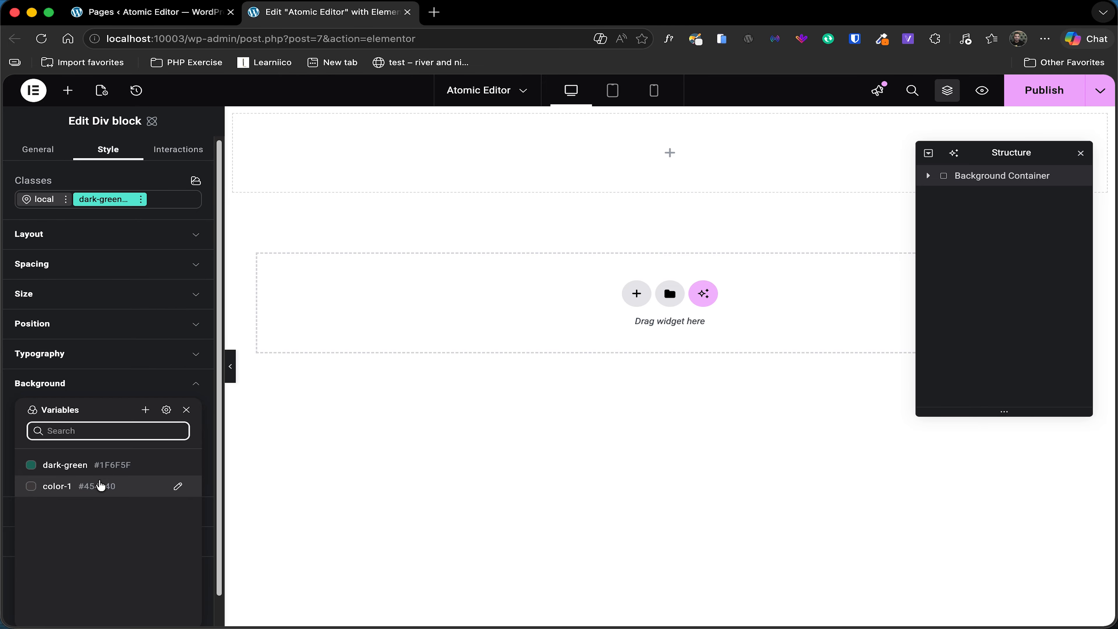
click(82, 468)
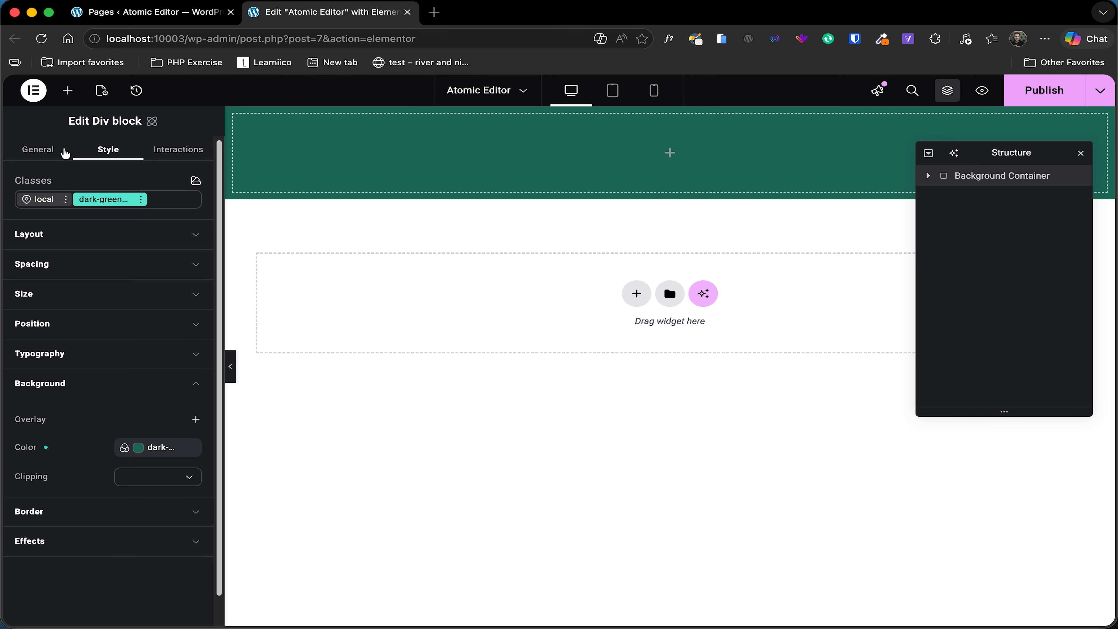
Add an atomic Flexbox inside the Background Container and create a new class named content-bg on it
click(66, 92)
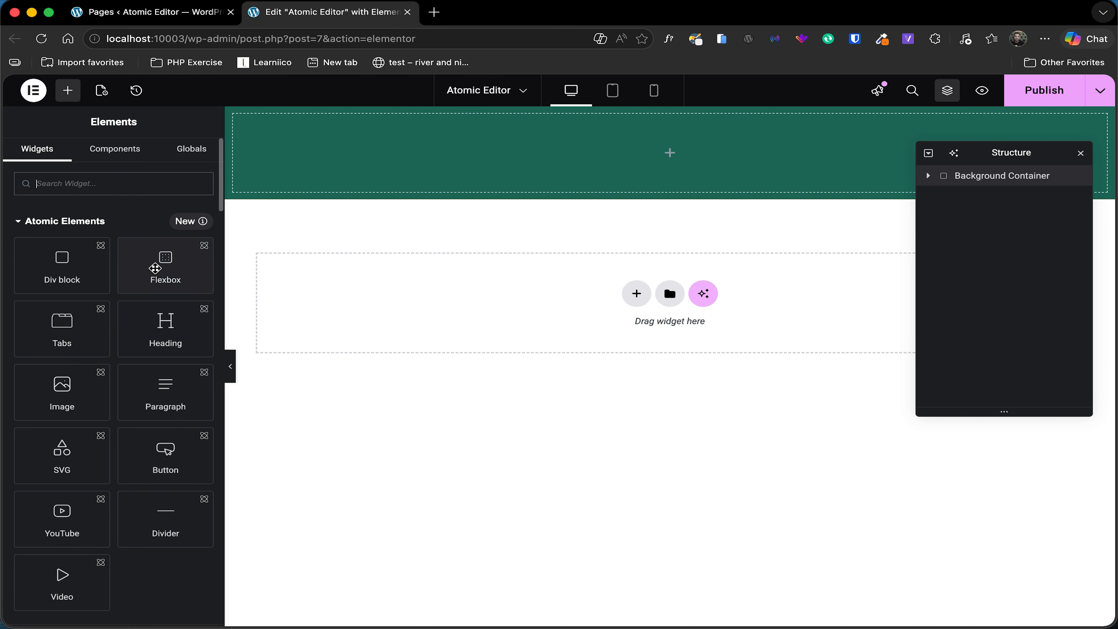
drag(159, 265, 444, 167)
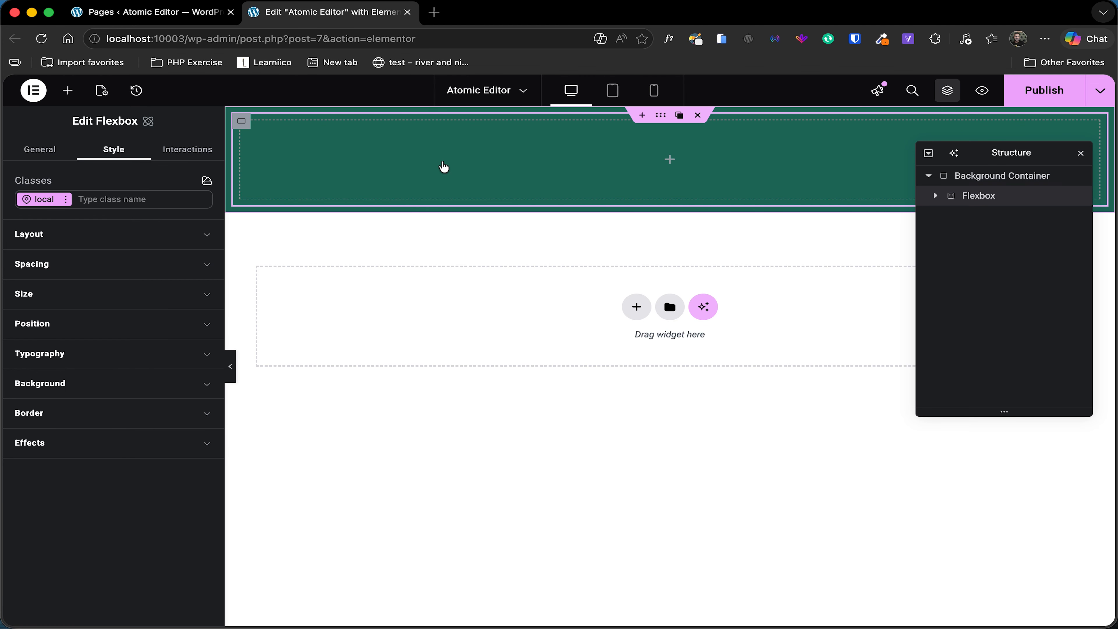
click(104, 198)
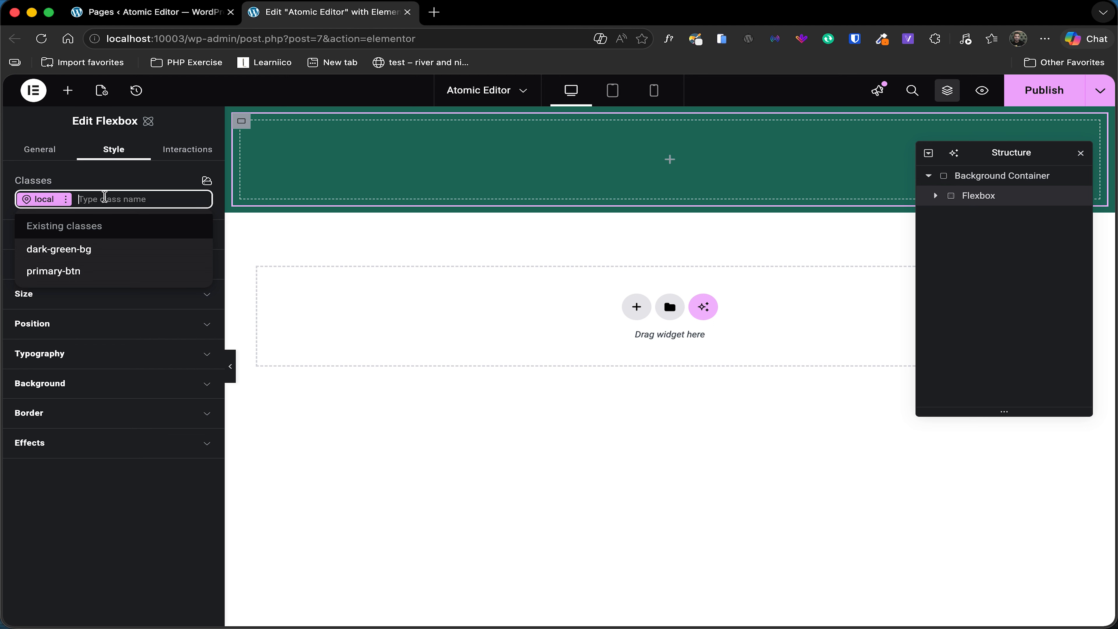
text(content-)
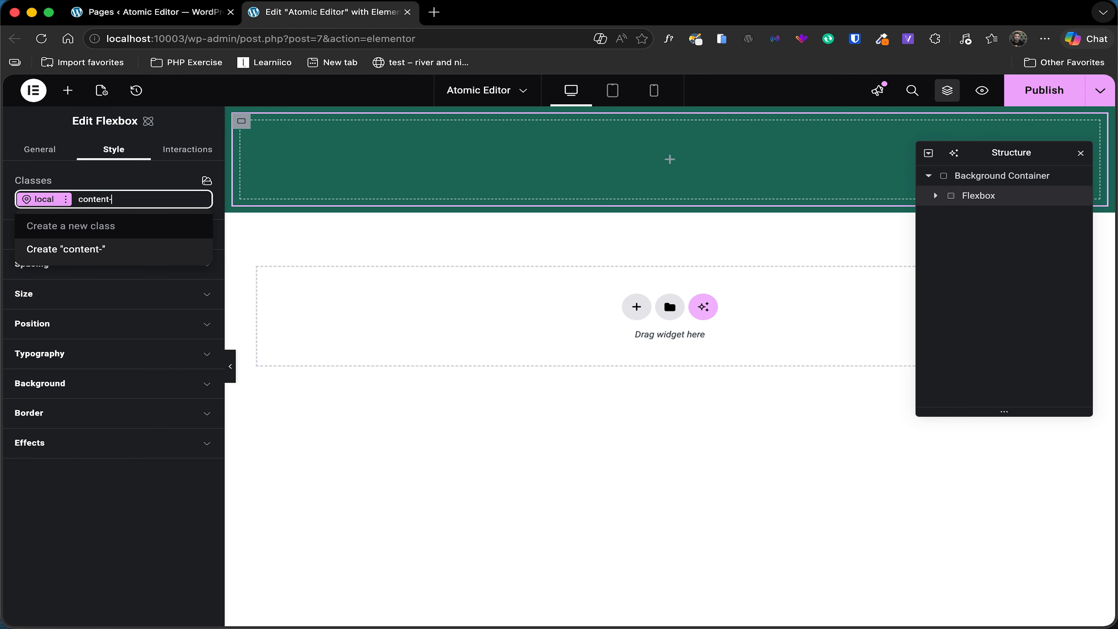
text(bg)
scroll(62, 249, up, 5)
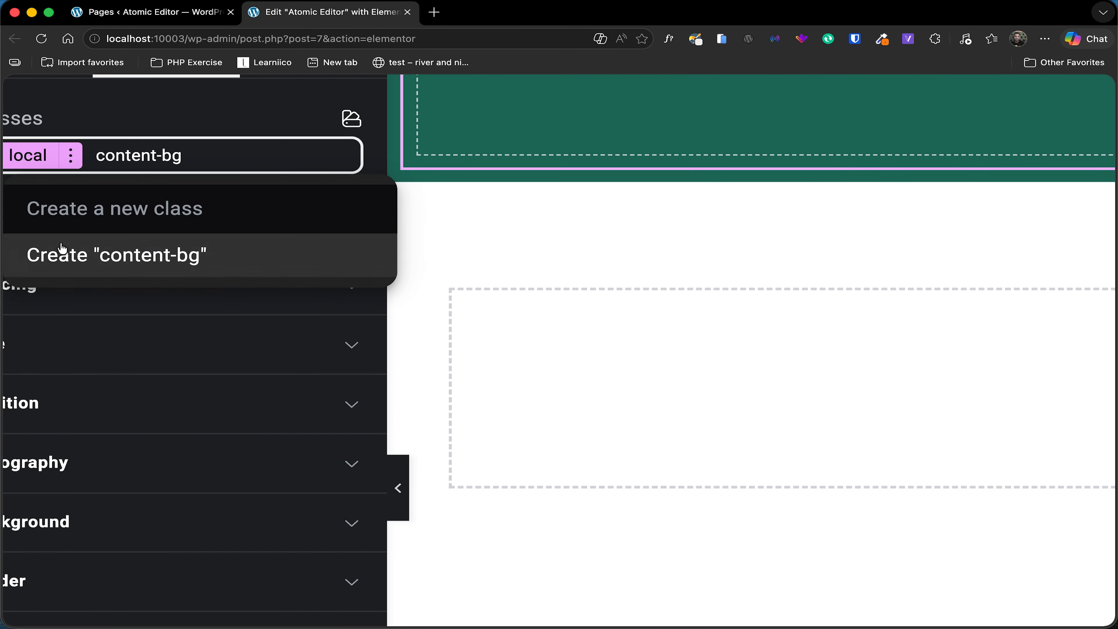
click(127, 267)
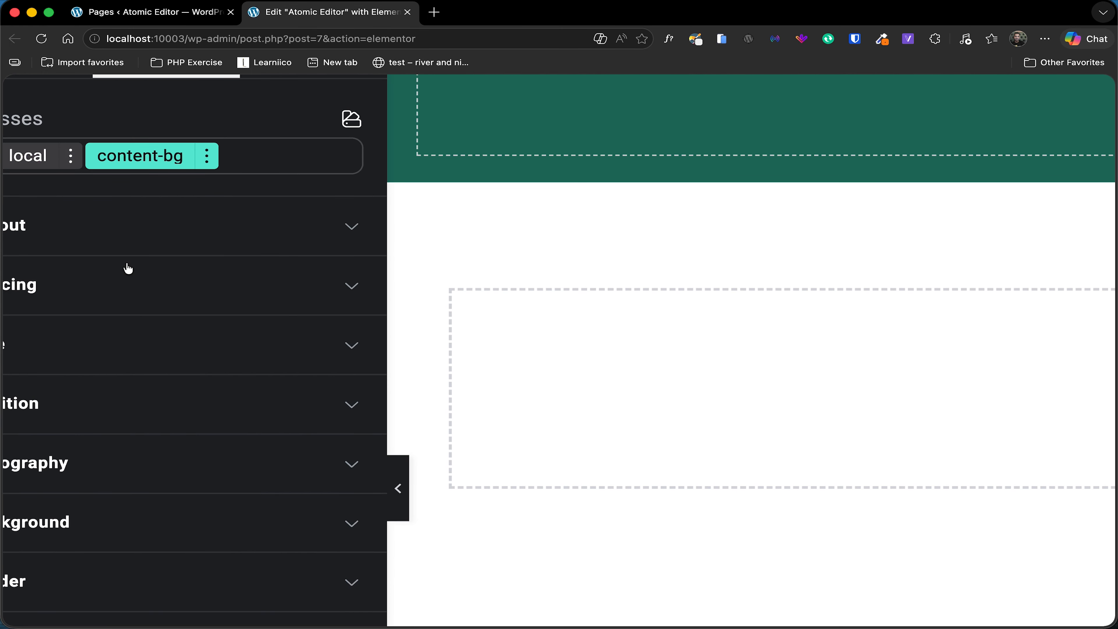
scroll(127, 268, down, 5)
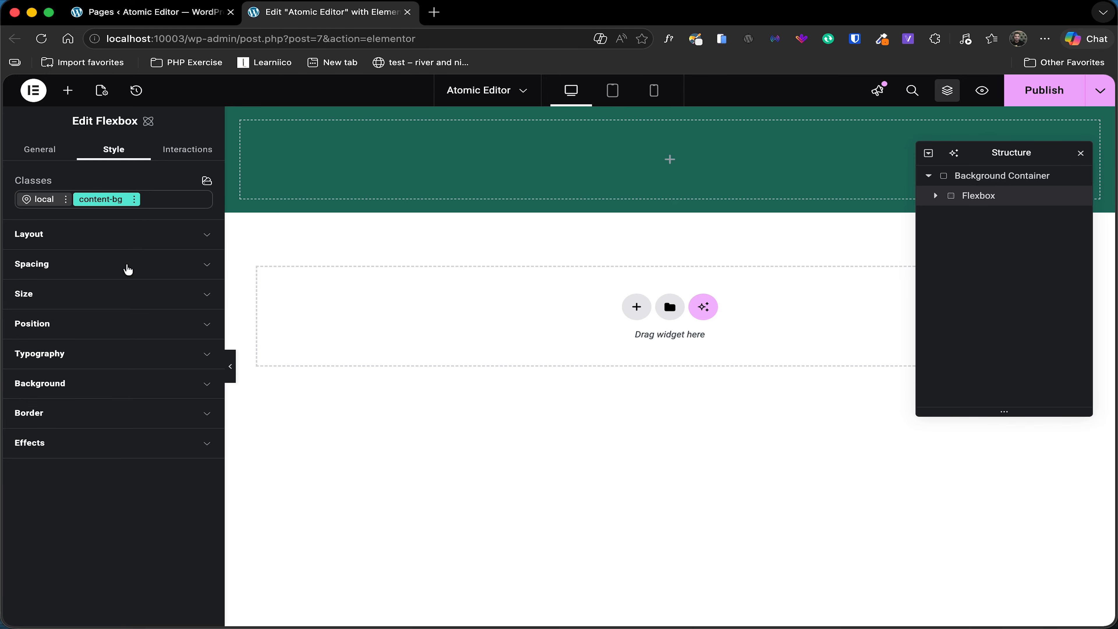
Set the background colour of the flexbox's content-bg class to the color-1 variable, previewing the section with the editing panel temporarily hidden
click(1015, 183)
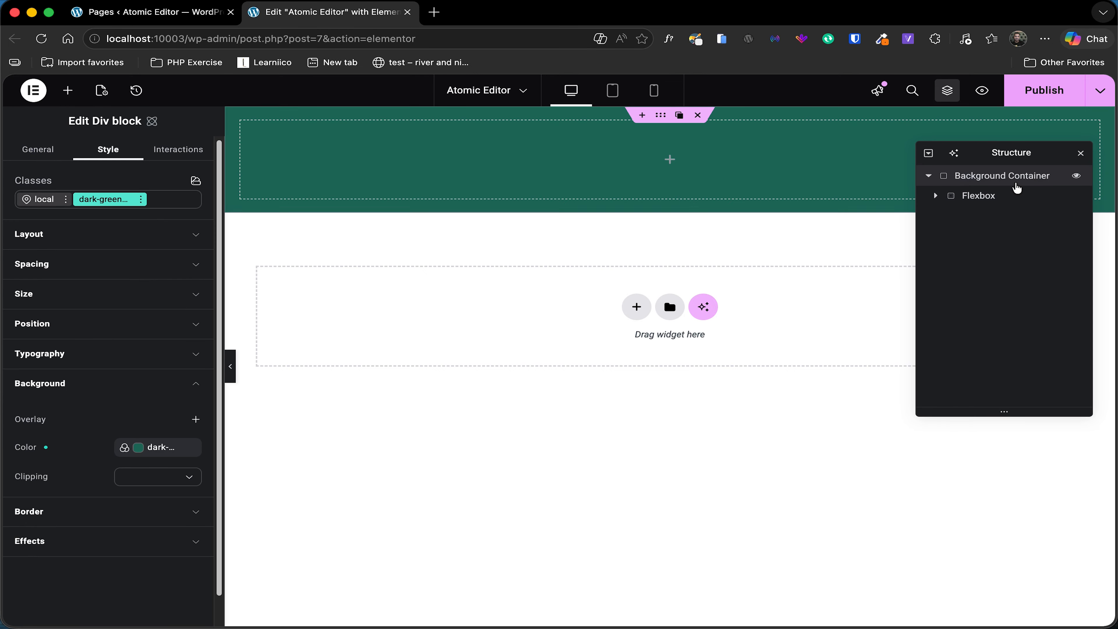
click(231, 366)
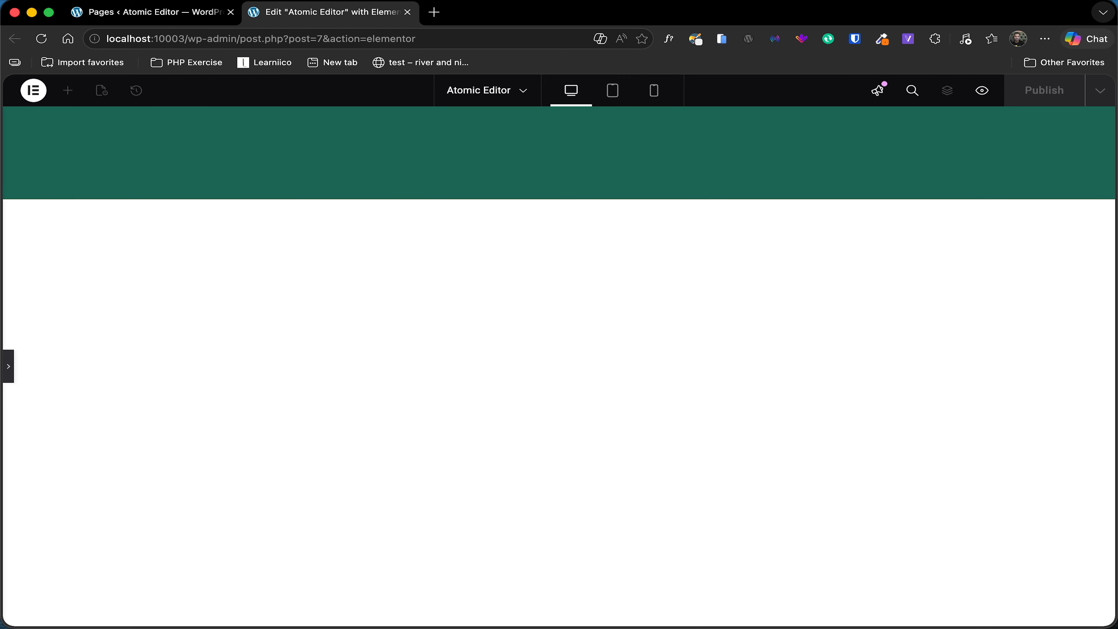
click(7, 370)
click(986, 205)
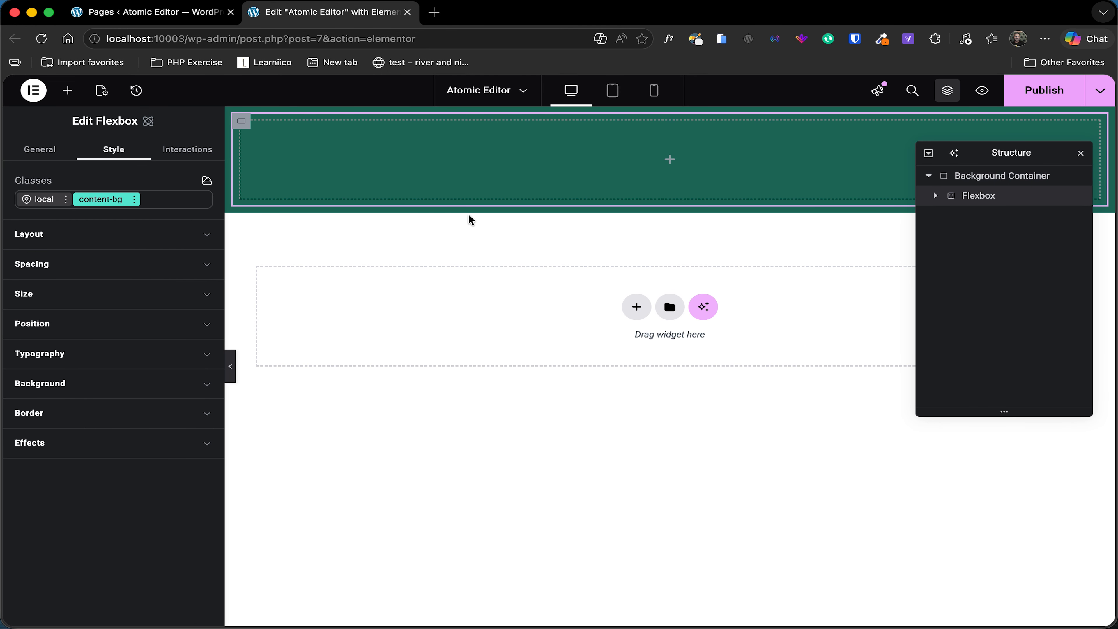
click(75, 384)
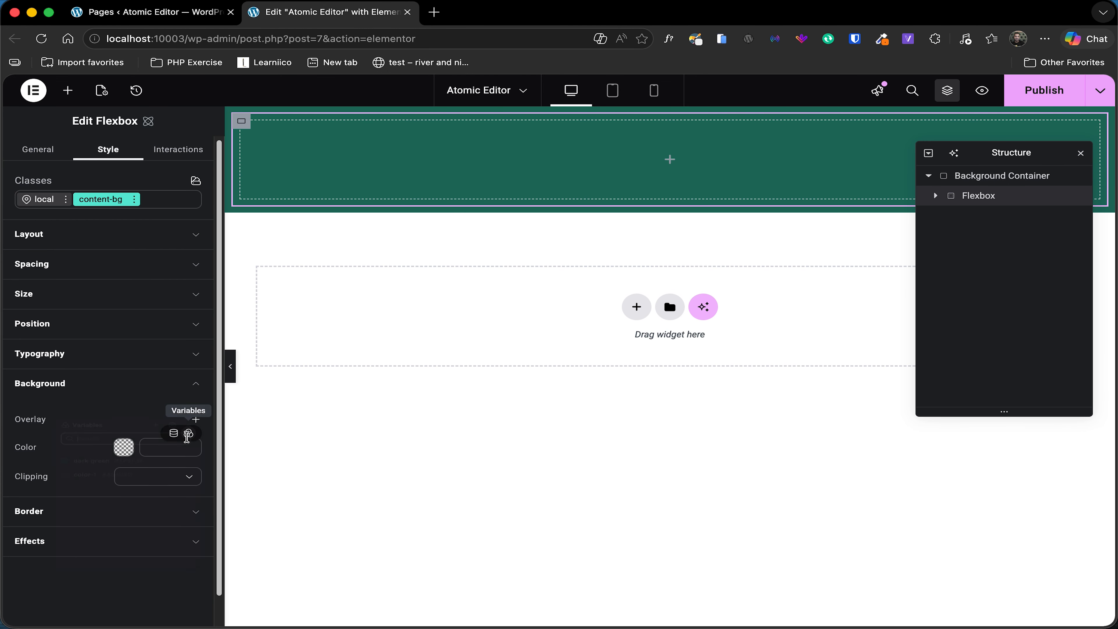
click(174, 432)
click(109, 487)
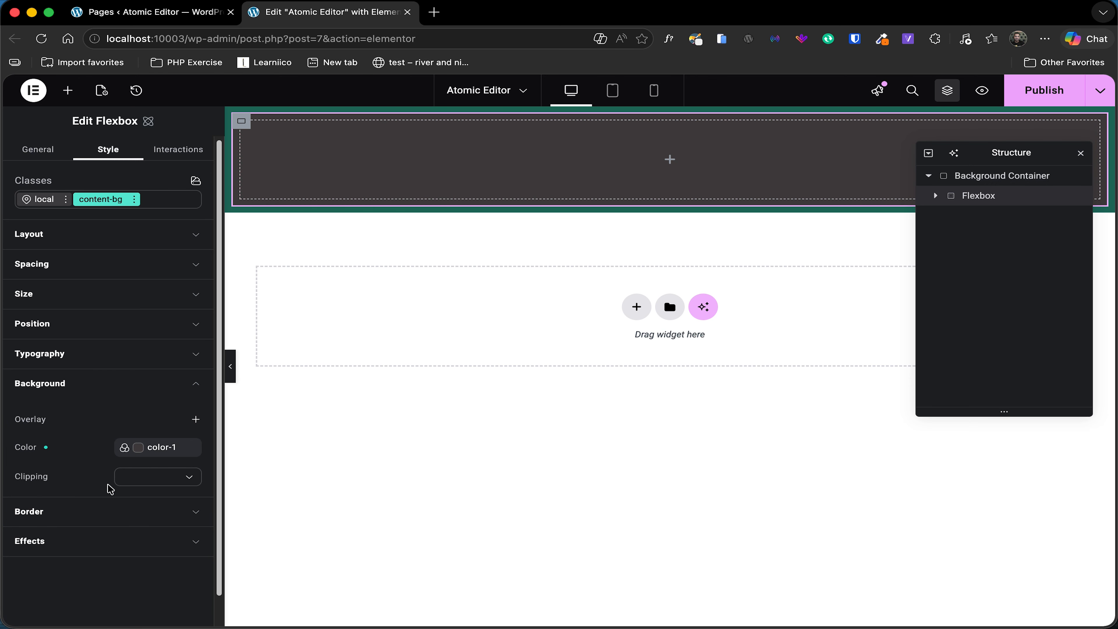
click(234, 373)
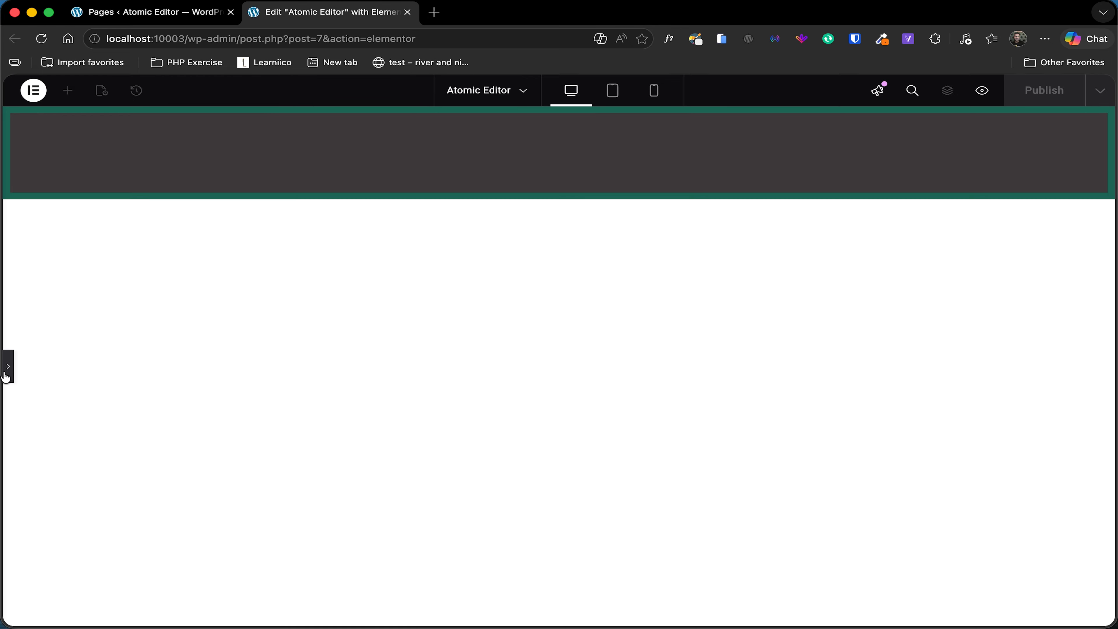
click(589, 187)
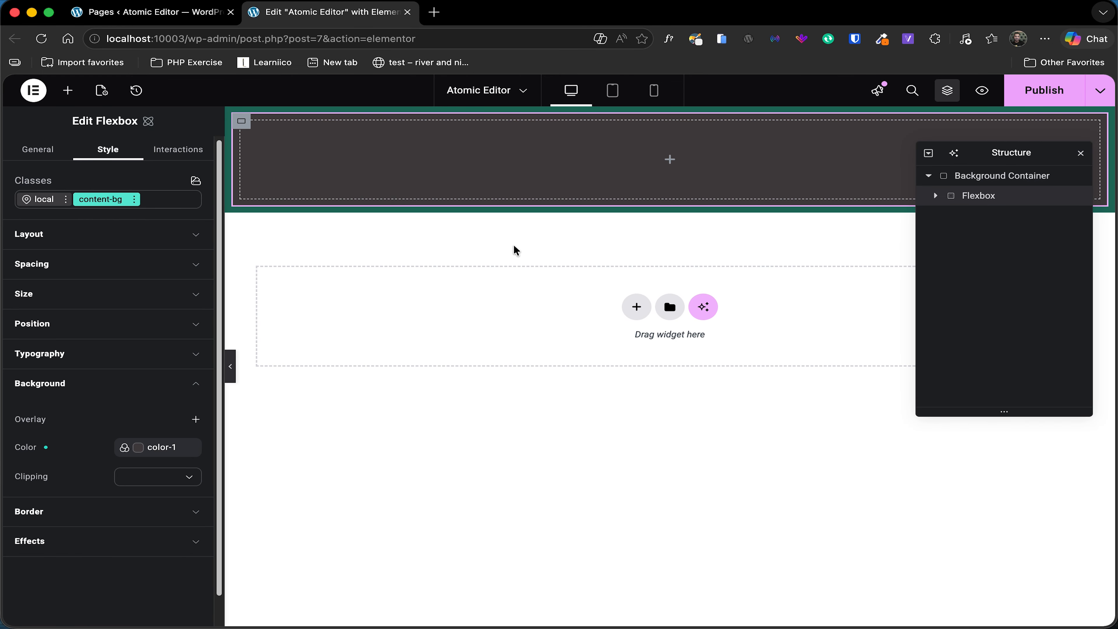
Add an atomic Heading inside the flexbox of the Background Container
click(68, 90)
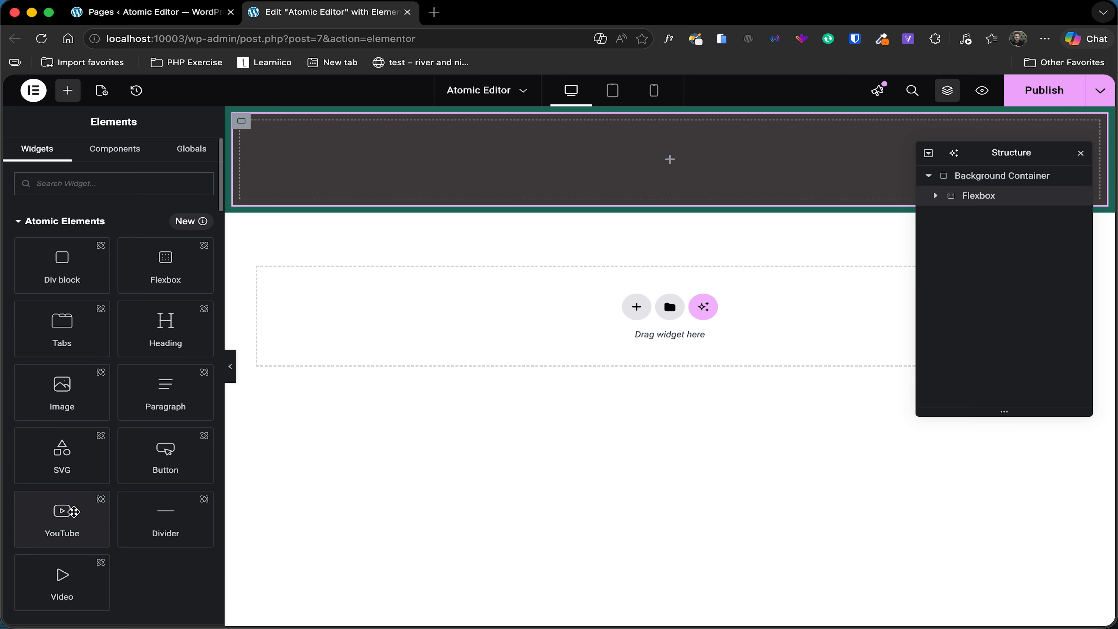
scroll(132, 440, down, 2)
drag(172, 292, 455, 204)
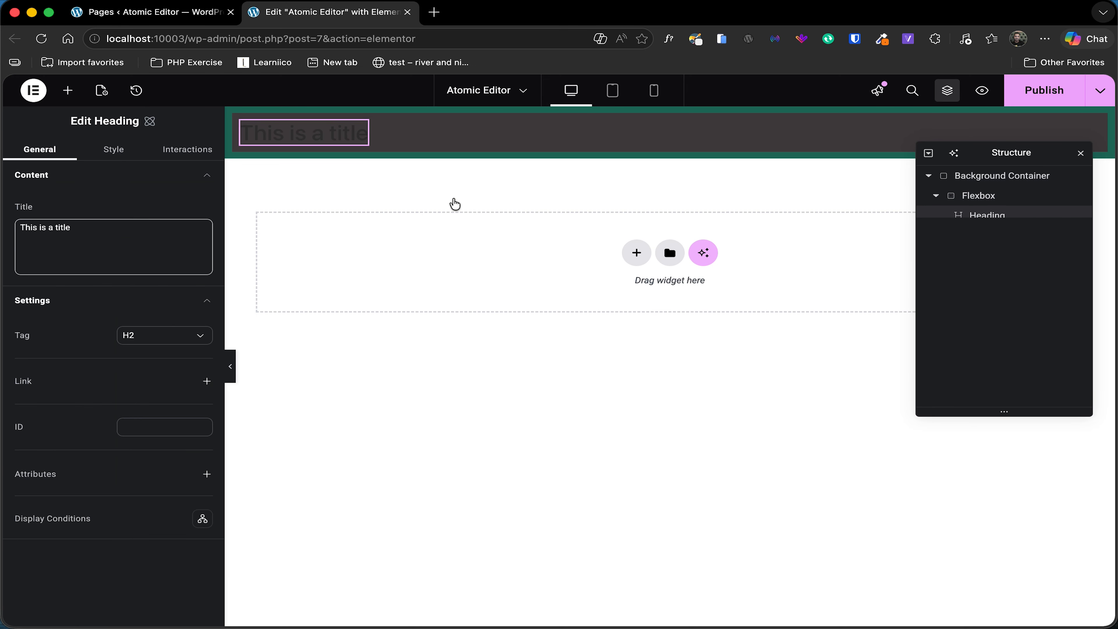
Set the heading's text color to white (#ffffff) and preview the section with the editing panel temporarily hidden
click(117, 154)
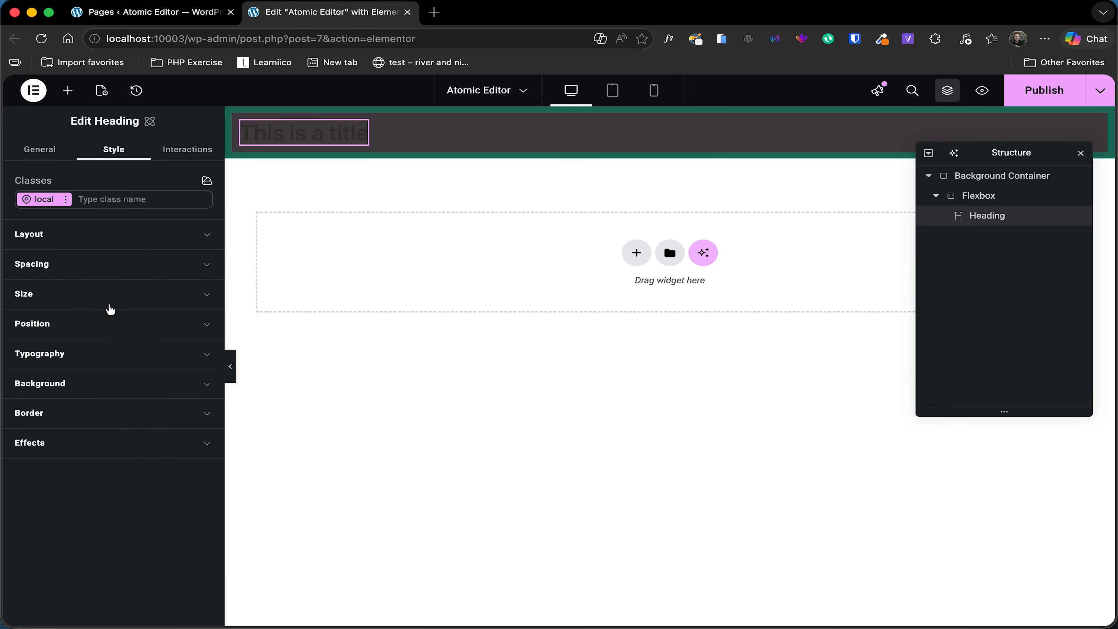
click(102, 363)
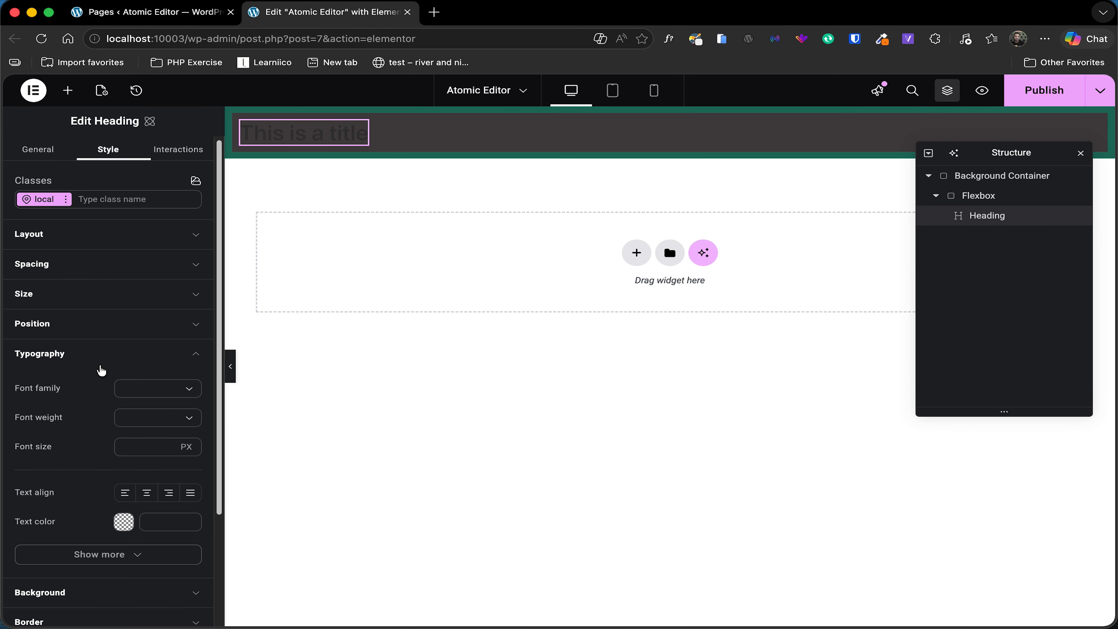
click(124, 522)
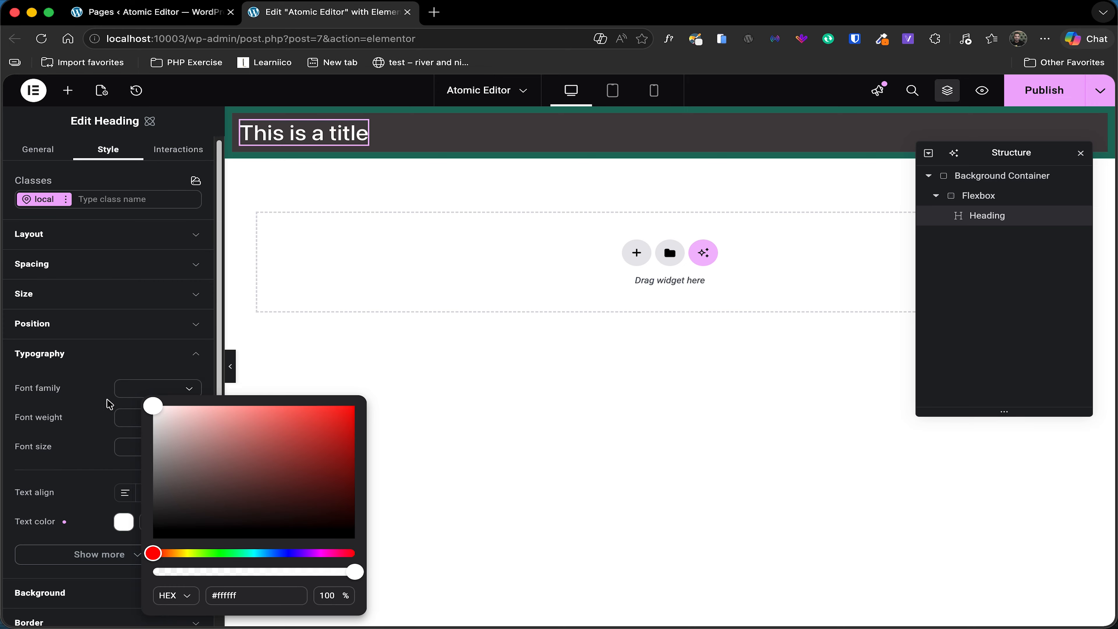
click(75, 451)
click(230, 367)
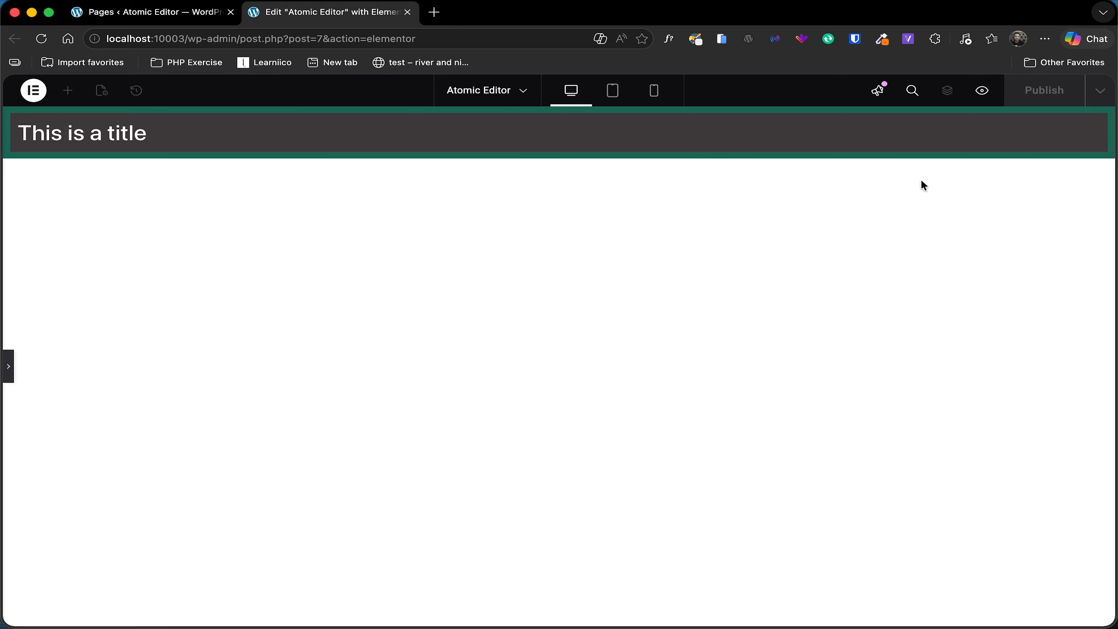
key(super+i)
click(13, 374)
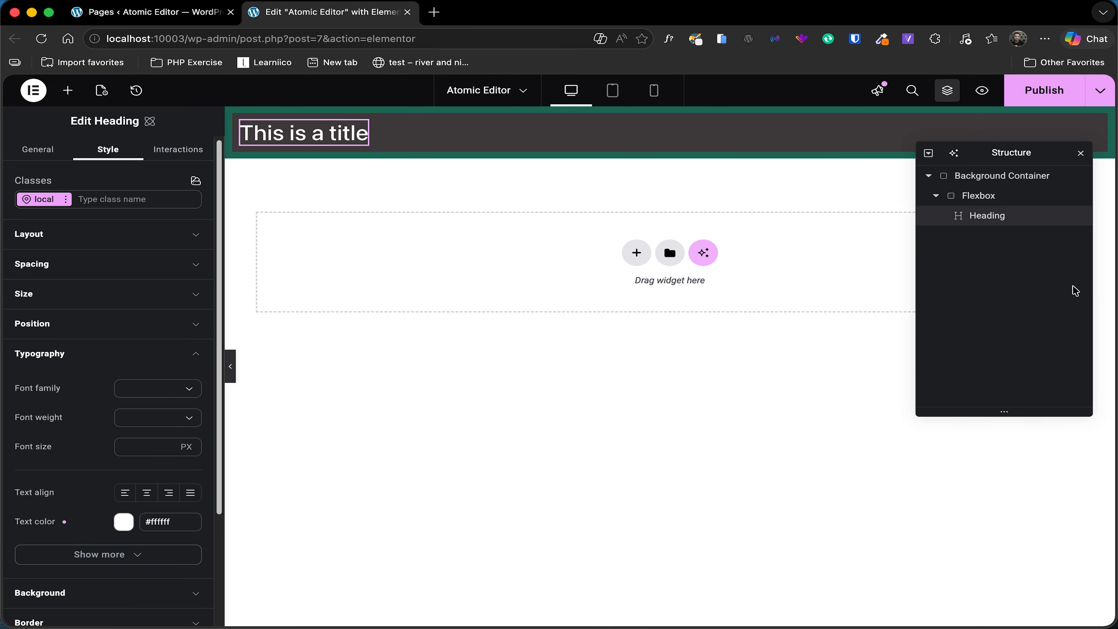
Rename the Flexbox inside the Background Container to Inner-Container in the page structure
click(985, 197)
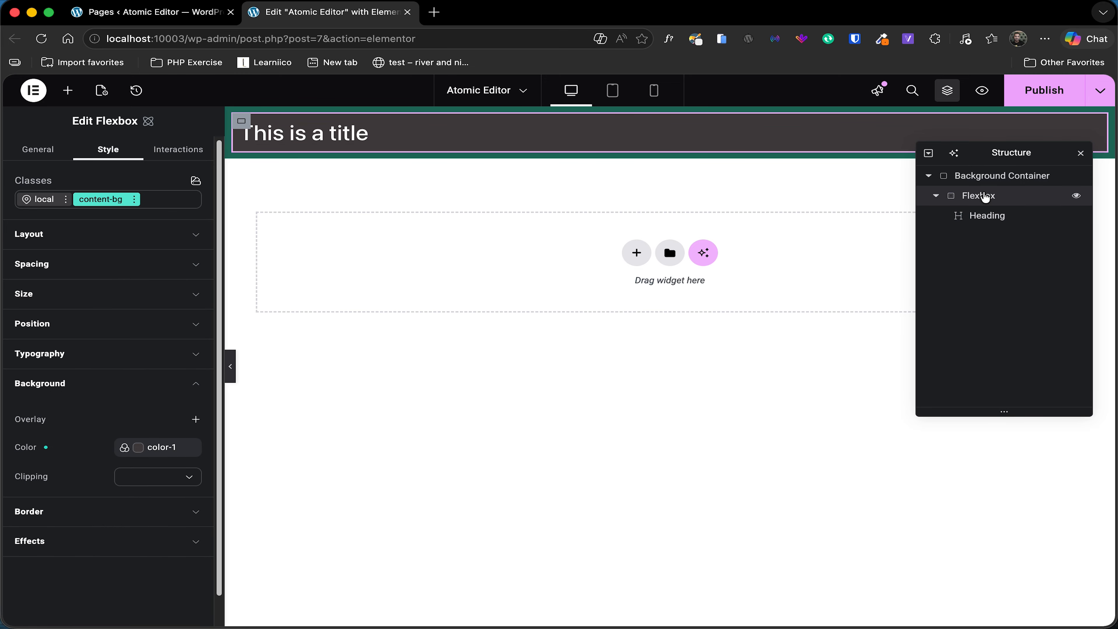
double_click(984, 197)
text(Inner-Conta)
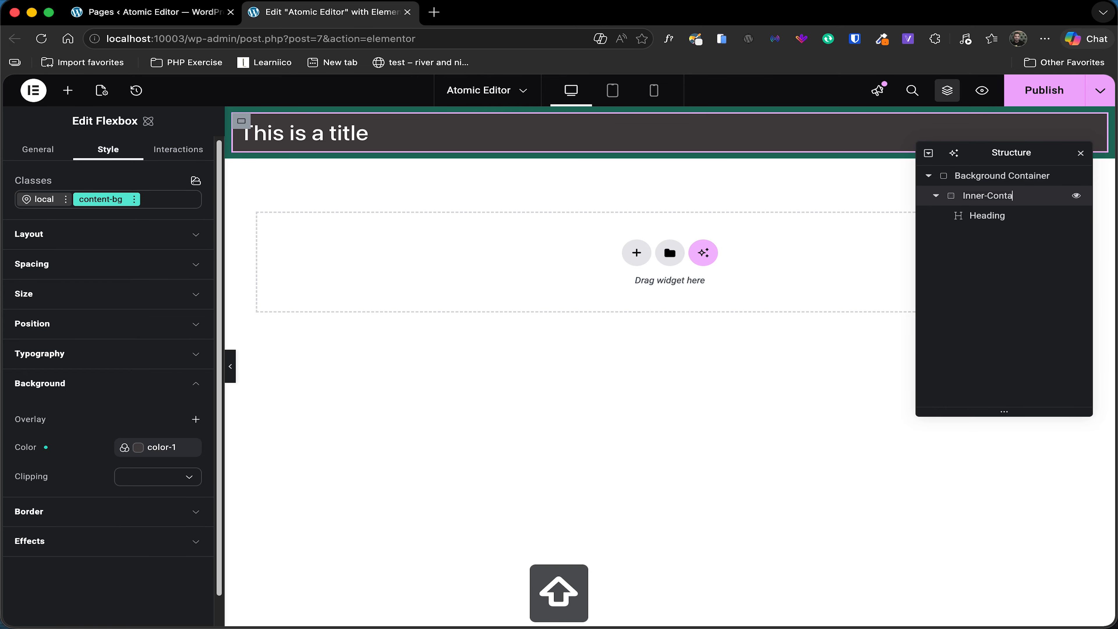
text(iner)
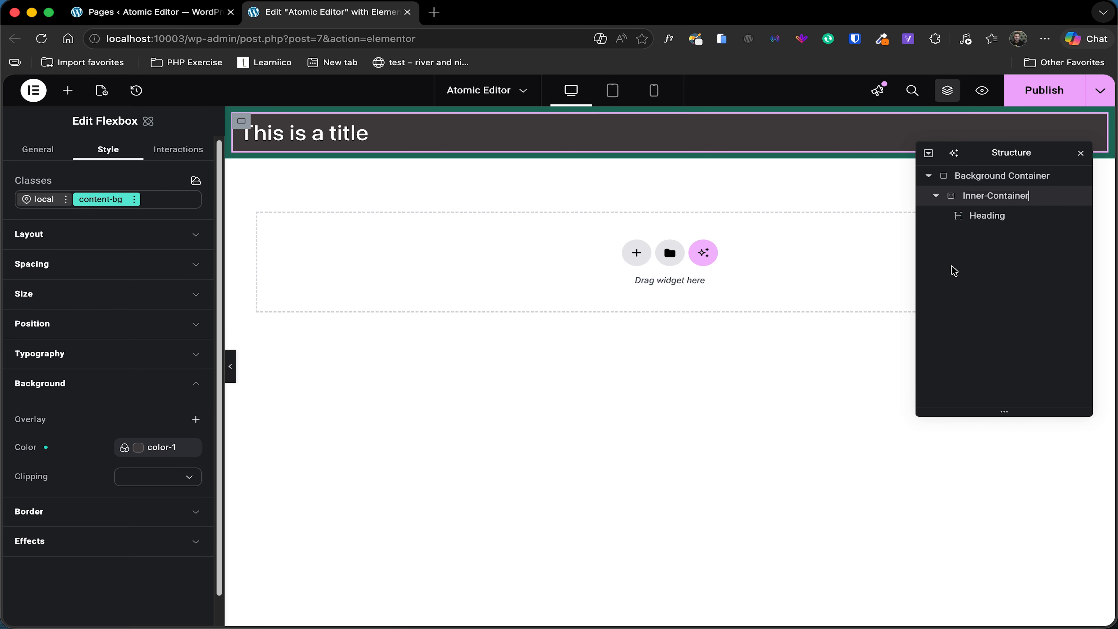
key(Return)
Remove the content-bg class from the Inner-Container and apply the same existing class to it again
click(134, 199)
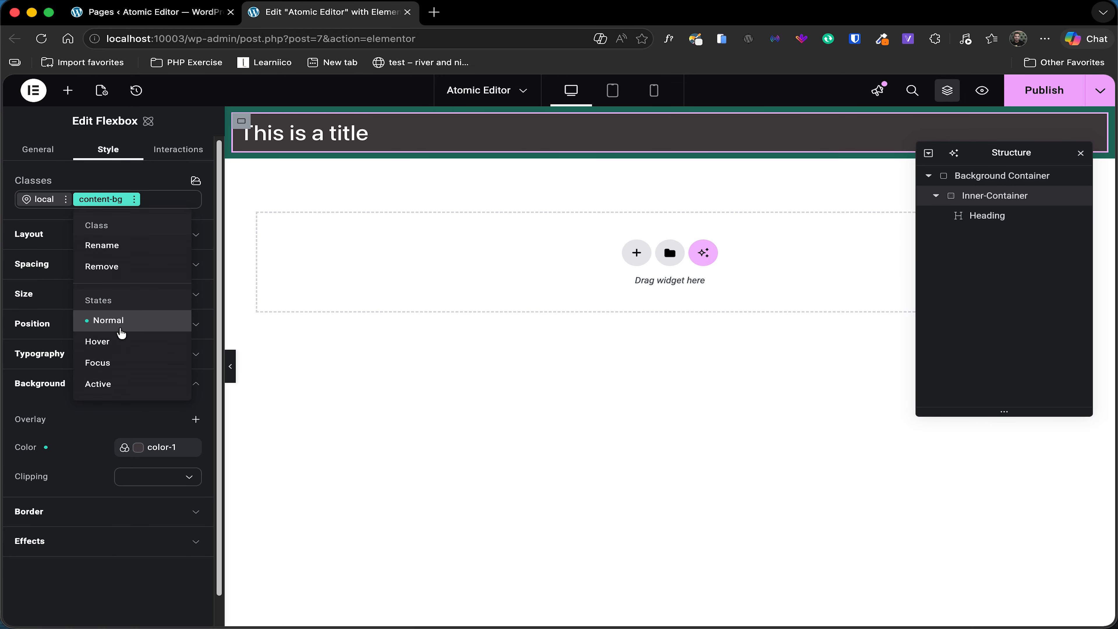
click(137, 268)
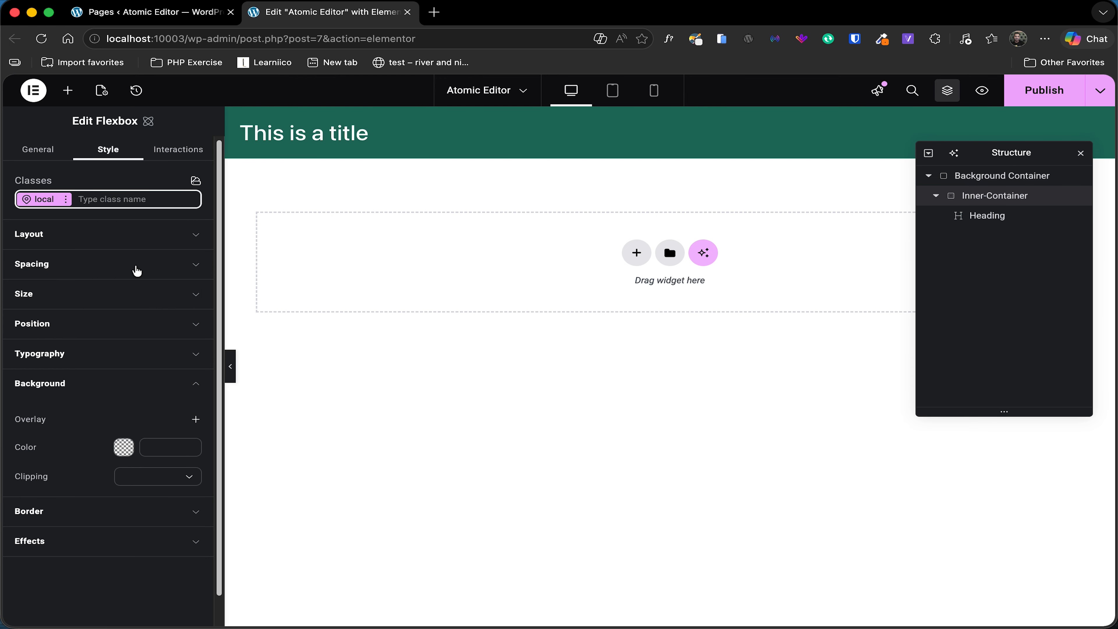
key(super+z)
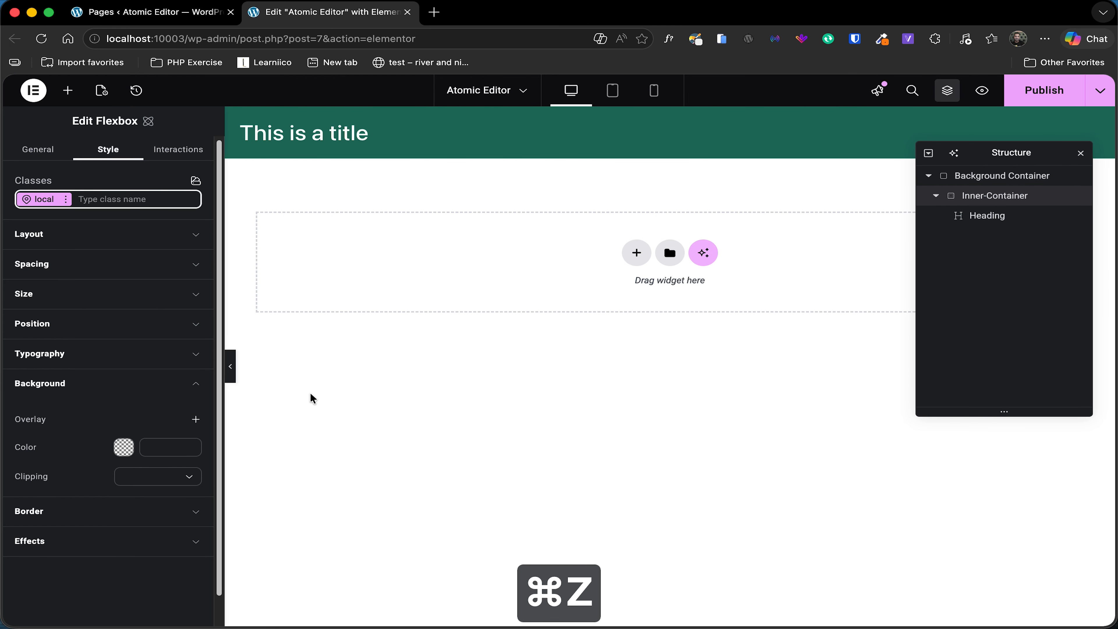
click(312, 398)
key(super+z)
click(977, 197)
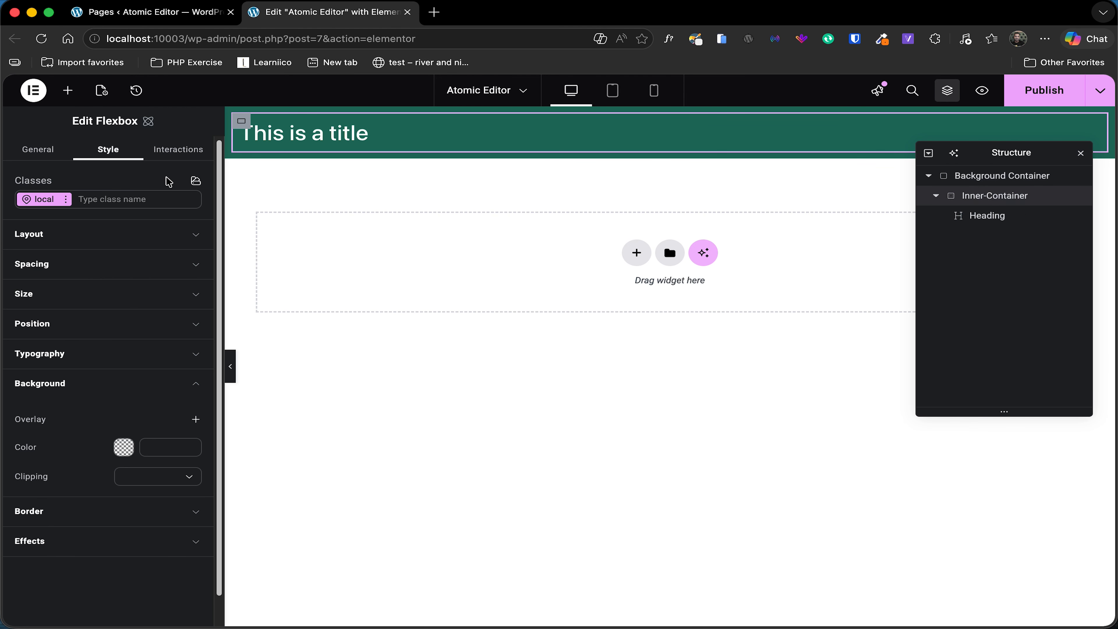
click(123, 192)
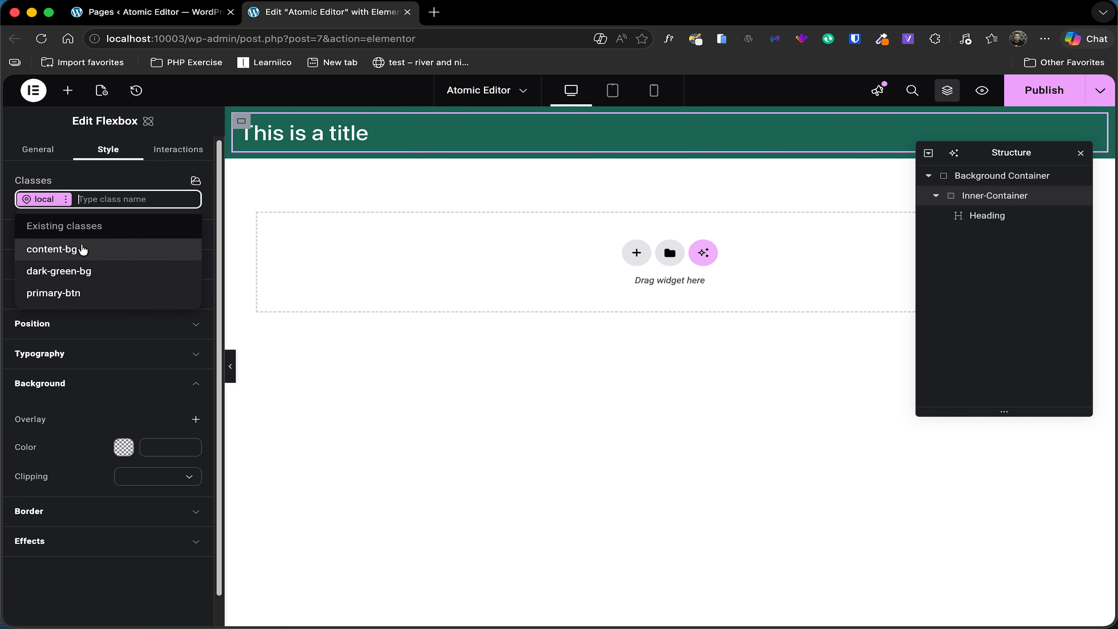
click(86, 249)
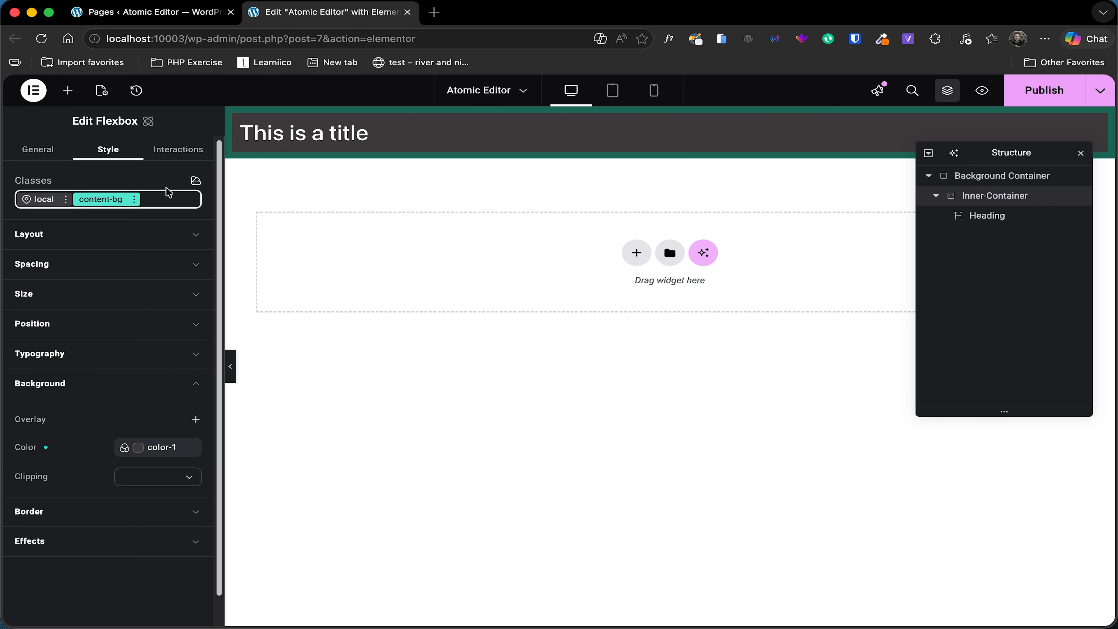
Create a new class named innter-container on the Inner-Container and open that class's size settings
click(157, 197)
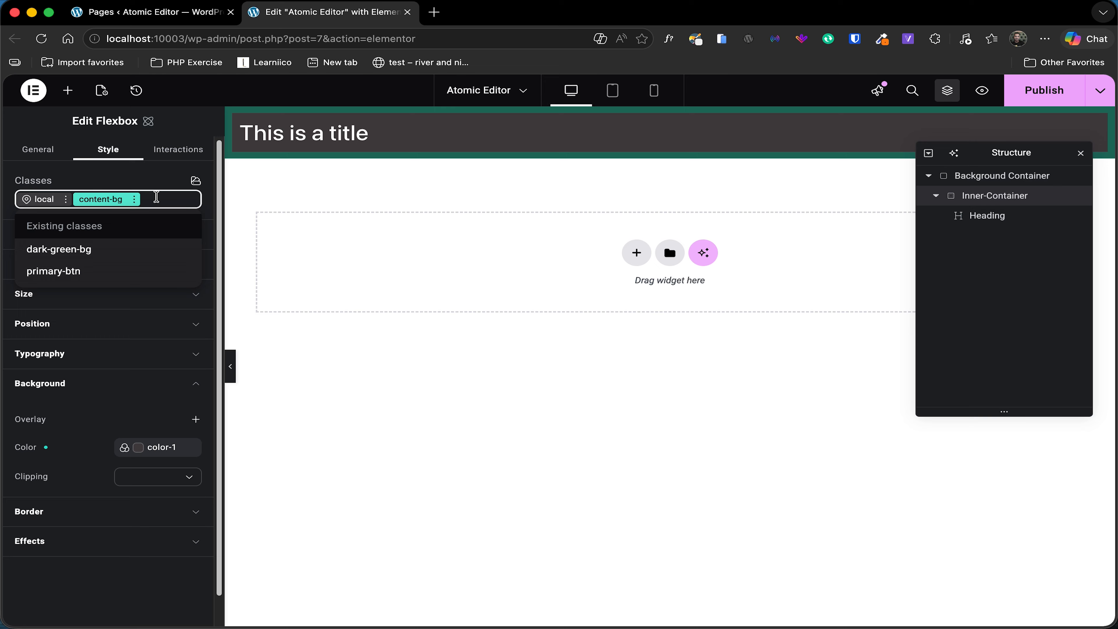
text(innter-container)
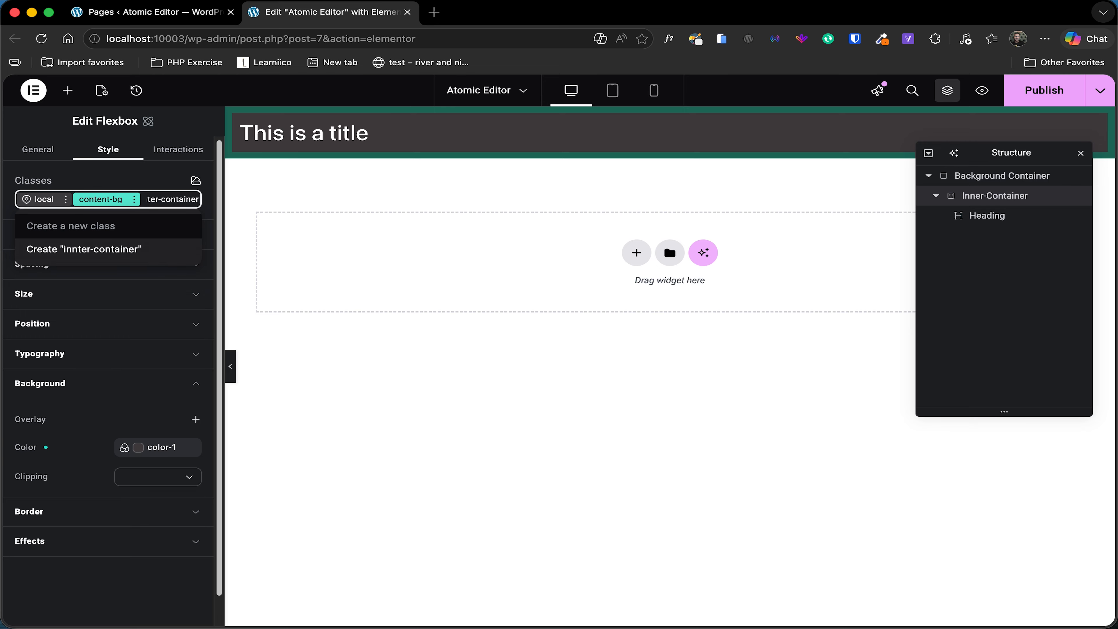
click(58, 253)
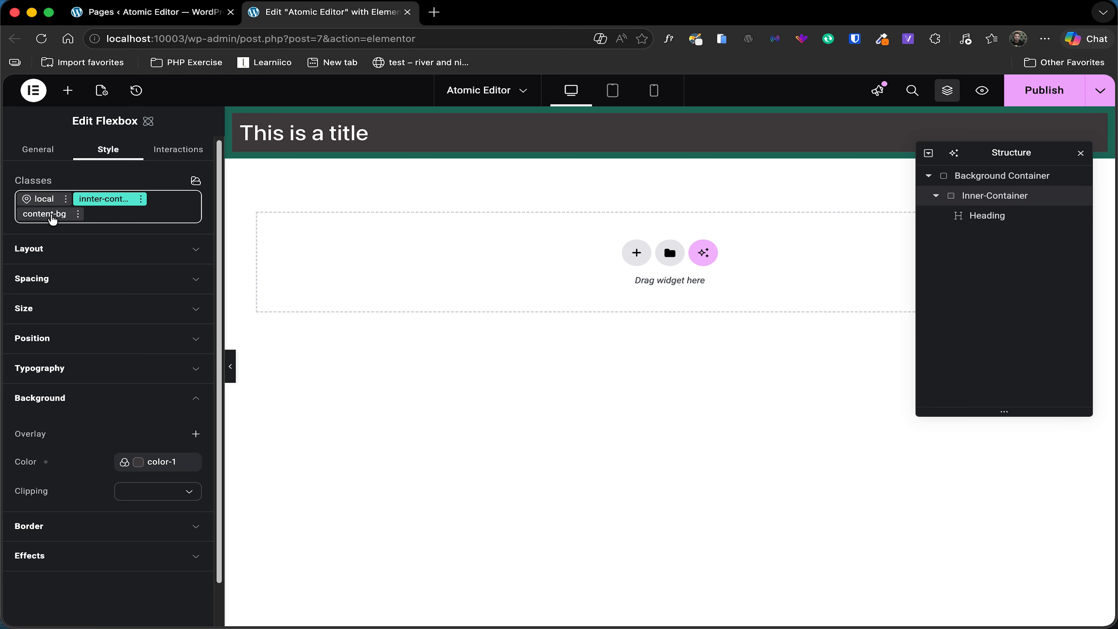
click(51, 215)
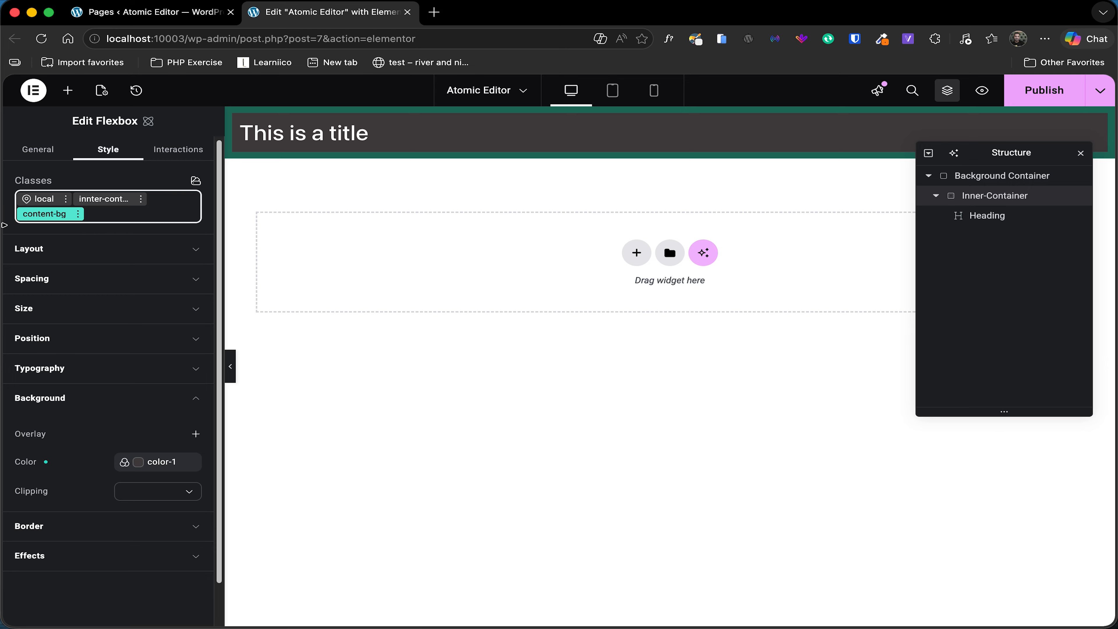
click(97, 201)
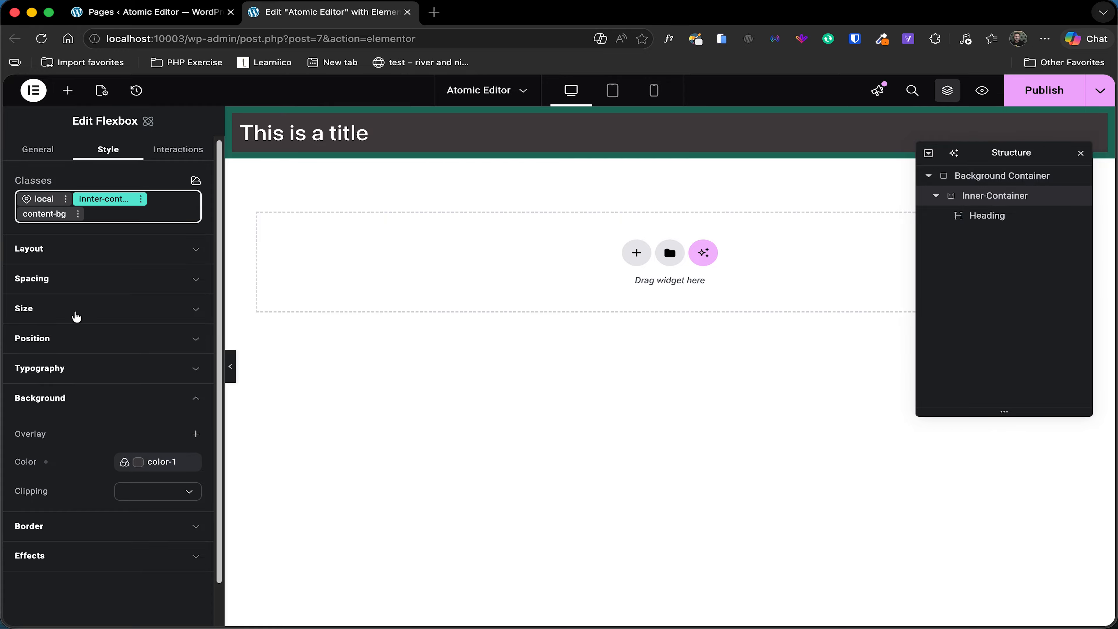
click(73, 317)
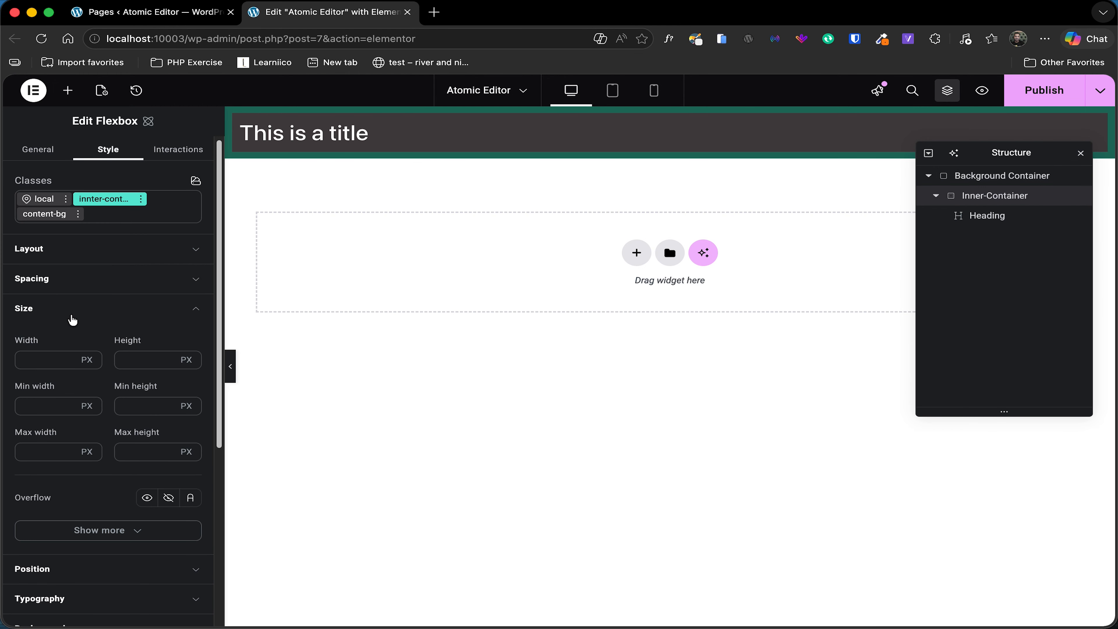
click(45, 453)
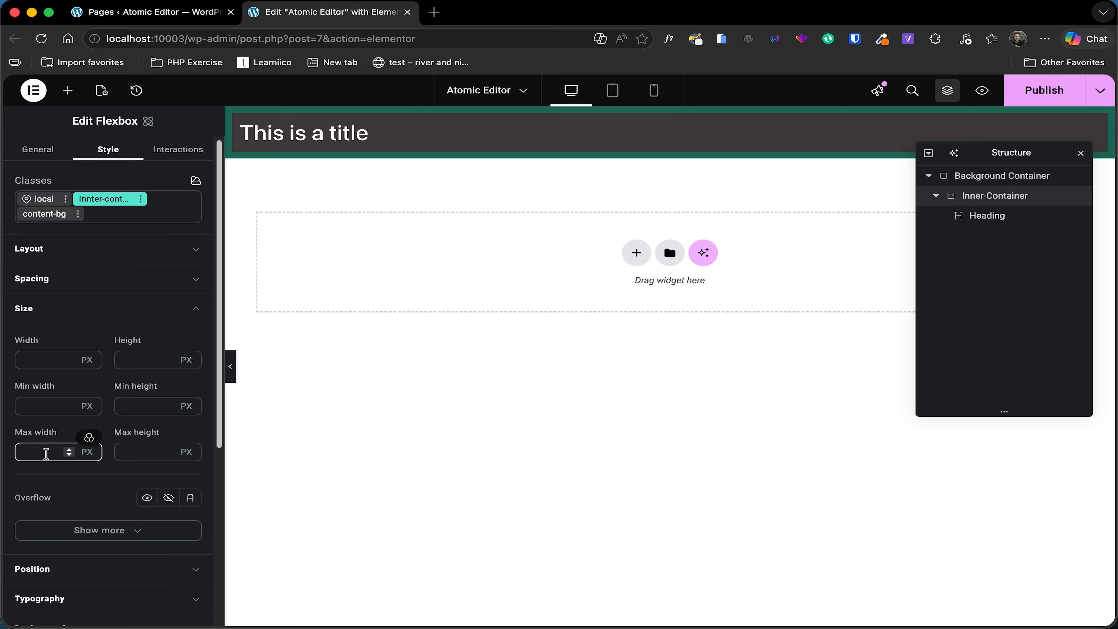
click(46, 454)
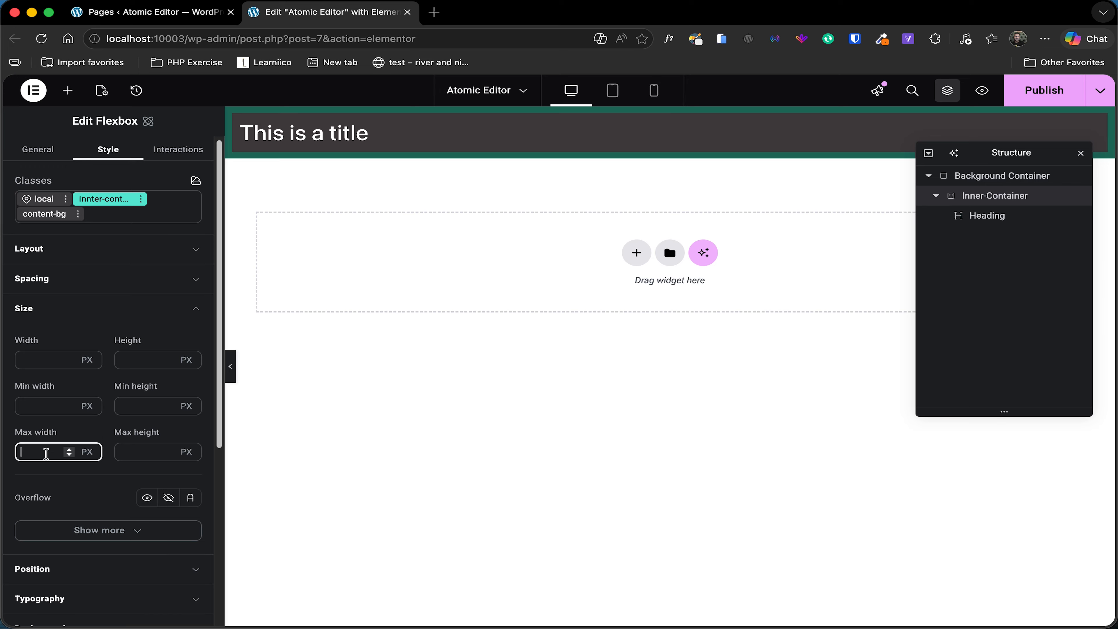
click(32, 410)
text(1170)
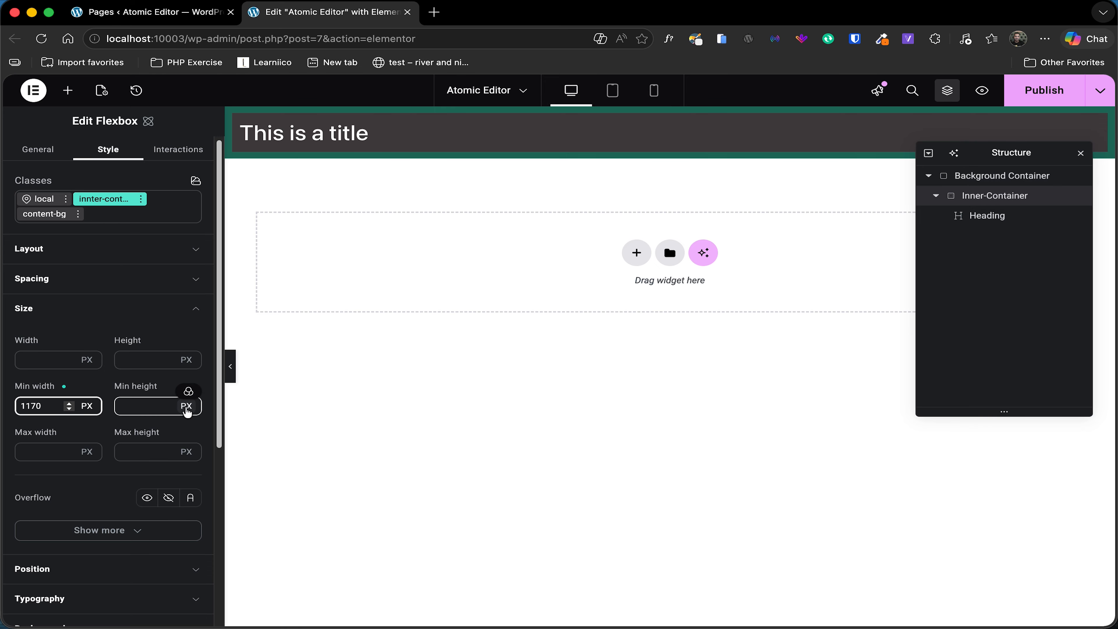
double_click(34, 406)
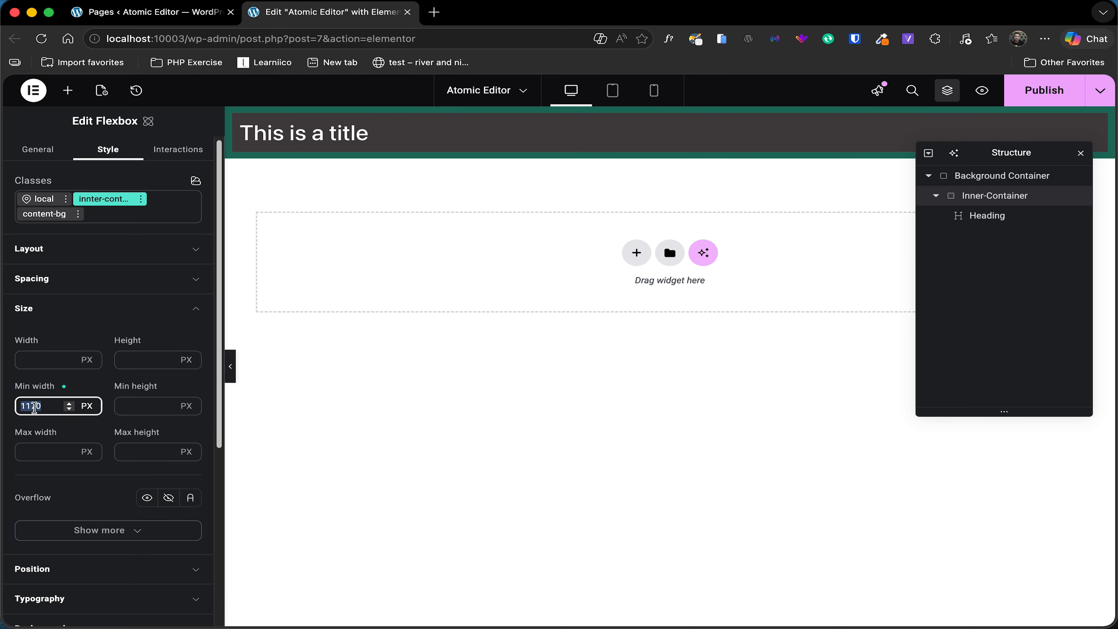
key(super+a)
key(super+x)
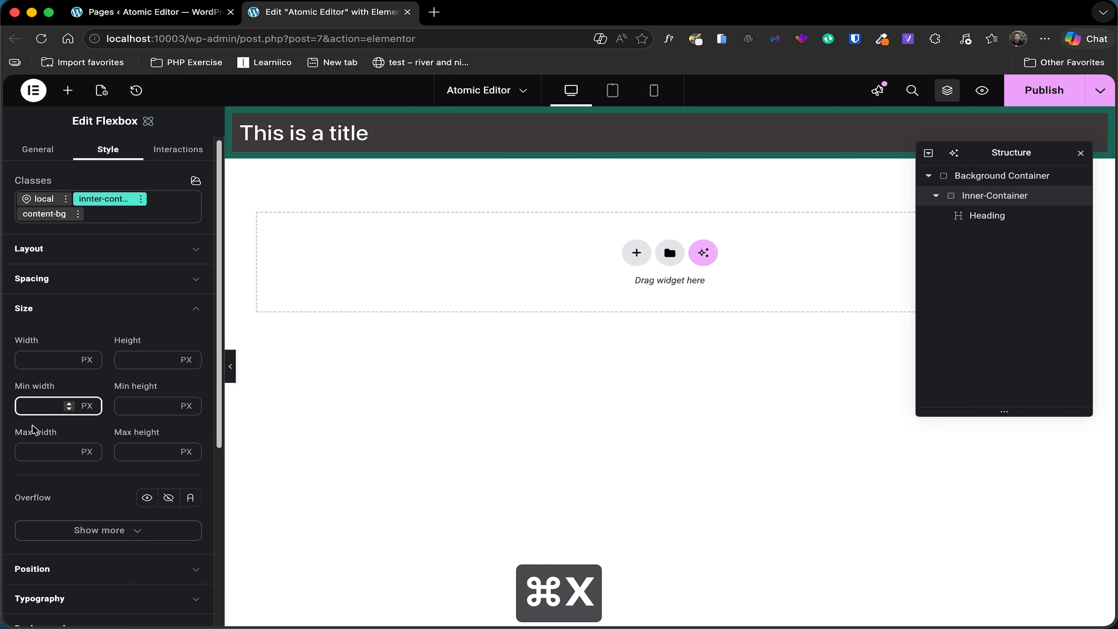
Set the max width of the innter-container class to 1170 px and preview the section with the editing panel temporarily hidden
click(30, 449)
text(1)
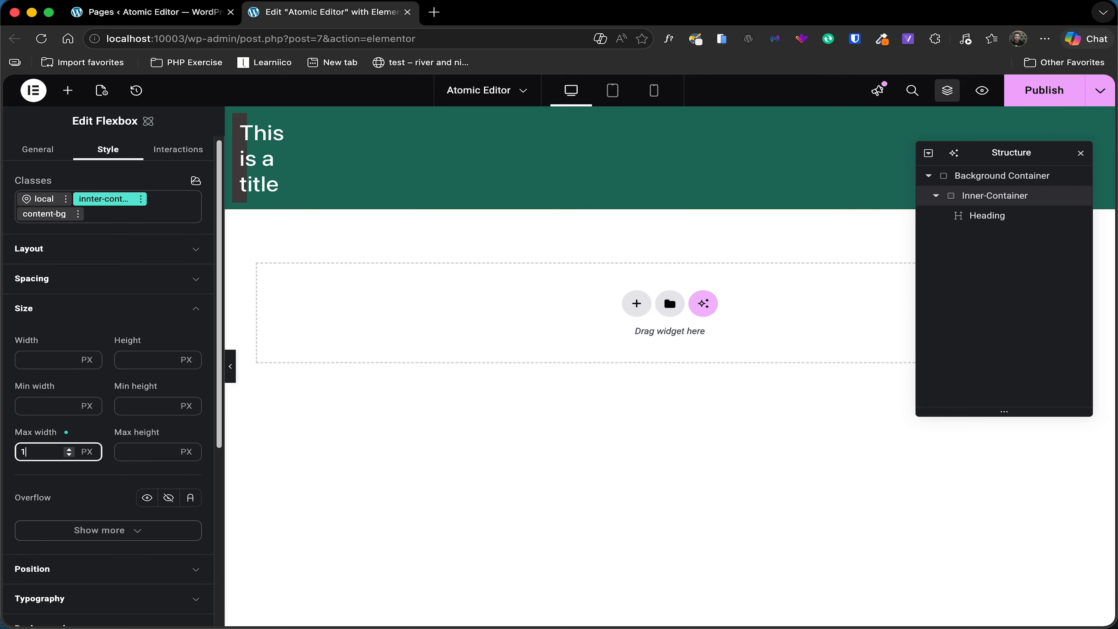
text(170)
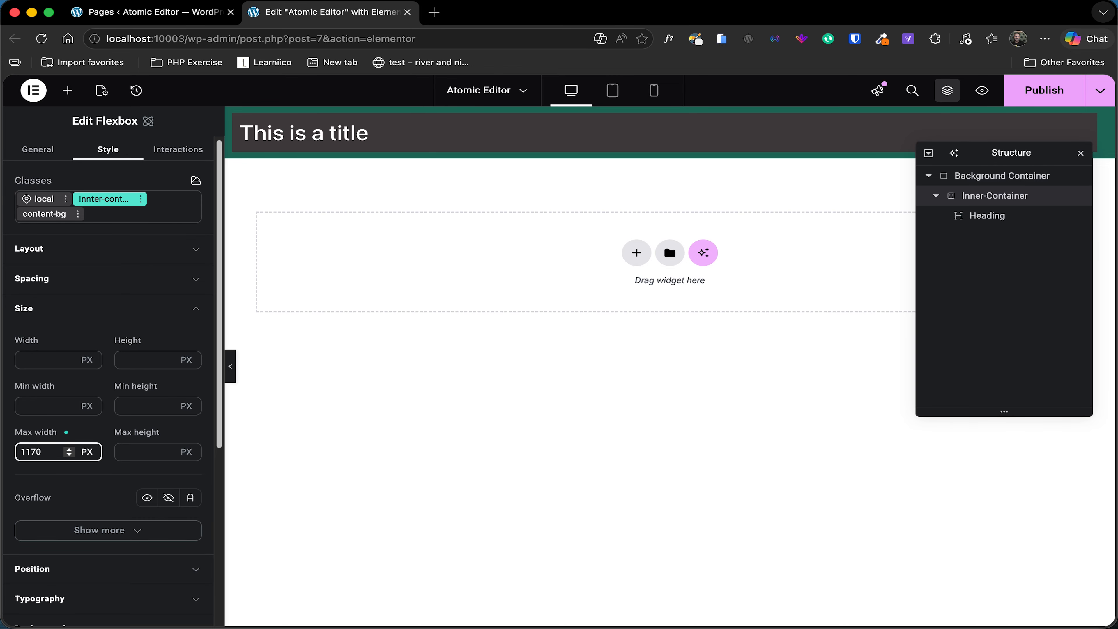
click(235, 372)
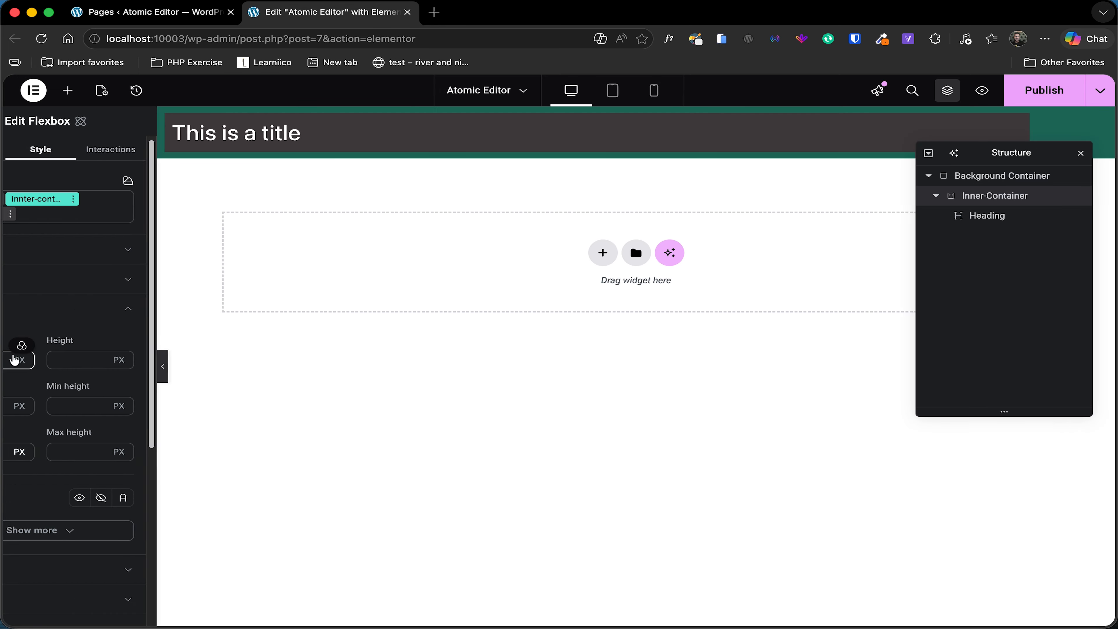
Add a regular Flexbox container below the section to check its content width settings, and delete it again
click(636, 253)
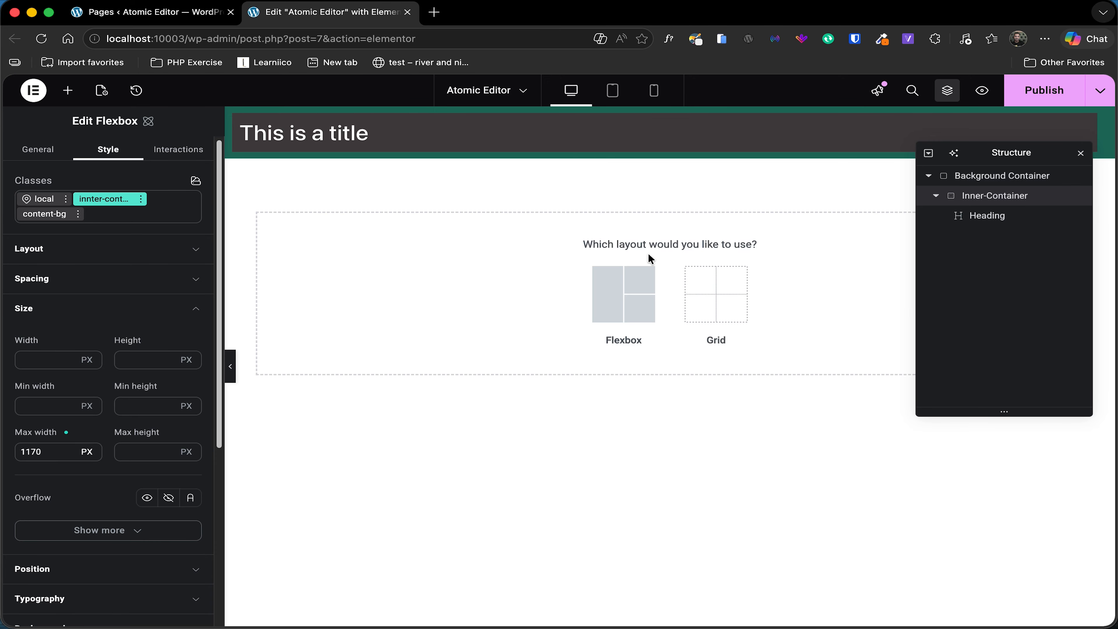
click(609, 293)
click(606, 292)
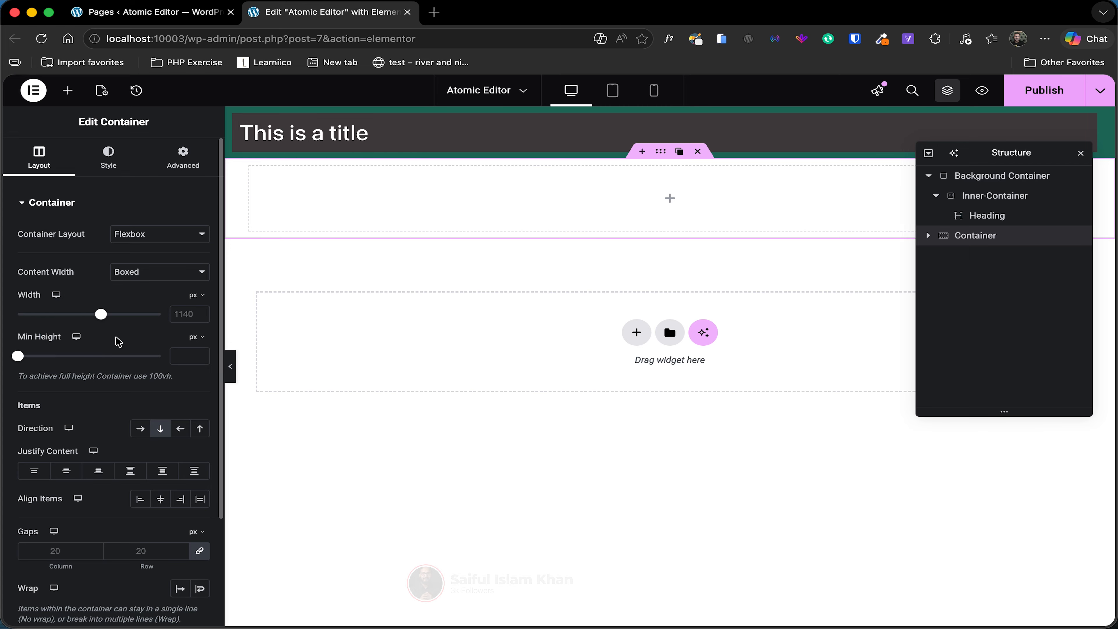
click(698, 168)
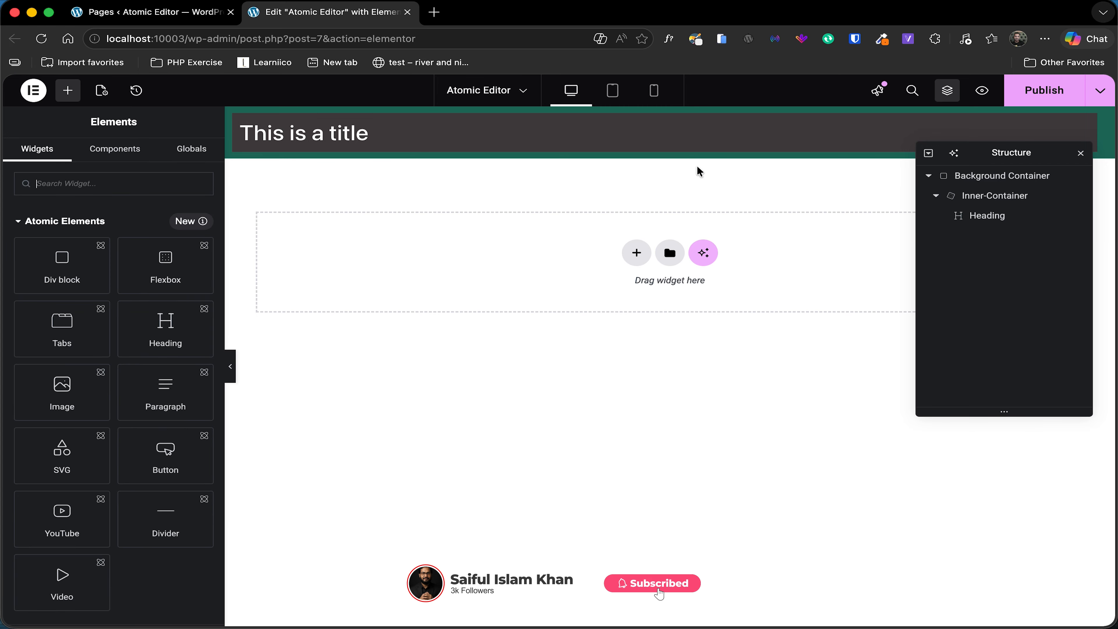
Reselect the Inner-Container and review the width, min width and max width fields of its innter-container class
click(960, 196)
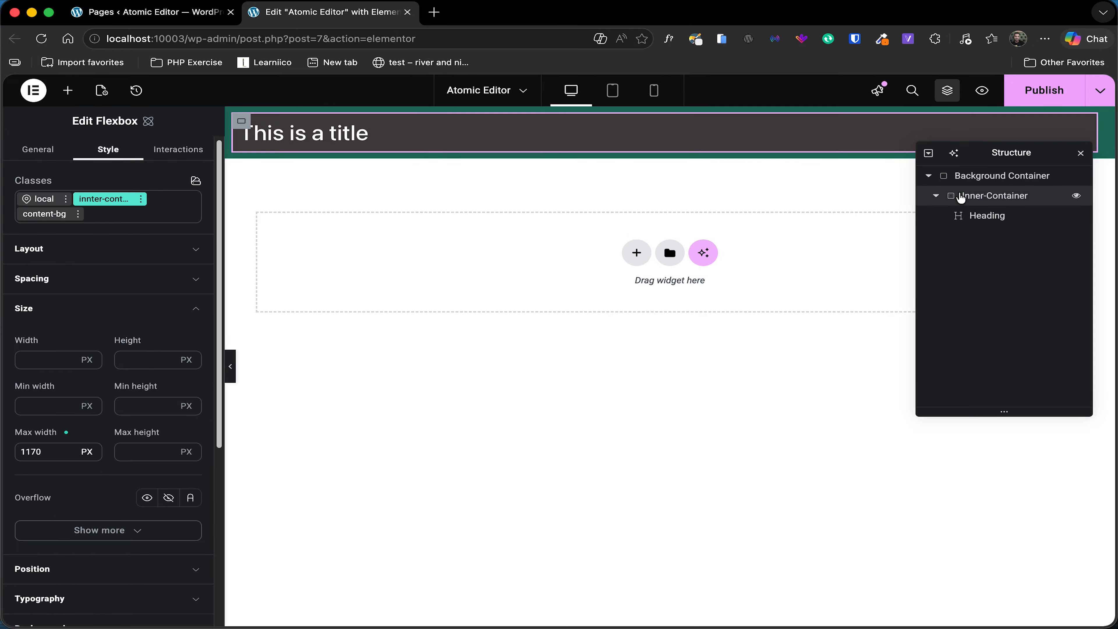
double_click(30, 450)
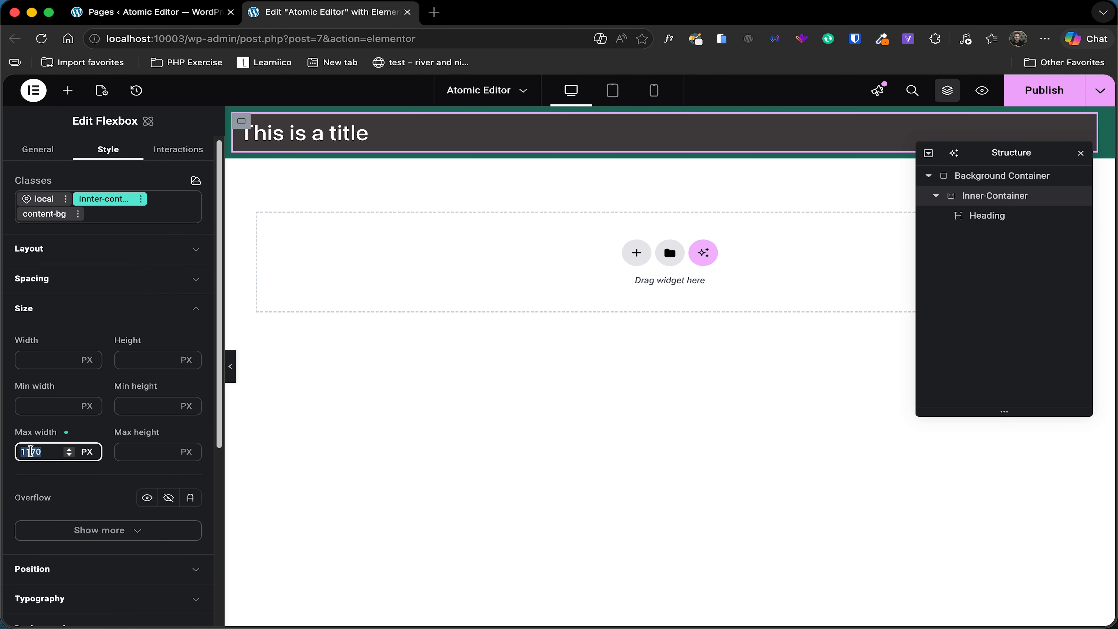
click(33, 359)
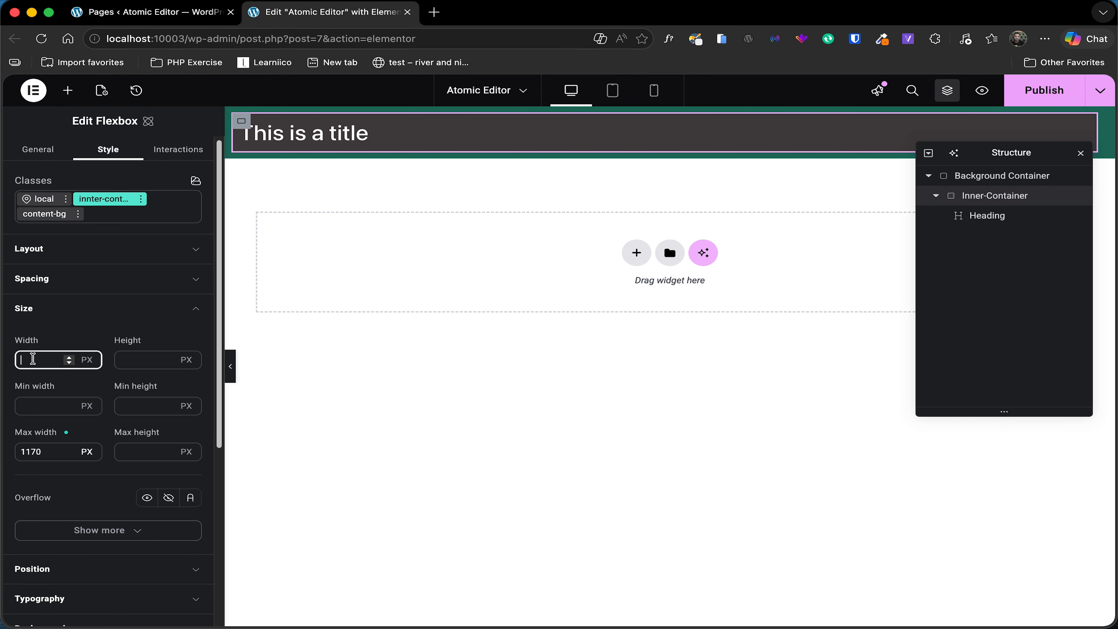
click(37, 406)
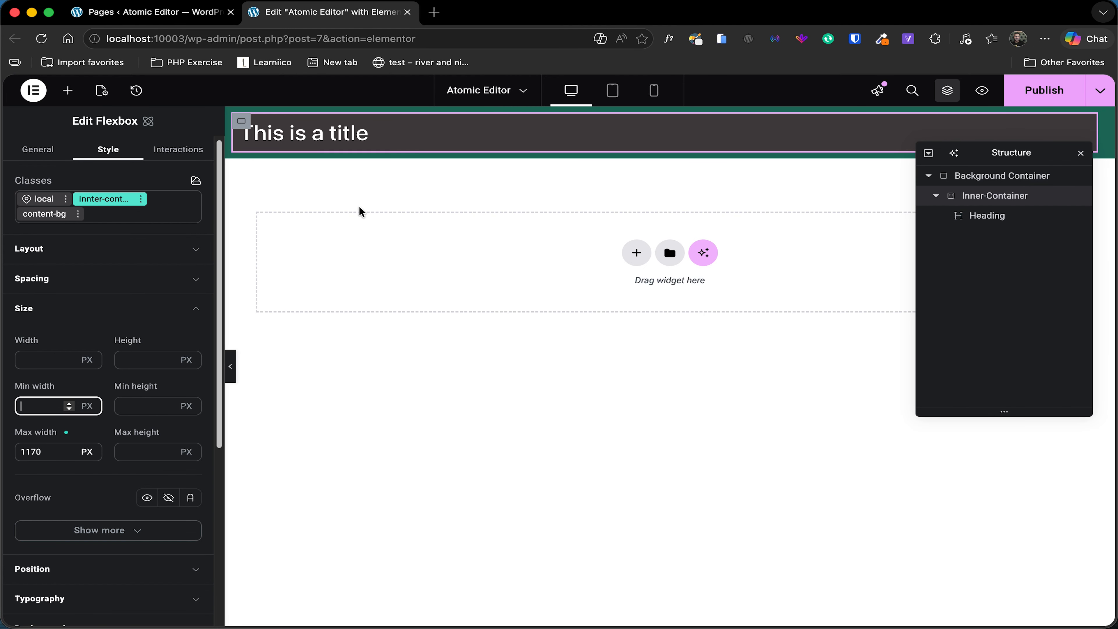
Unlink the margins of the innter-container class, set its right and left margins to auto, and preview the section with the editing panel temporarily hidden
click(125, 280)
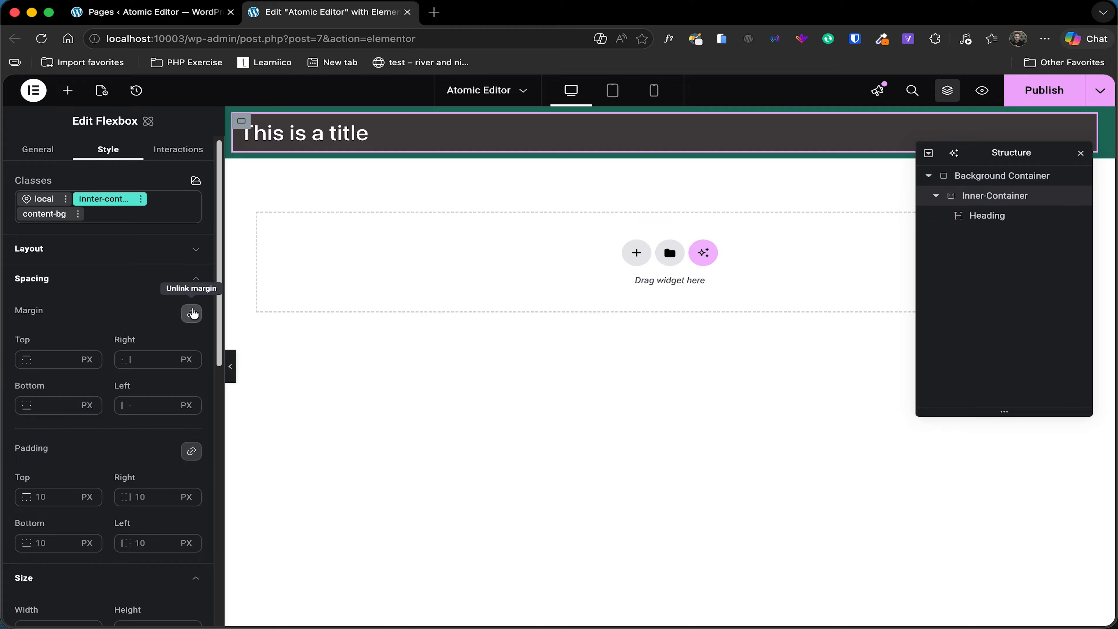
click(193, 313)
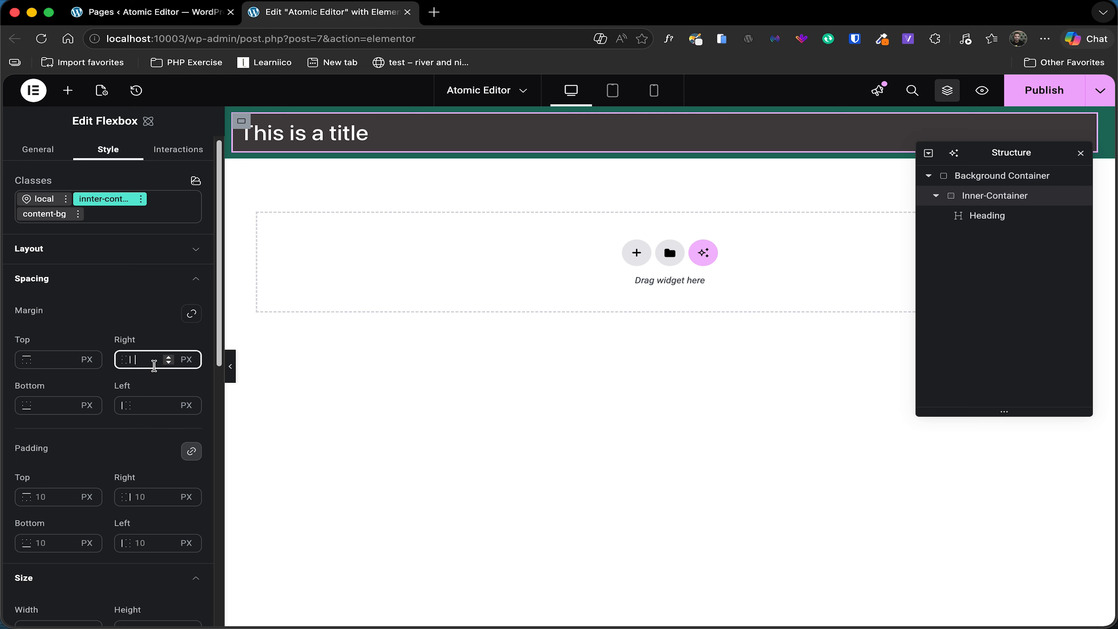
click(186, 360)
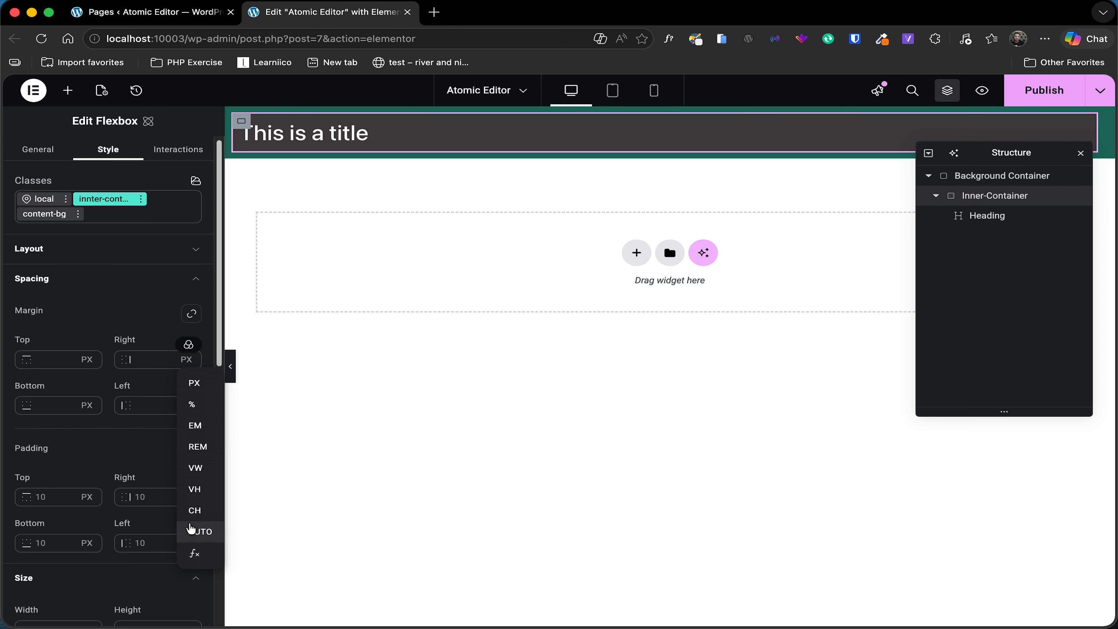
click(191, 532)
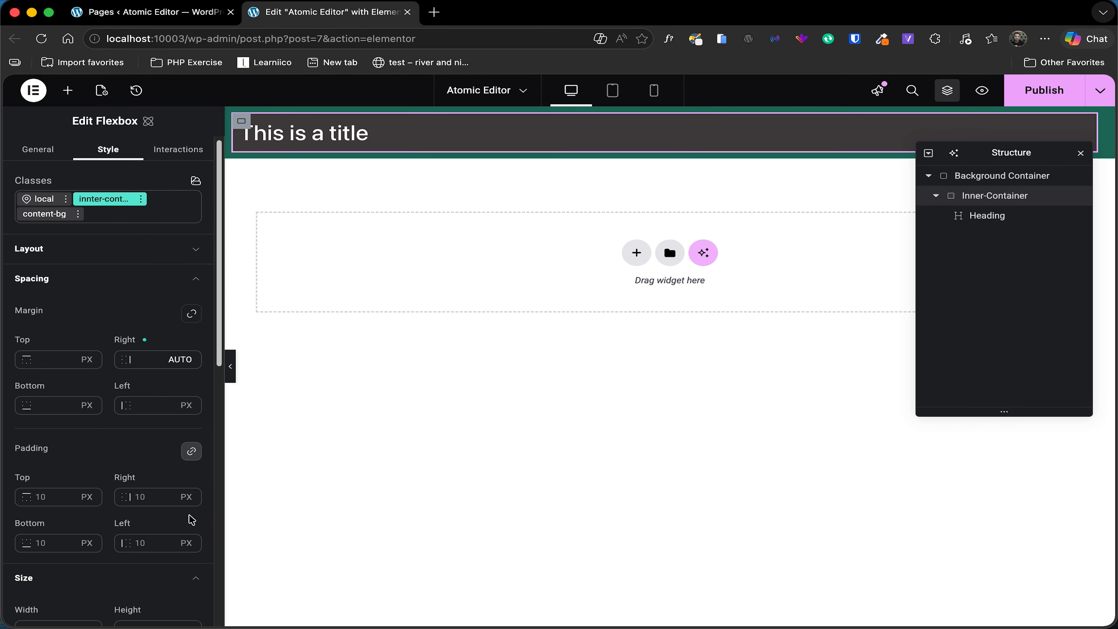
click(187, 405)
click(200, 577)
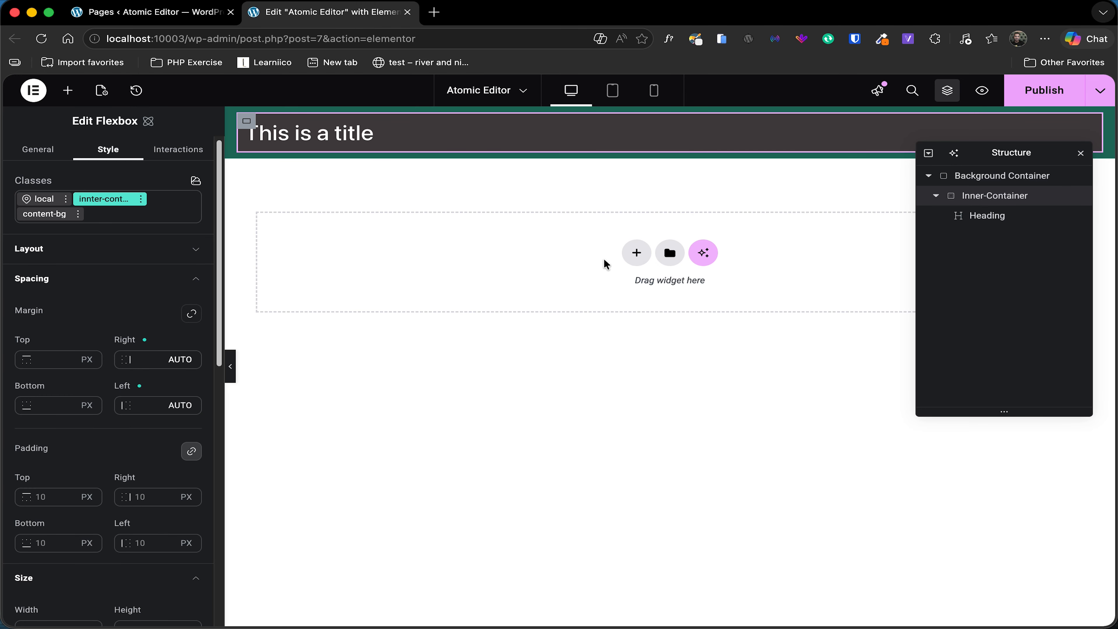
click(230, 367)
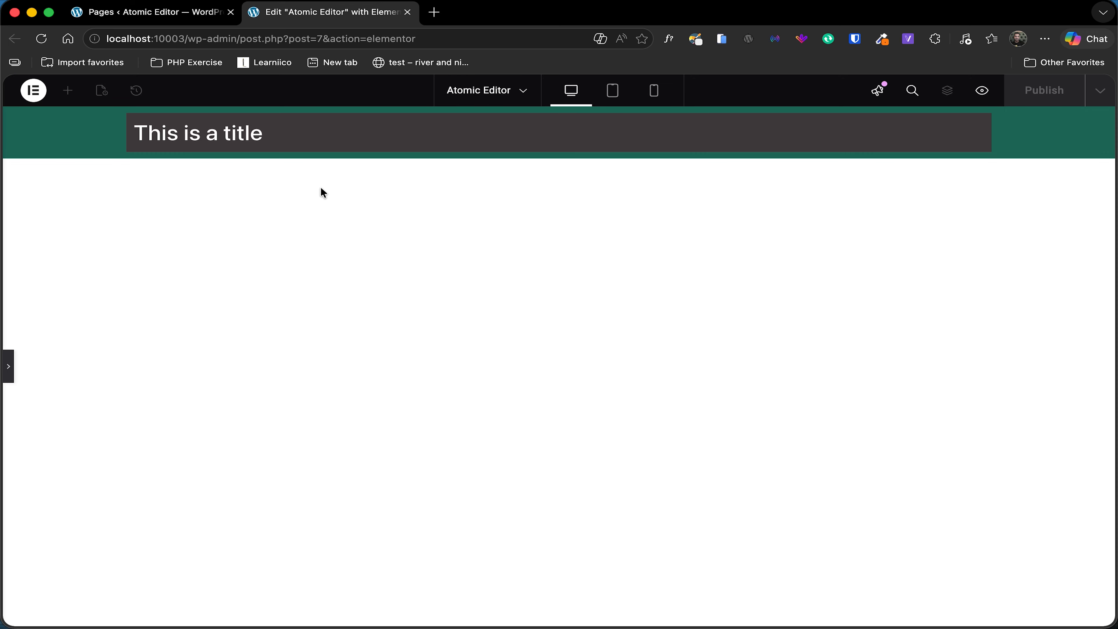
click(9, 366)
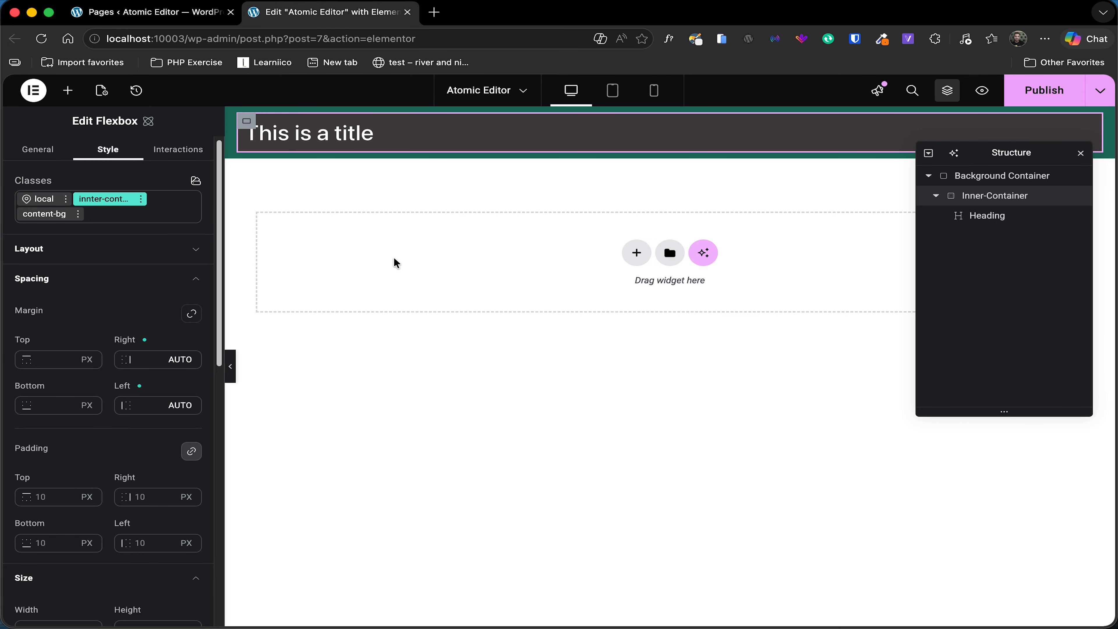
click(176, 214)
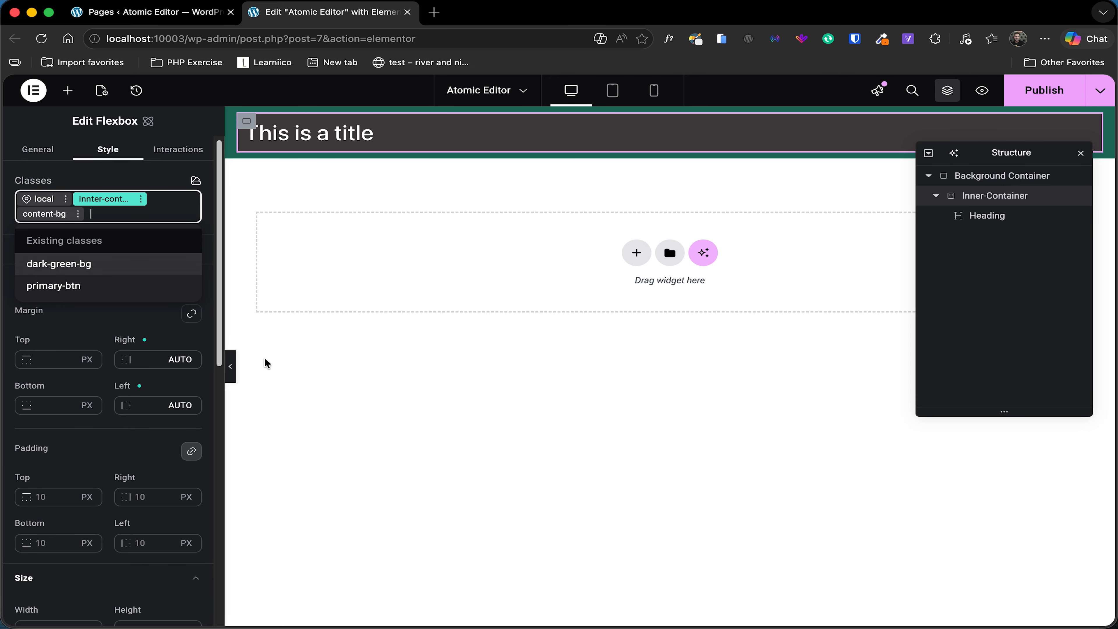
click(427, 428)
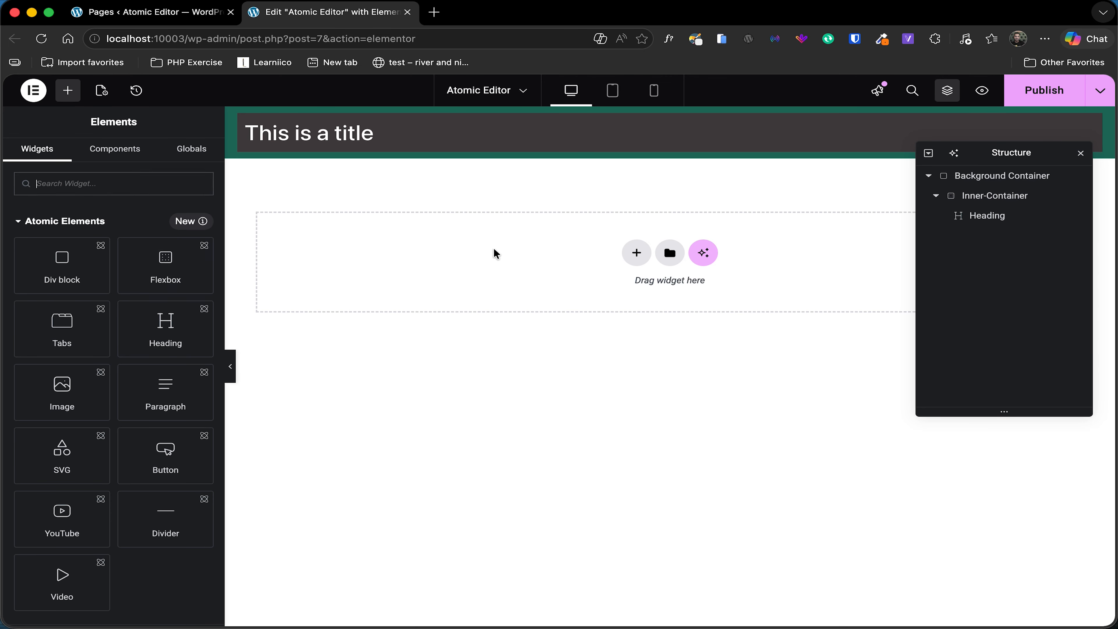
click(130, 152)
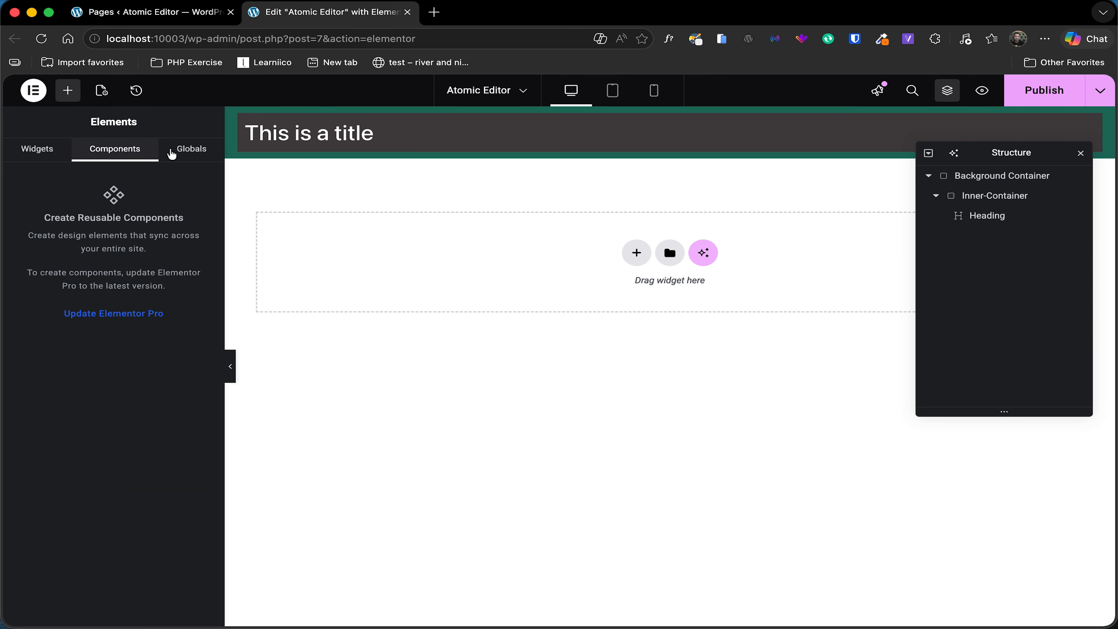
Reselect the Inner-Container and create a new class named padding-top on it
click(991, 197)
click(165, 214)
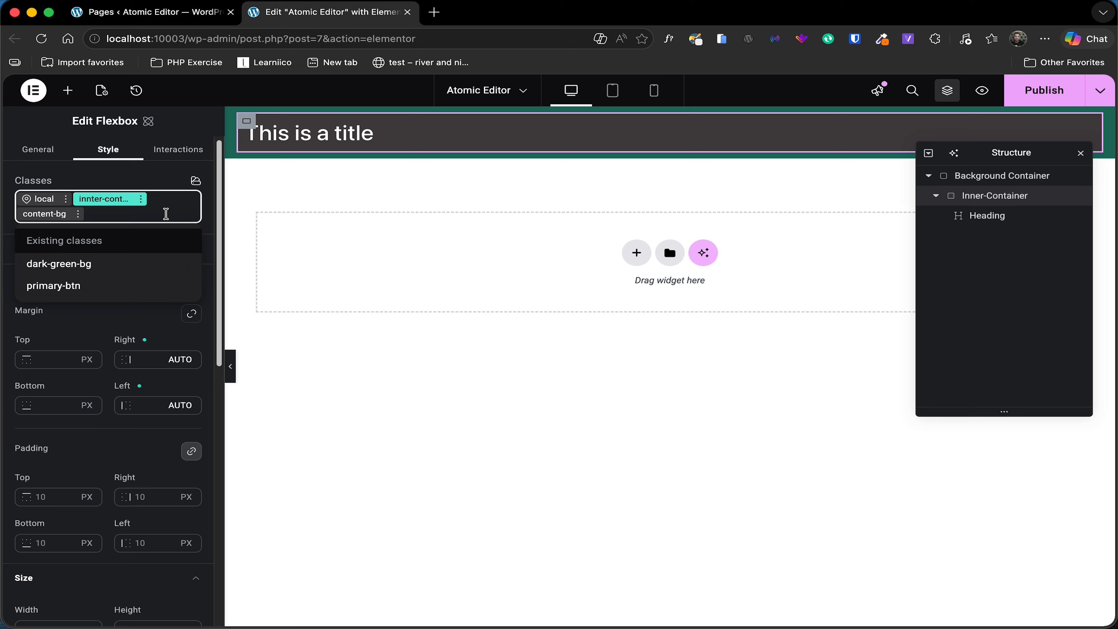
text(py)
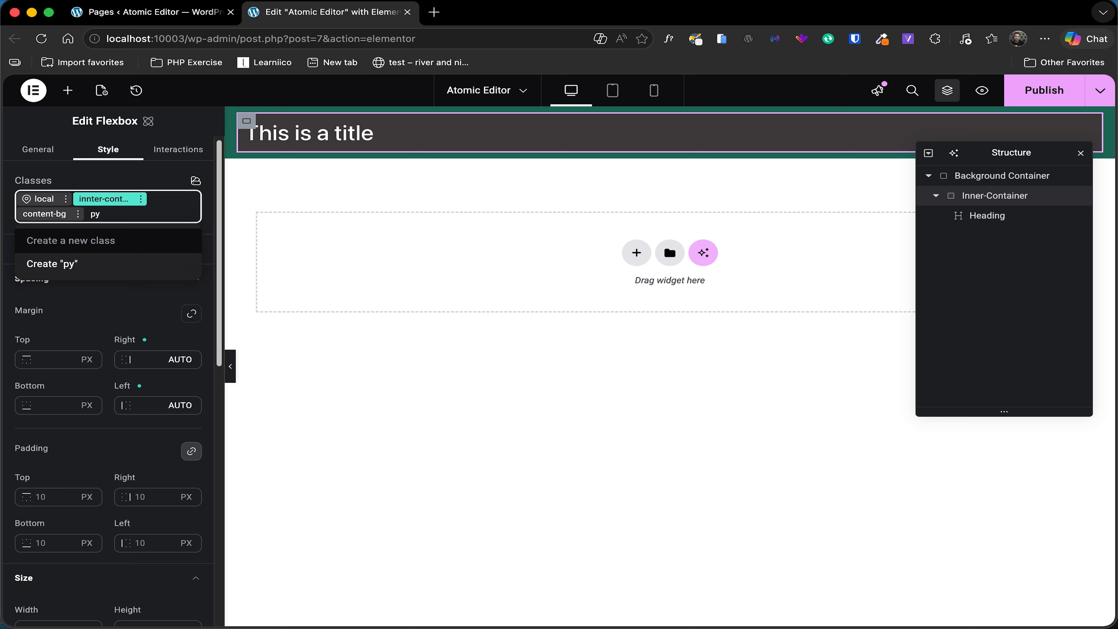
key(BackSpace)
key(BackSpace)
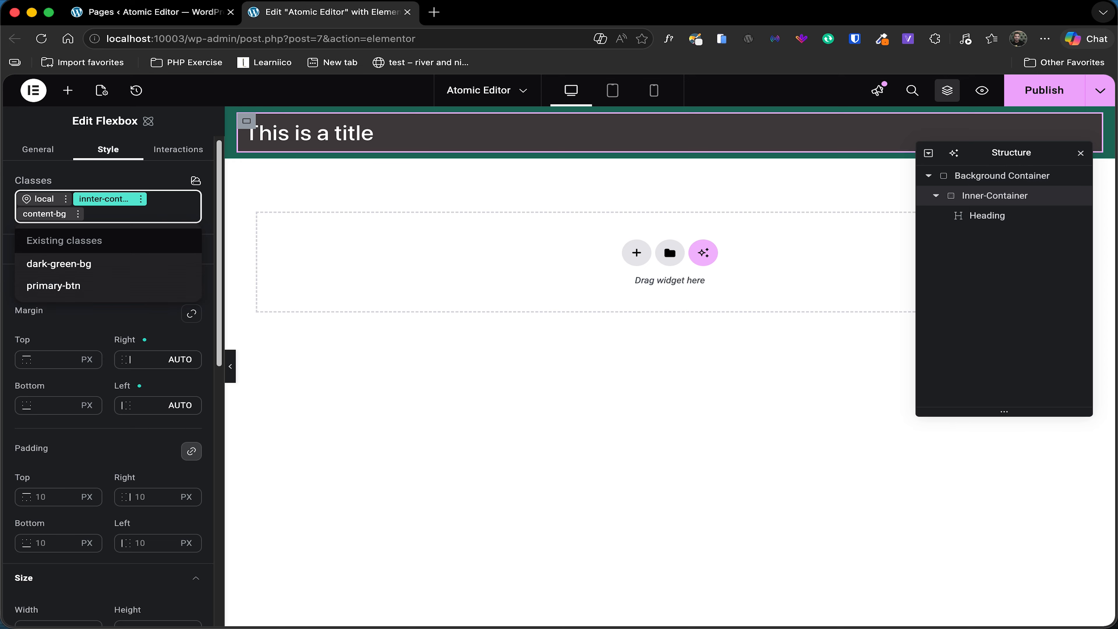
text(padding)
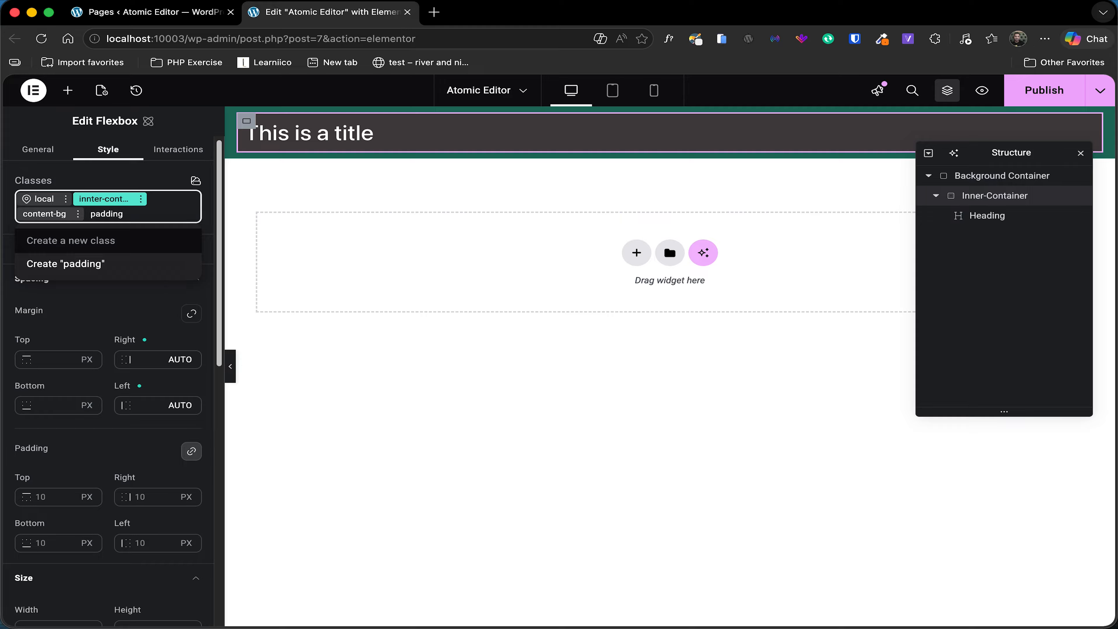
text(-top)
click(131, 264)
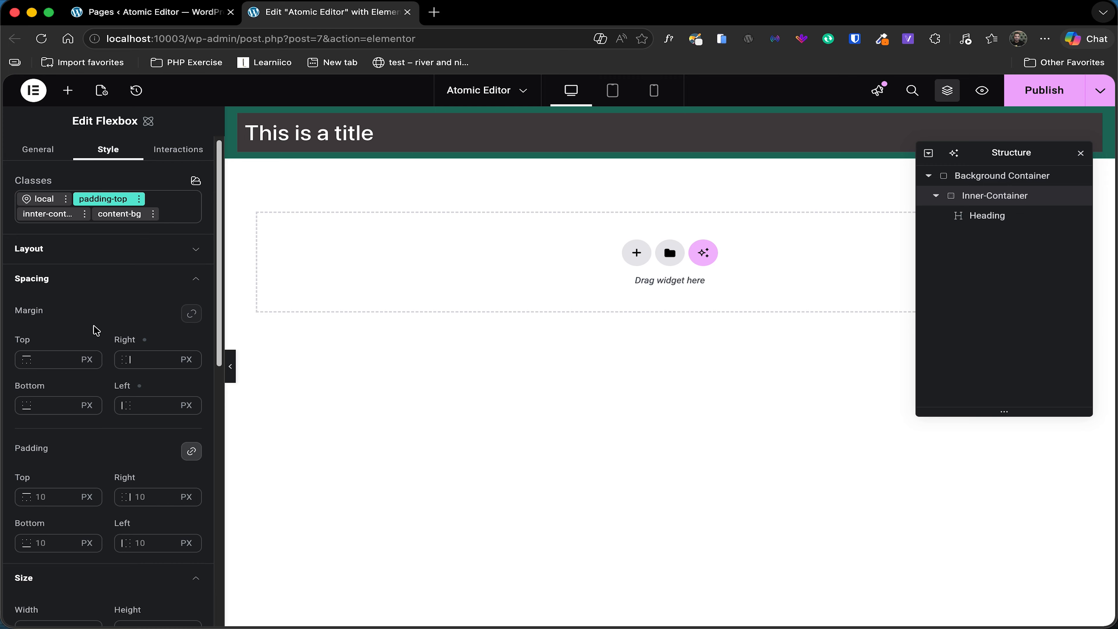
Unlink the padding of the padding-top class, set its top padding to 50 px, and remove the class from the Inner-Container again
click(50, 367)
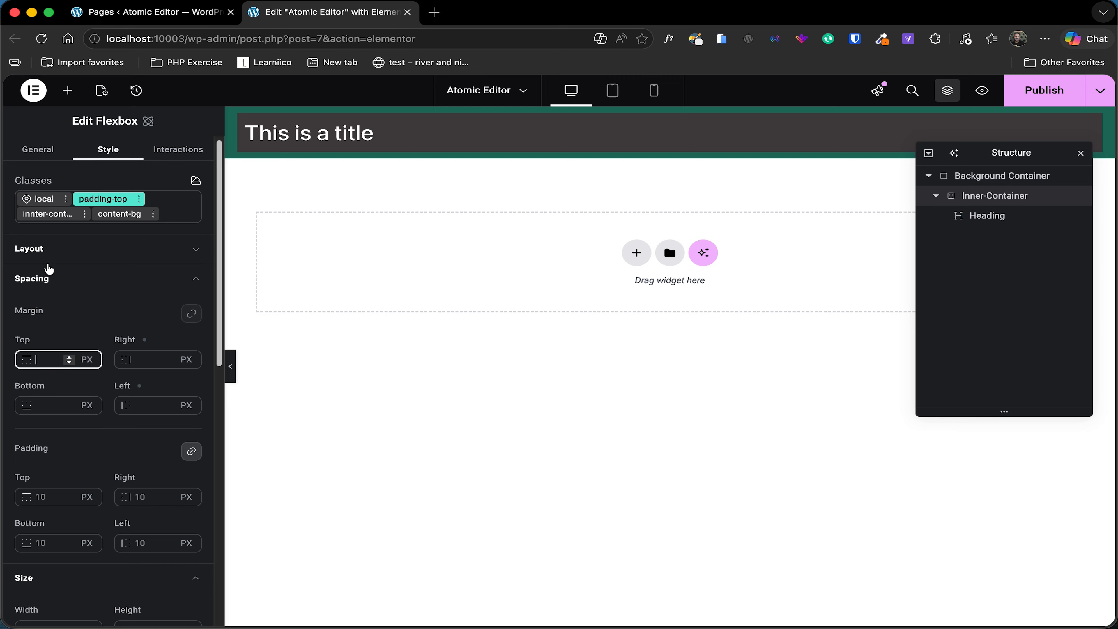
click(38, 497)
click(192, 451)
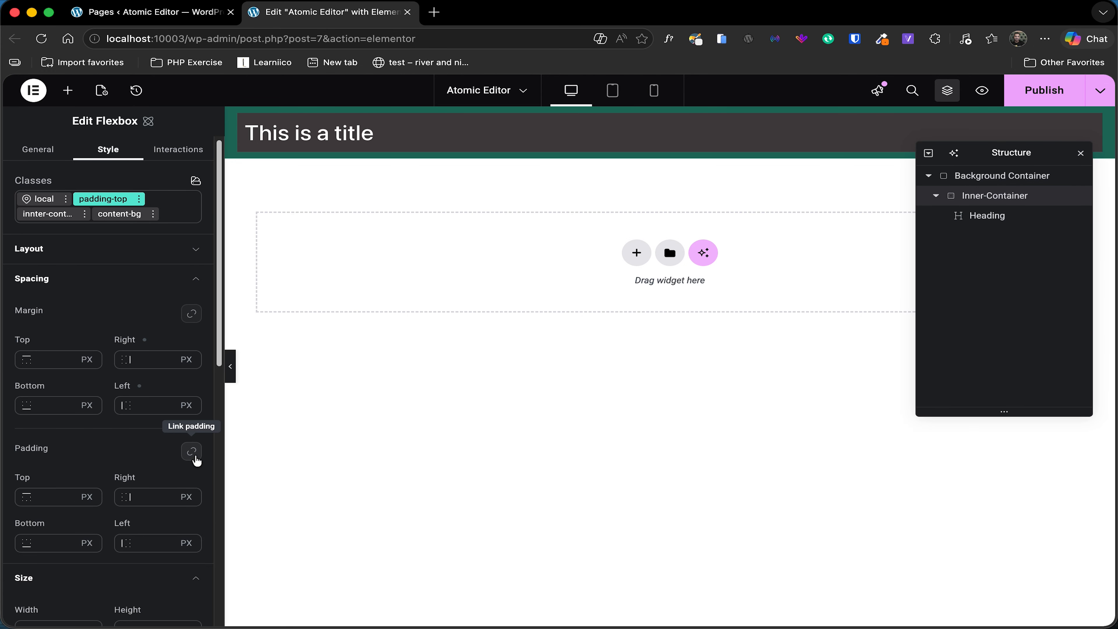
click(58, 497)
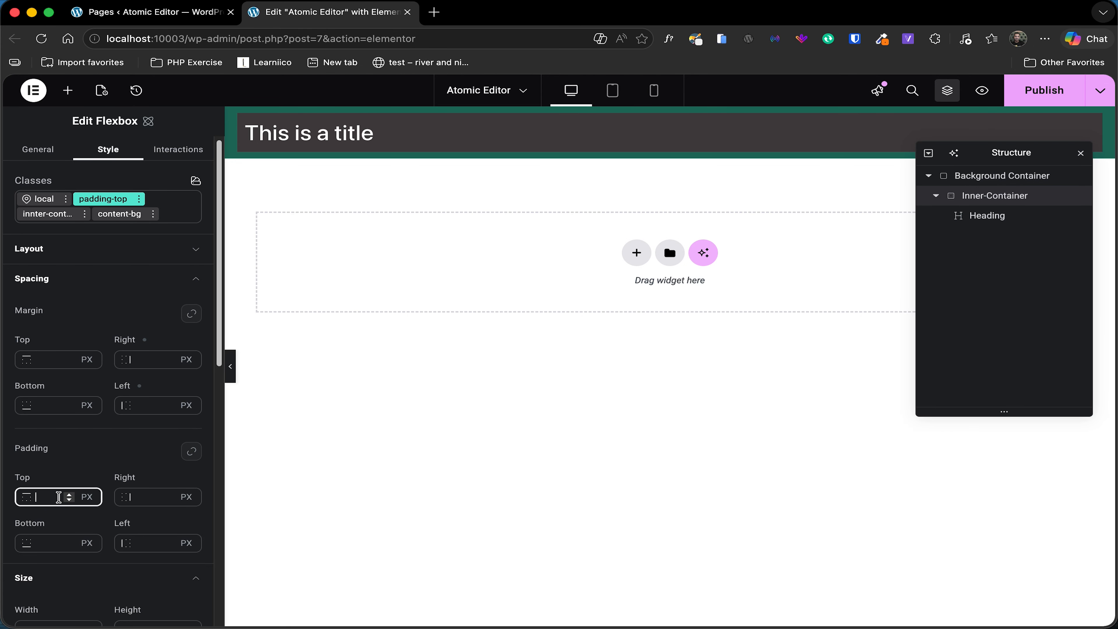
text(50)
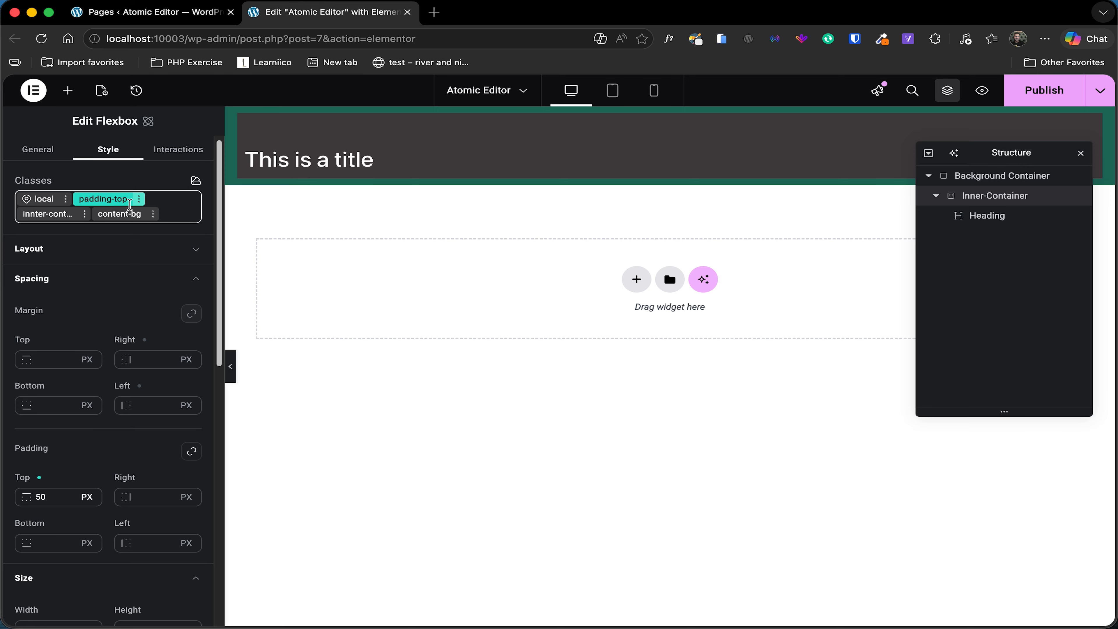
click(139, 198)
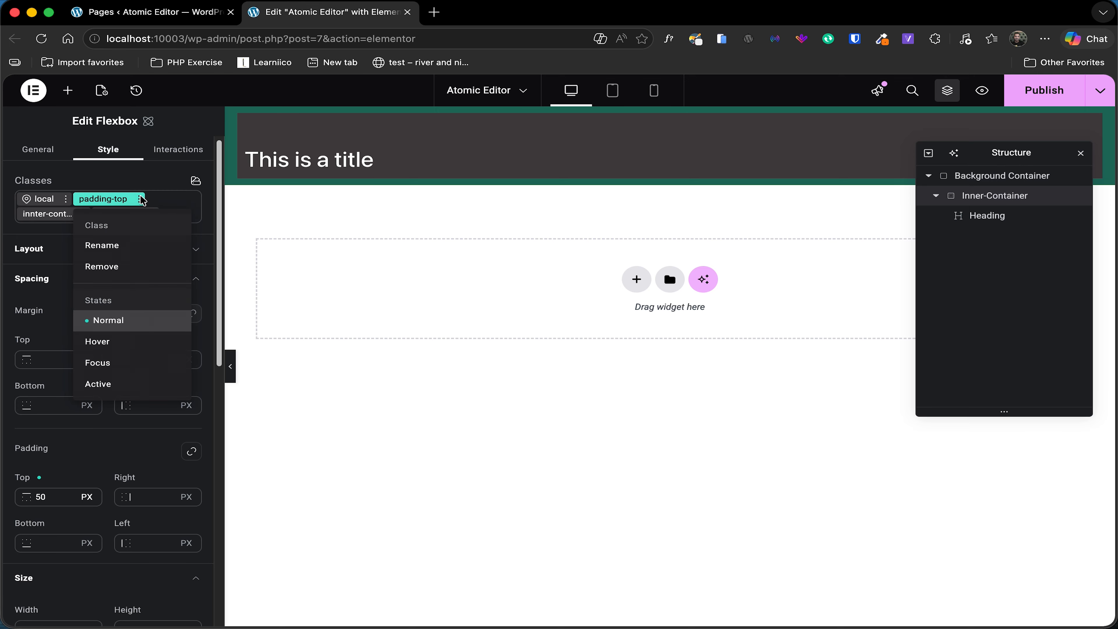
click(118, 267)
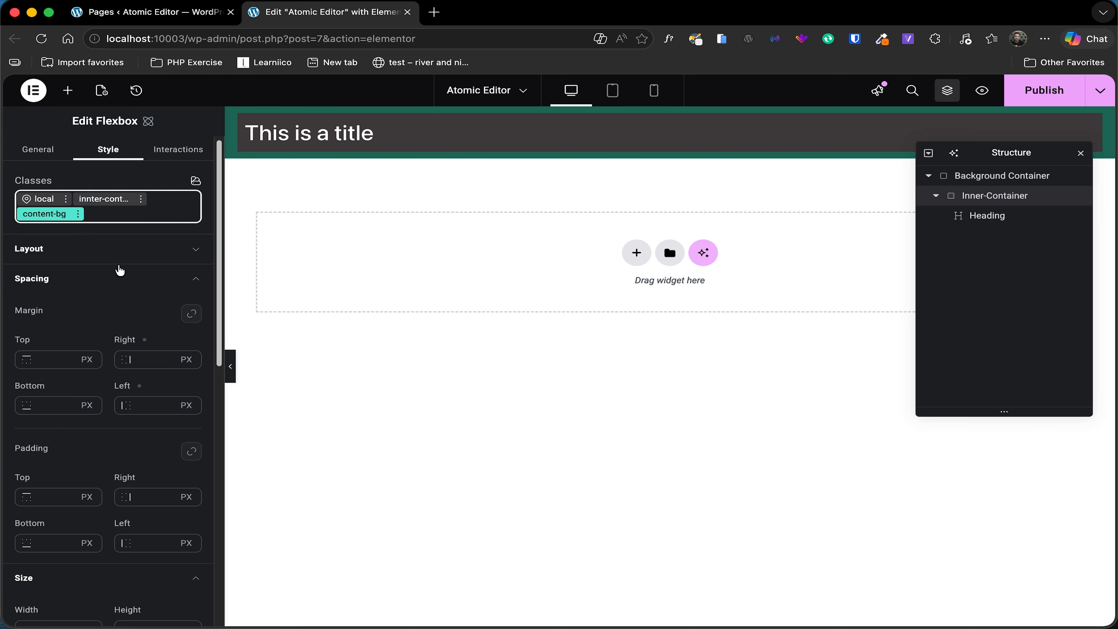
Create a class named py on the Inner-Container and remove it from the container again
click(128, 214)
text(py)
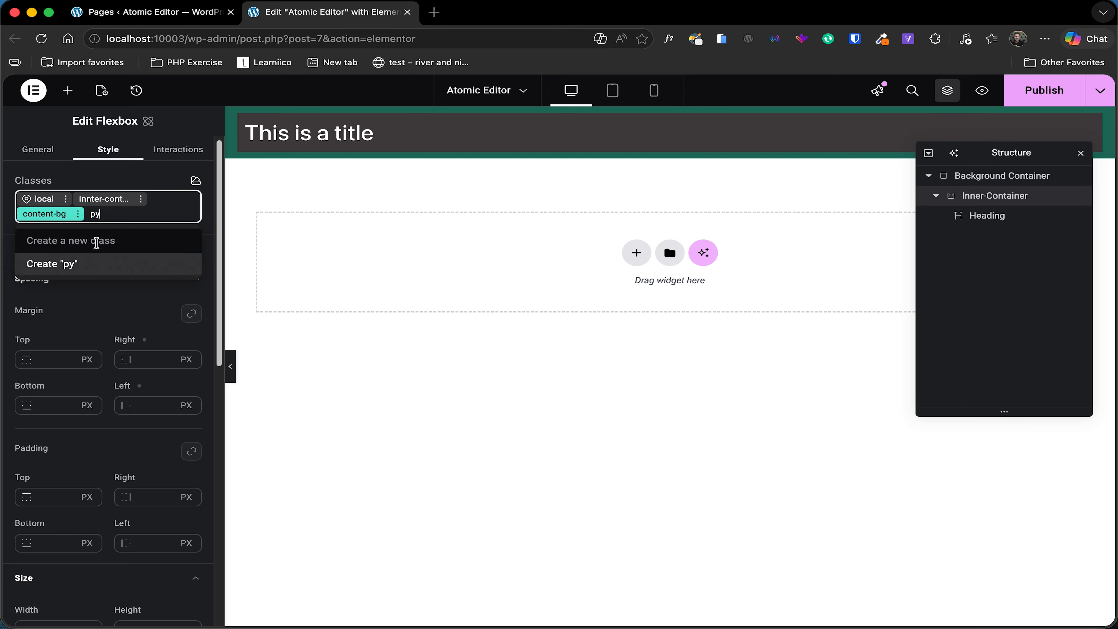
click(82, 268)
click(100, 198)
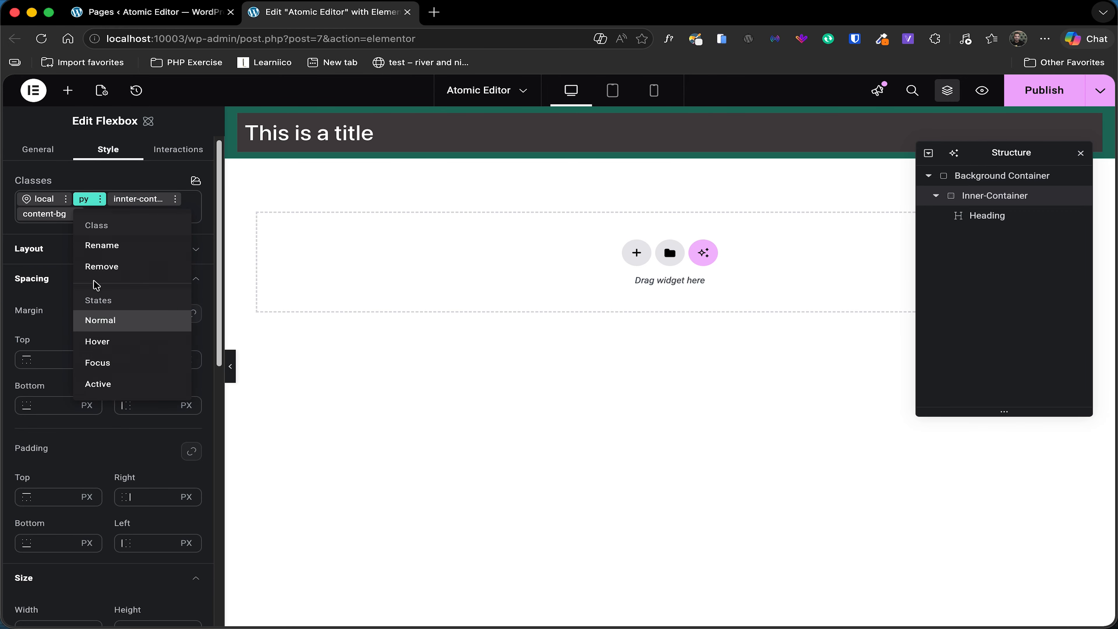
click(102, 267)
Create a new class named py-m on the Inner-Container
text(py)
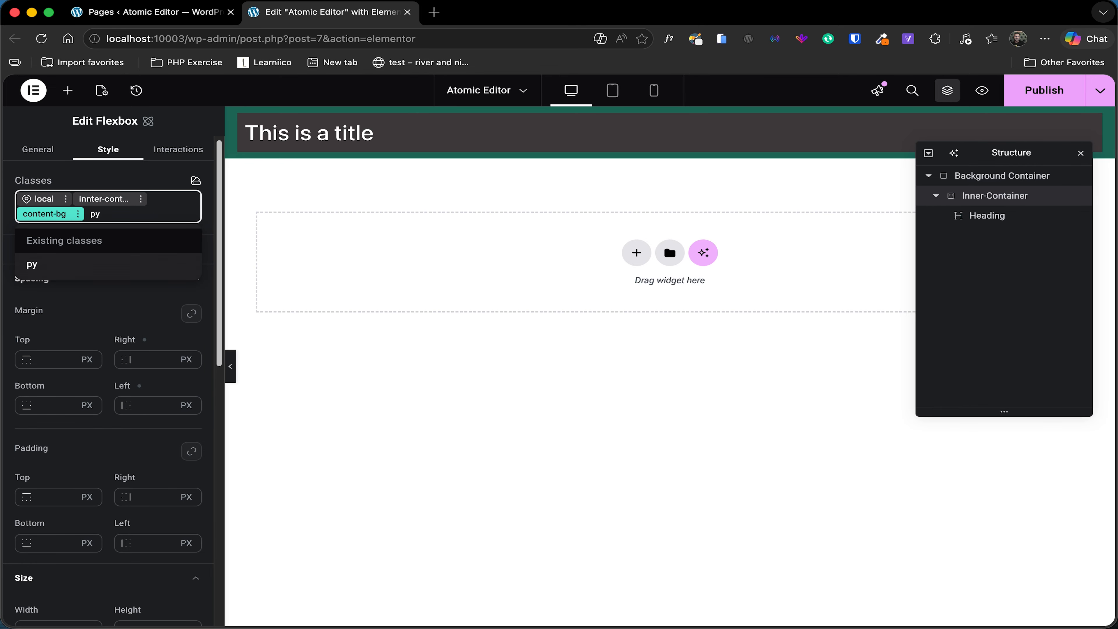
text(-)
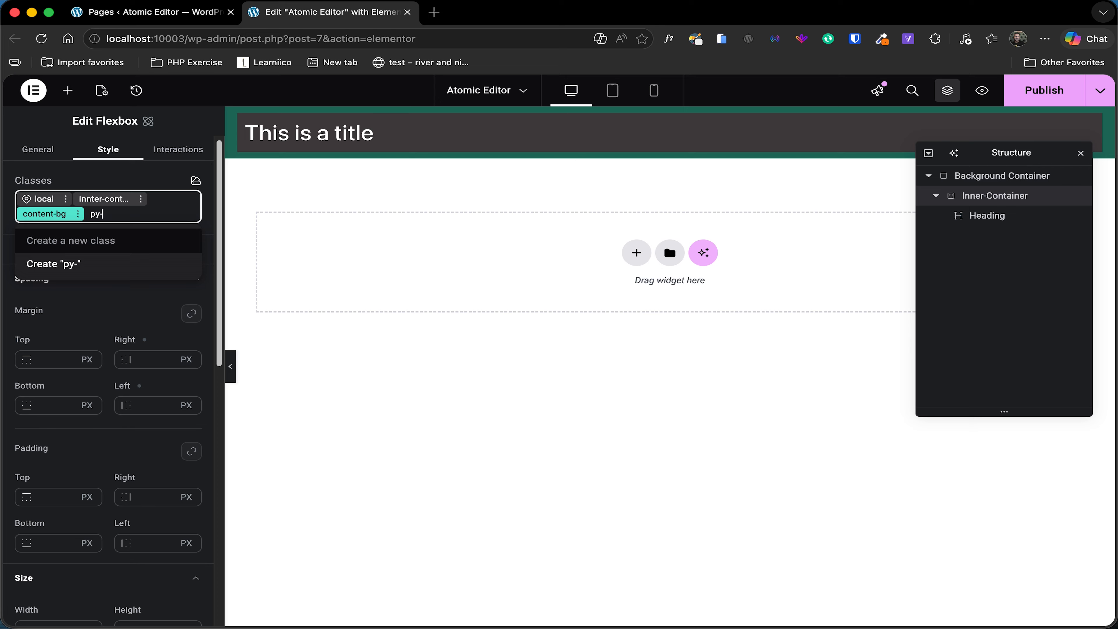
text(m)
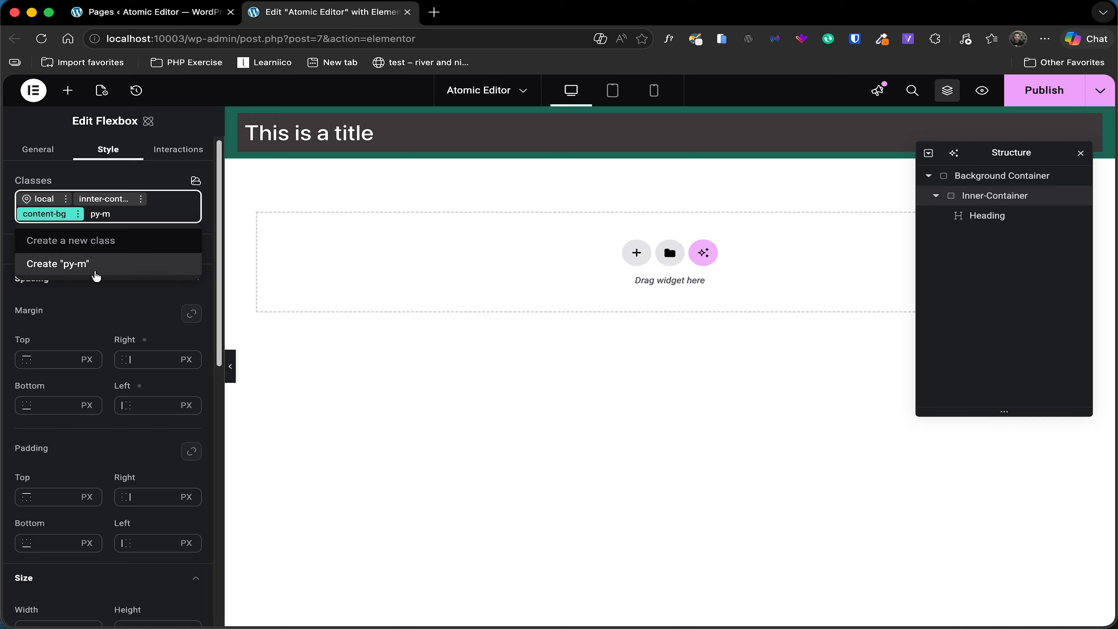
click(103, 266)
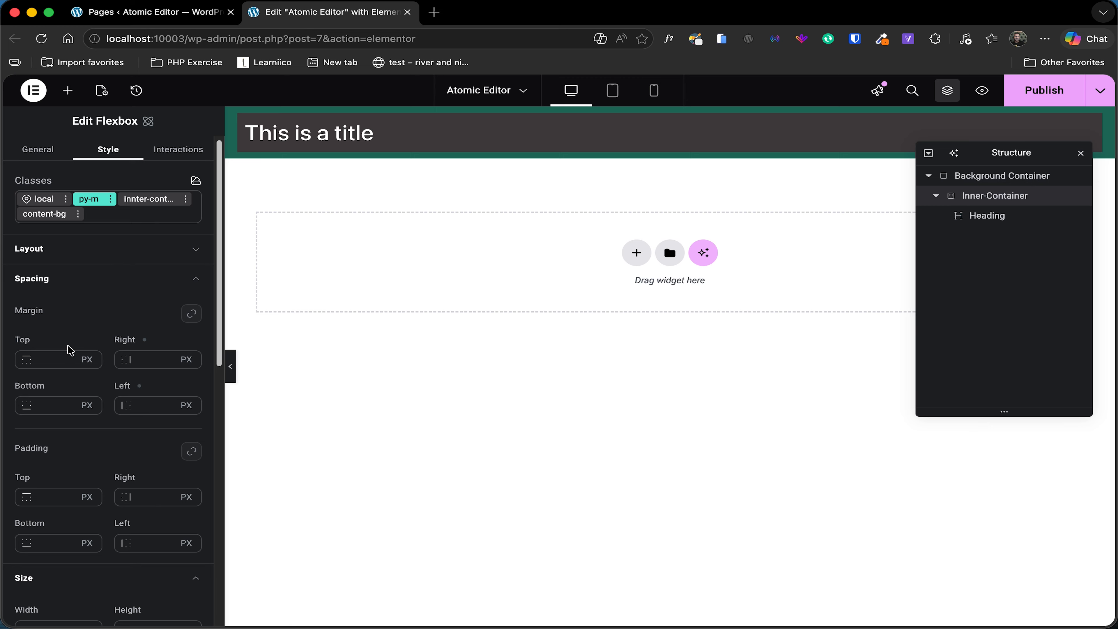
Create a size variable named py-m with value 70 px for the top margin of the py-m class and reopen that margin's variable list
mouse_move(80, 354)
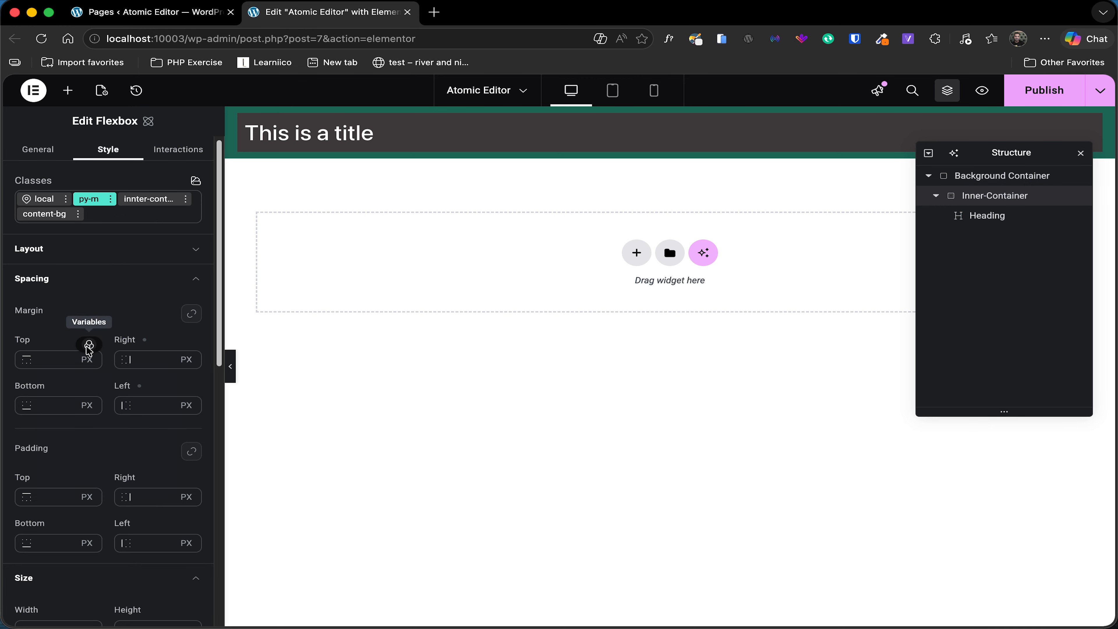
click(89, 346)
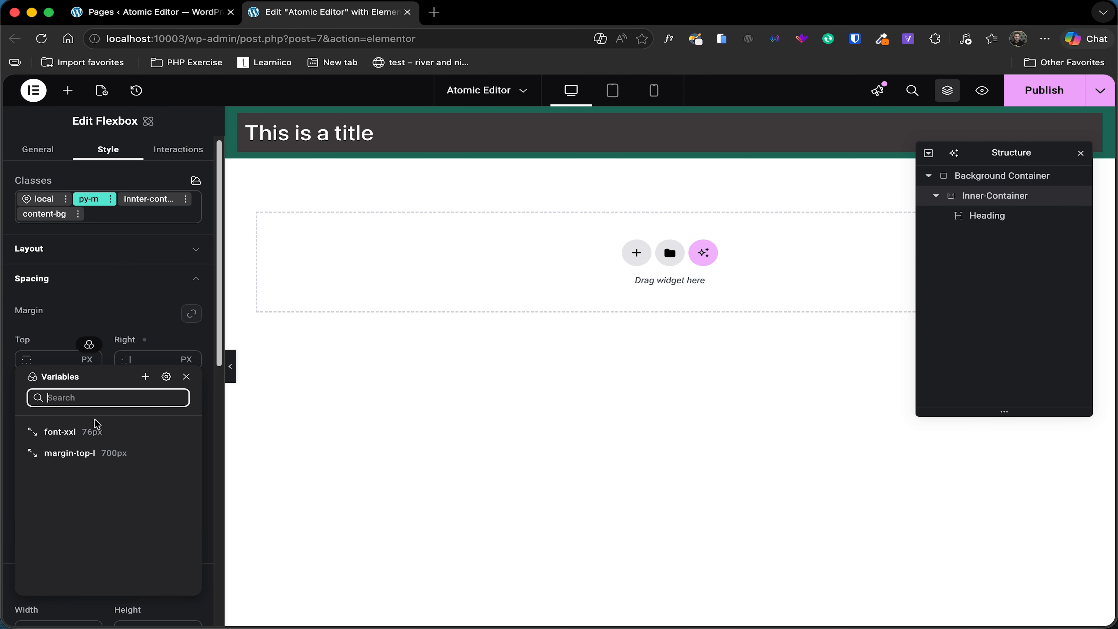
text(py-m)
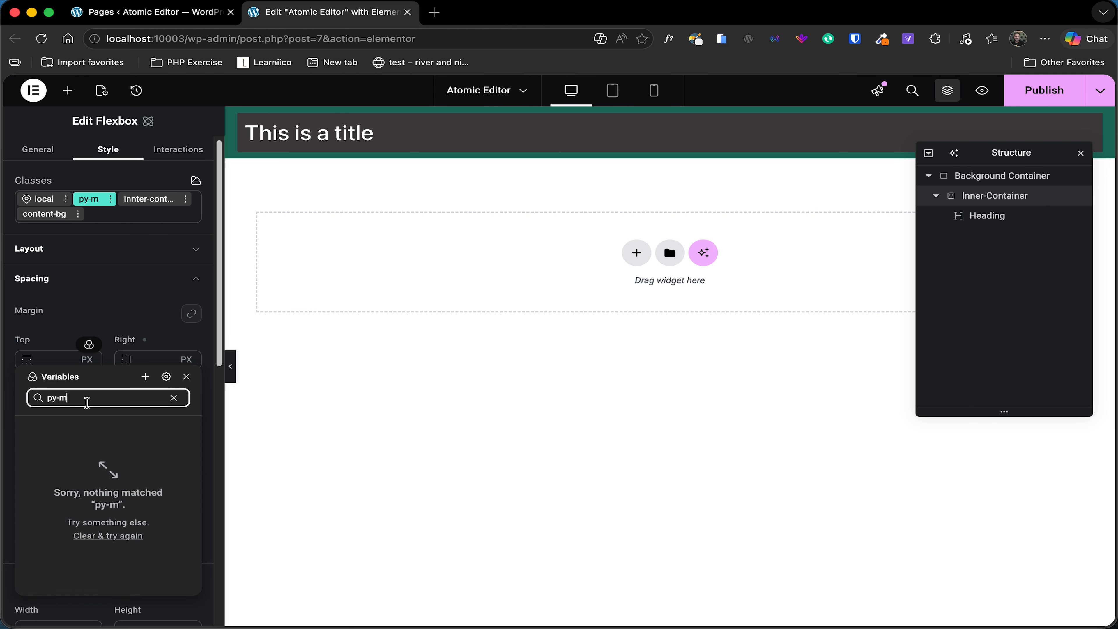
key(super+a)
key(super+x)
click(146, 377)
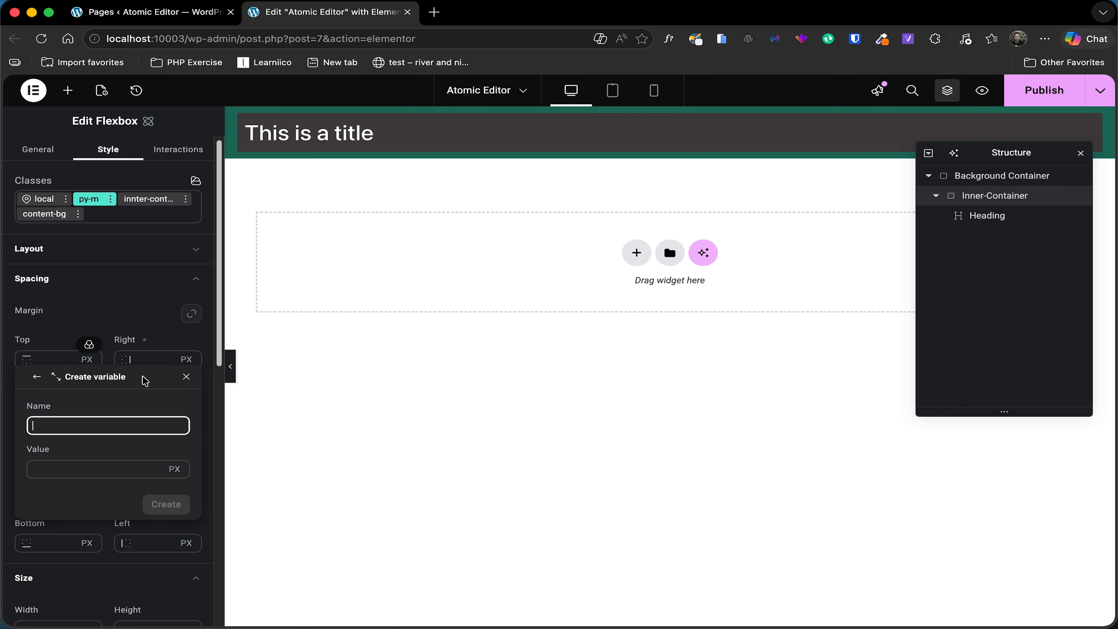
key(super+v)
click(76, 475)
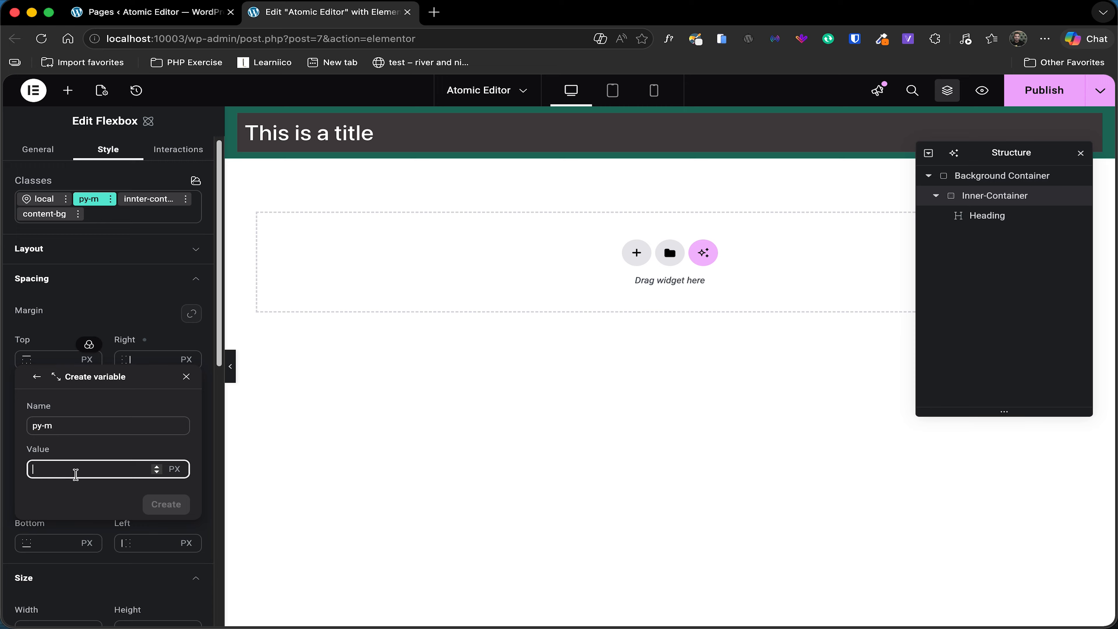
text(70)
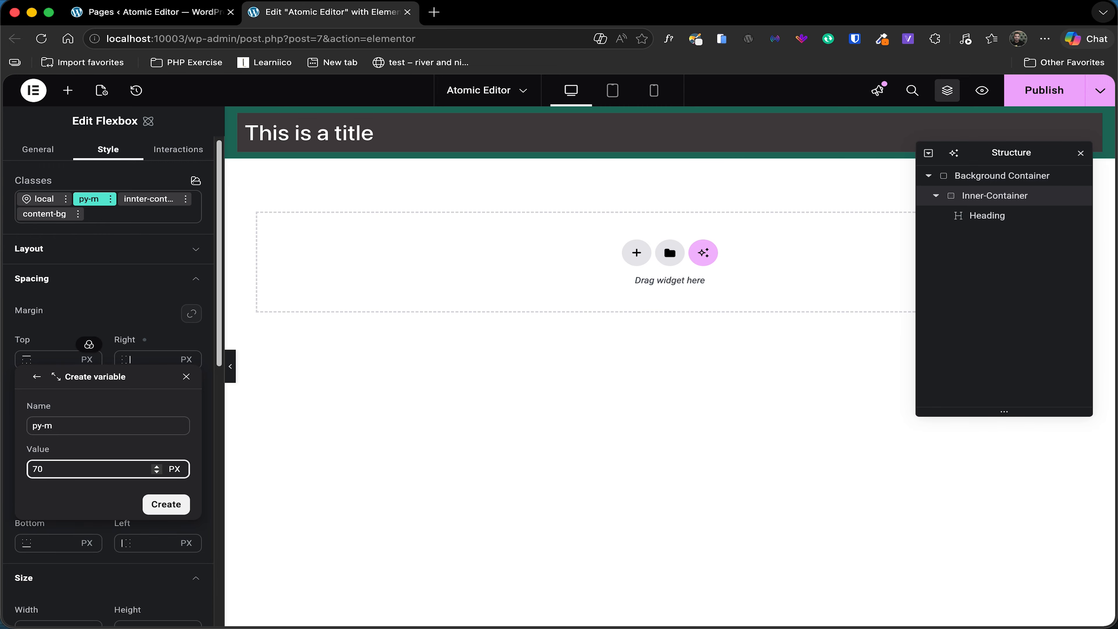
click(166, 504)
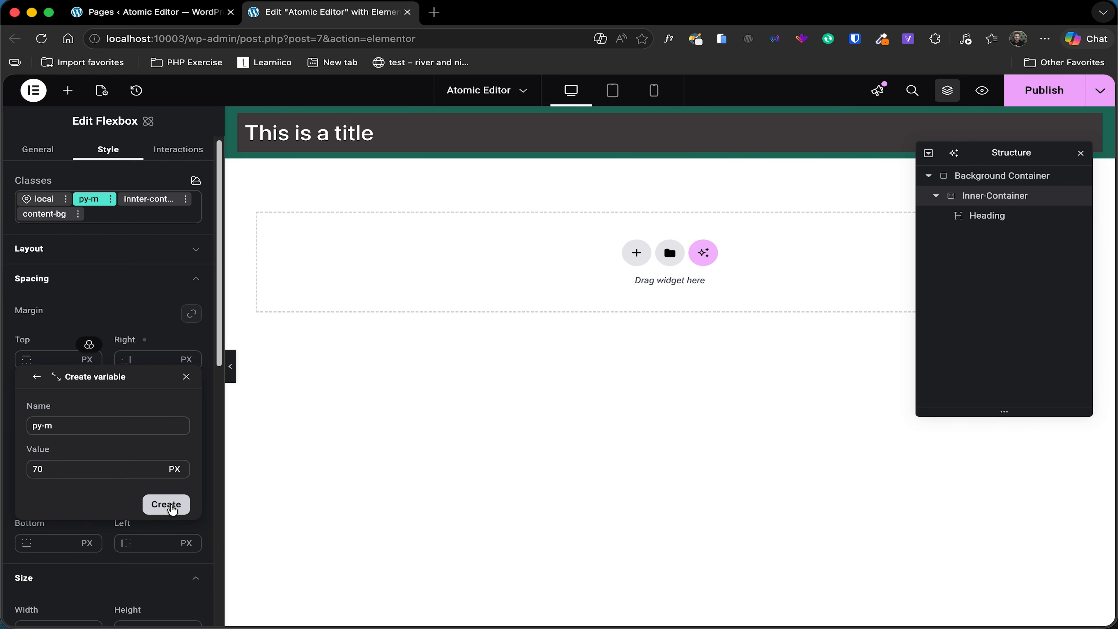
click(65, 361)
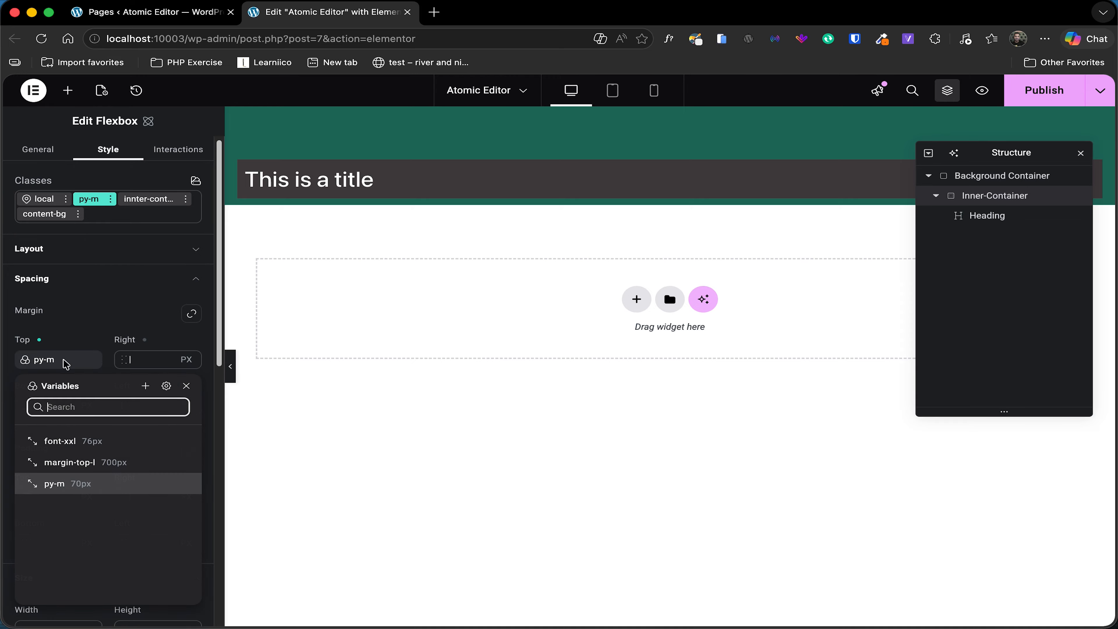
Unlink the py-m variable from the top margin of the py-m class and clear the margin value
click(56, 365)
click(55, 365)
click(70, 366)
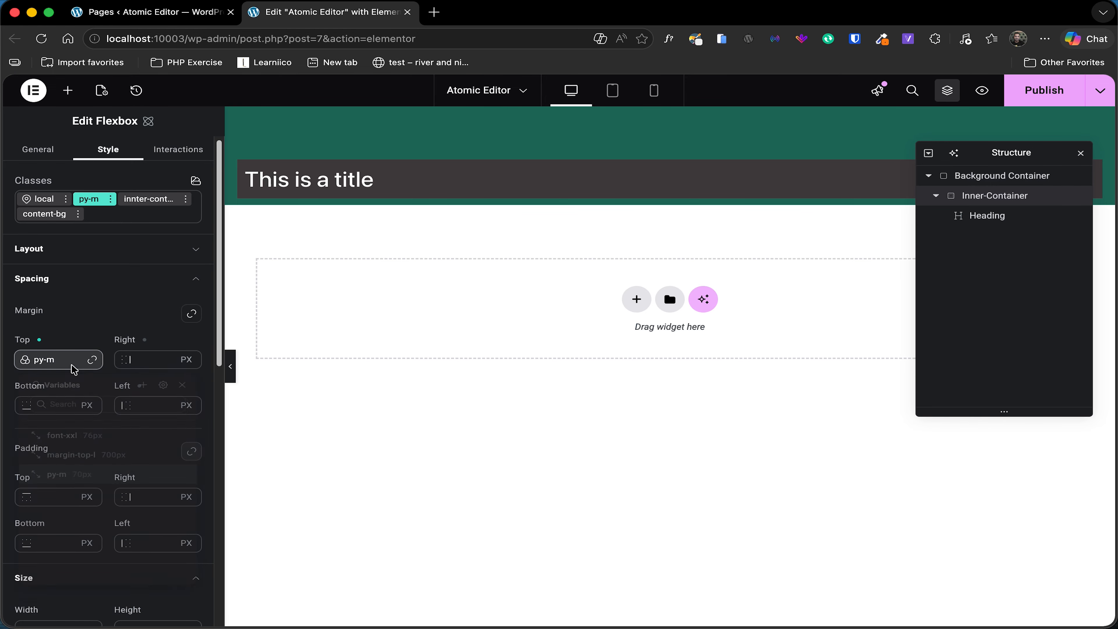
click(55, 360)
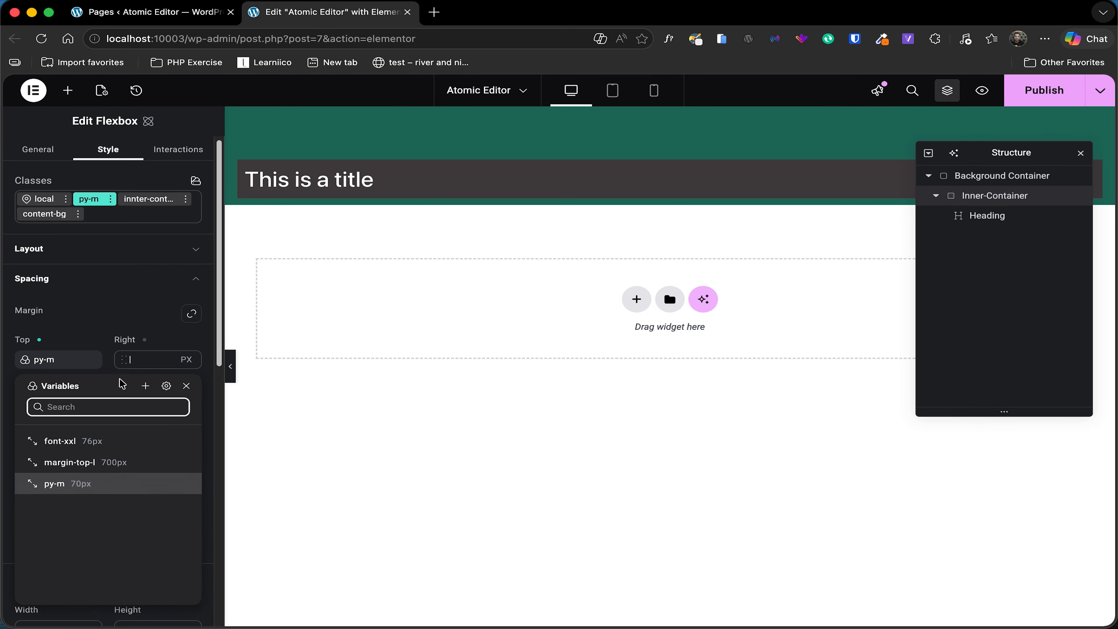
click(72, 362)
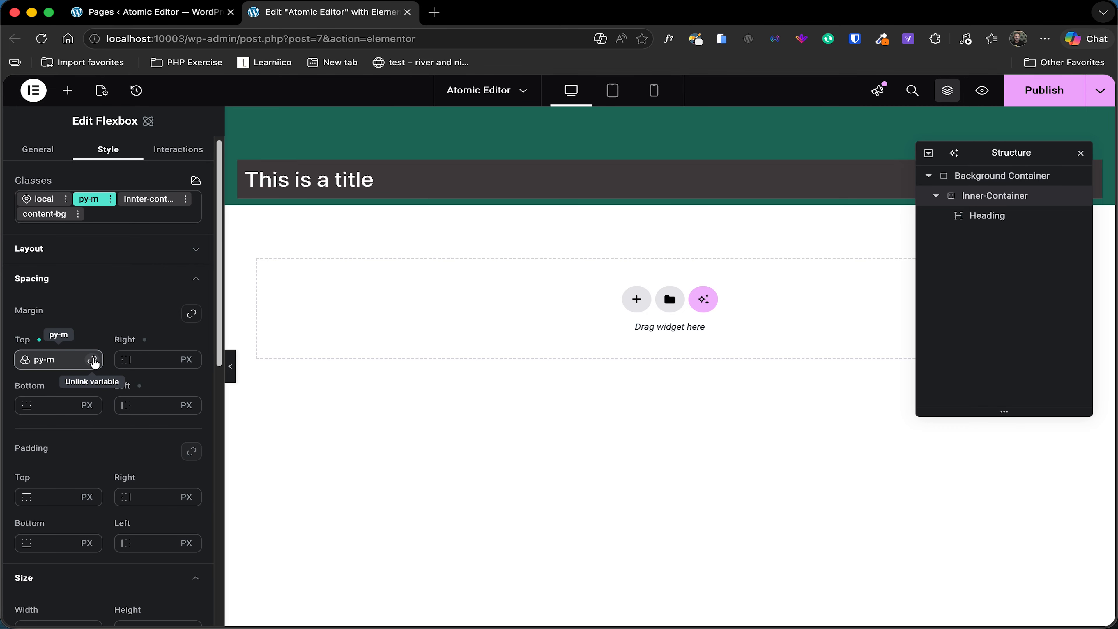
click(94, 361)
double_click(57, 361)
key(BackSpace)
Apply the py-m variable to the top and bottom padding of the py-m class
scroll(62, 422, down, 5)
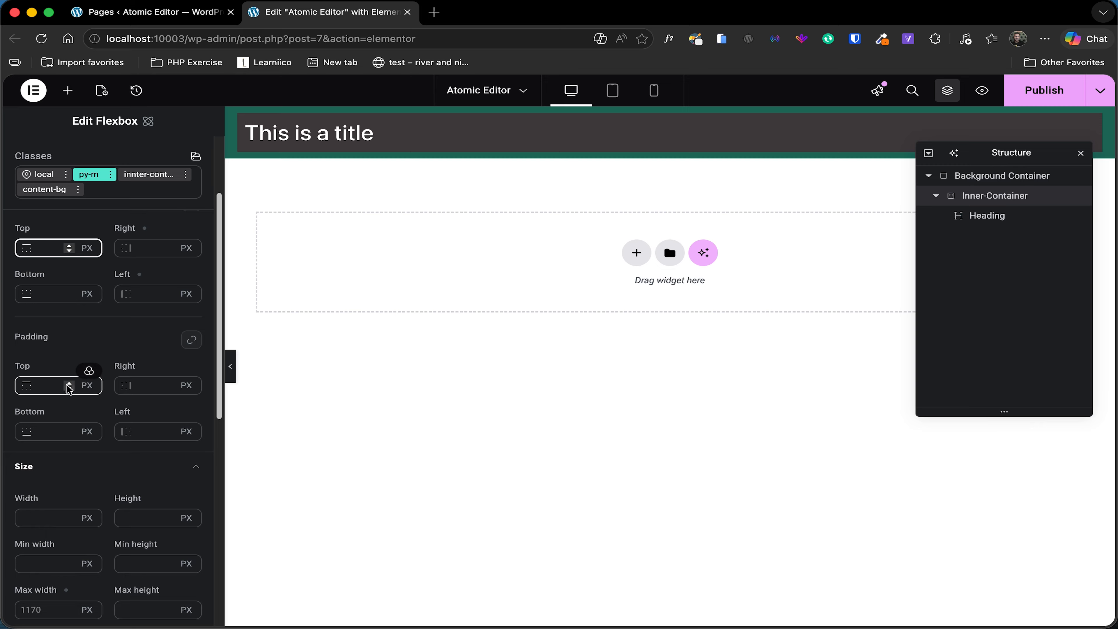
click(90, 371)
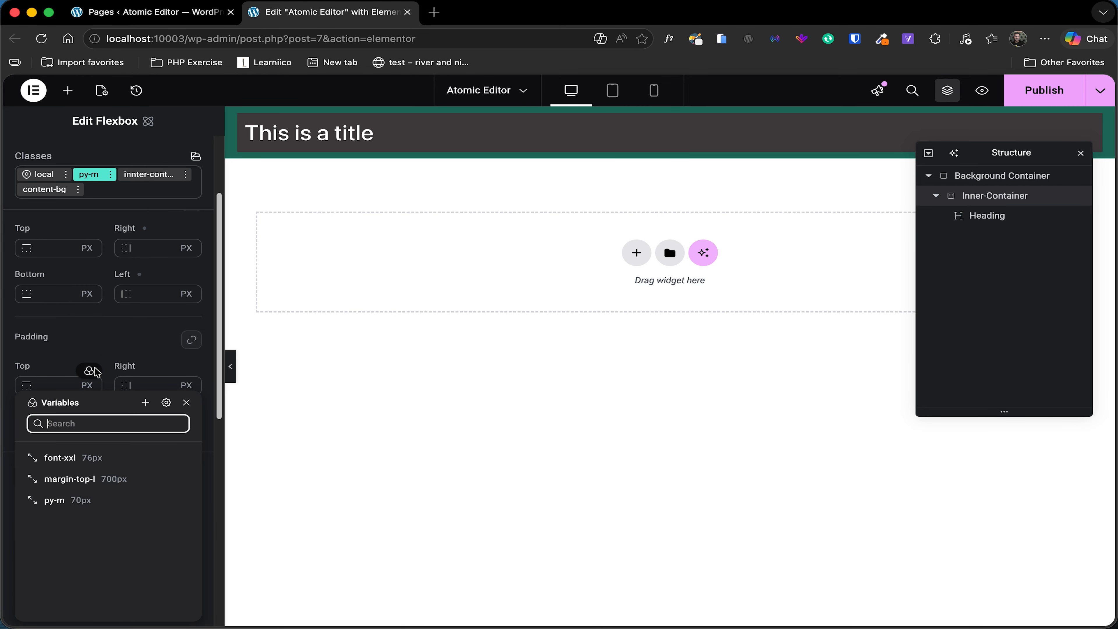
click(76, 507)
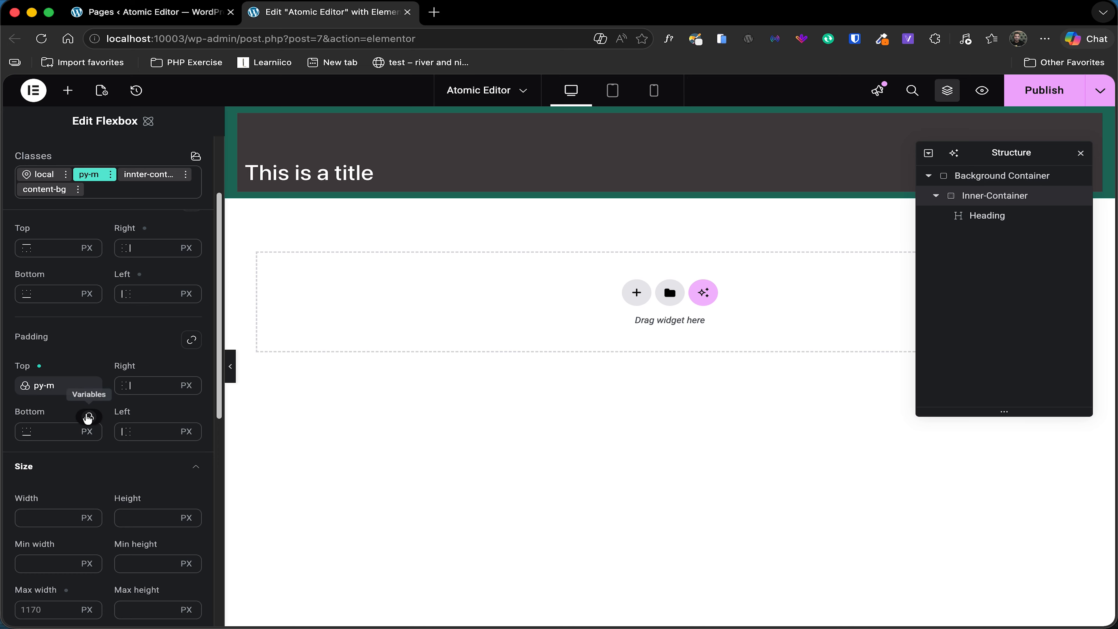
click(88, 415)
click(67, 507)
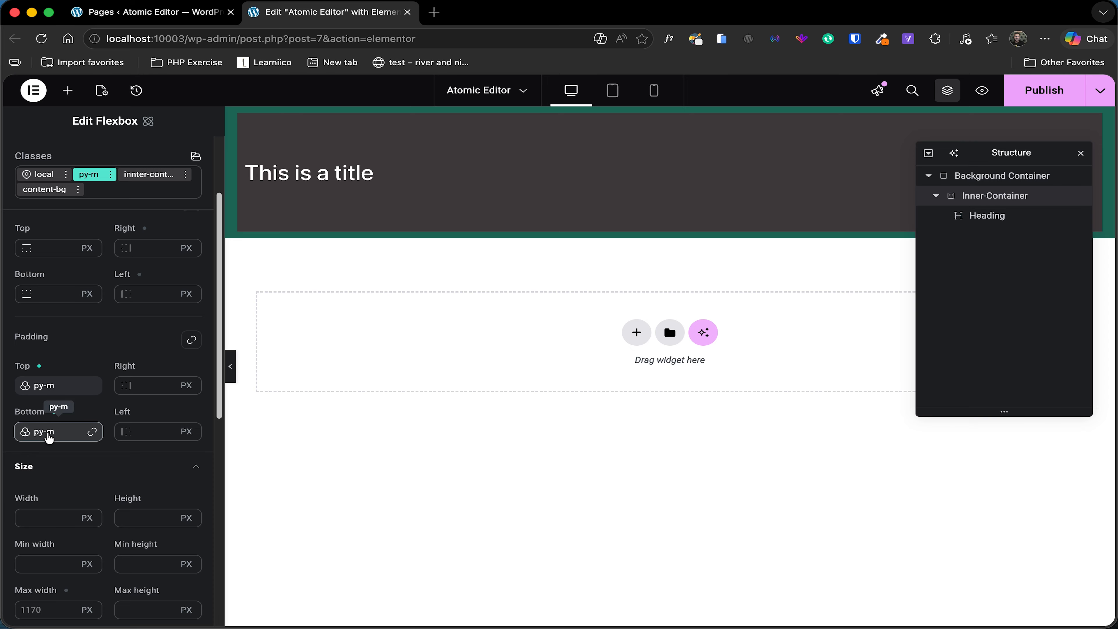
Create a new class named px-m on the Inner-Container
click(105, 190)
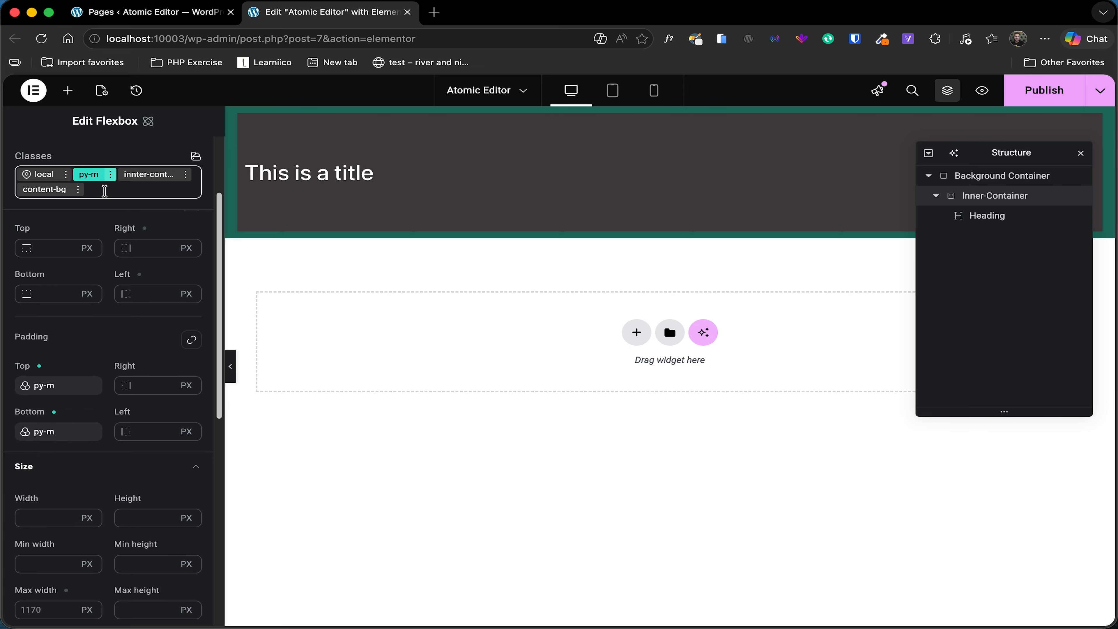
text(px-m)
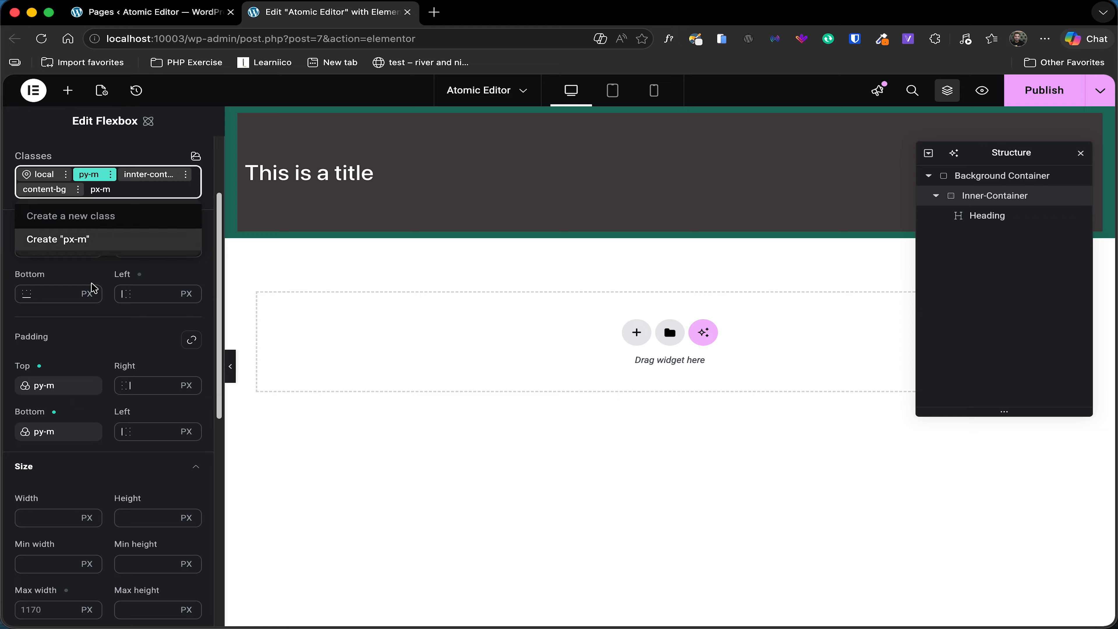
click(95, 246)
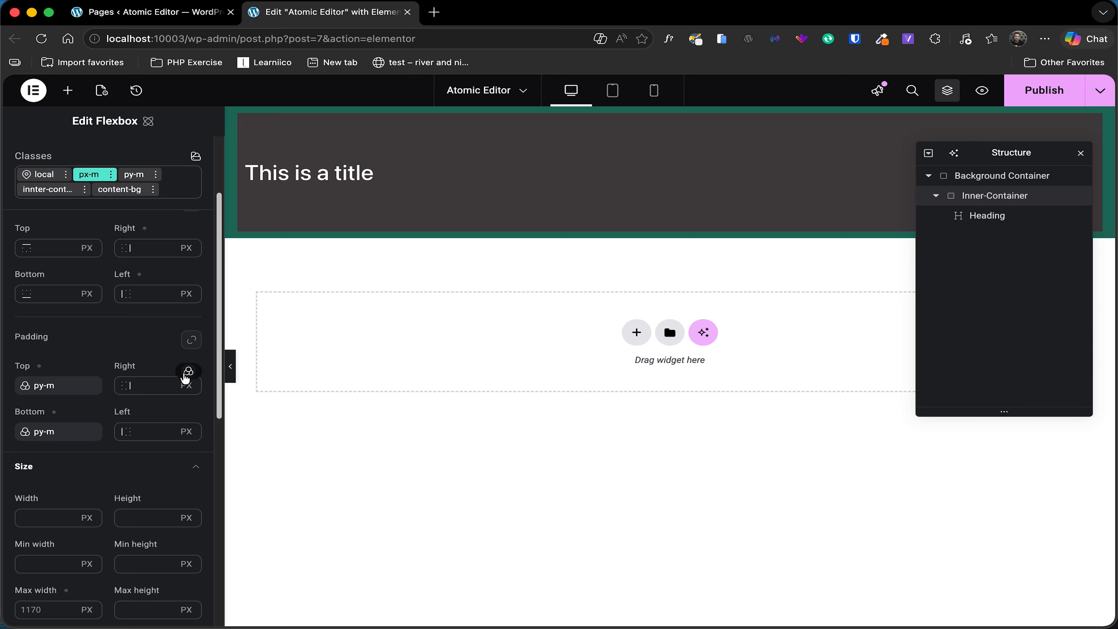
Create a size variable named px-m with value 70 px for the right padding of the px-m class and apply it to the left padding
click(189, 371)
text(px)
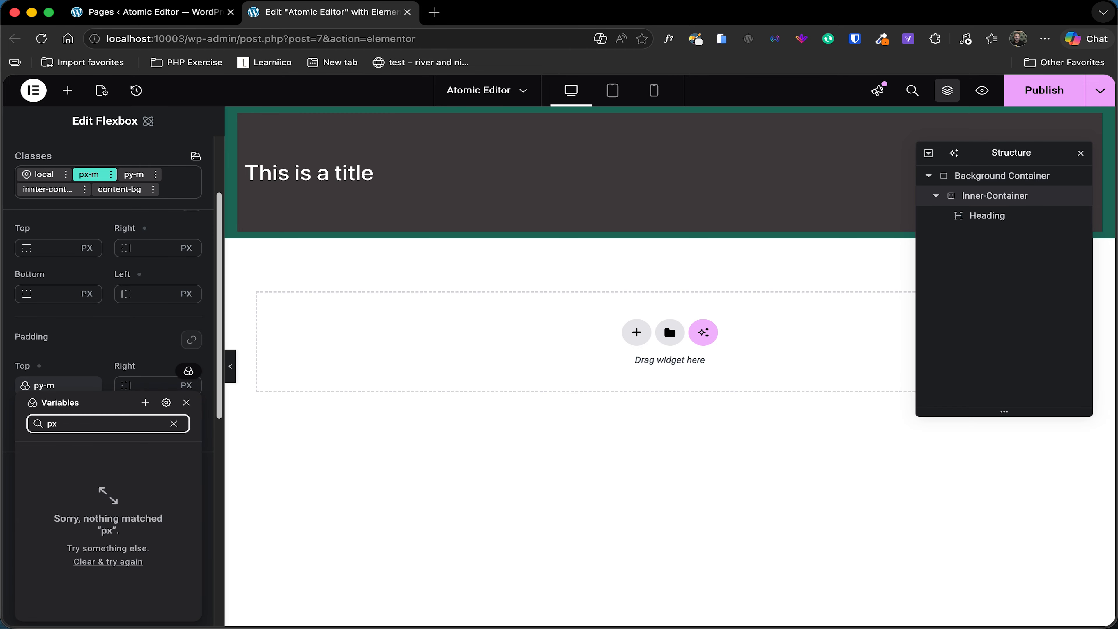
text(-m)
key(super+a)
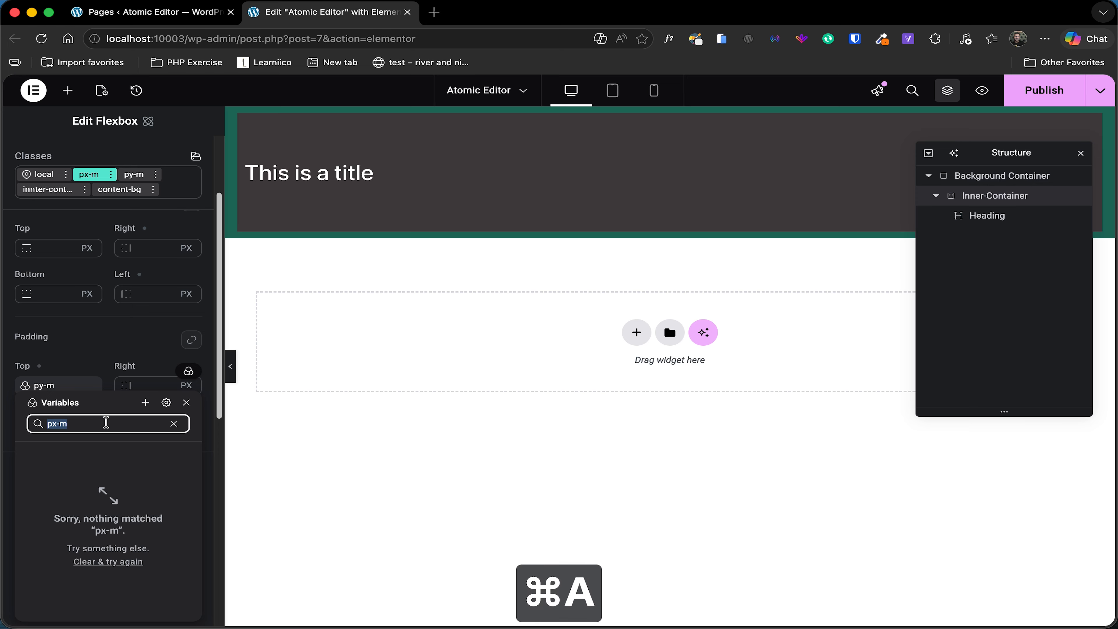
key(super+x)
click(145, 402)
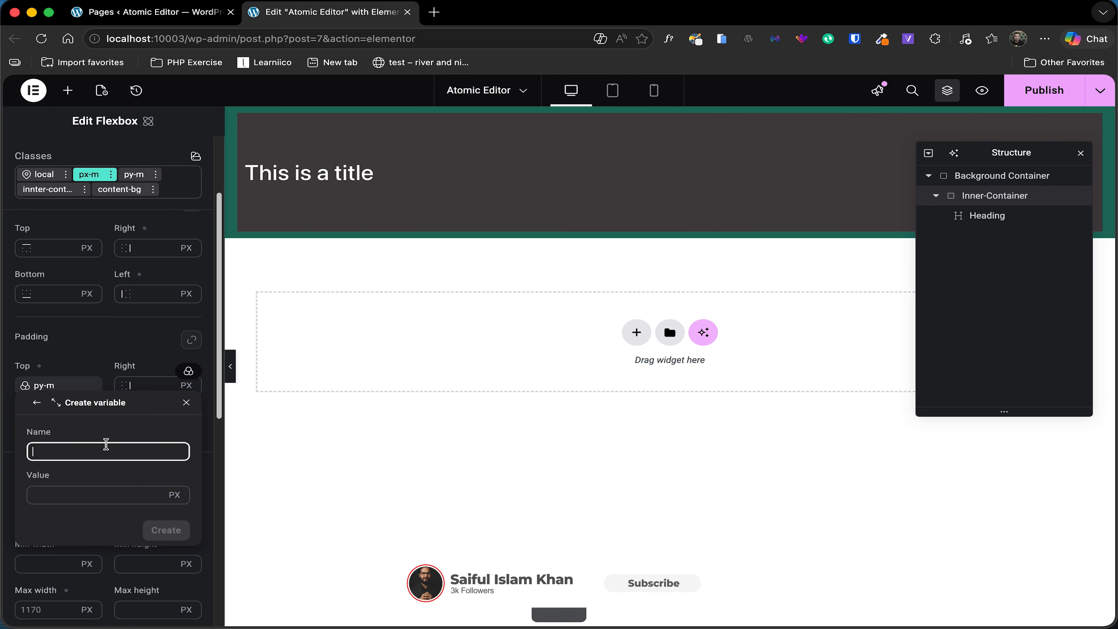
key(super+v)
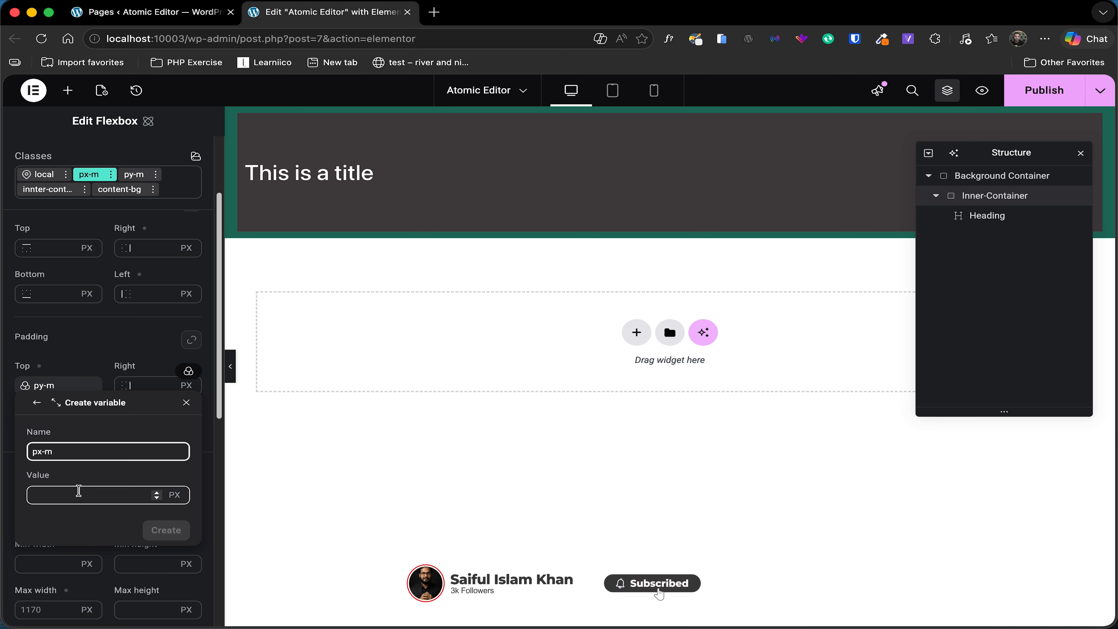
click(79, 491)
text(70)
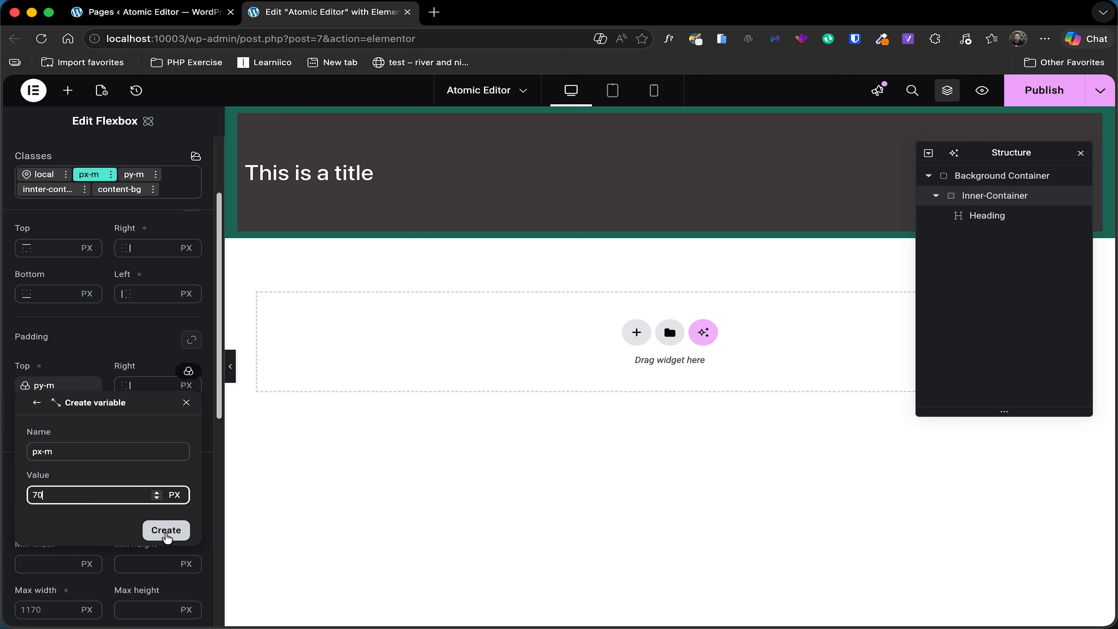
click(166, 530)
click(188, 416)
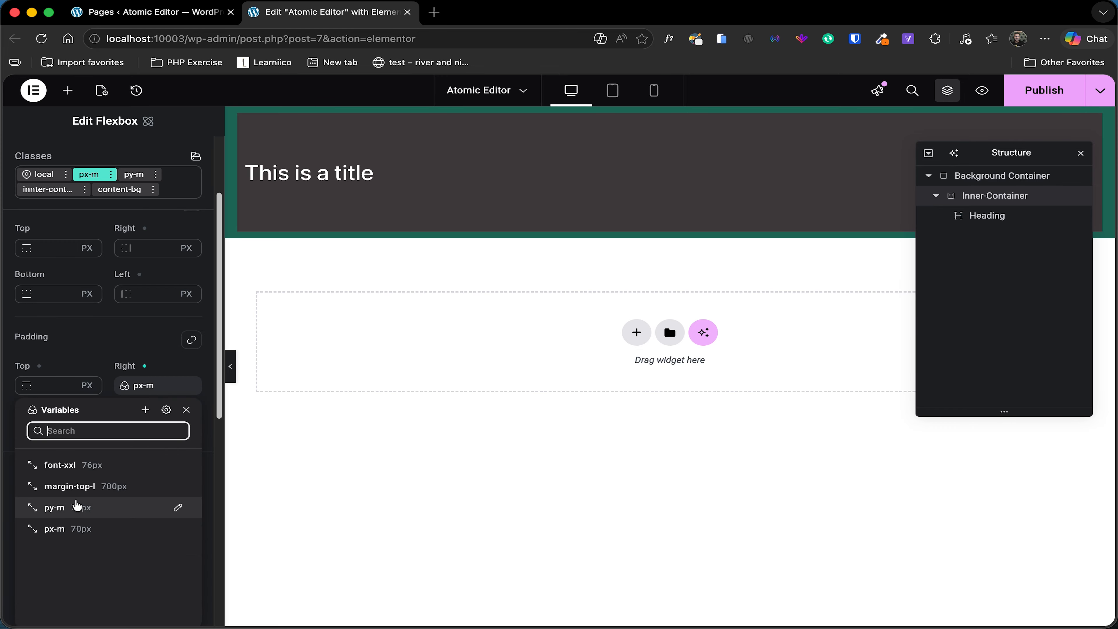
click(81, 528)
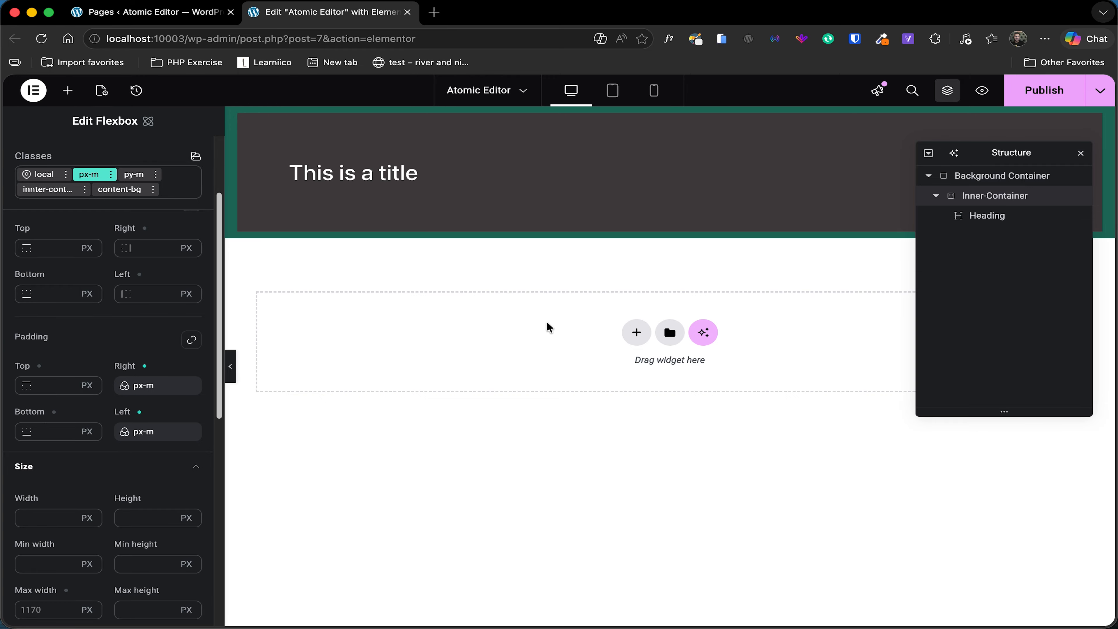
Add a Div block below the Background Container and a Flexbox below the Div block
click(636, 332)
click(606, 380)
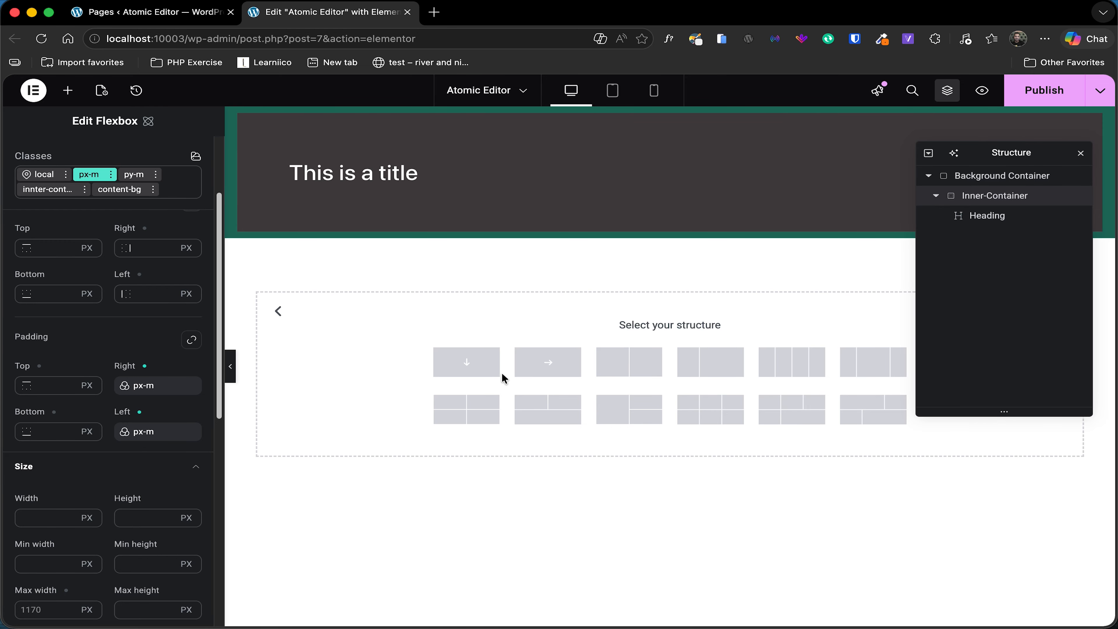
click(68, 90)
drag(62, 265, 110, 282)
drag(1019, 150, 960, 168)
click(1061, 311)
drag(82, 277, 413, 360)
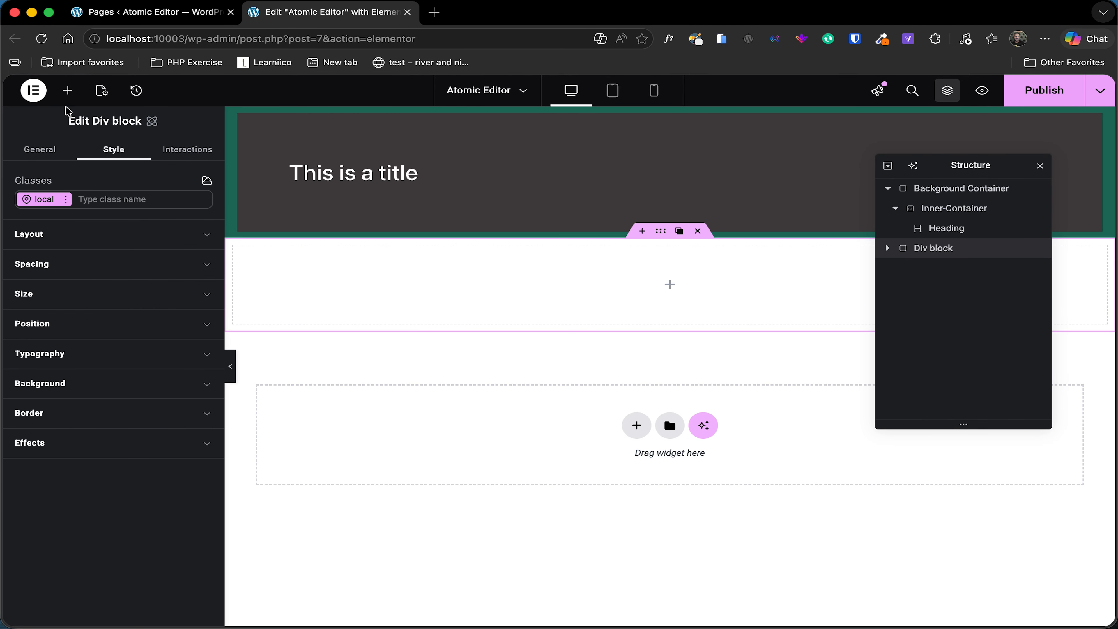
click(68, 90)
drag(162, 274, 466, 449)
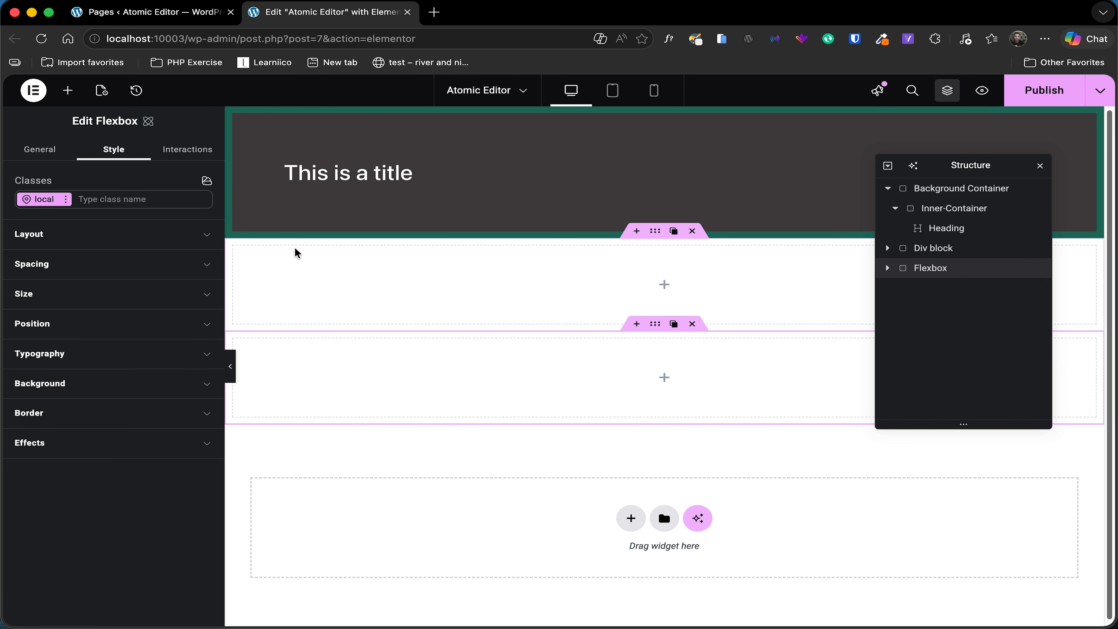
Give the new Div block a near-black background color
click(655, 231)
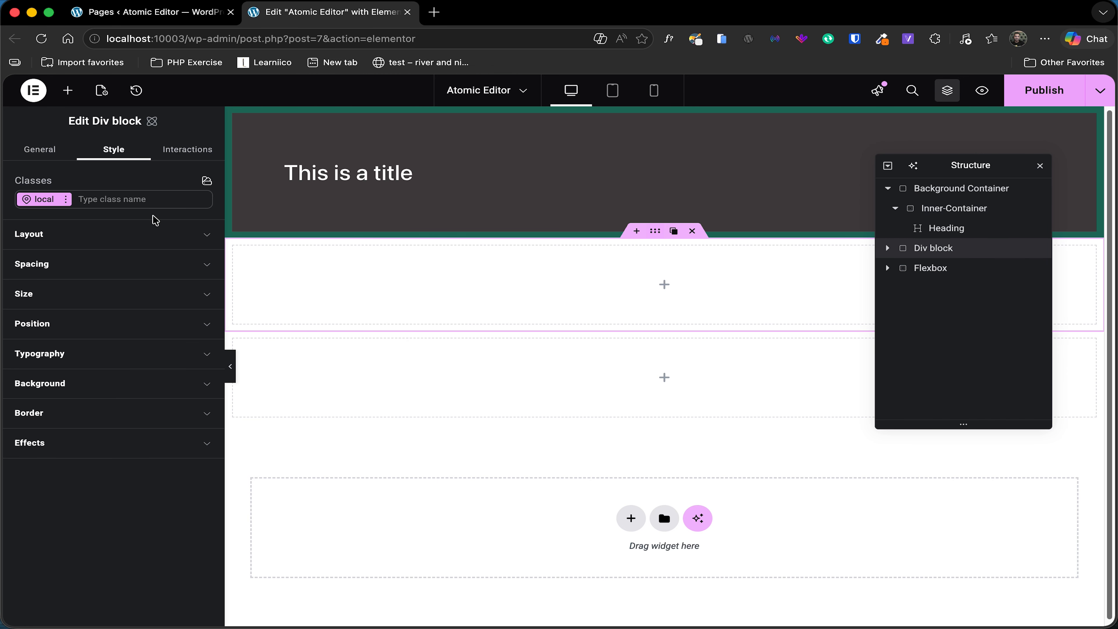
click(42, 384)
click(123, 447)
drag(182, 494, 245, 521)
click(52, 435)
click(37, 140)
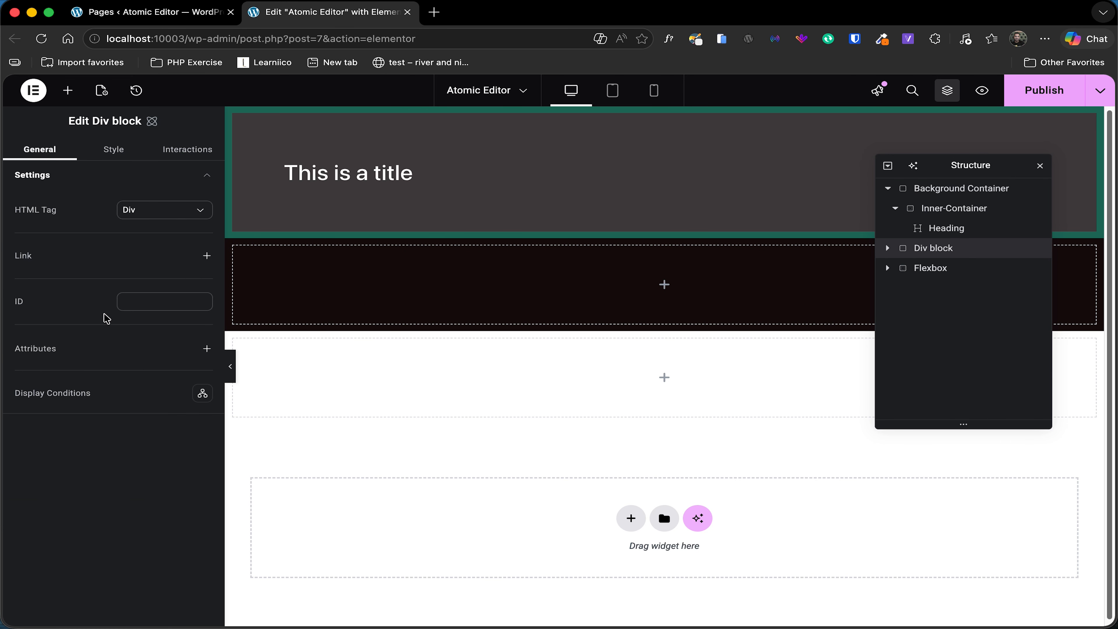
Duplicate the heading in the Inner-Container and move the copy into the Div block
click(68, 90)
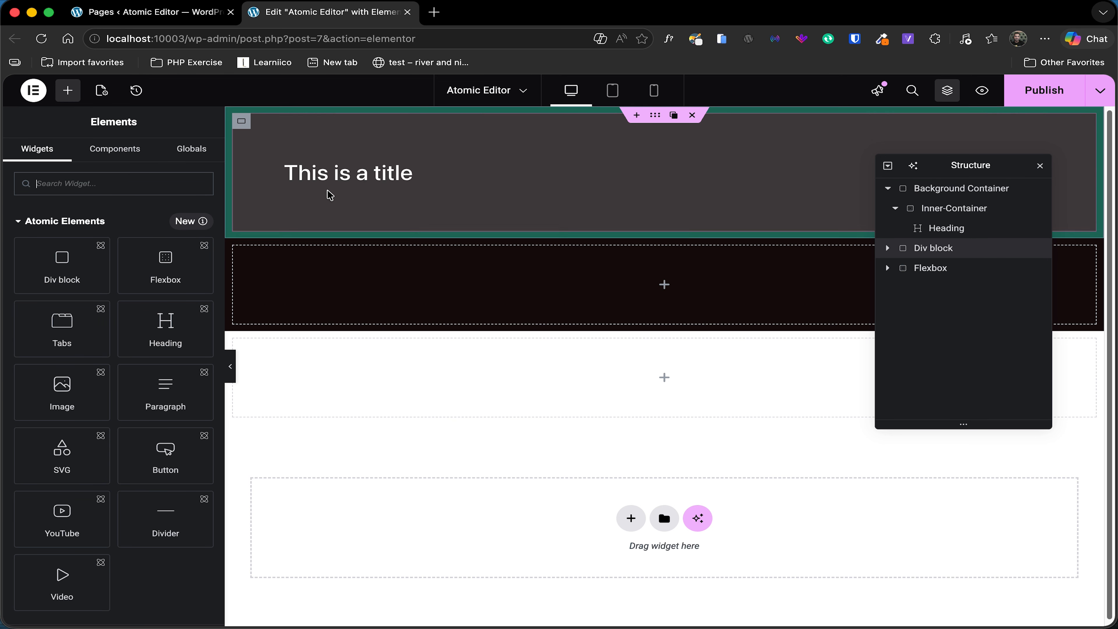
right_click(339, 174)
click(354, 217)
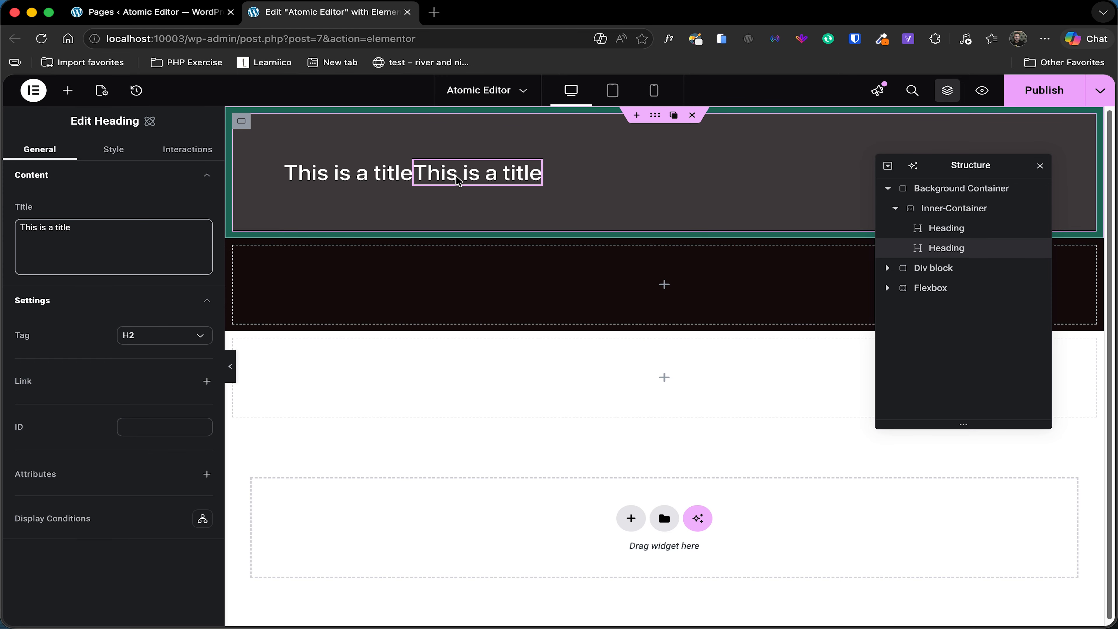
drag(457, 180, 480, 318)
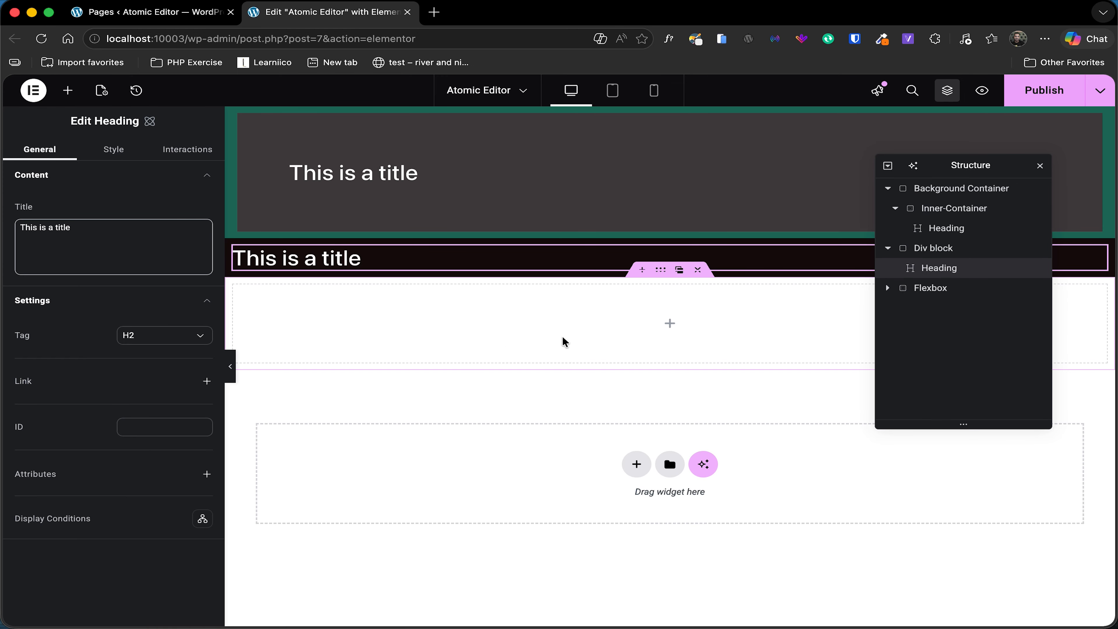
Copy the Div block's heading and paste it into the Flexbox
right_click(348, 265)
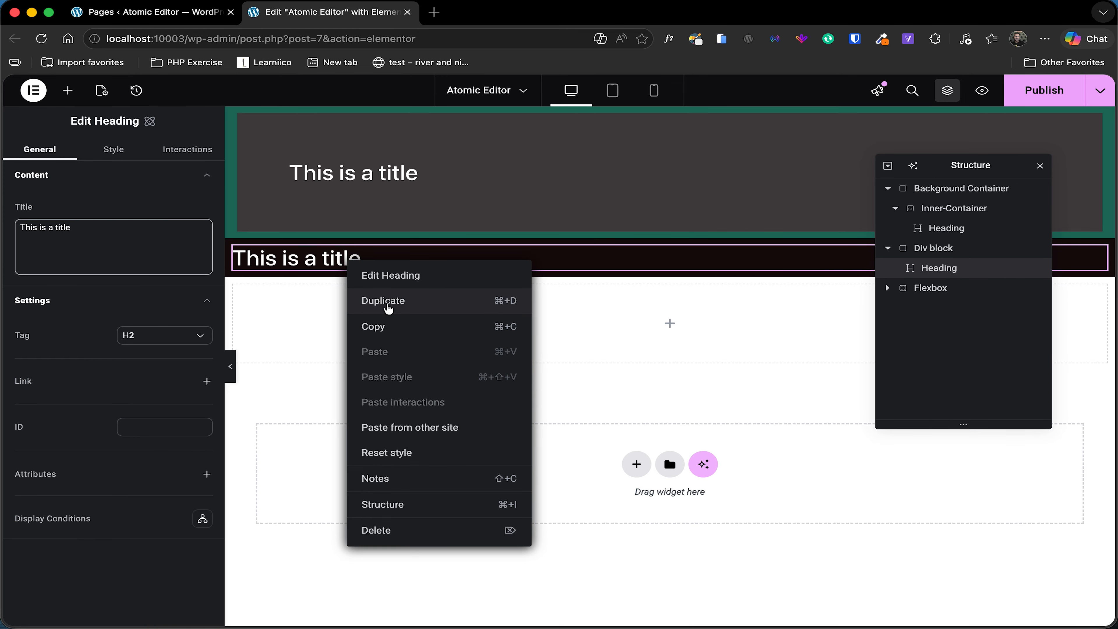
click(421, 326)
right_click(421, 325)
click(454, 409)
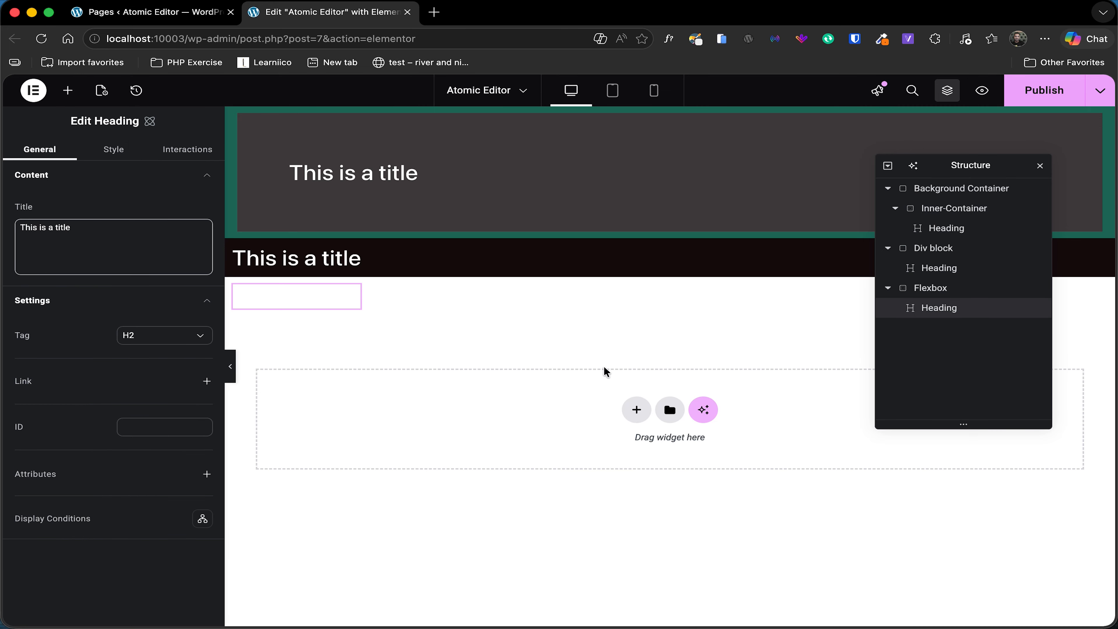
Set the Flexbox's background color to the color-1 variable and preview the page with the editing panel hidden
click(662, 284)
click(62, 382)
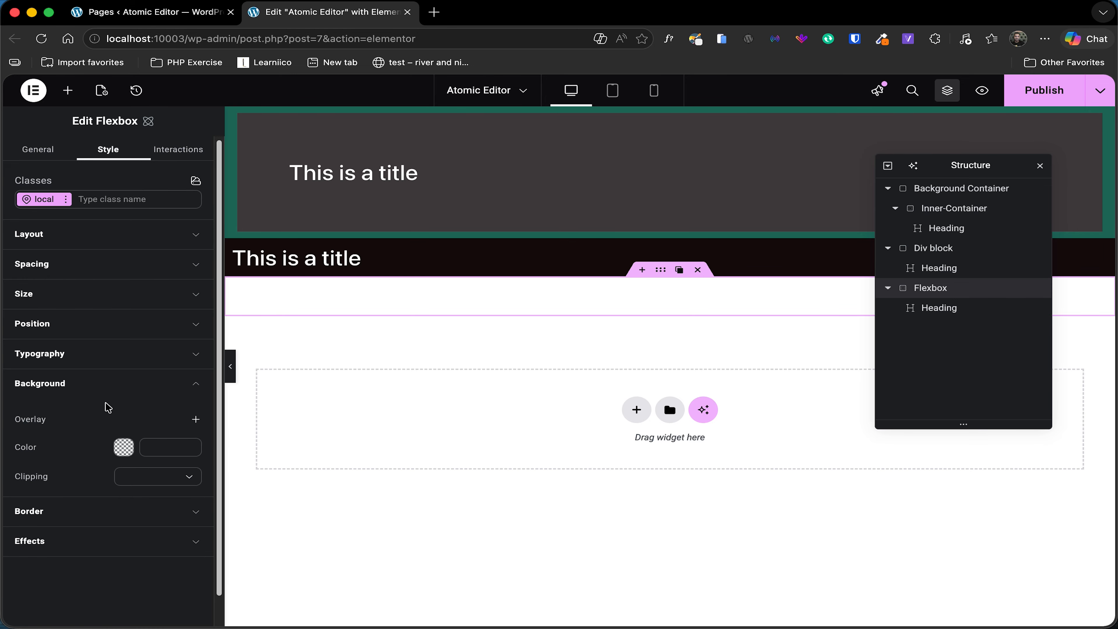
click(189, 434)
click(94, 485)
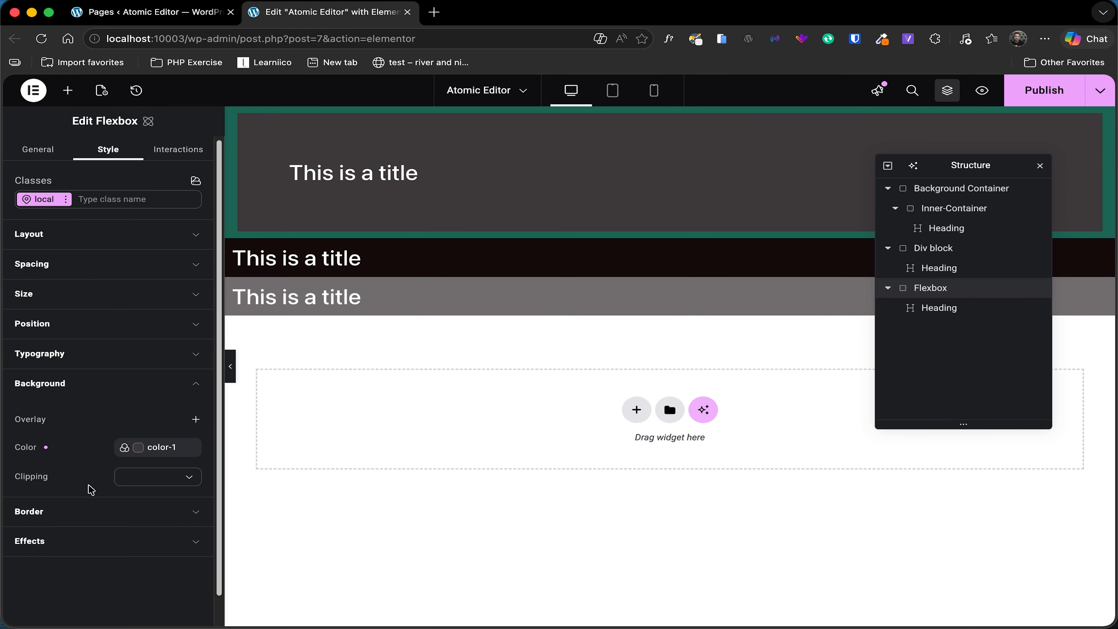
click(231, 367)
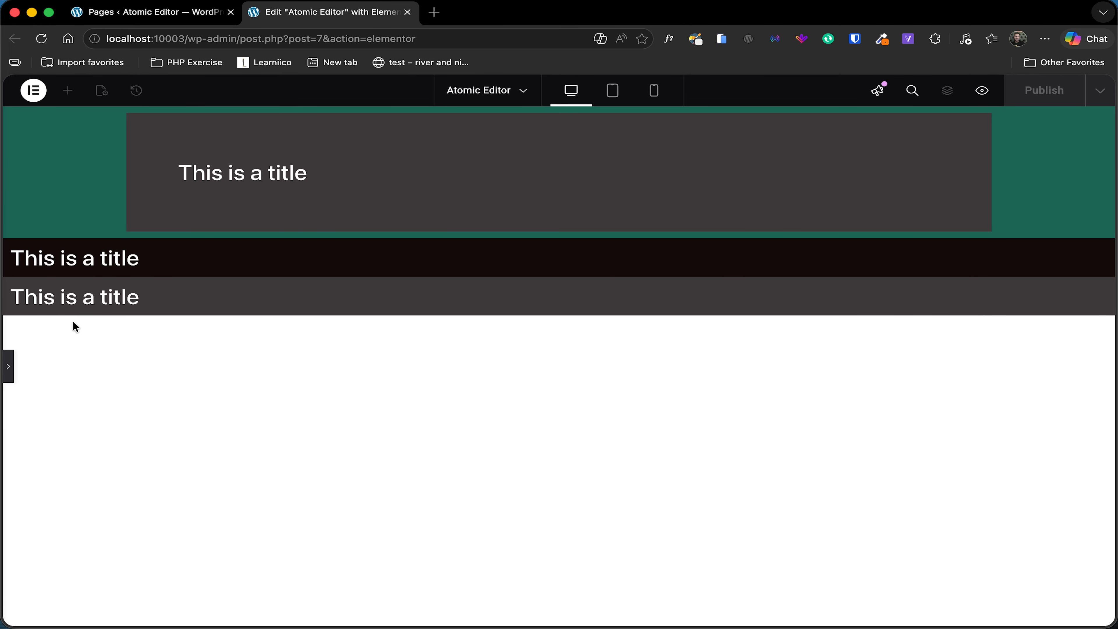
click(8, 366)
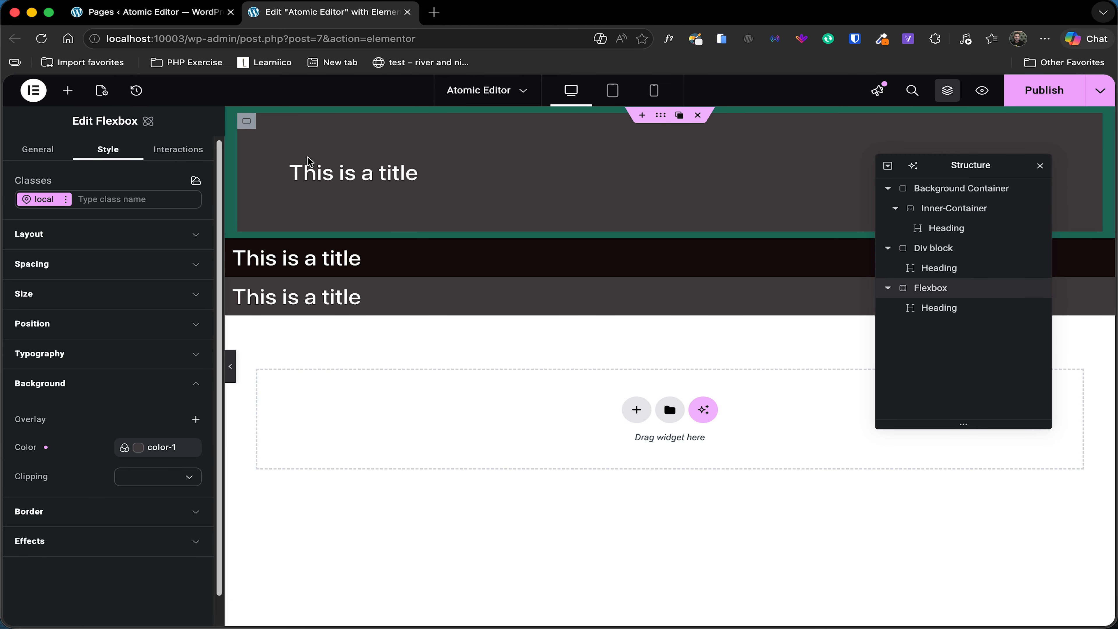
Assign the existing innter-container class to the Flexbox
click(120, 203)
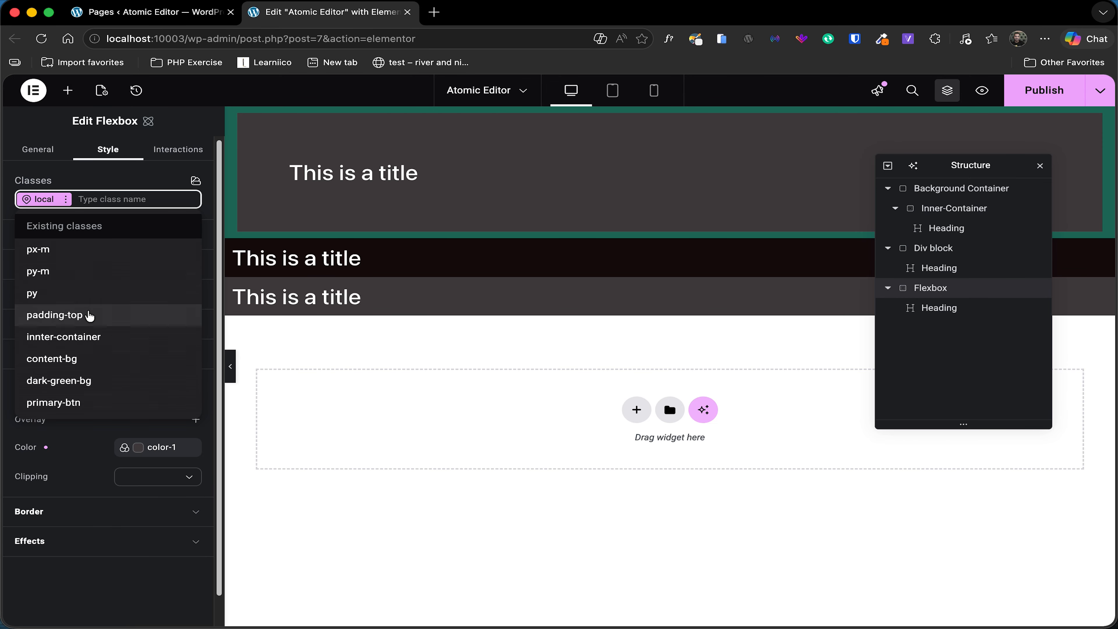
click(82, 337)
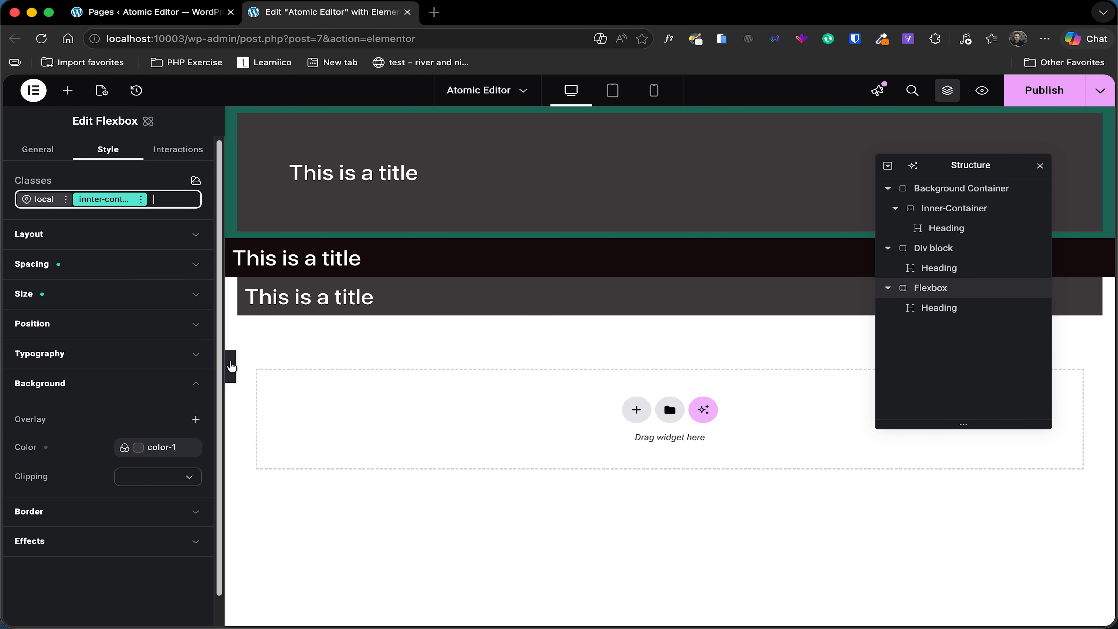
click(141, 199)
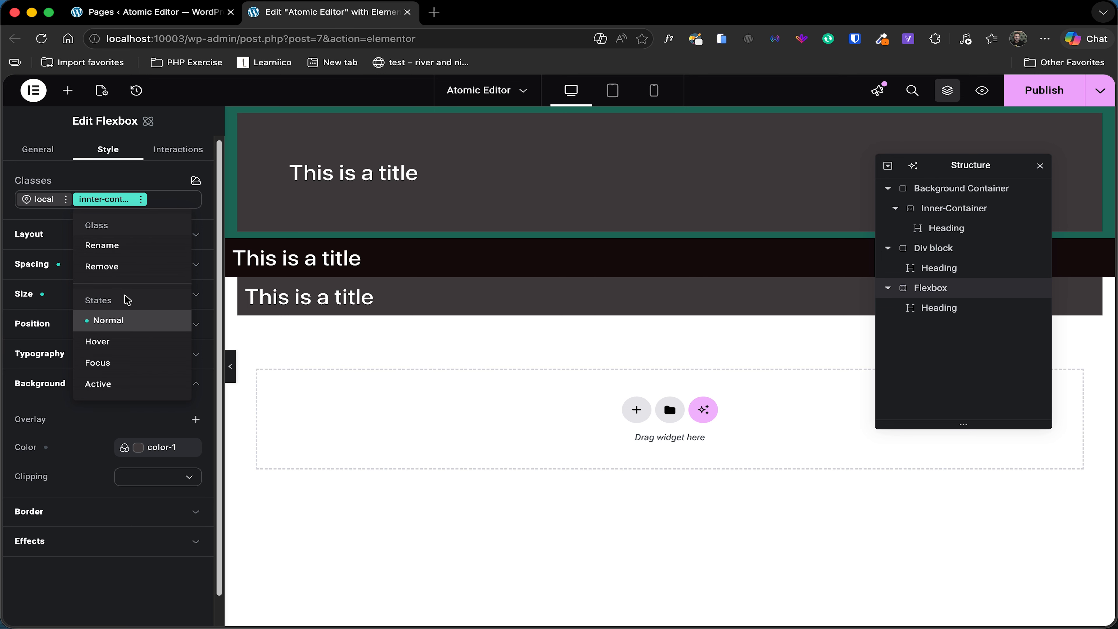
click(152, 199)
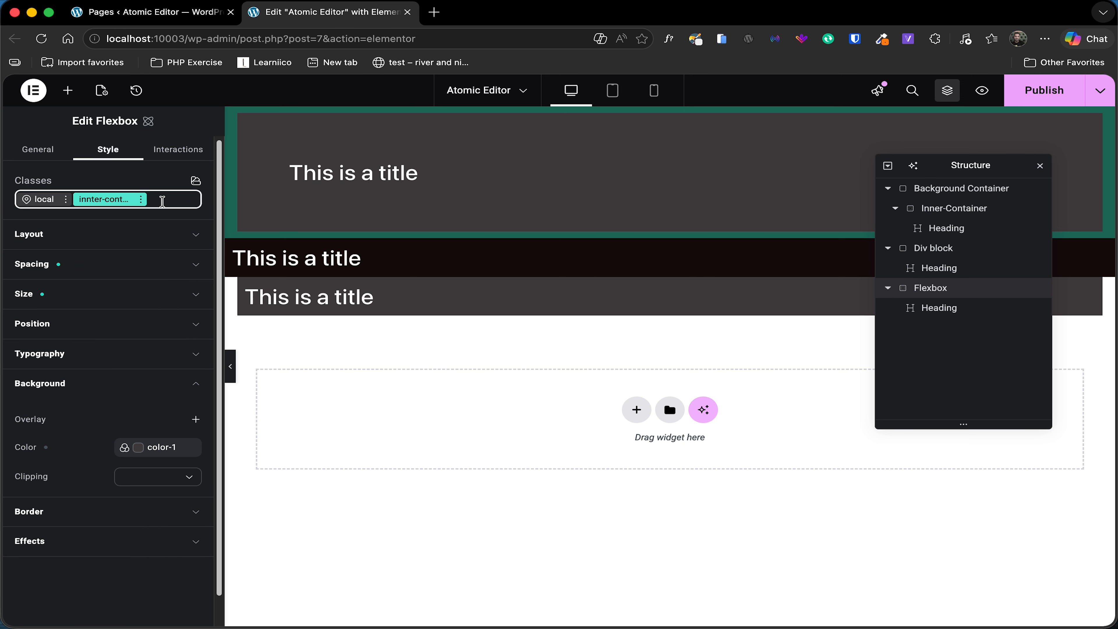
Assign the existing py-m and px-m classes to the Flexbox and preview the page with the editing panel hidden
click(162, 201)
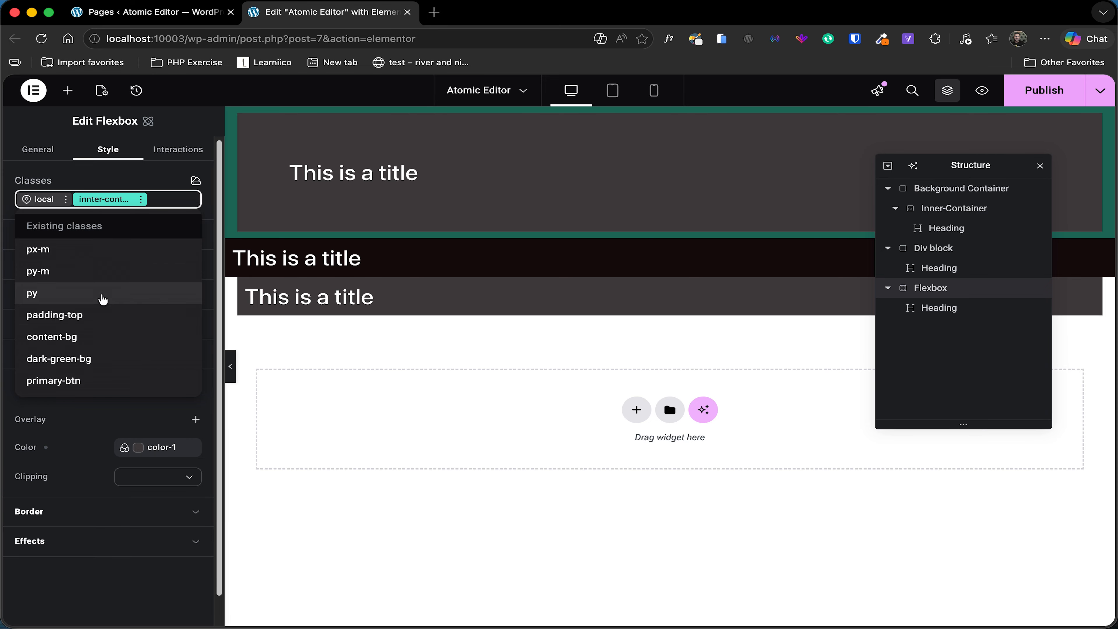
click(118, 272)
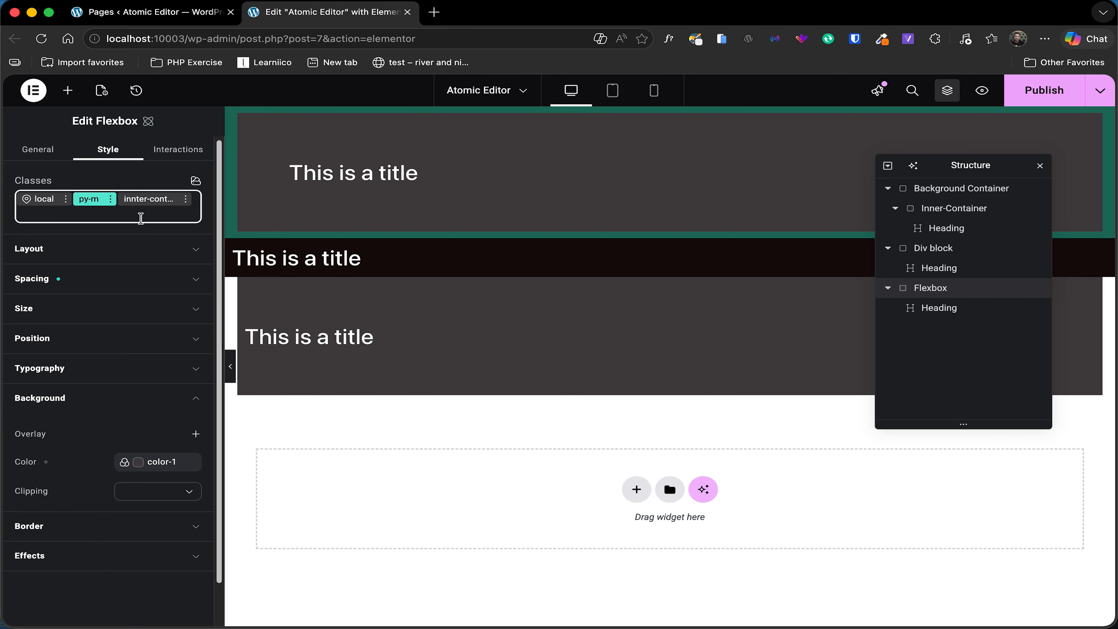
click(141, 218)
click(107, 269)
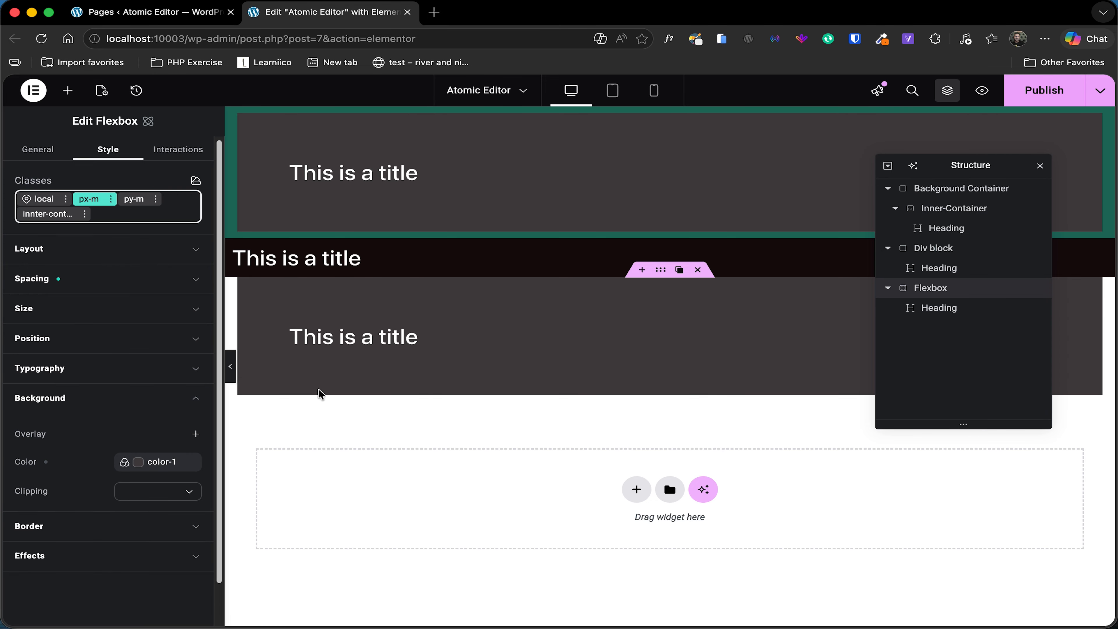
click(230, 366)
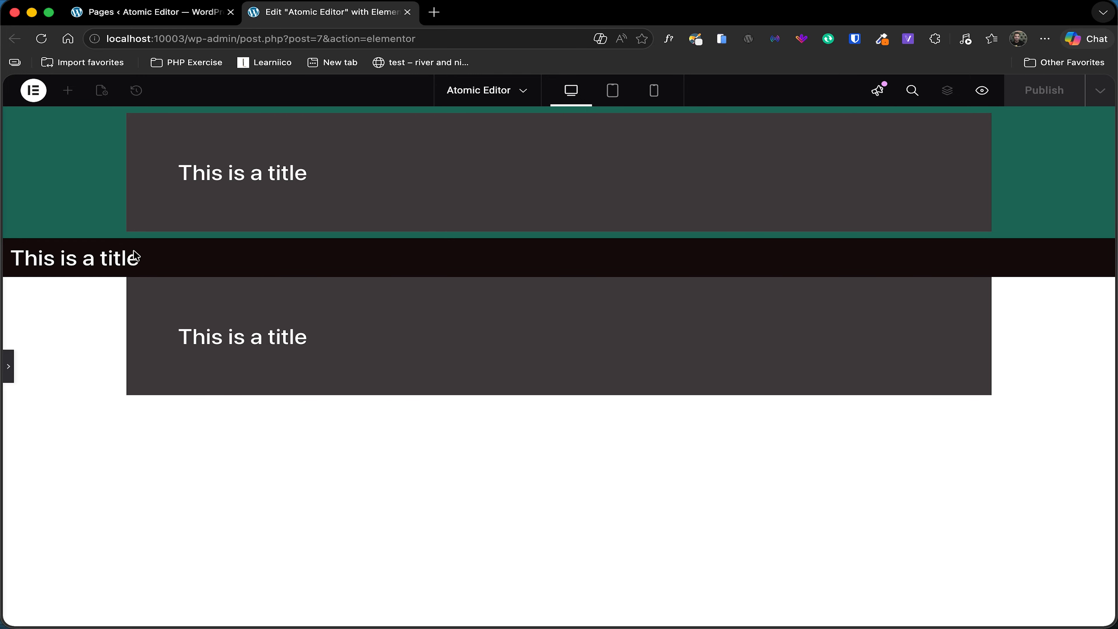
click(5, 370)
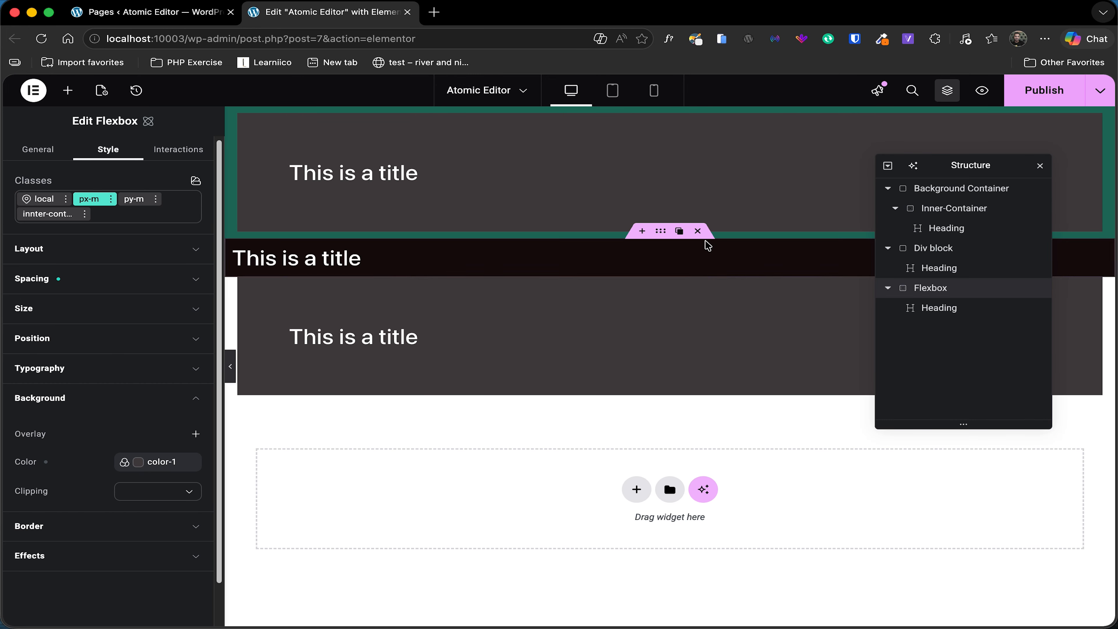
Delete the Div block and Flexbox below the first section, and remove the content-bg, px-m and py-m classes from the Inner-Container
click(701, 236)
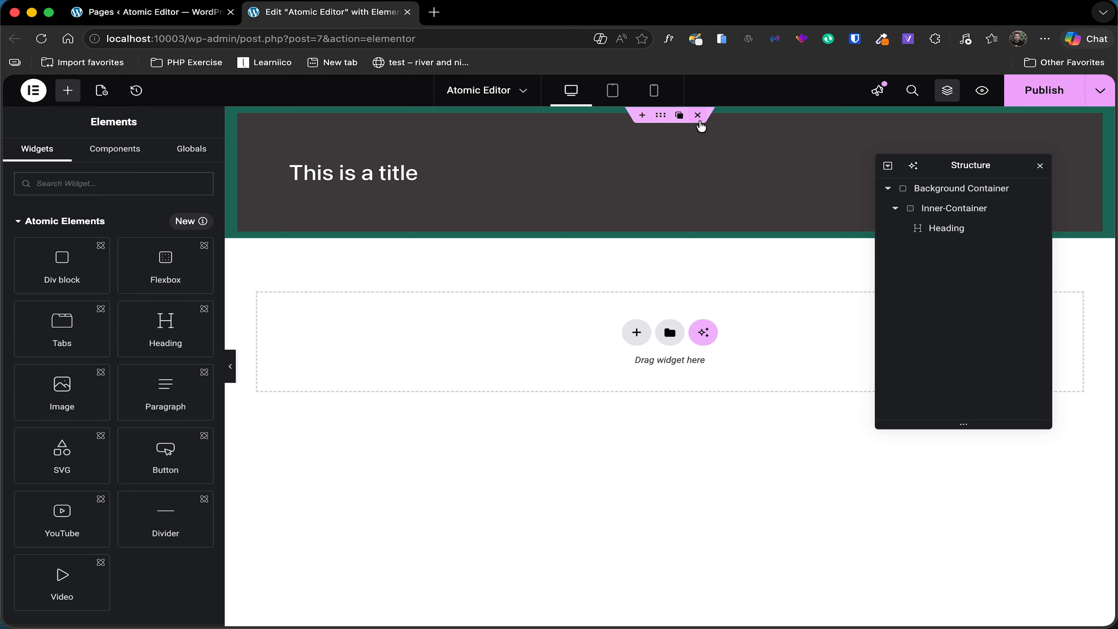
click(253, 125)
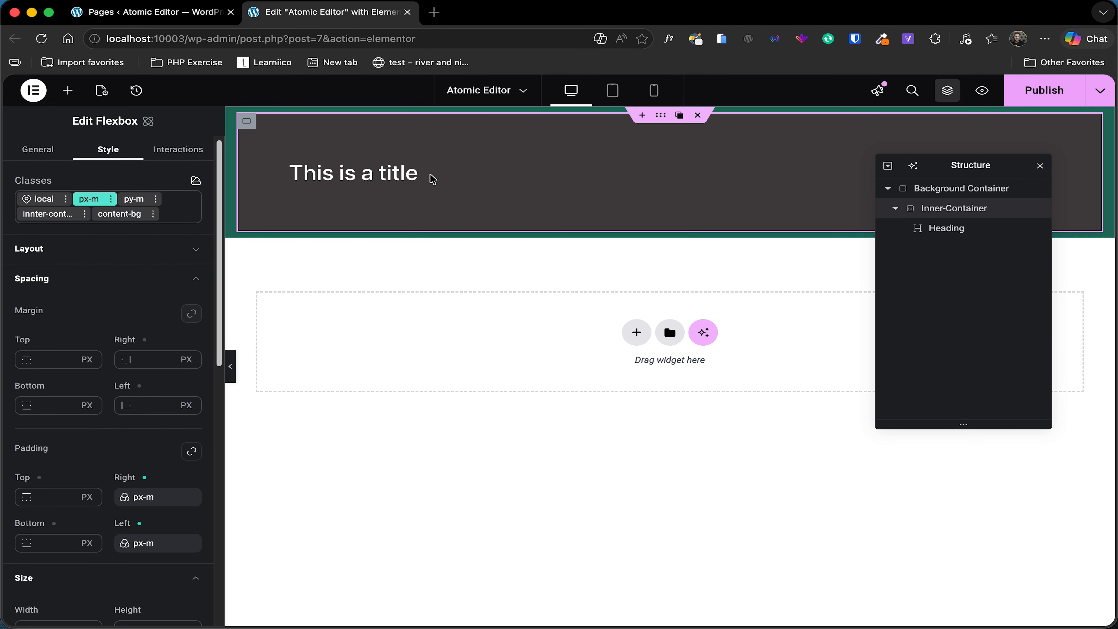
click(153, 214)
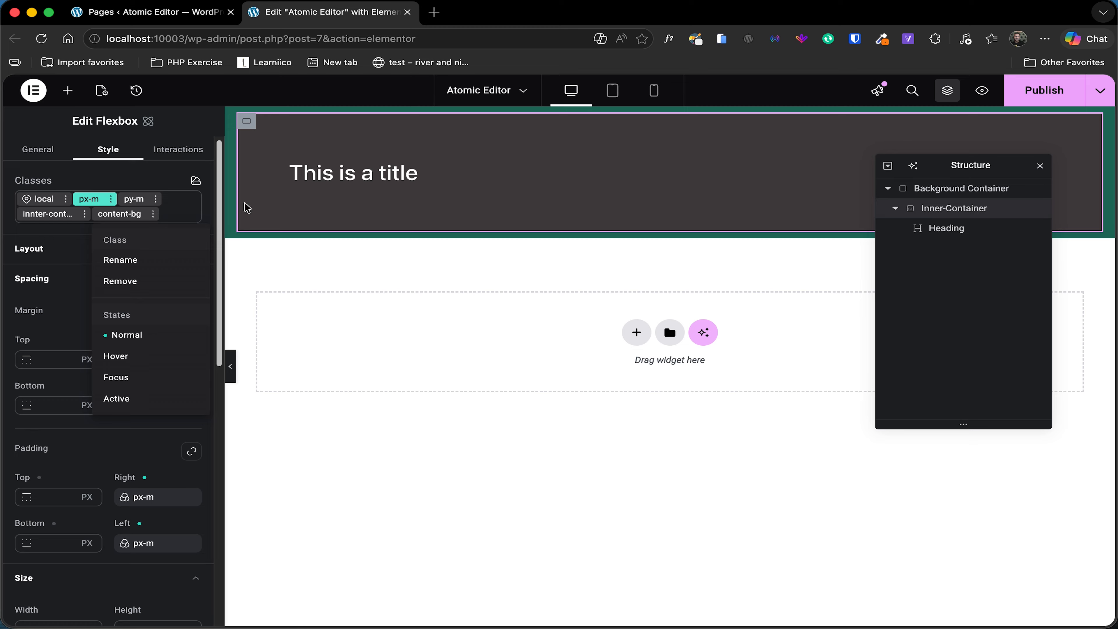
click(154, 280)
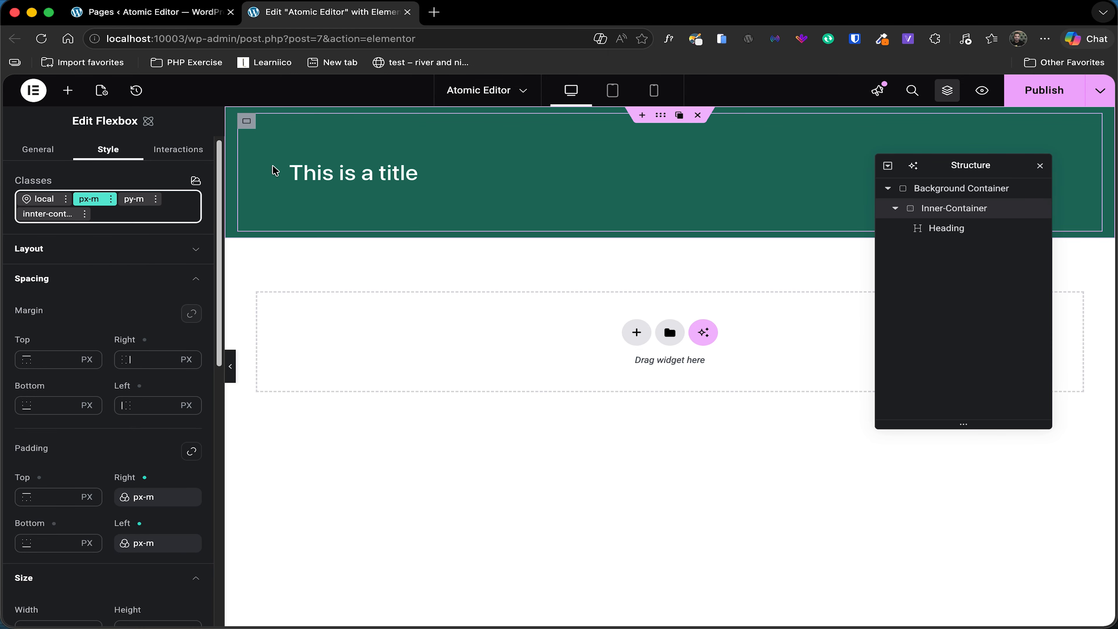
click(113, 200)
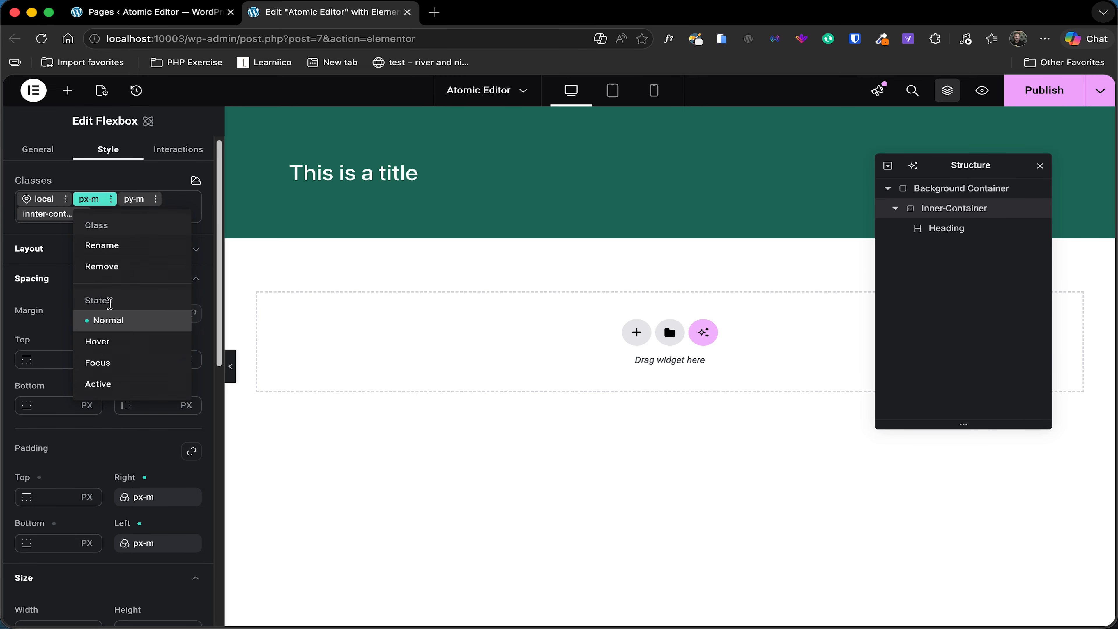
click(141, 266)
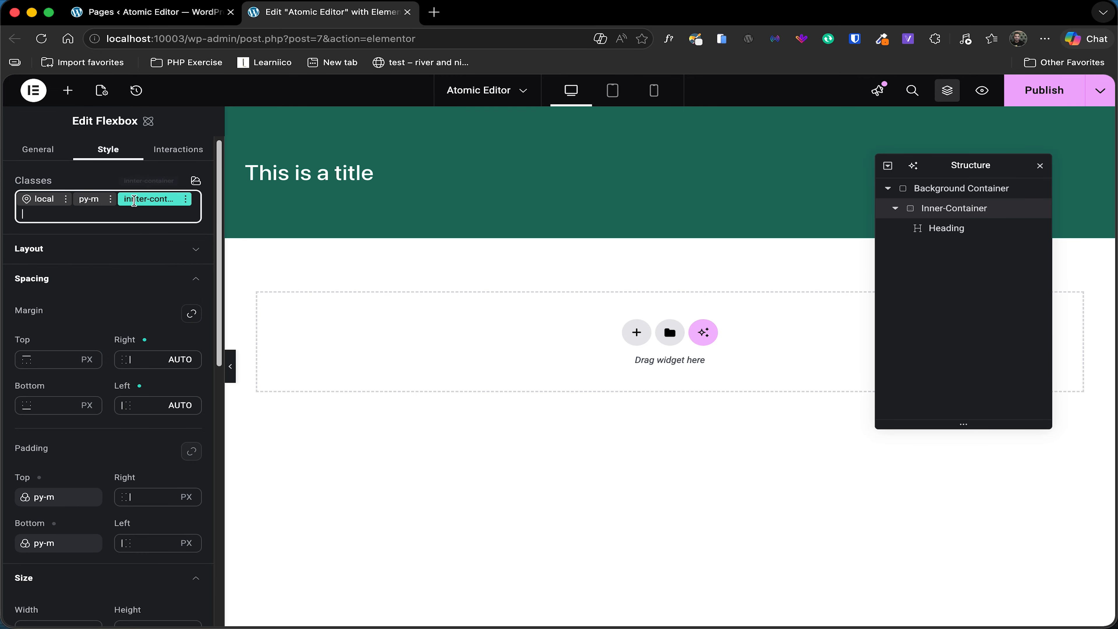
click(111, 199)
click(106, 266)
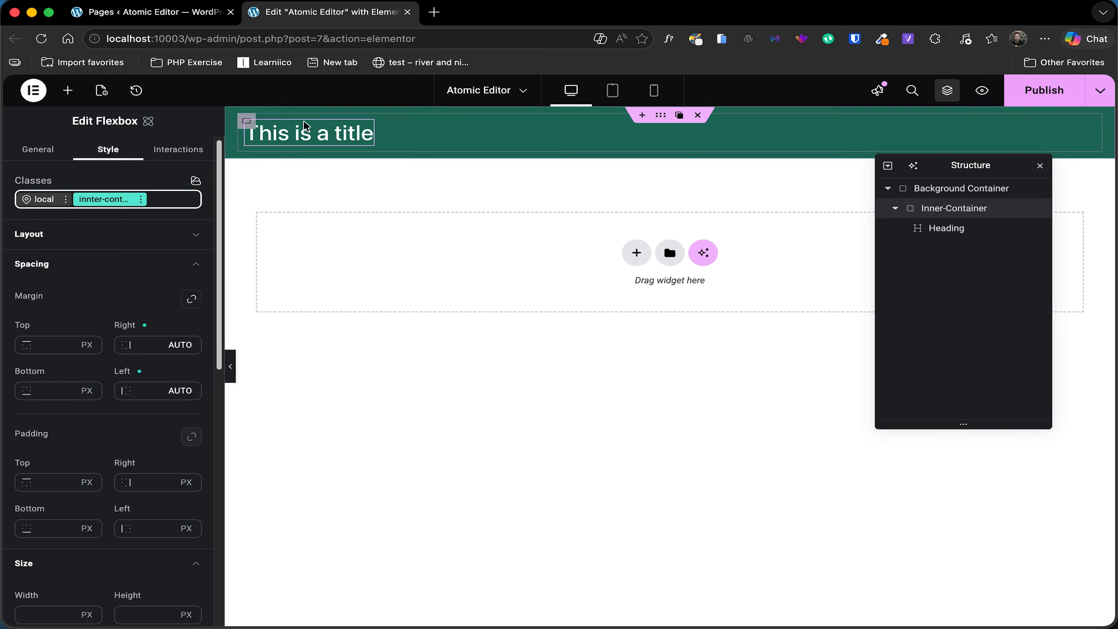
Delete the heading inside the Inner-Container
click(951, 229)
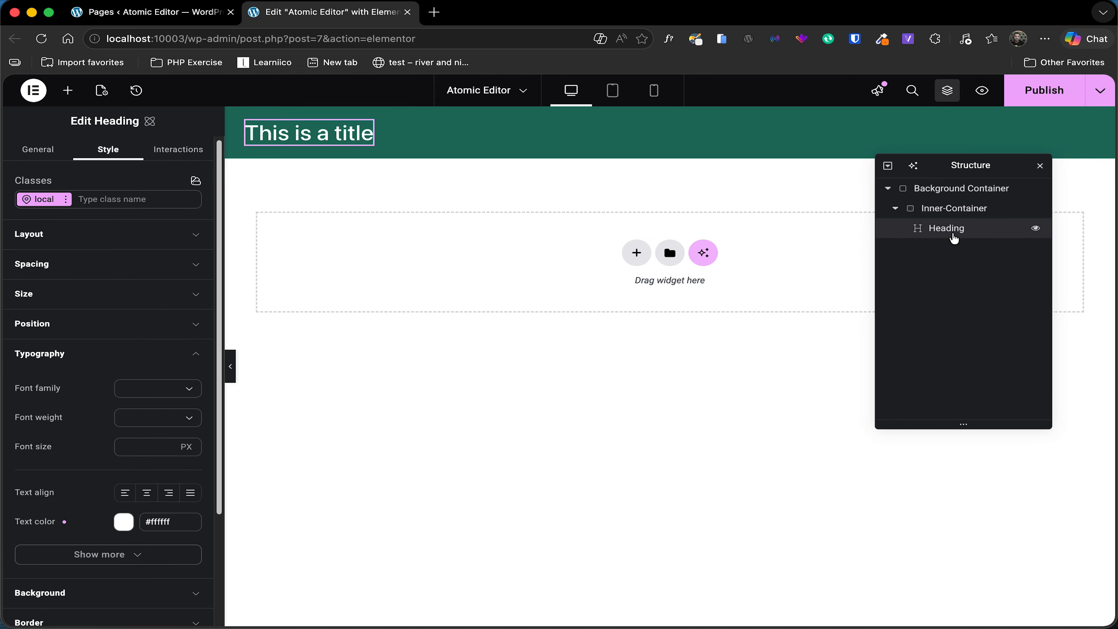
right_click(953, 238)
click(949, 507)
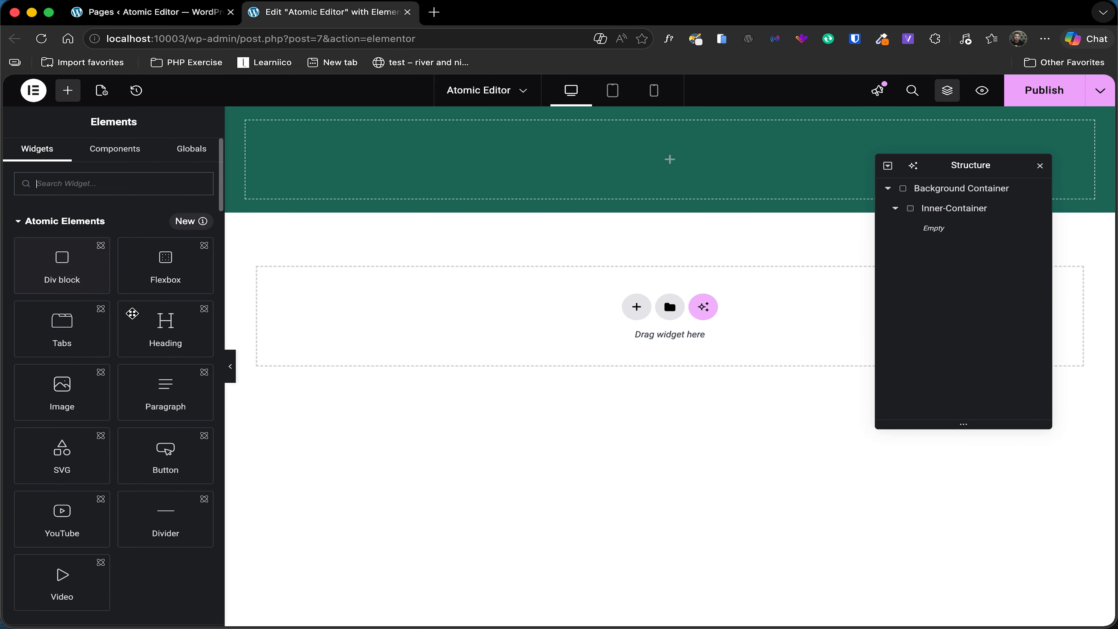
Add a Flexbox inside the Inner-Container and duplicate it to form two side-by-side columns
click(939, 208)
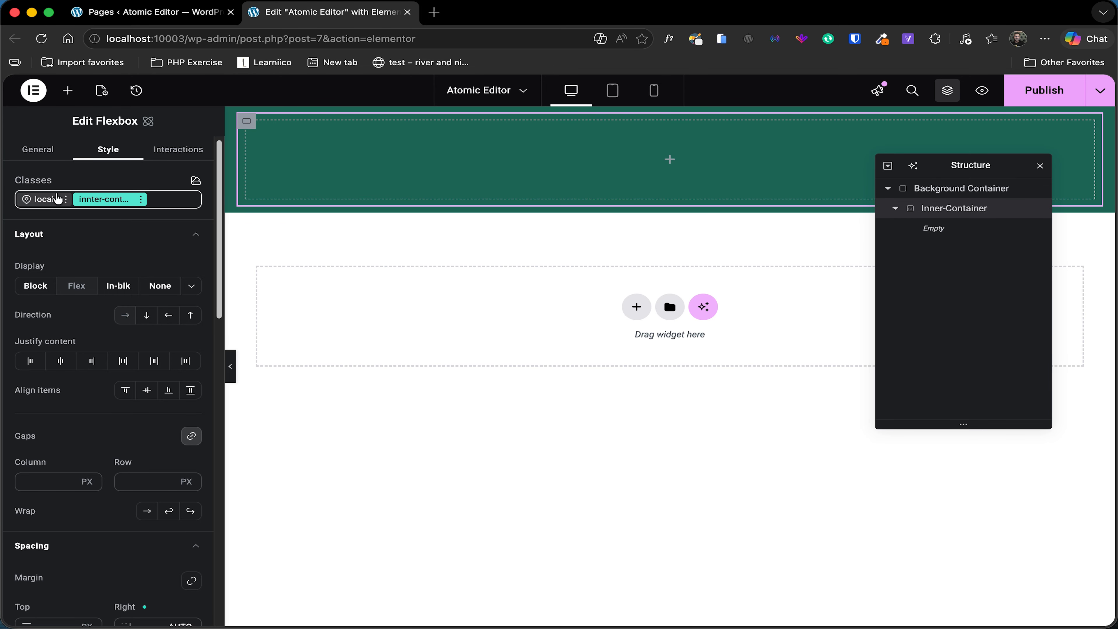
click(67, 90)
drag(471, 174, 467, 181)
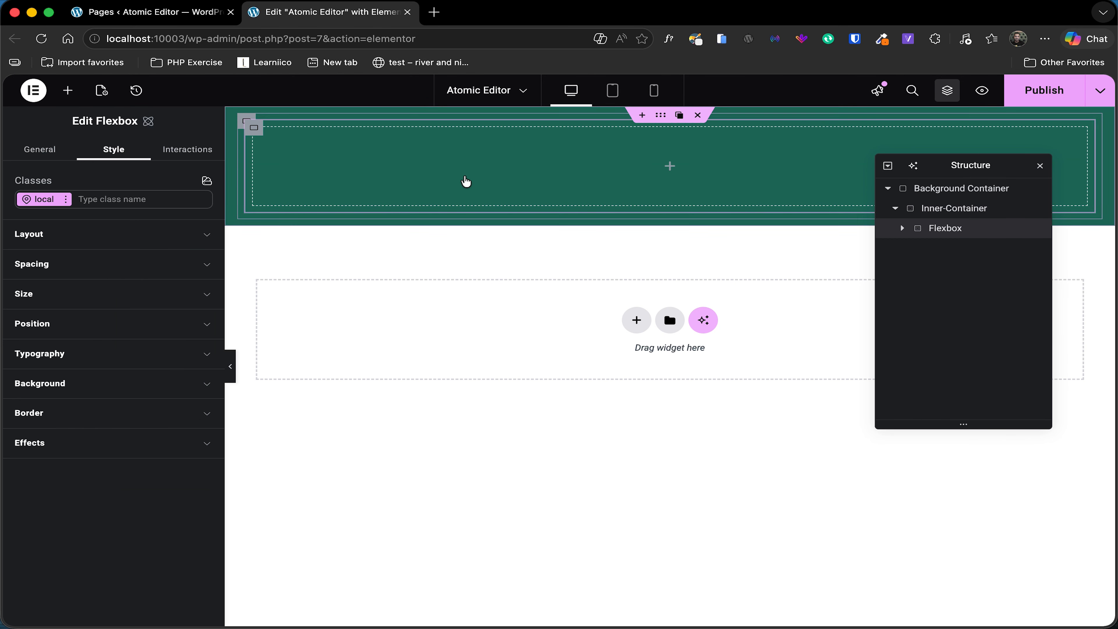
right_click(946, 228)
click(964, 262)
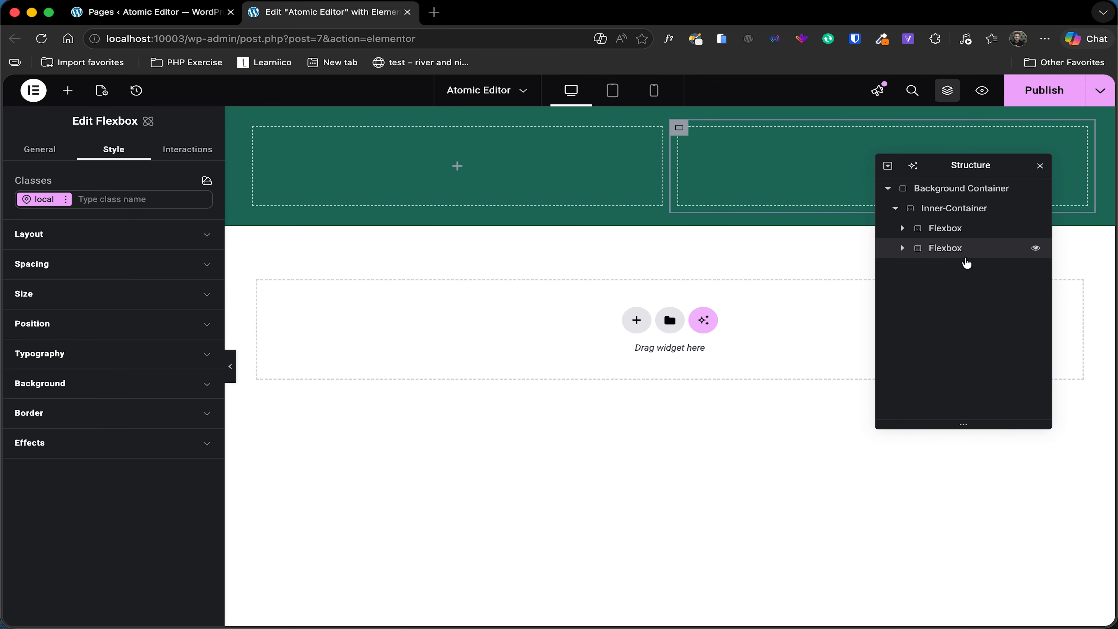
Create a two-column class on the Inner-Container and set its flex direction to Row
click(951, 208)
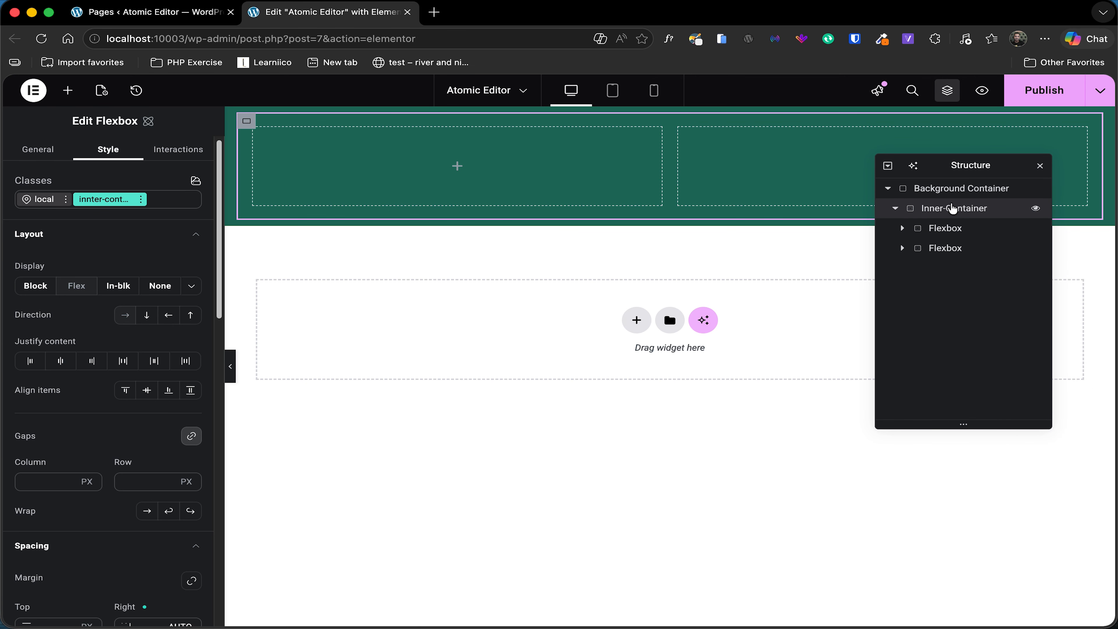
click(123, 316)
click(163, 203)
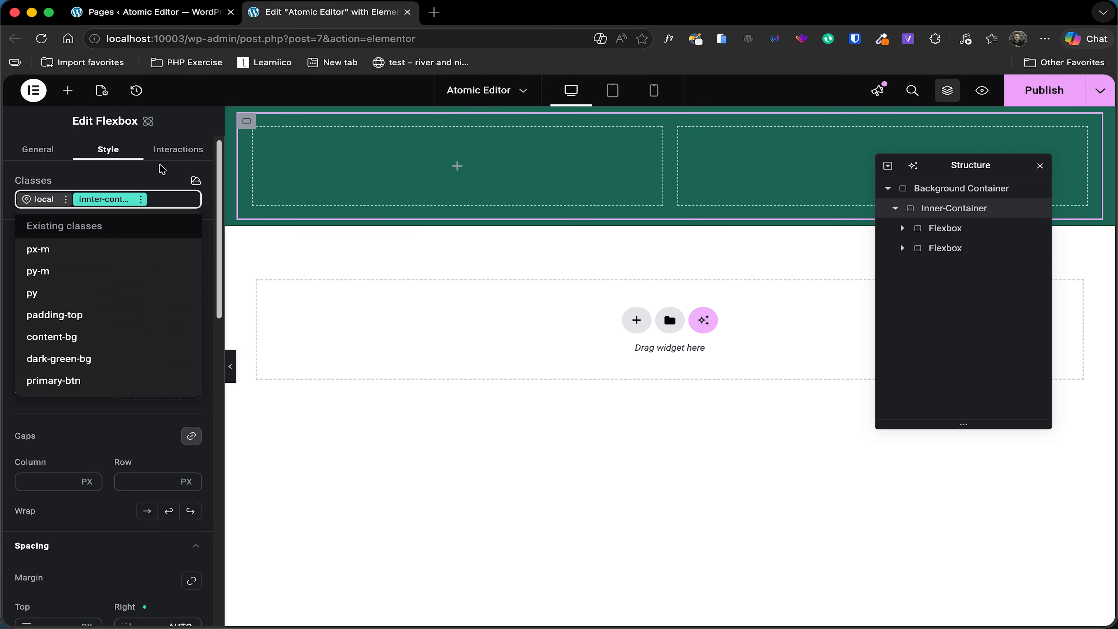
text(two-column)
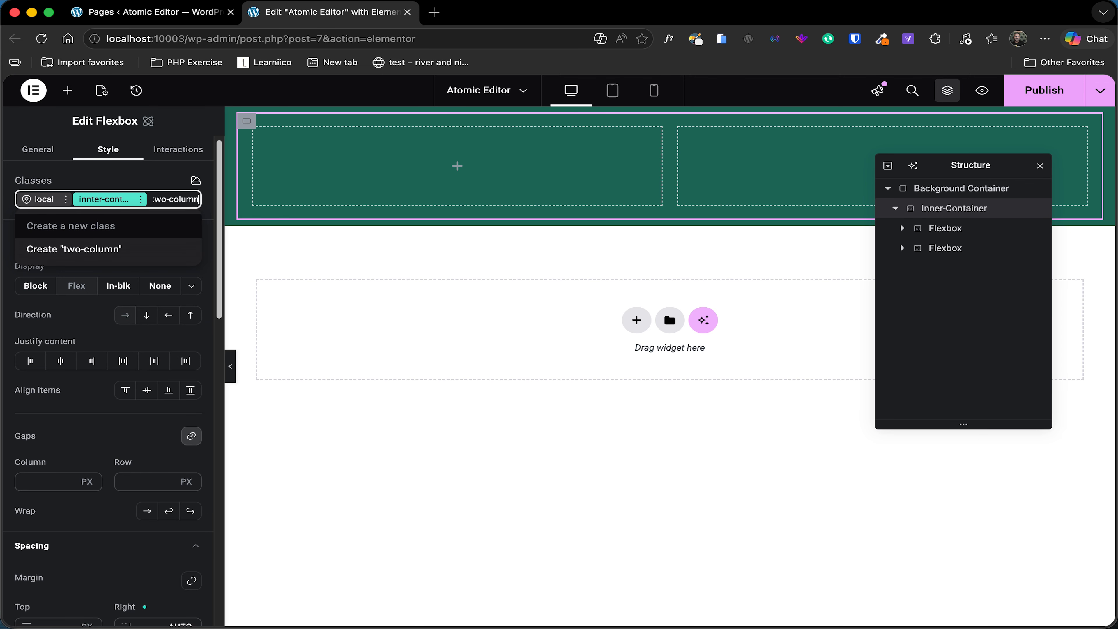
click(94, 258)
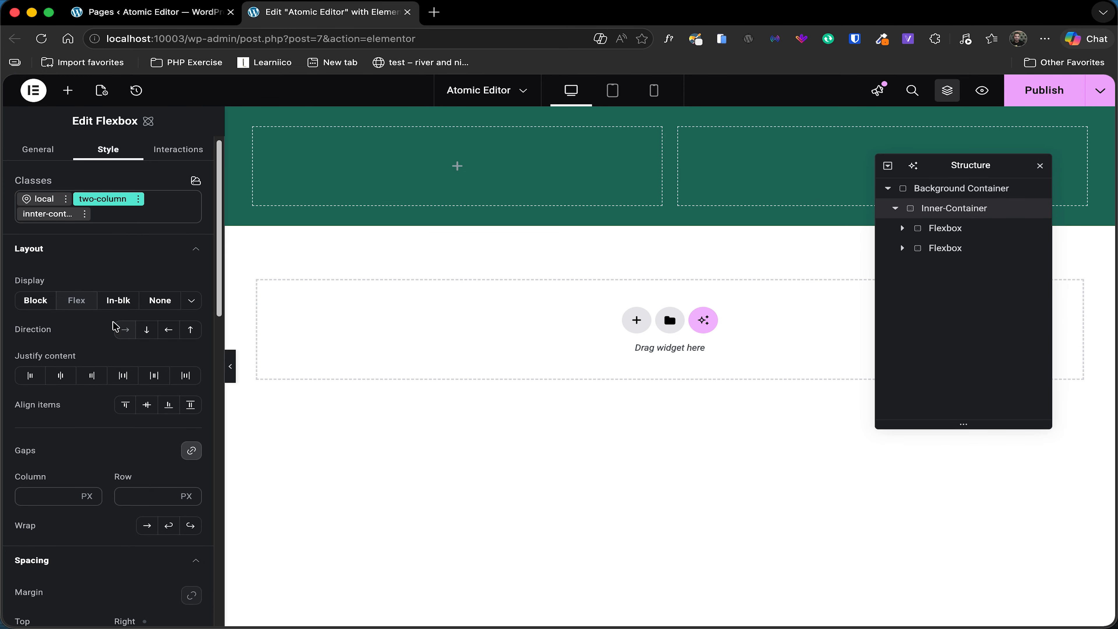
click(145, 331)
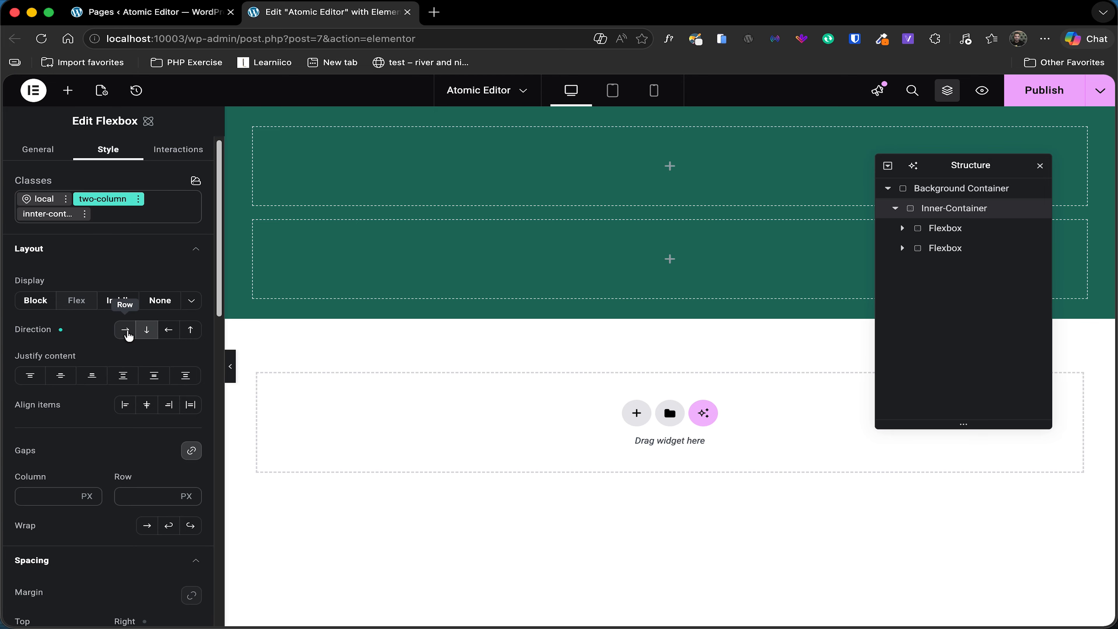
click(127, 331)
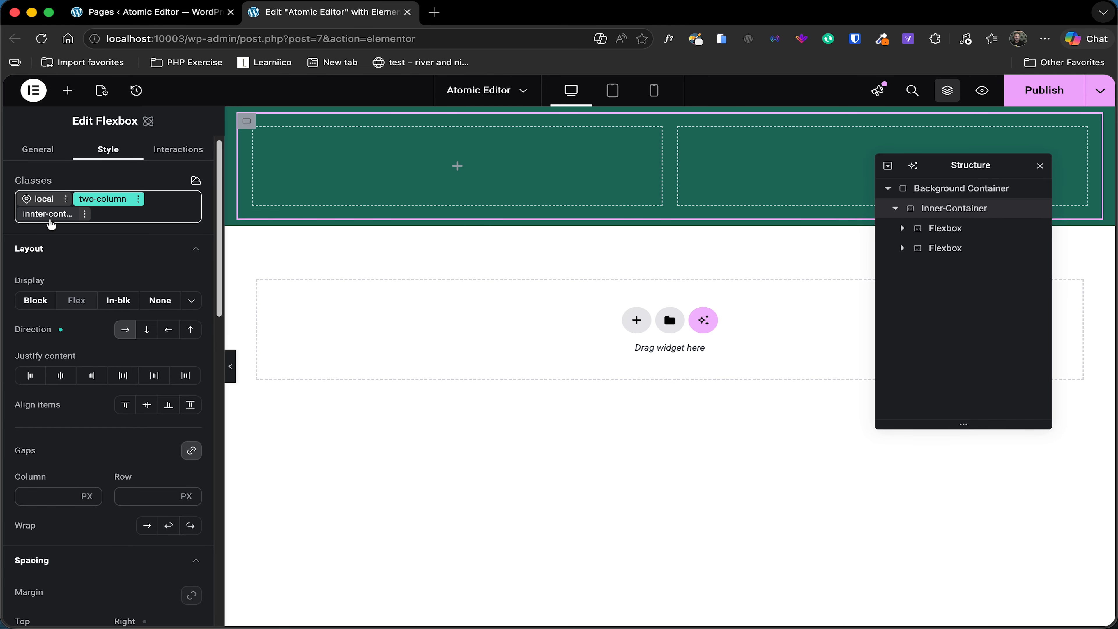
In the innter-container class, create a no-padding variable of 0 px and apply it to the padding on all four sides
click(48, 215)
scroll(78, 405, down, 4)
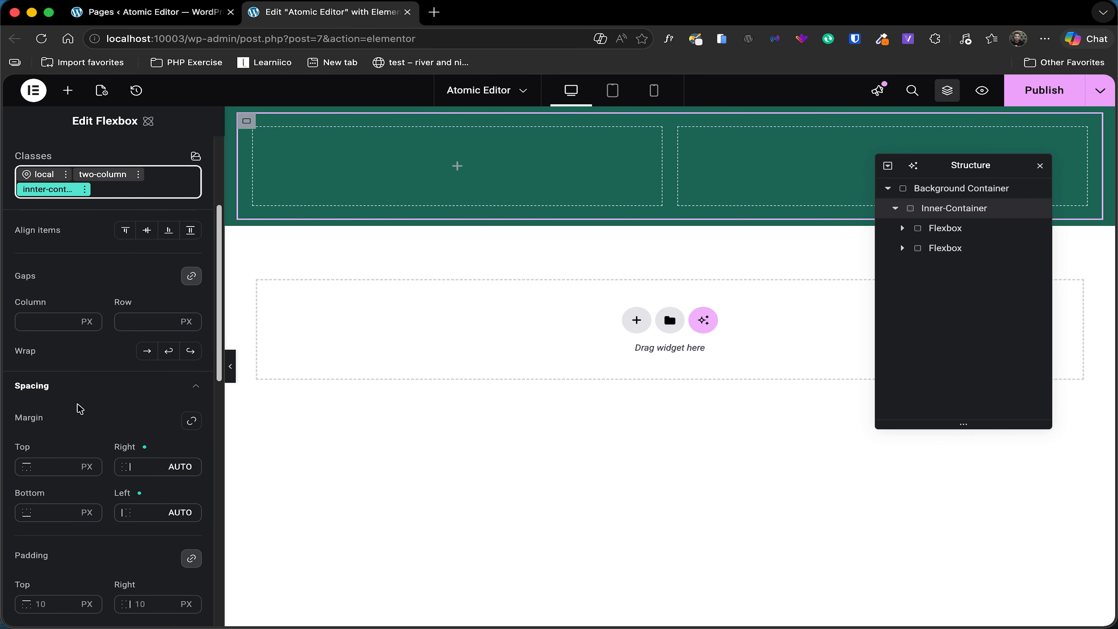
scroll(79, 409, down, 3)
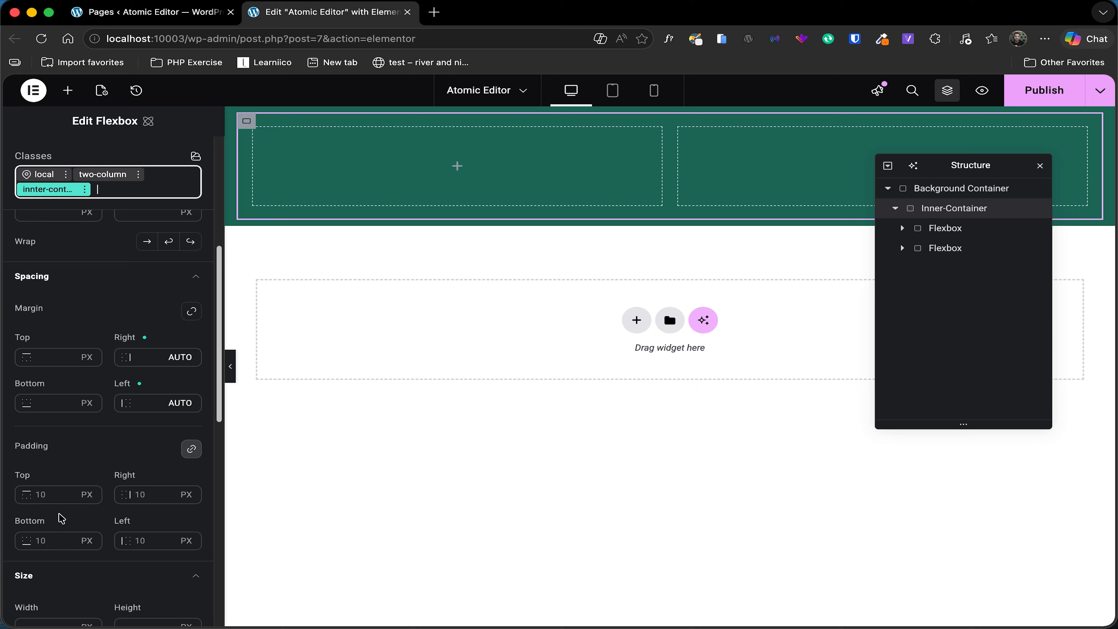
scroll(61, 519, down, 2)
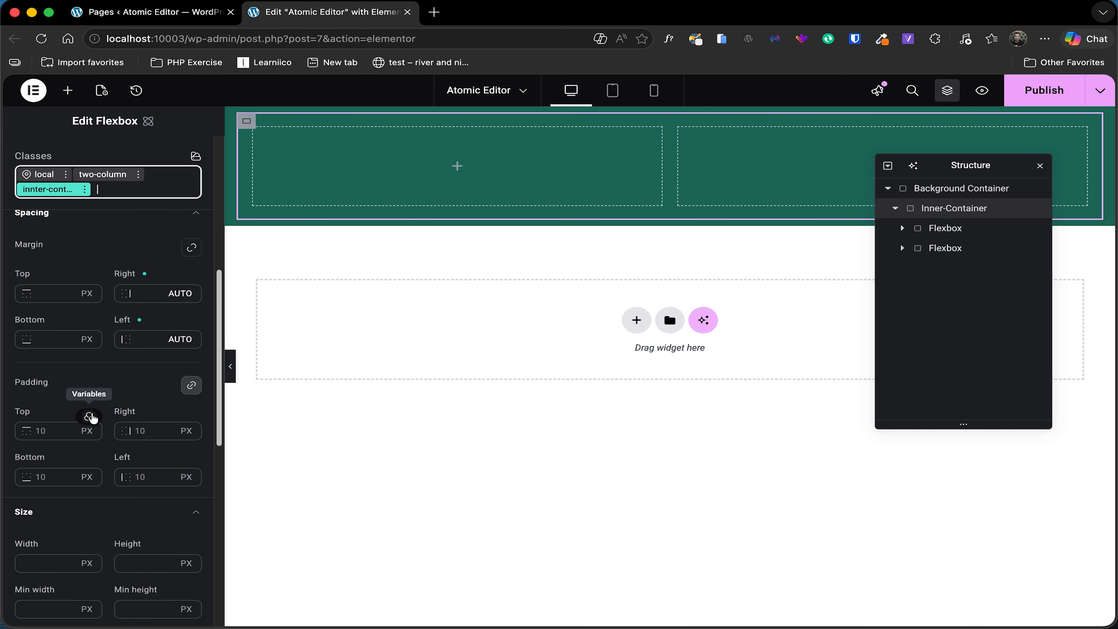
click(89, 416)
click(145, 409)
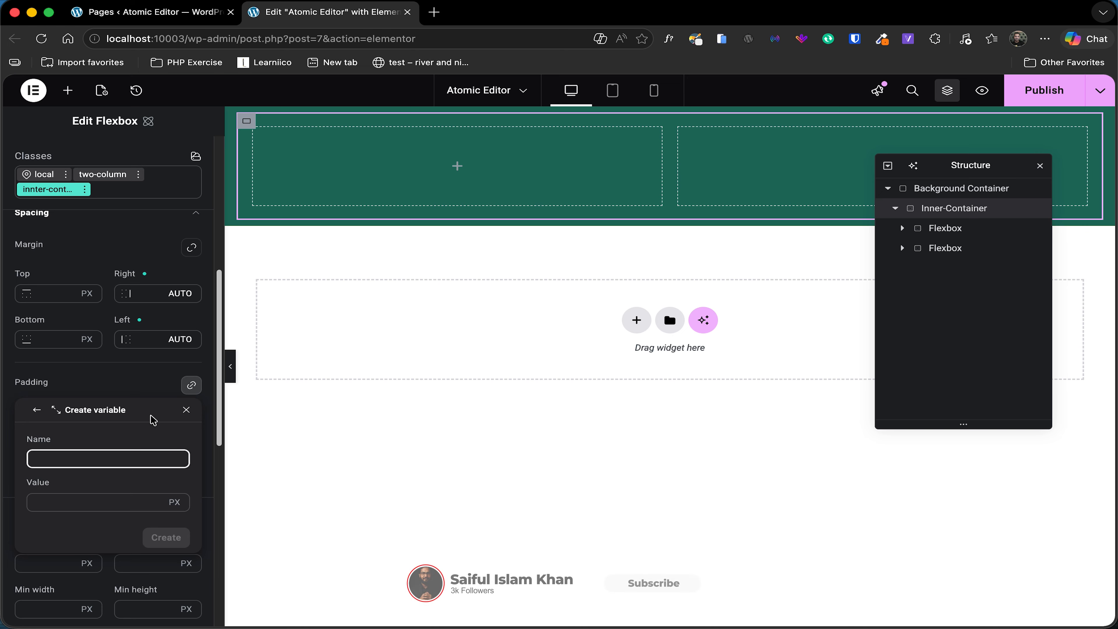
text(no)
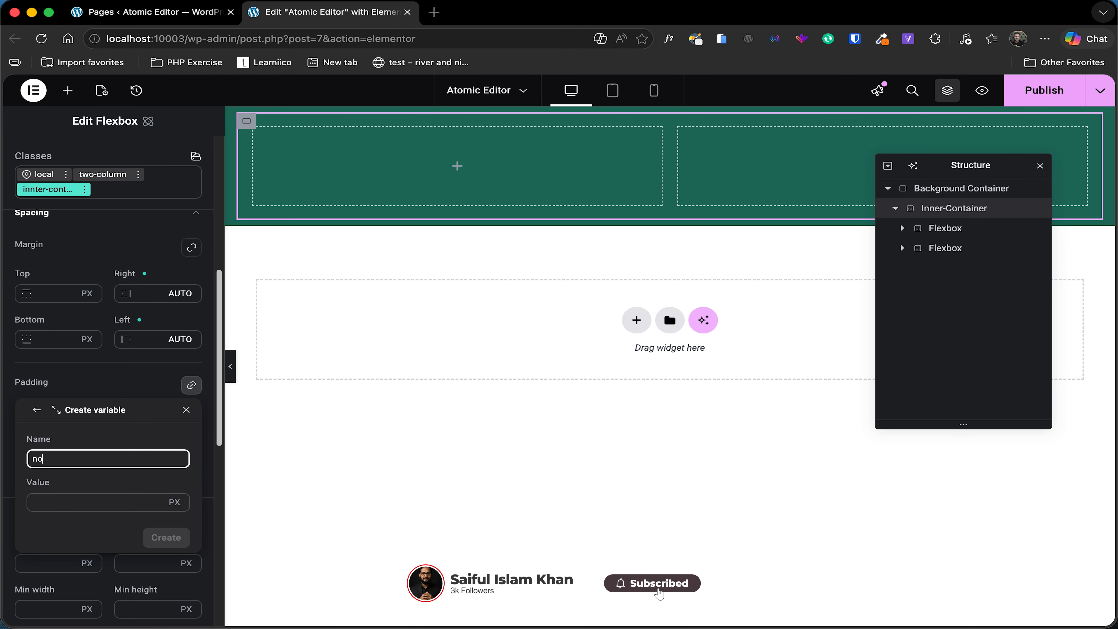
text(-padding)
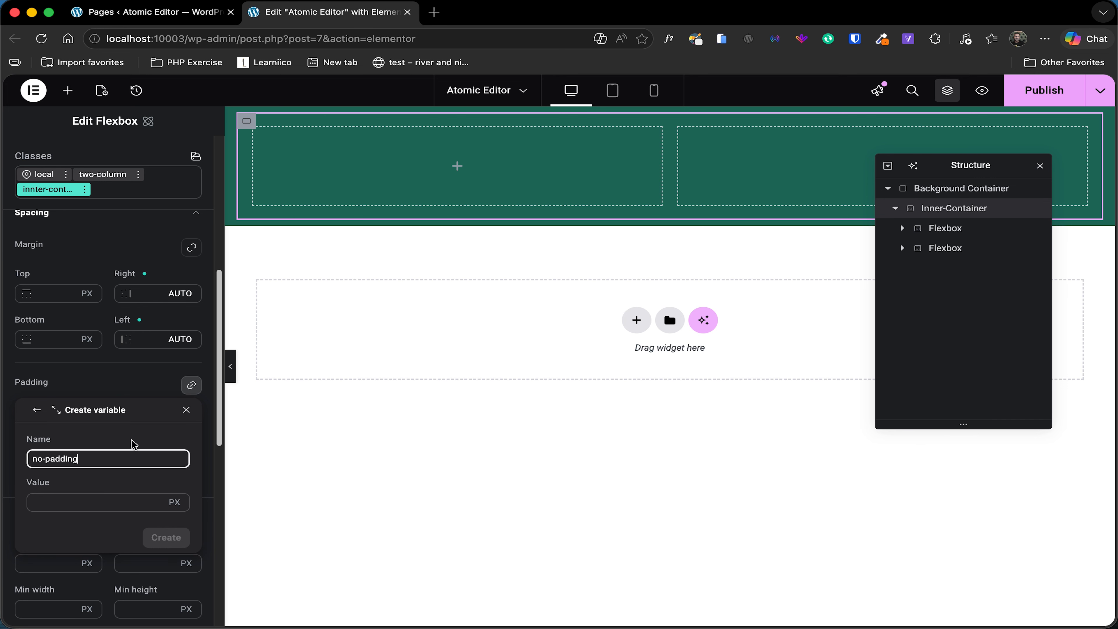
click(89, 505)
text(0)
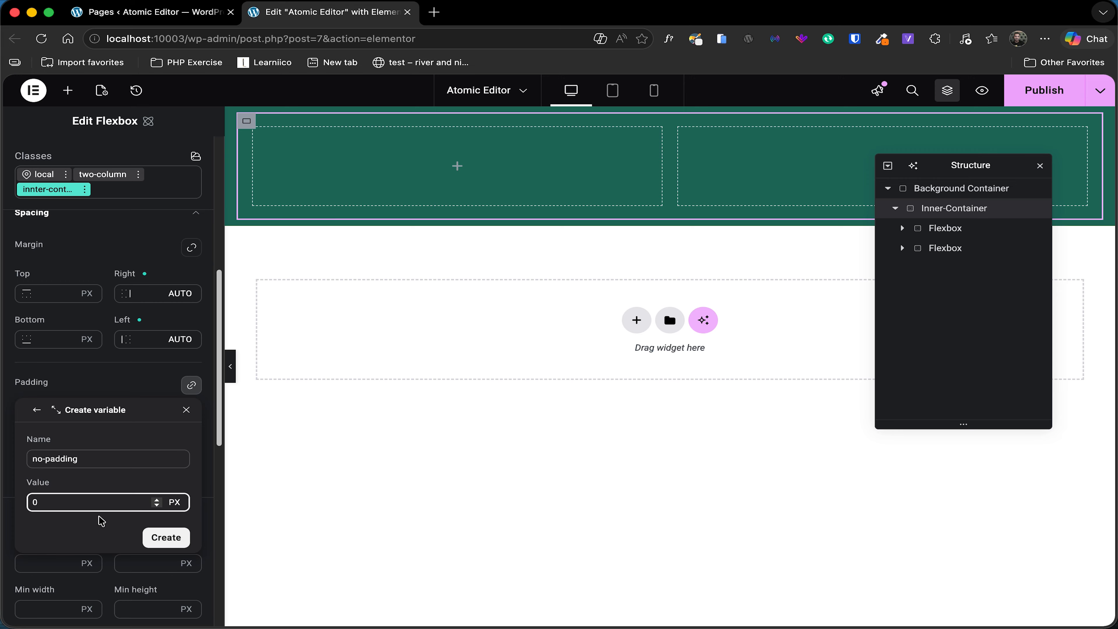
click(161, 536)
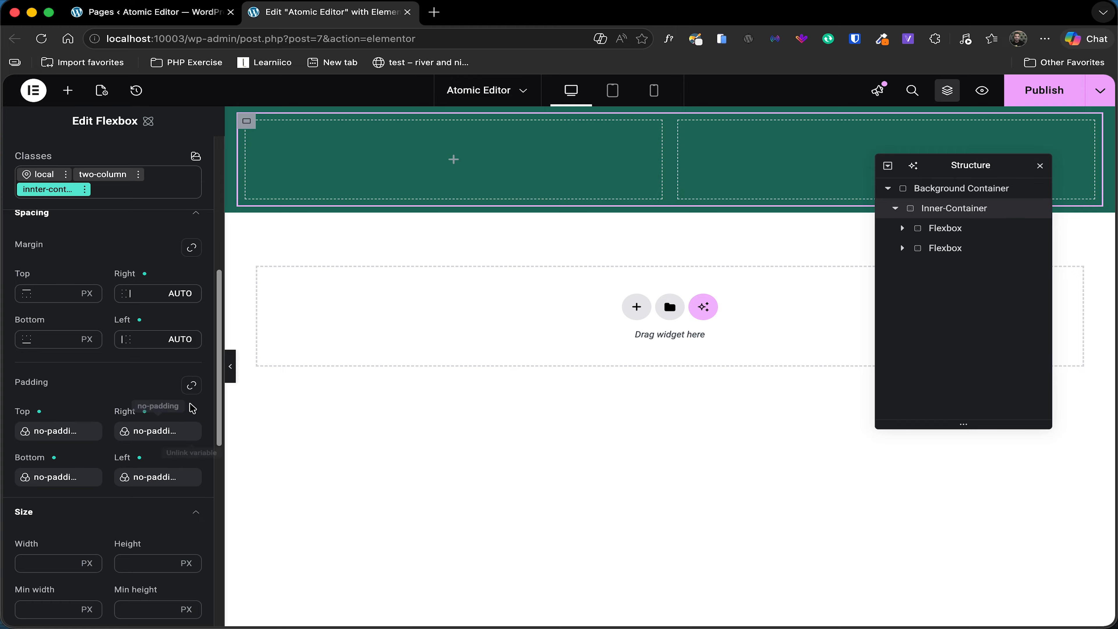
click(195, 390)
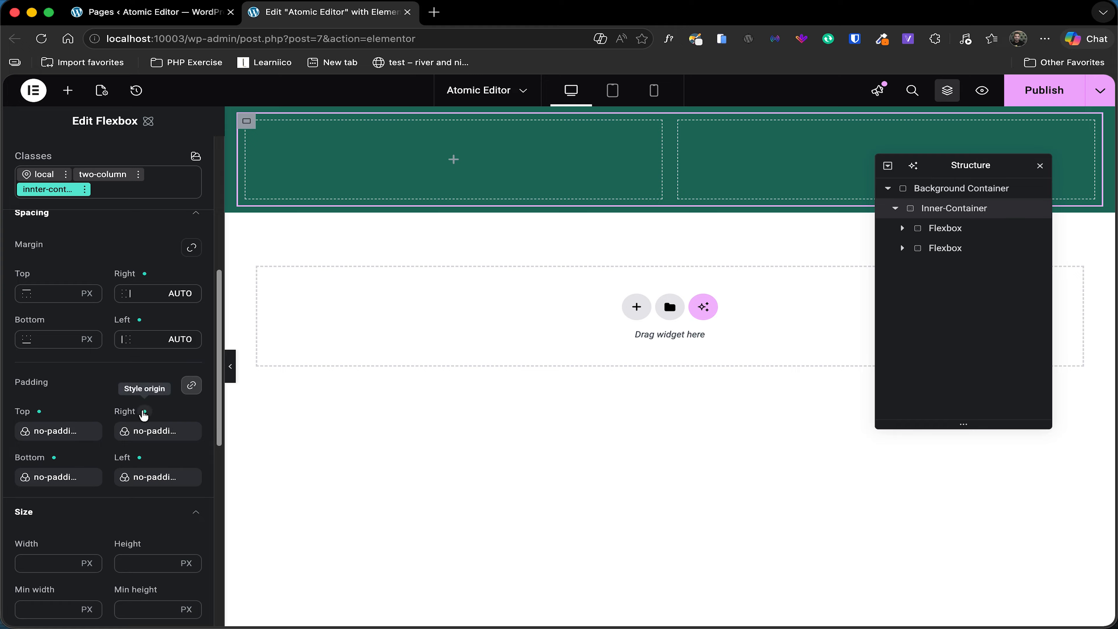
Add a Heading element to the first Flexbox in the Inner-Container
scroll(43, 218, up, 2)
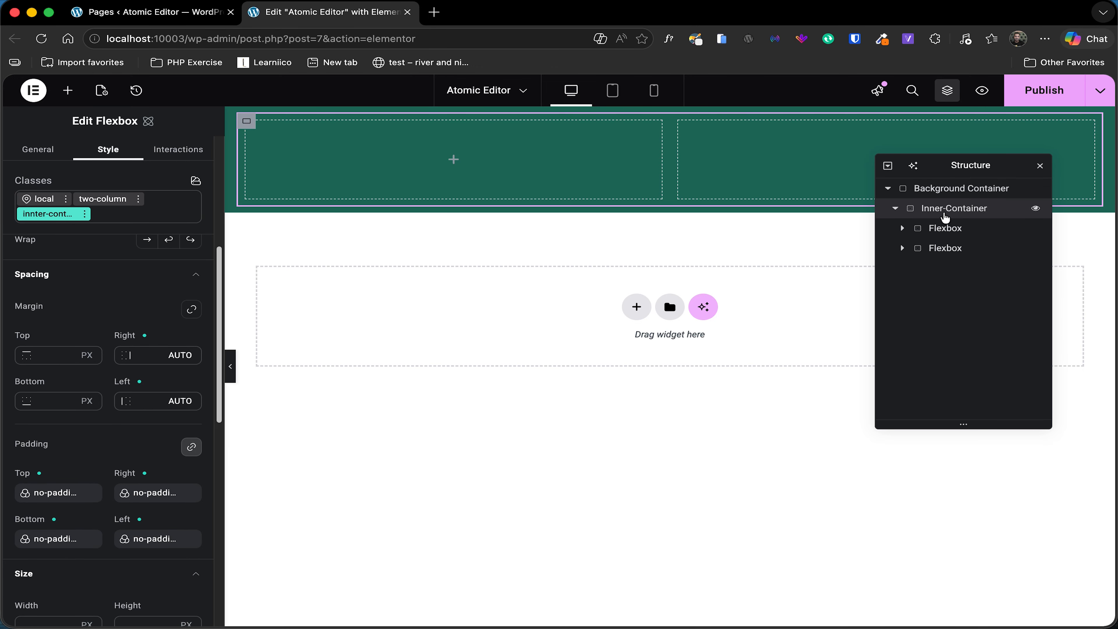
click(68, 90)
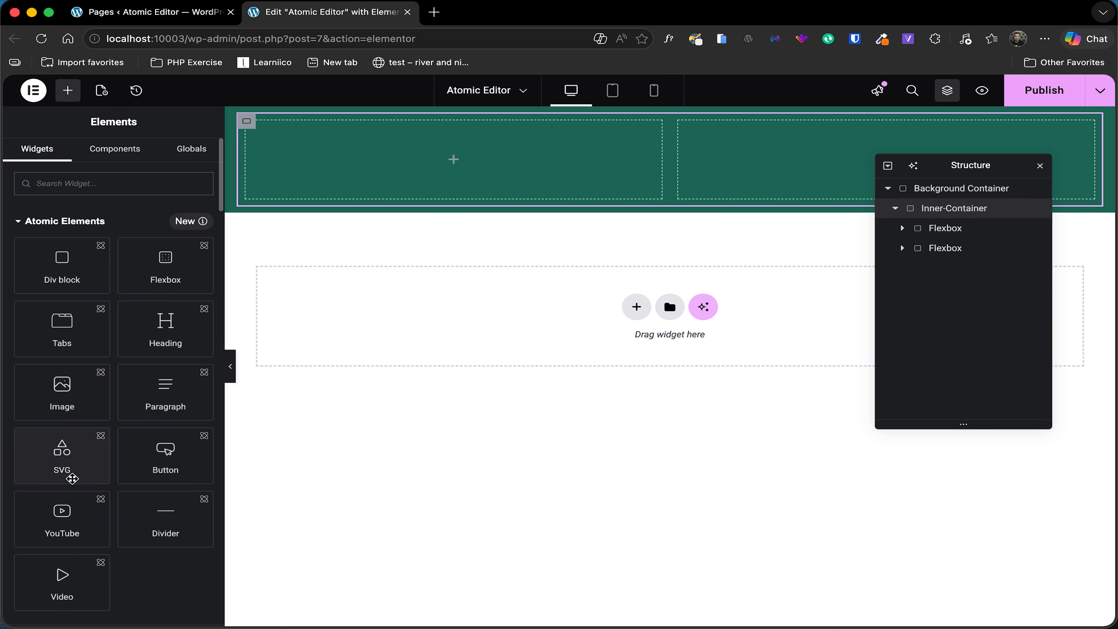
scroll(78, 490, down, 2)
scroll(79, 490, up, 2)
drag(165, 330, 402, 190)
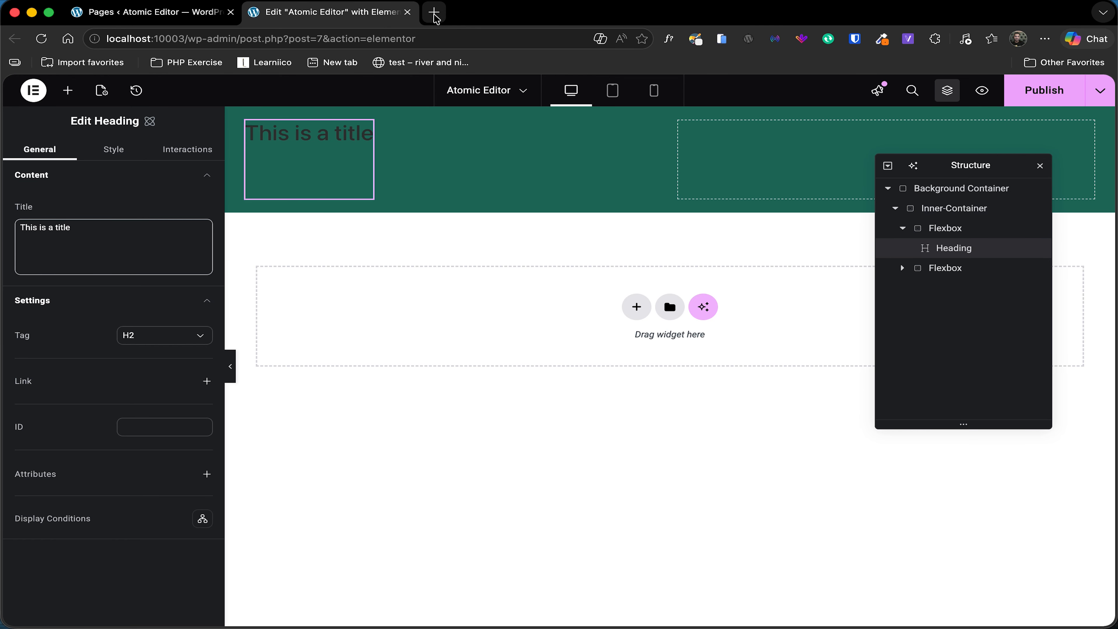
Search the web for lorem ipsum in a new browser tab and copy the "What is Lorem Ipsum?" heading from lipsum.com
click(434, 13)
text(lorem)
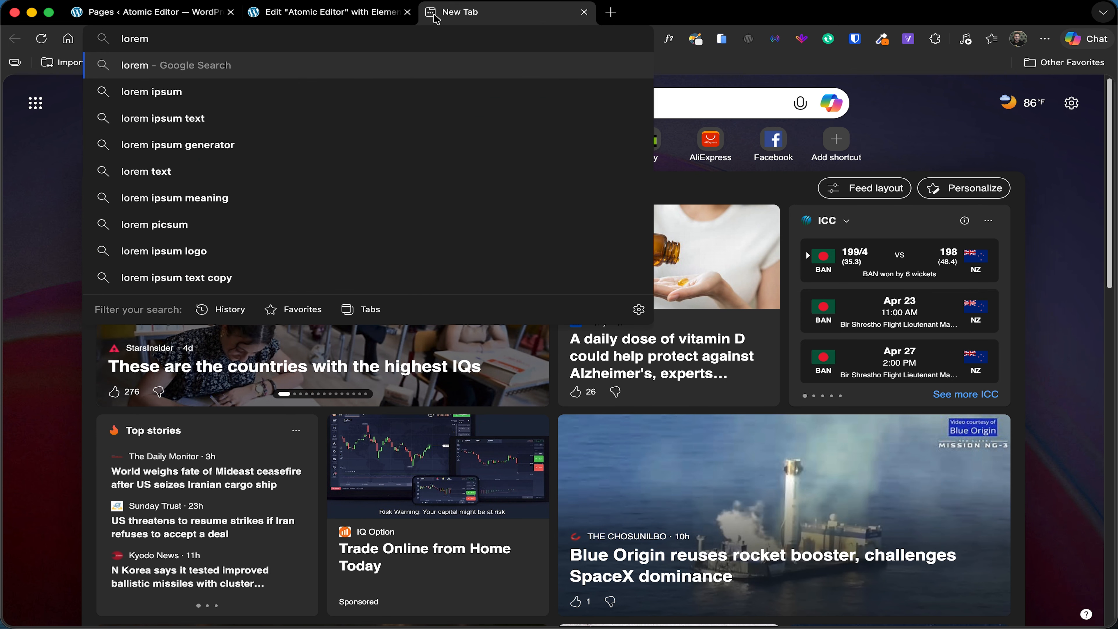
key(Down)
key(Return)
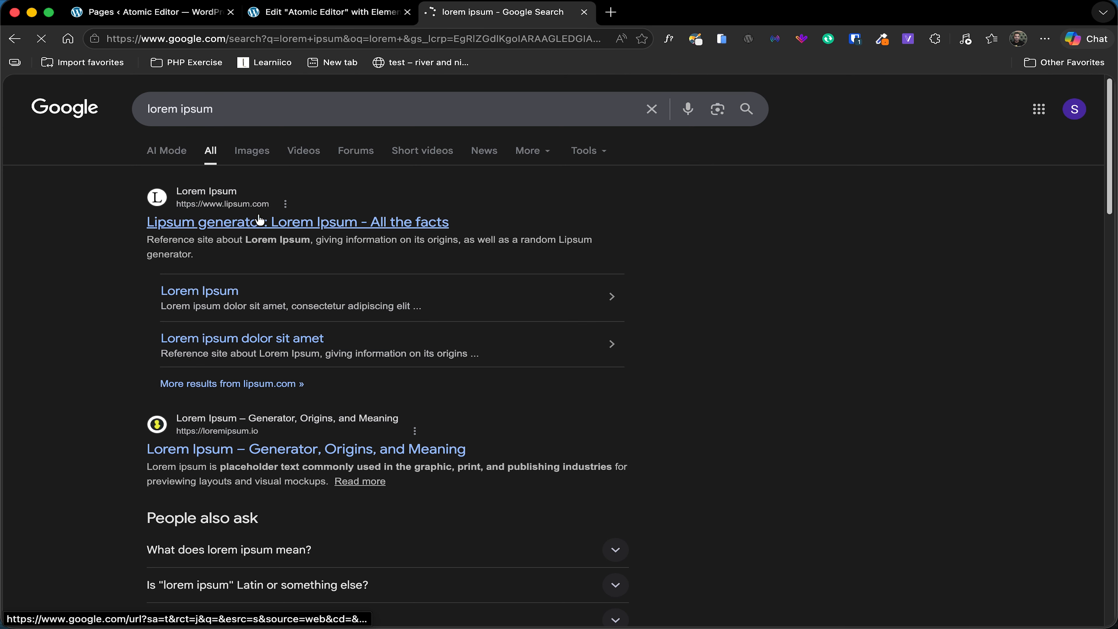
click(295, 153)
triple_click(296, 254)
key(super+c)
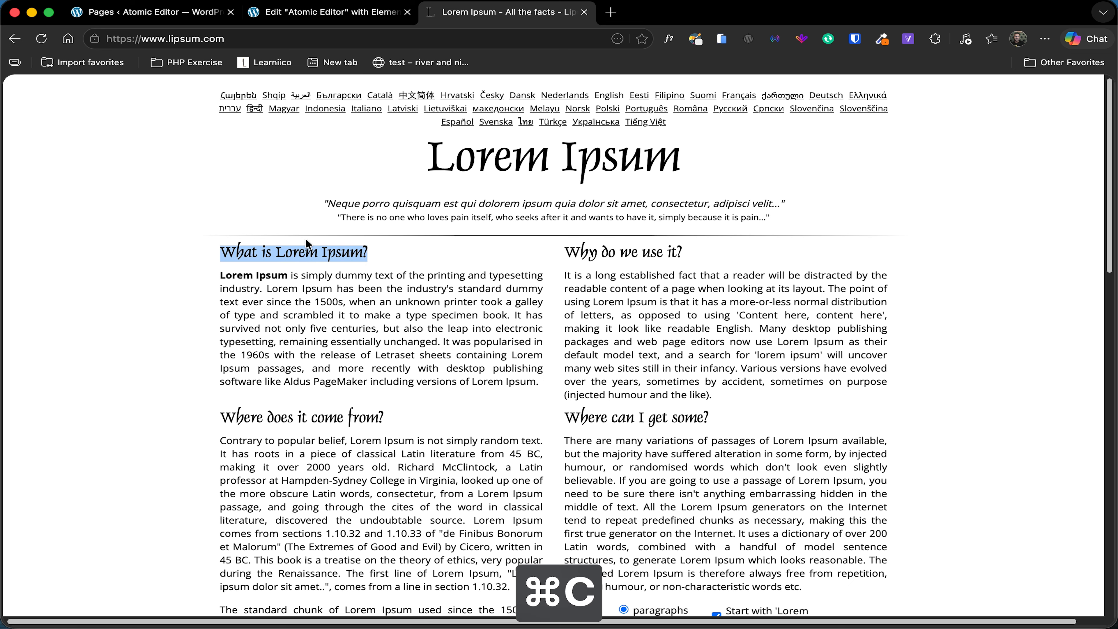
Back in the Elementor editor, replace the Heading's title with the copied text "What is Lorem Ipsum?"
click(339, 13)
click(125, 224)
key(super+a)
key(super+v)
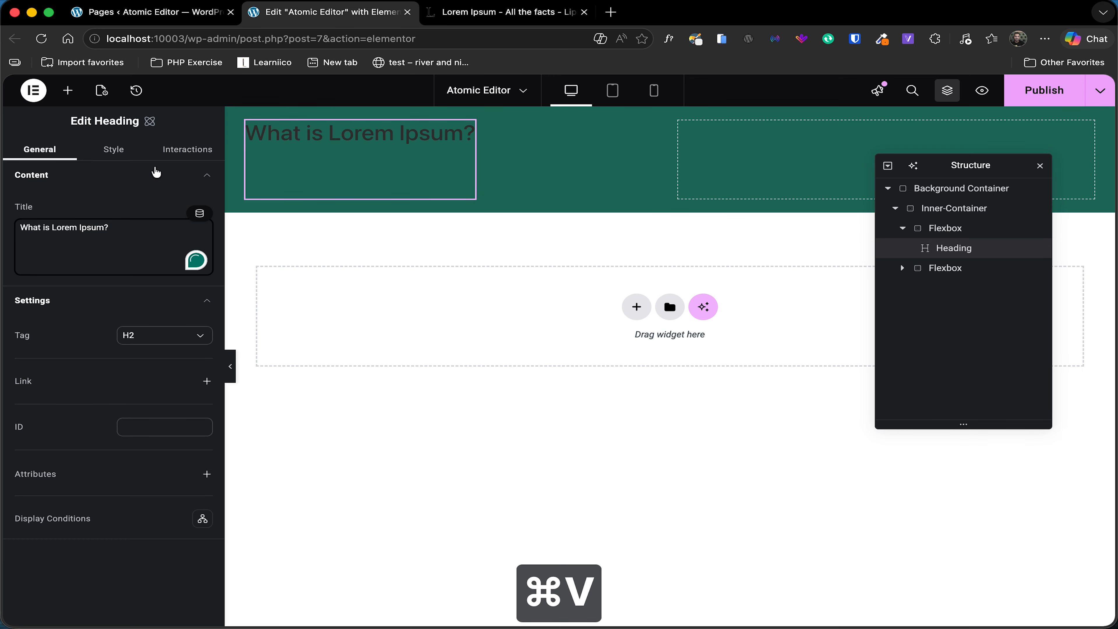
Set the Heading's typography font family to Helvetica
click(109, 150)
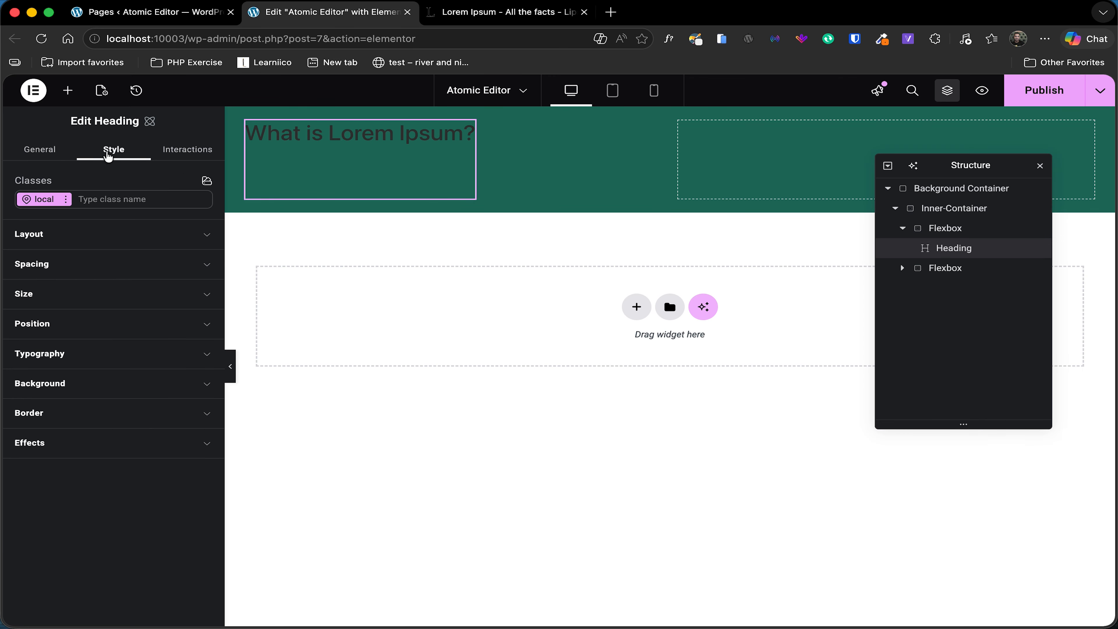
click(66, 354)
scroll(55, 459, down, 3)
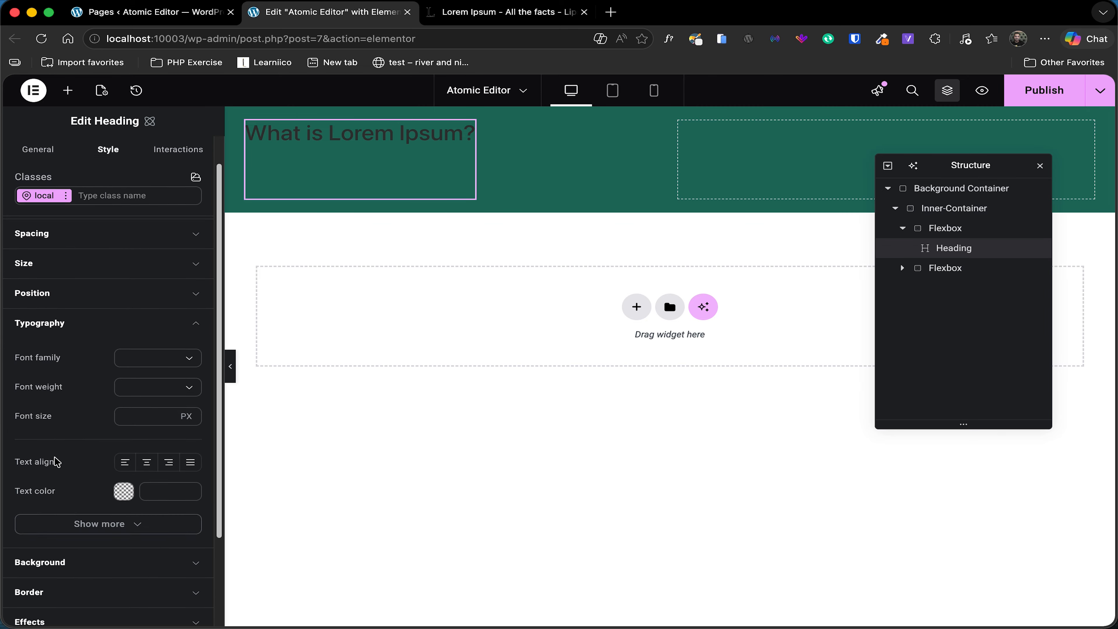
click(182, 310)
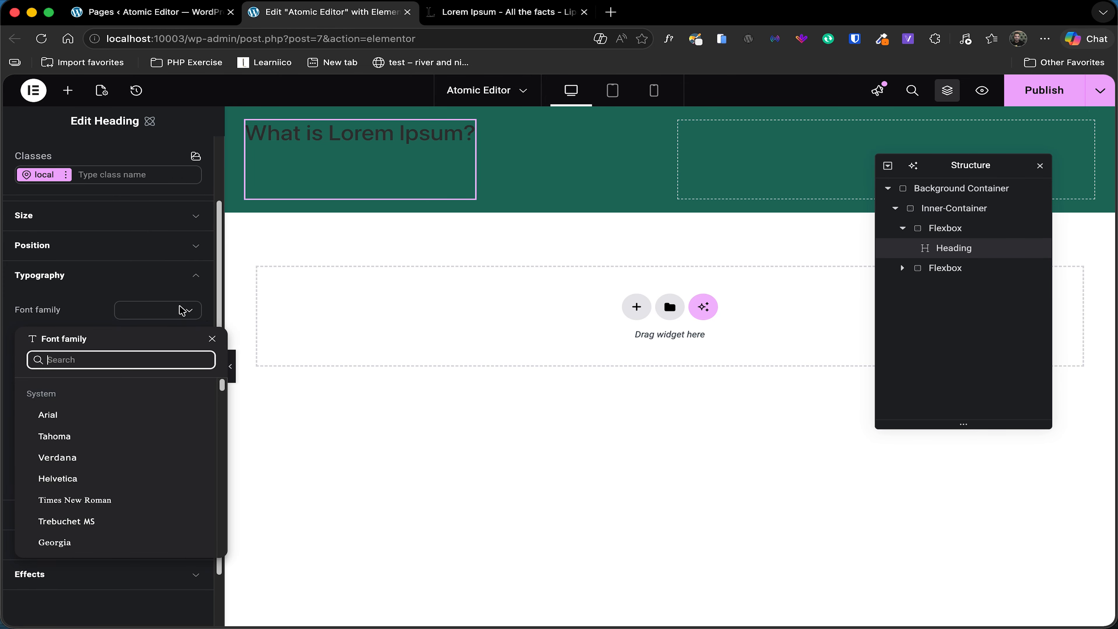
click(74, 478)
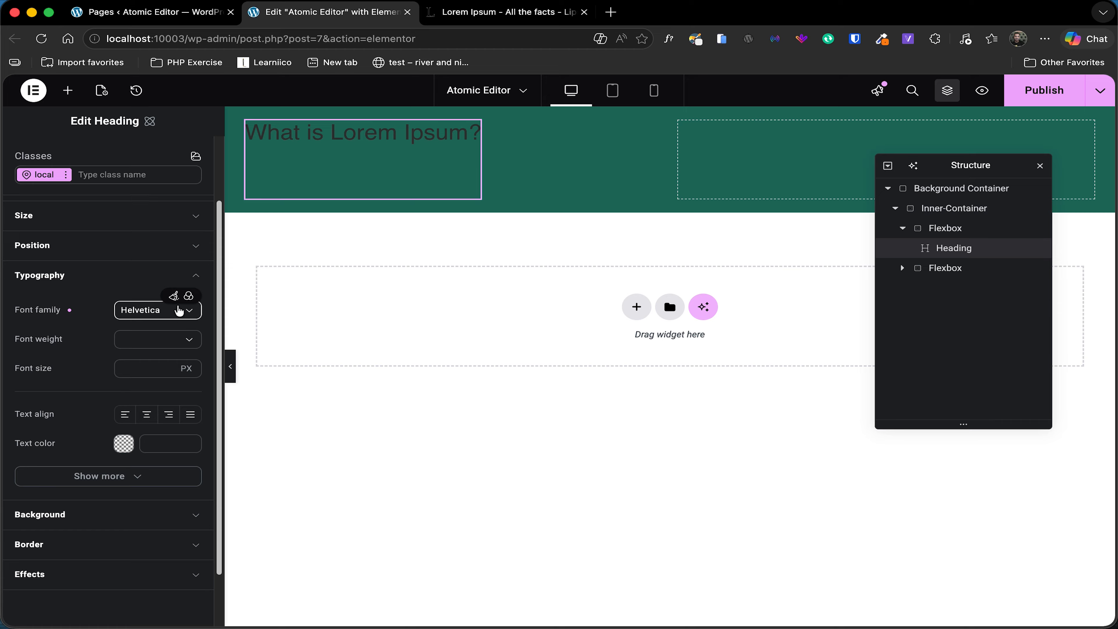
Create a font variable named helvetica with the value Helvetica and apply it to the Heading's font family
click(188, 297)
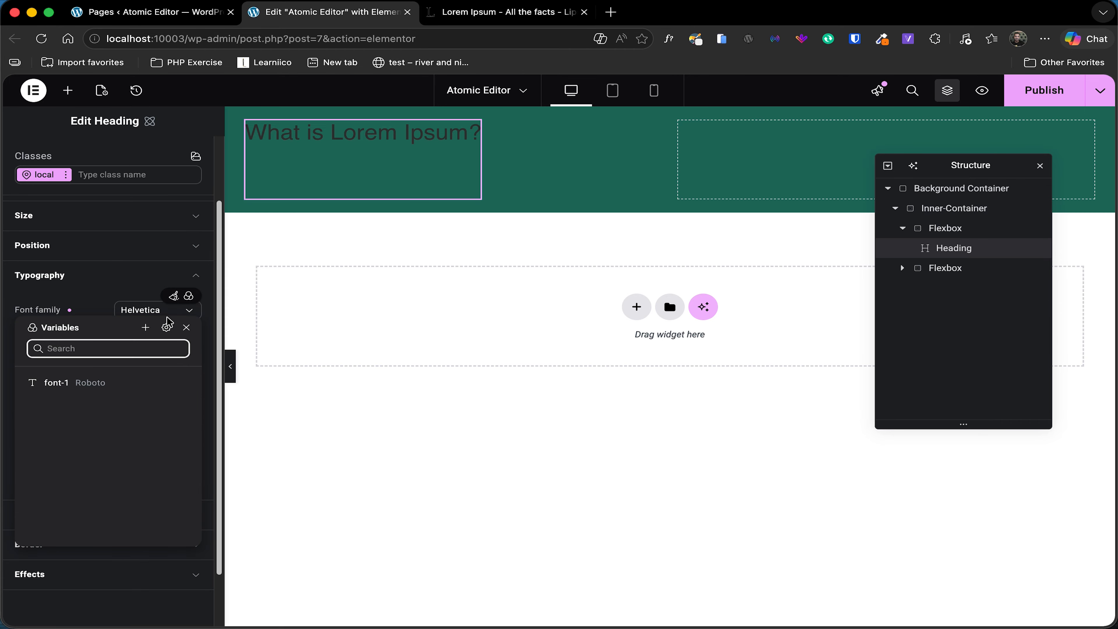
text(helve)
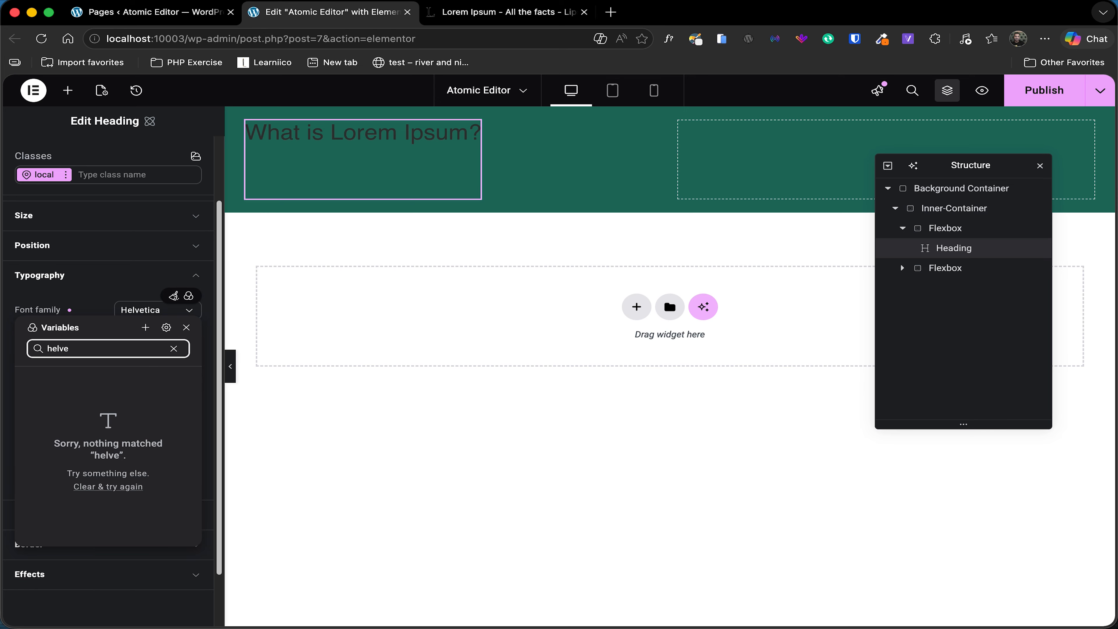
text(tica)
key(super+a)
key(super+x)
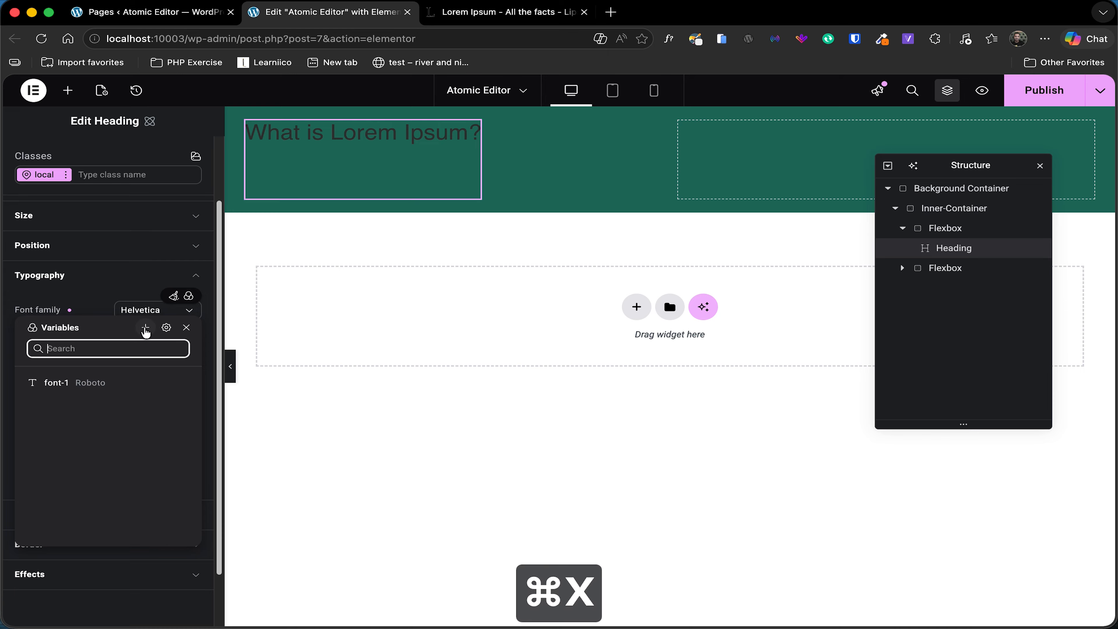
click(146, 327)
key(super+v)
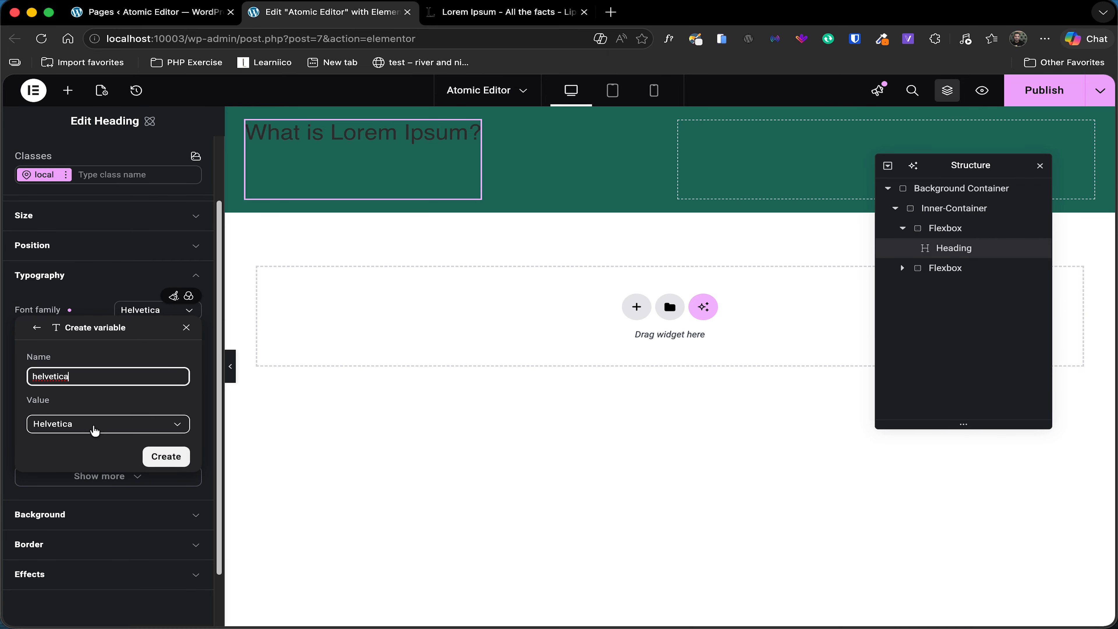
click(94, 425)
click(246, 531)
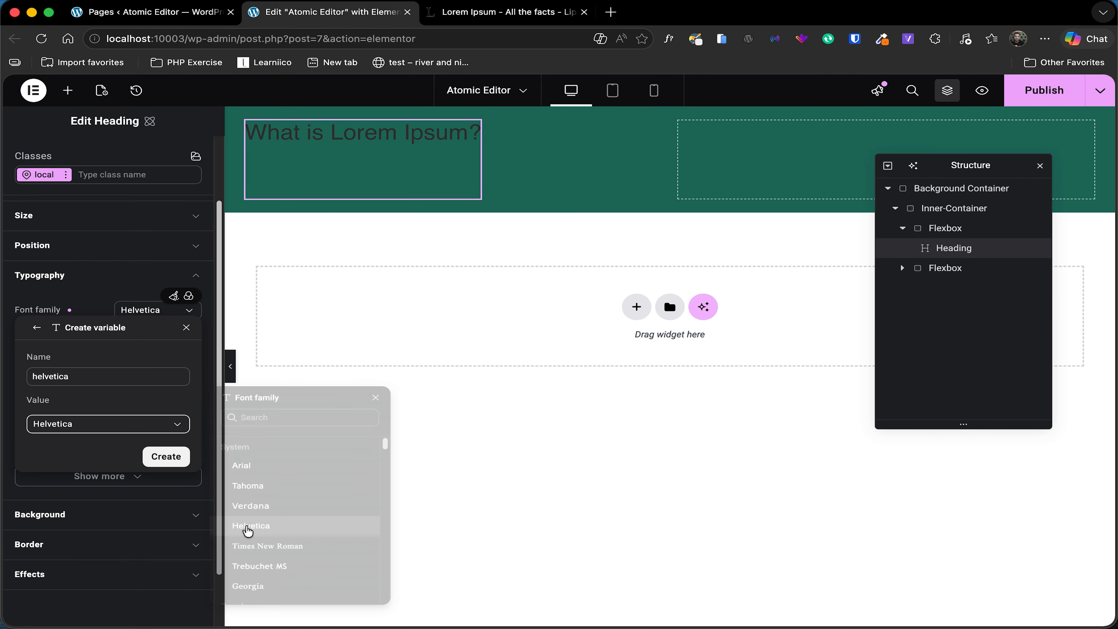
click(166, 466)
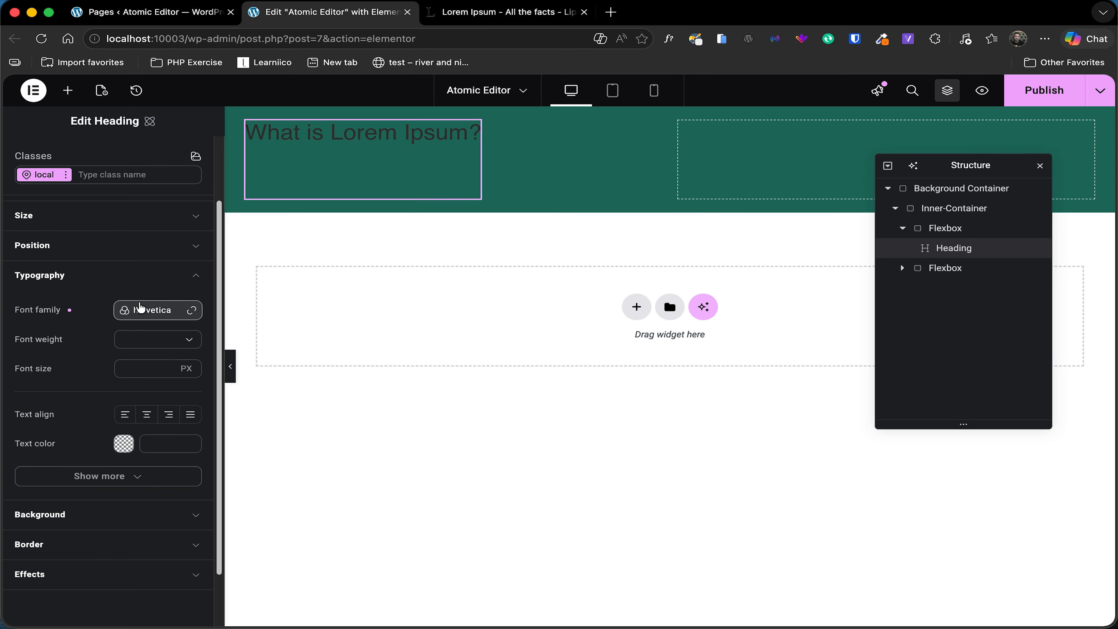
Set the Heading's font weight to 700 - Bold
click(143, 342)
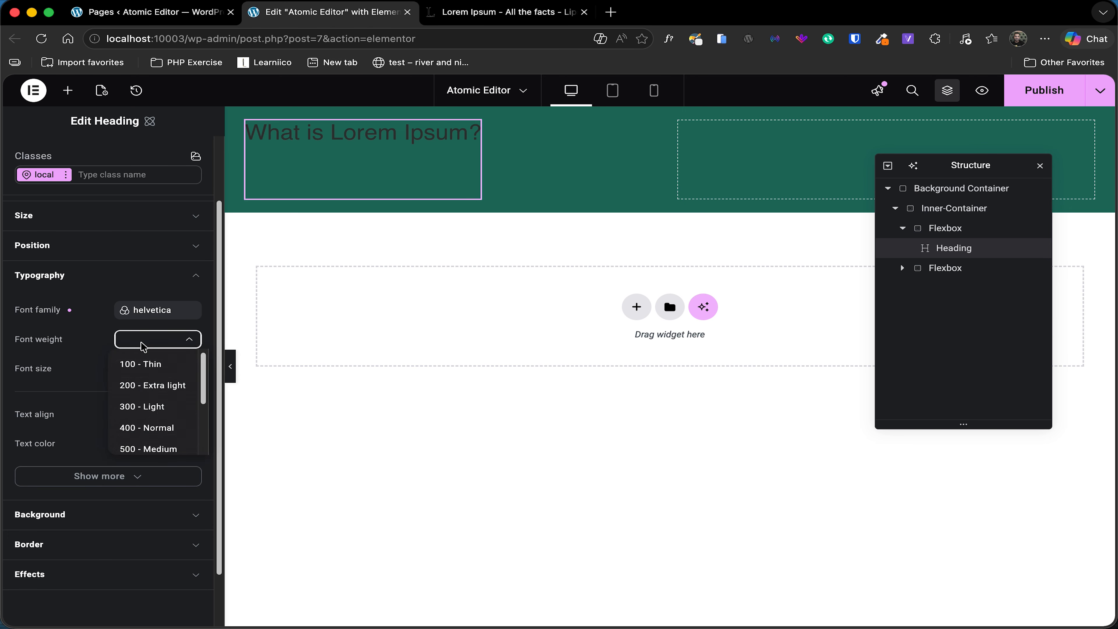
scroll(154, 418, down, 3)
click(154, 438)
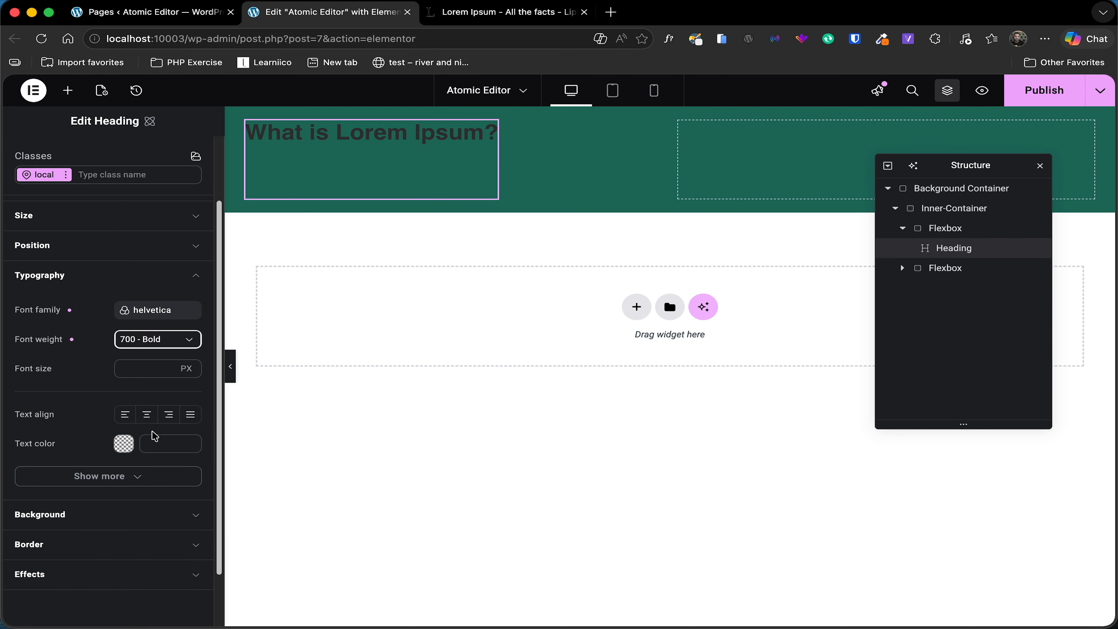
Create a color variable named white-color with a white value and apply it to the Heading's text color
mouse_move(123, 442)
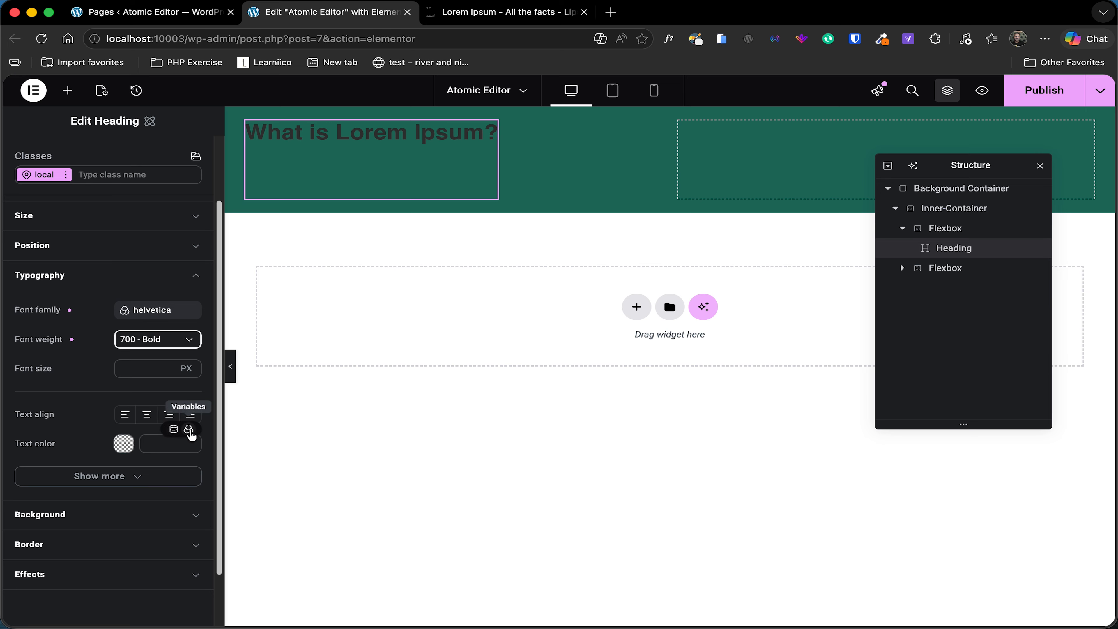
click(189, 429)
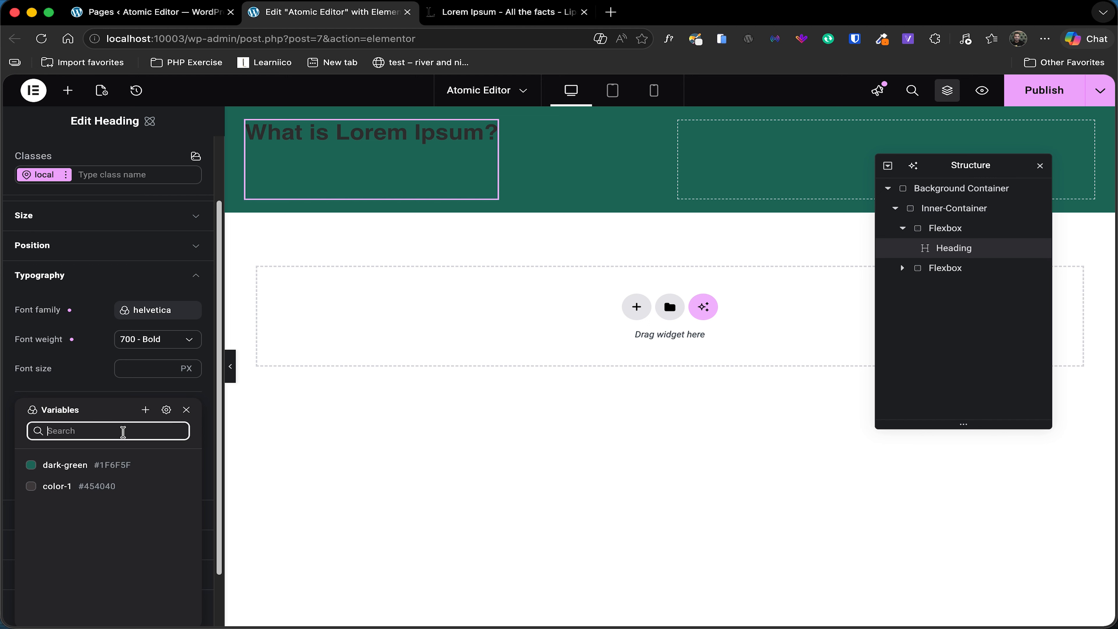
text(white-color)
key(super+a)
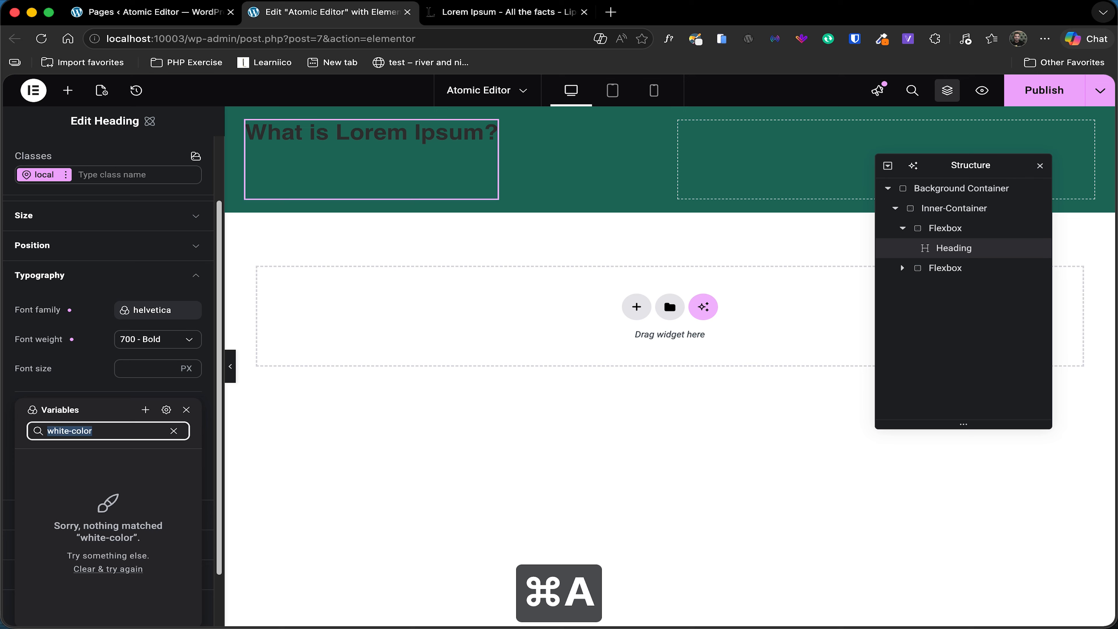
key(super+x)
click(146, 410)
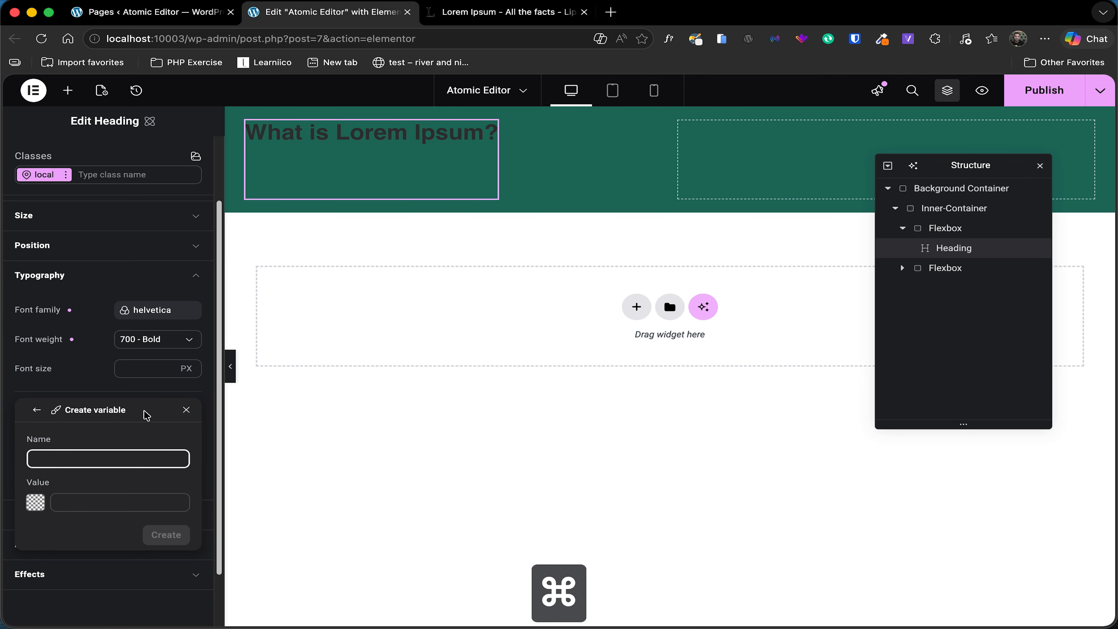
key(super+v)
click(35, 502)
click(249, 421)
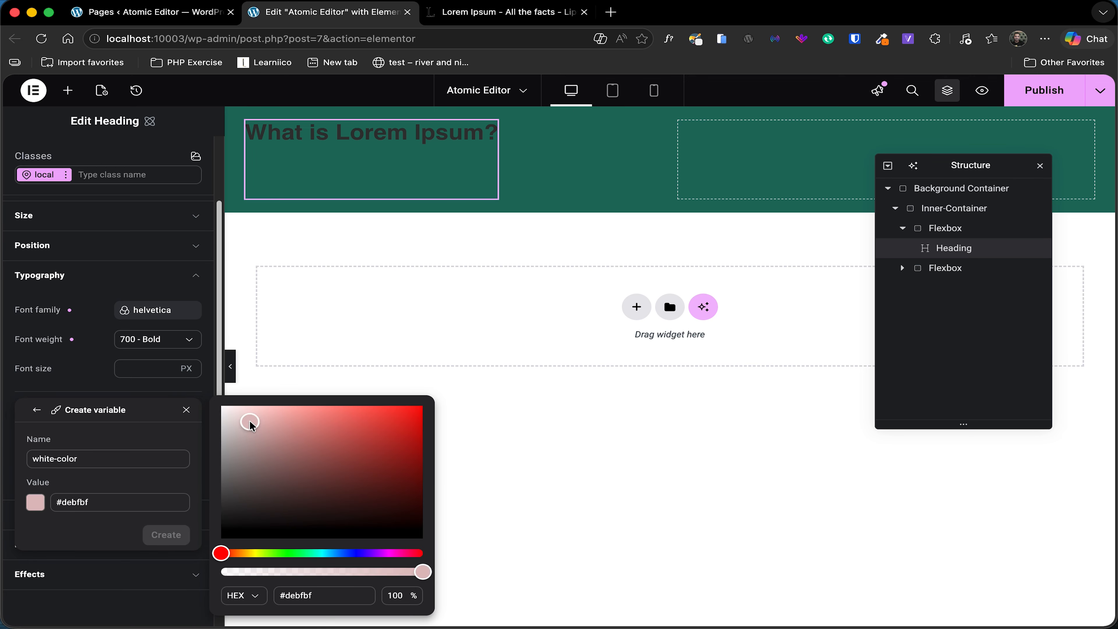
drag(249, 422, 220, 399)
click(155, 534)
click(155, 534)
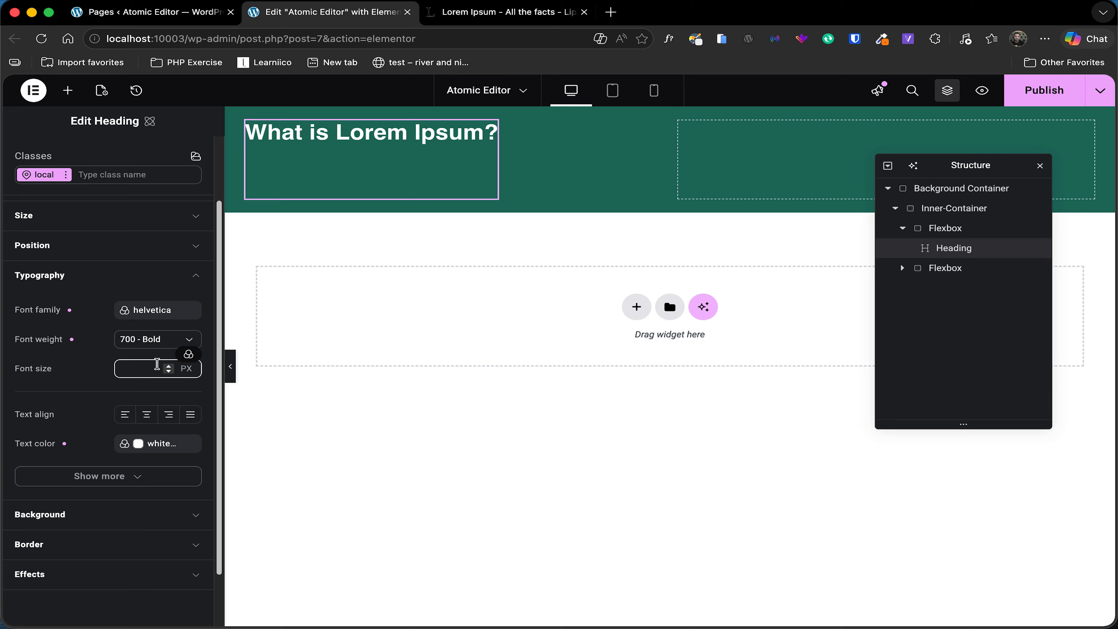
Create a size variable named heading-1-big of 120 px and apply it to the Heading's font size
click(189, 355)
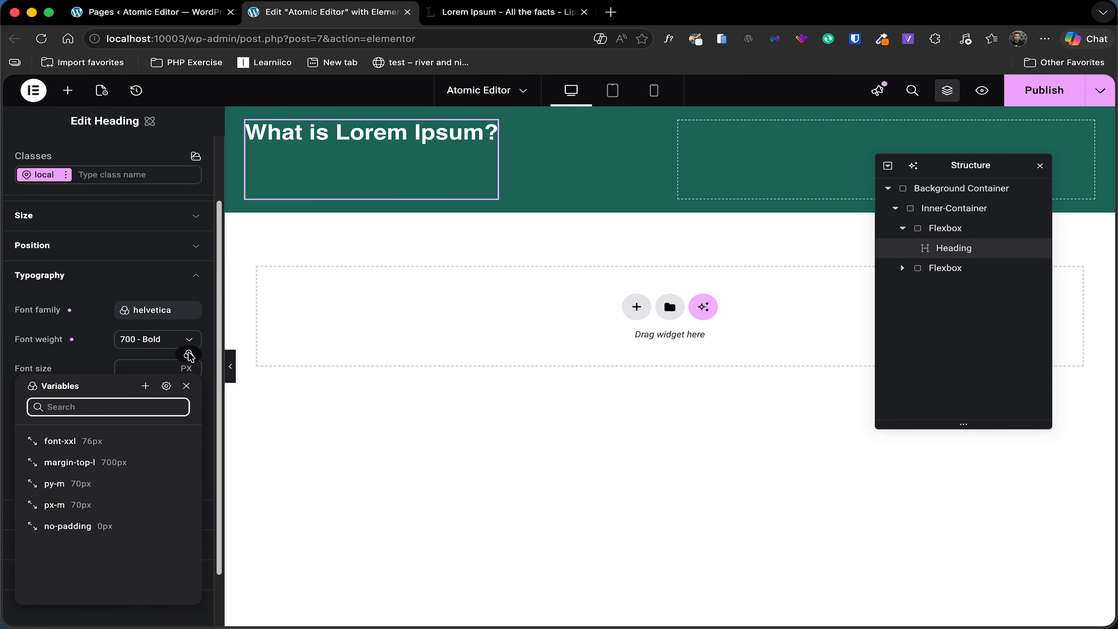
text(h1)
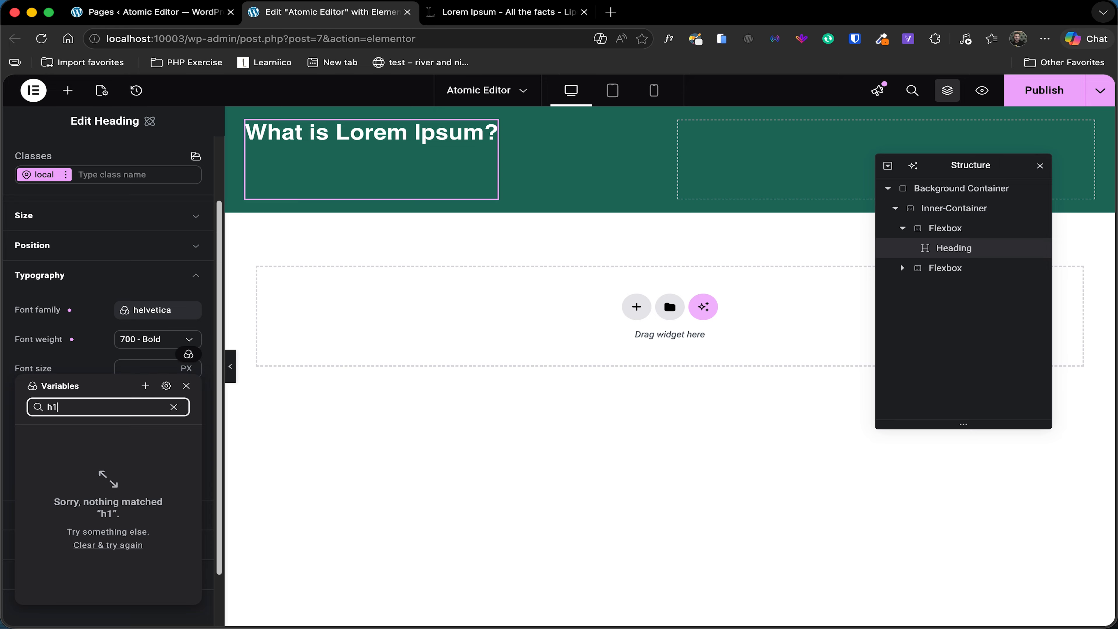
key(BackSpace)
key(BackSpace)
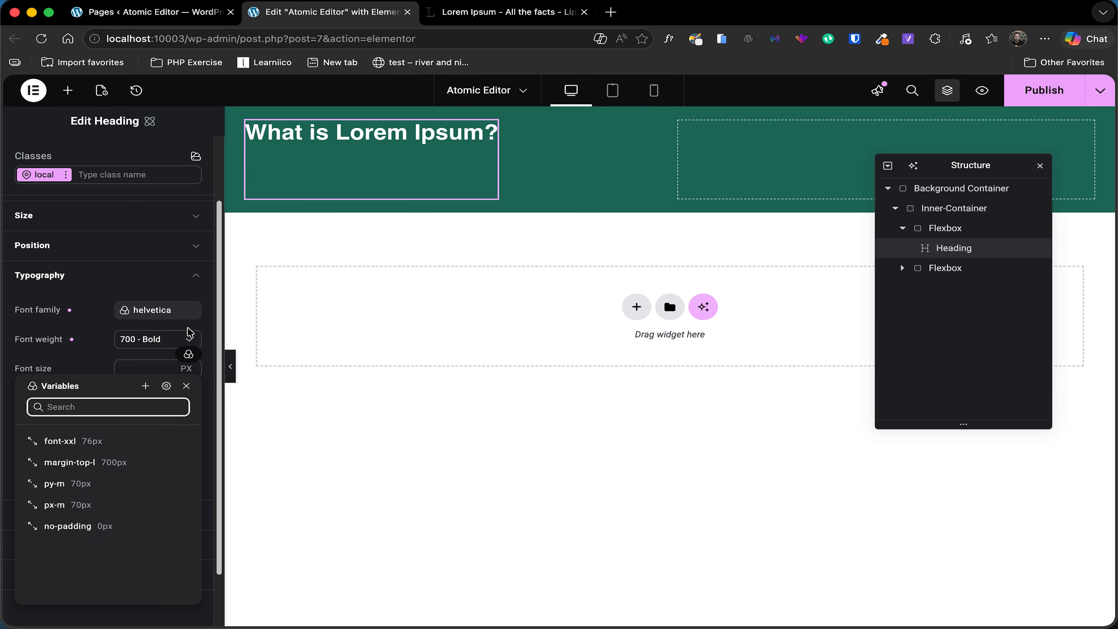
click(144, 388)
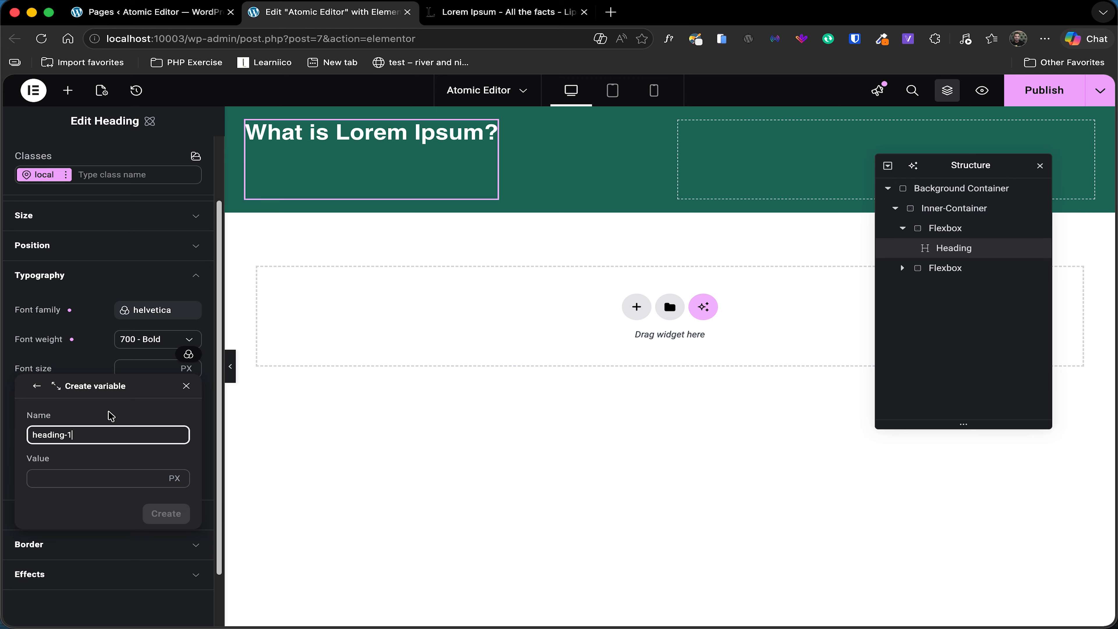
click(82, 472)
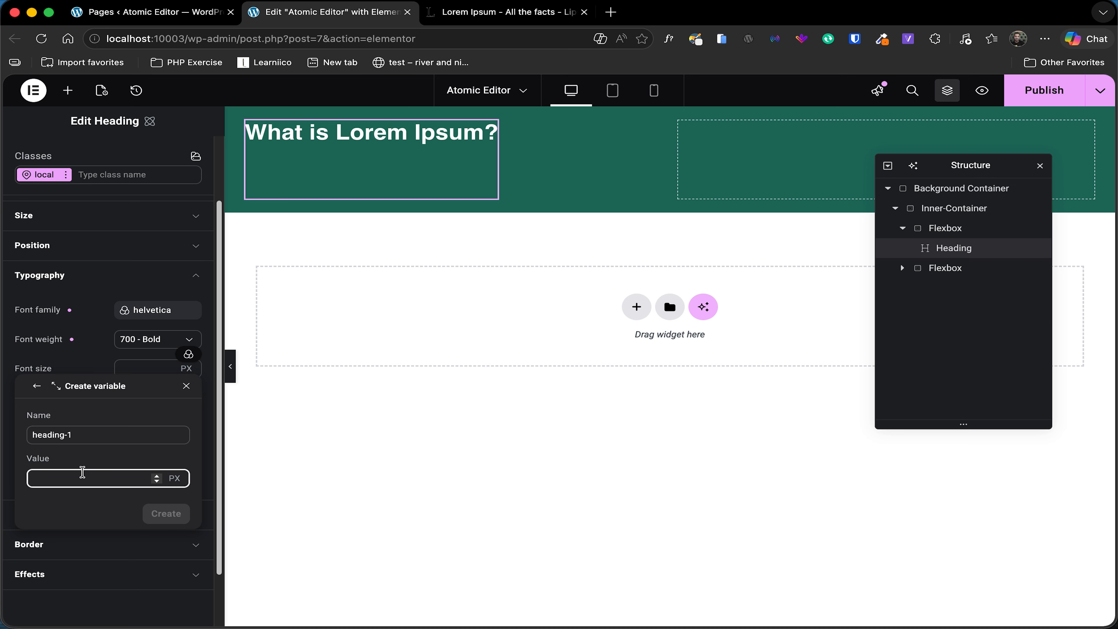
click(101, 434)
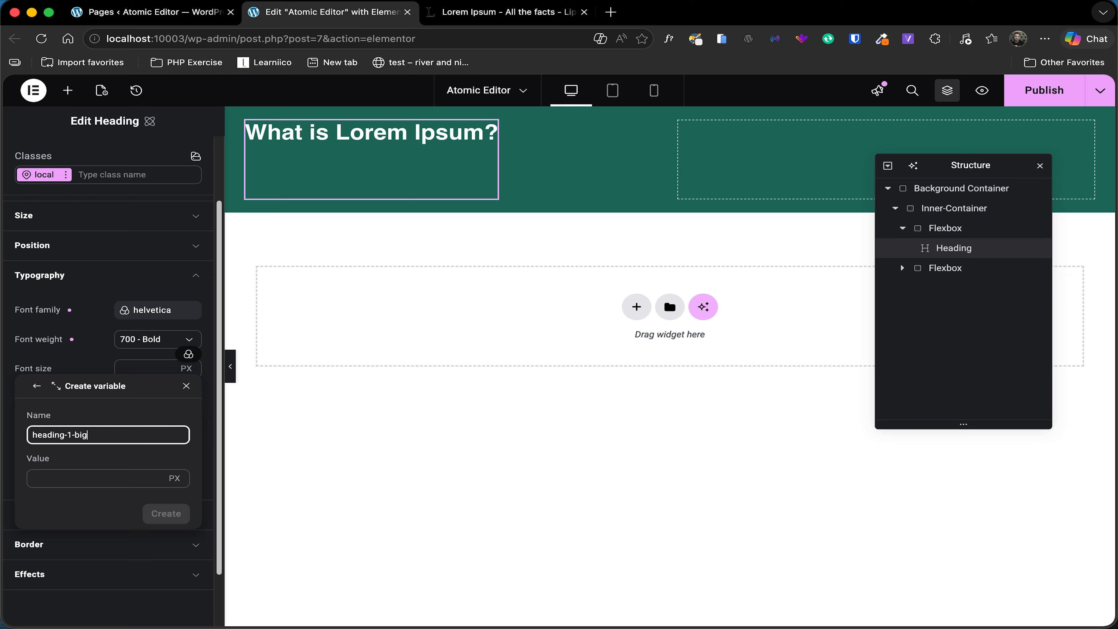
click(66, 477)
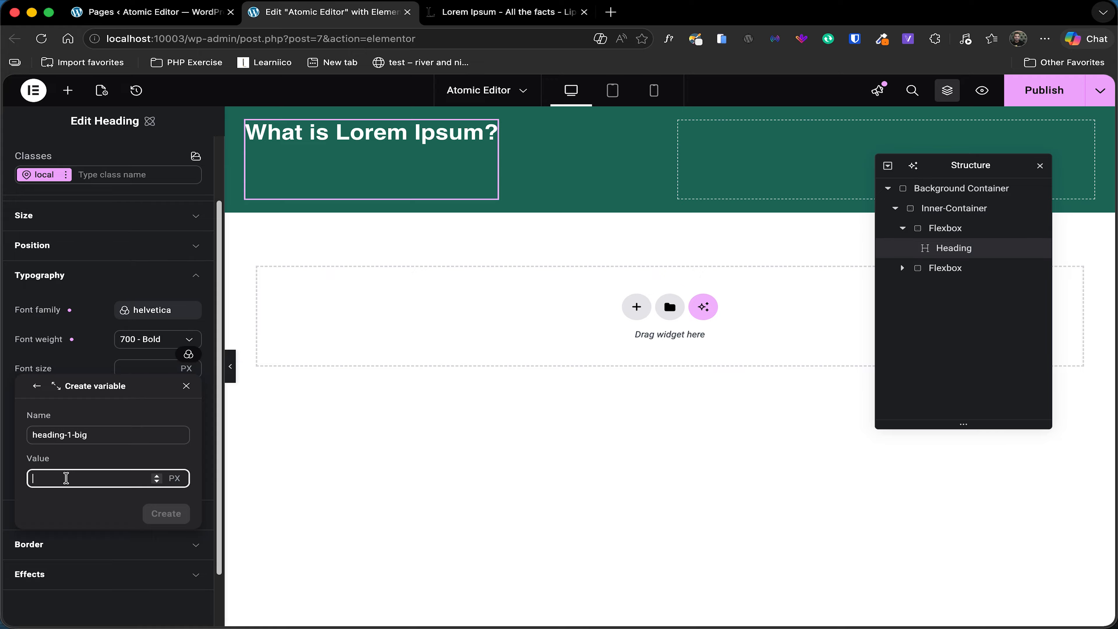
text(120)
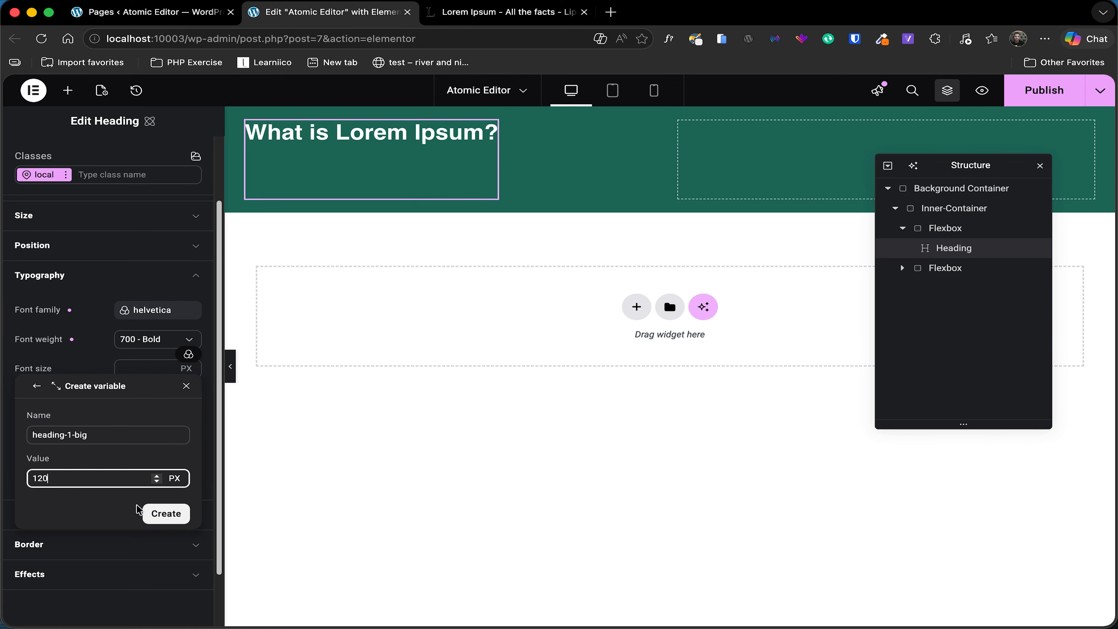
click(163, 512)
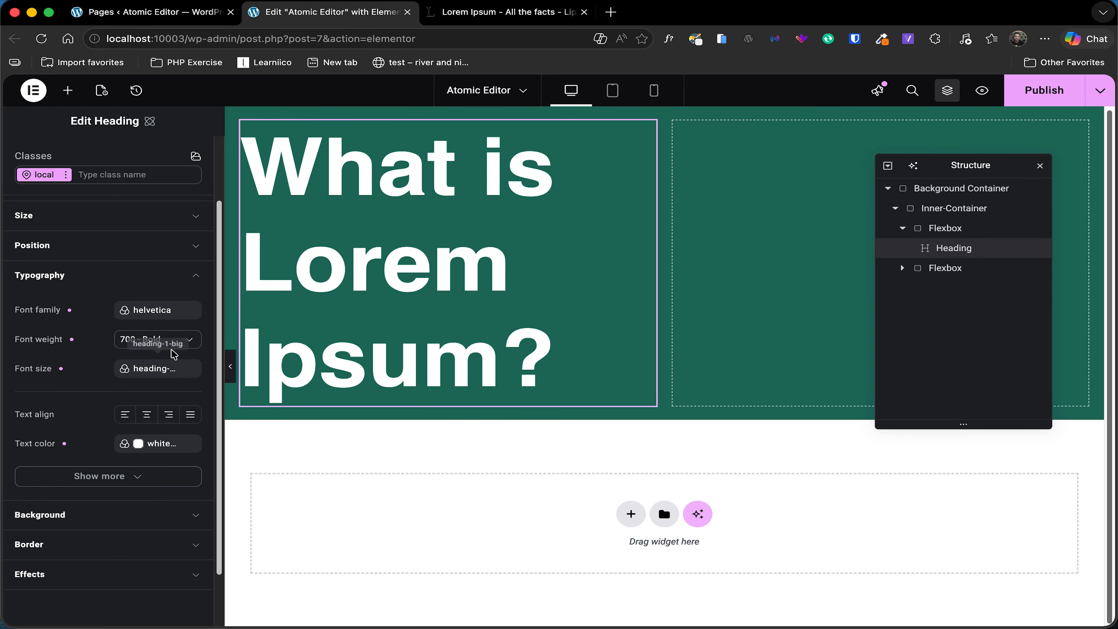
Edit the heading-1-big variable and set its value to 80 px
click(155, 370)
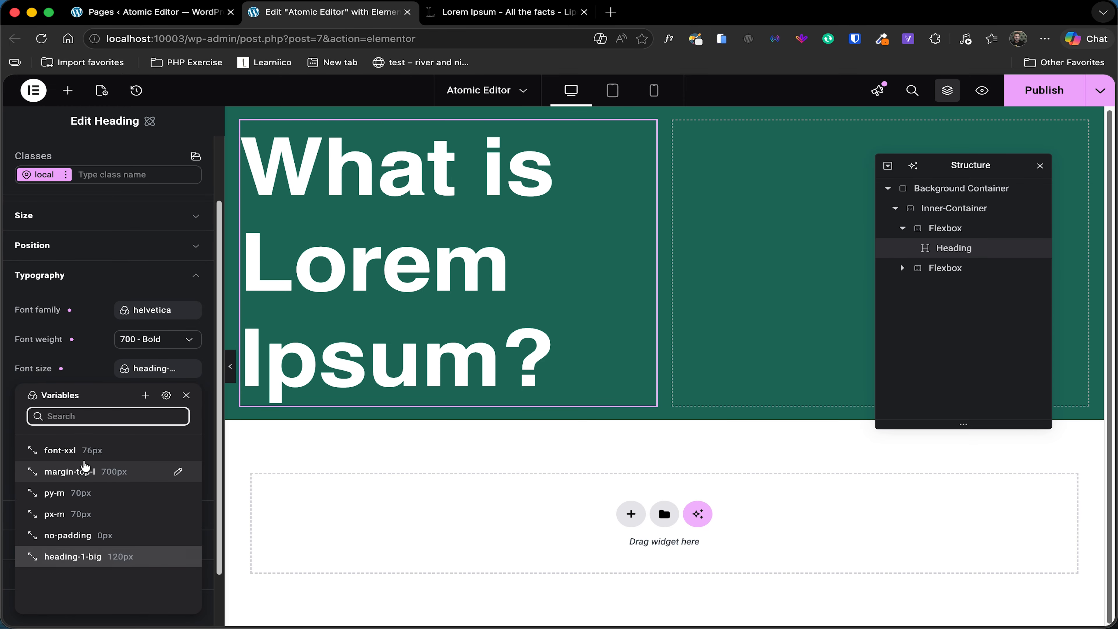
click(150, 374)
click(150, 374)
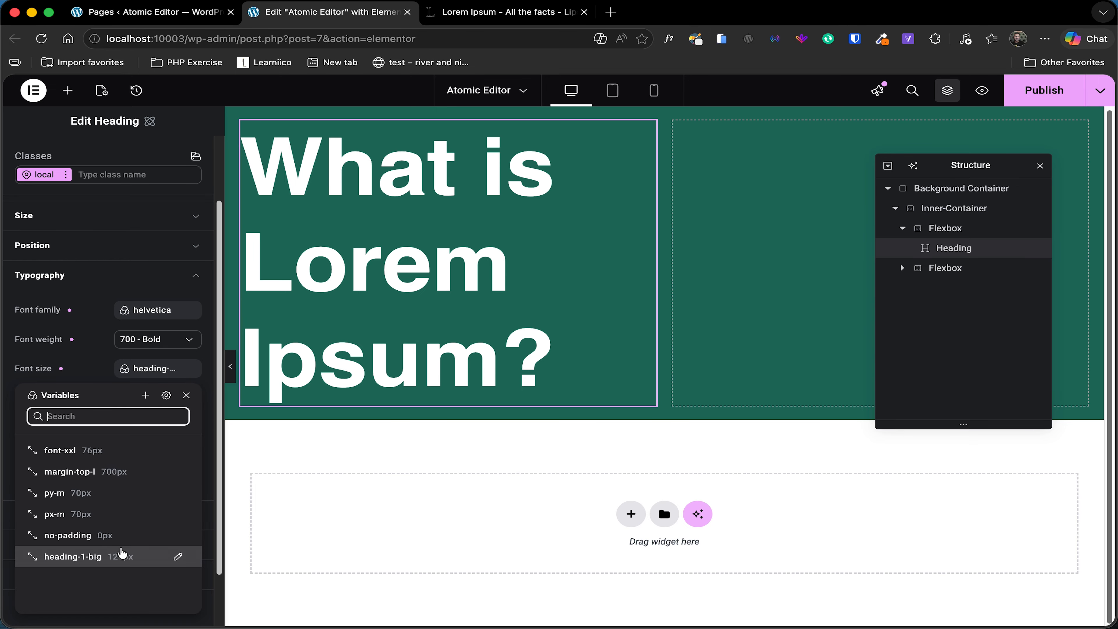
click(178, 557)
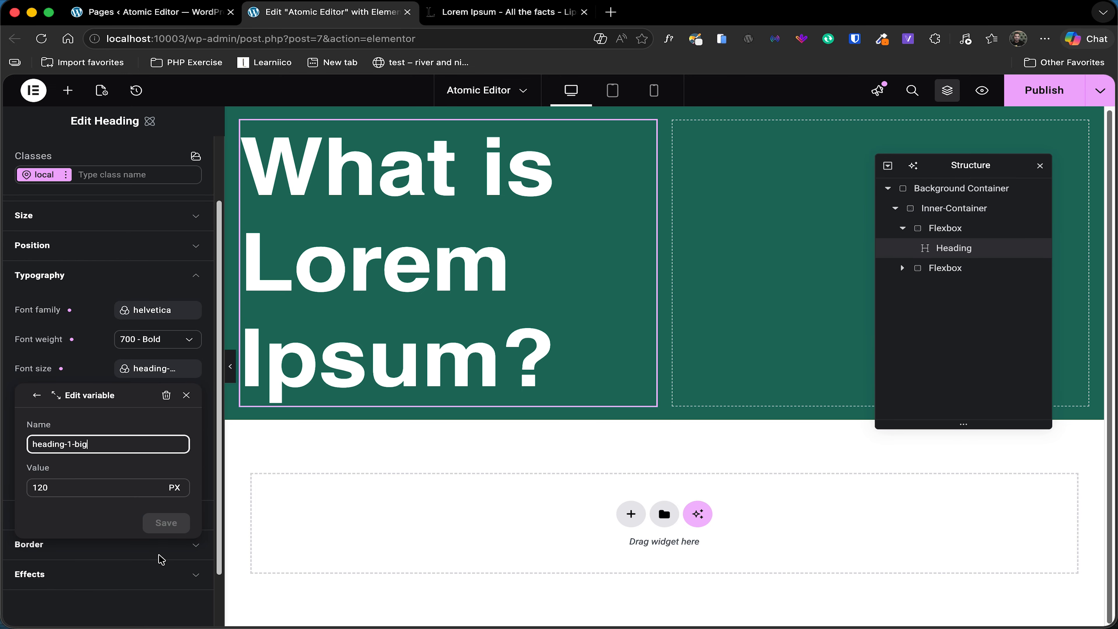
double_click(68, 484)
text(80)
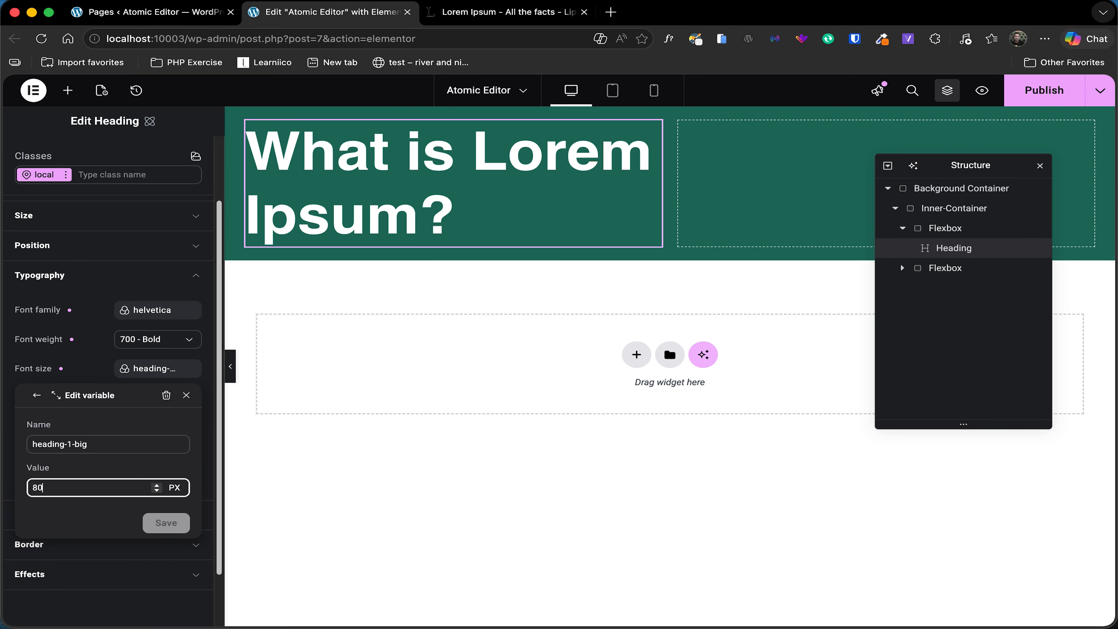
Try to set the heading-1-big variable's value to 70 px
key(BackSpace)
key(BackSpace)
text(70)
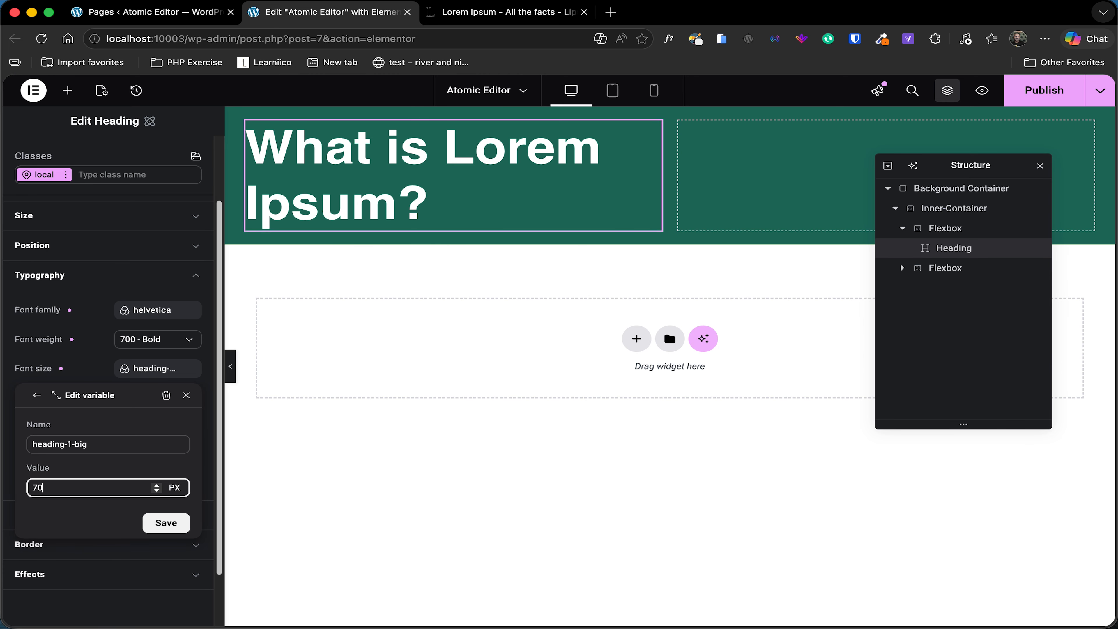
key(Return)
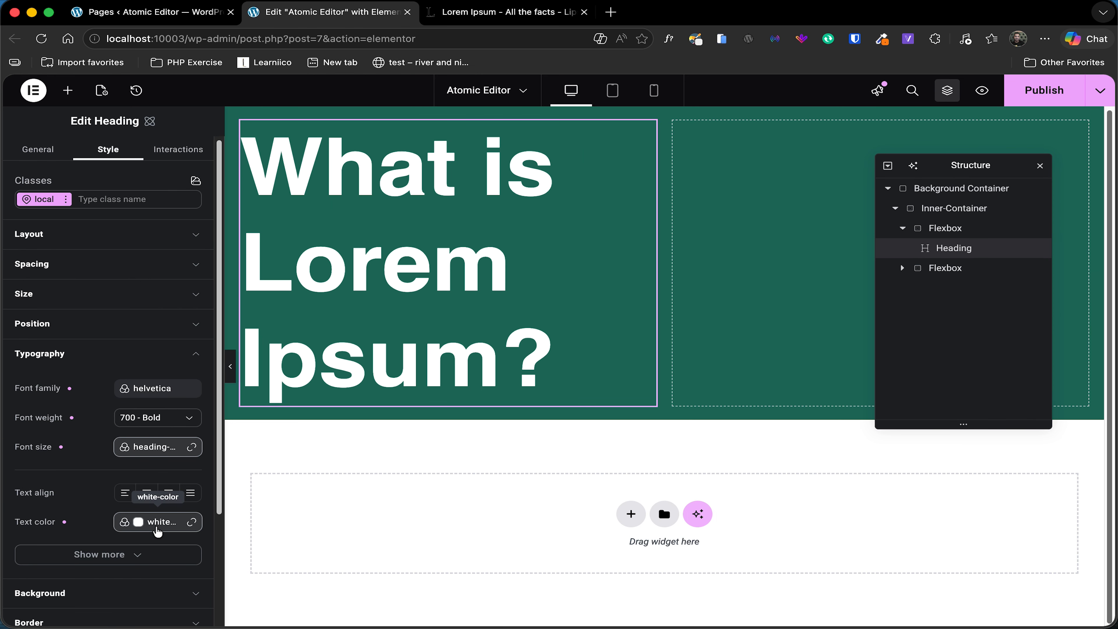
Edit the Heading's font size variable heading-1-big to 70 px and save it, suppressing future live-change warnings
click(157, 523)
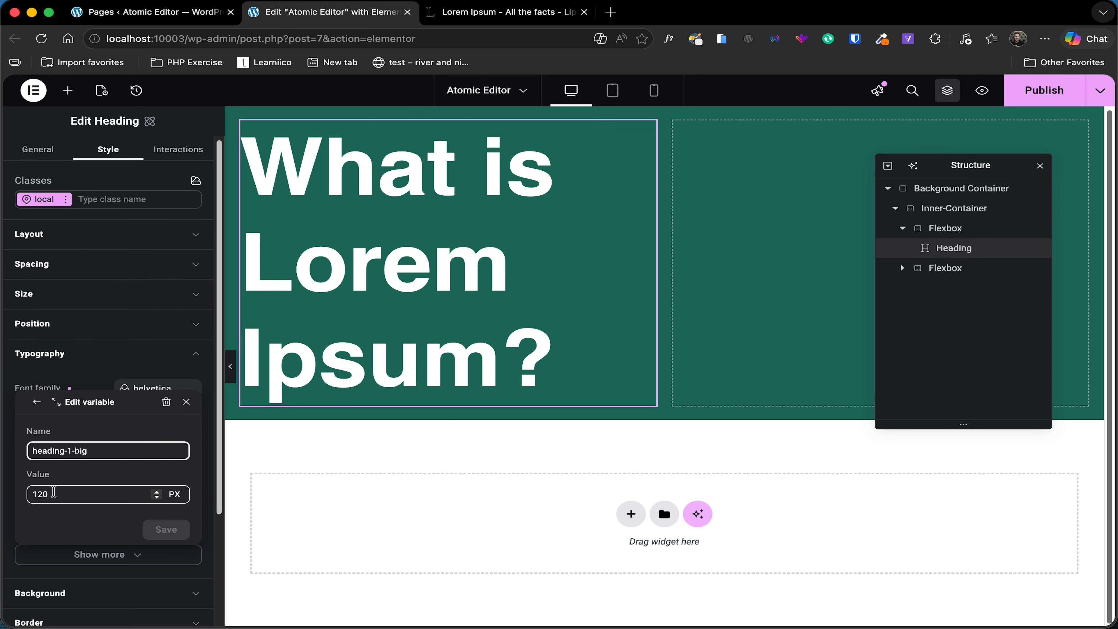
double_click(54, 491)
text(70)
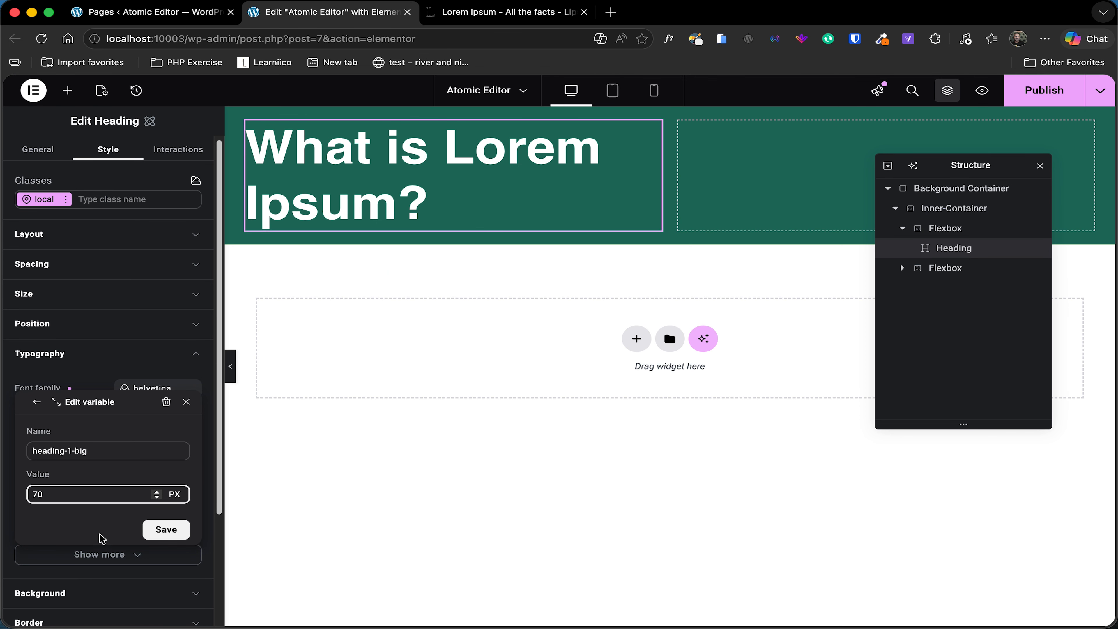
click(166, 528)
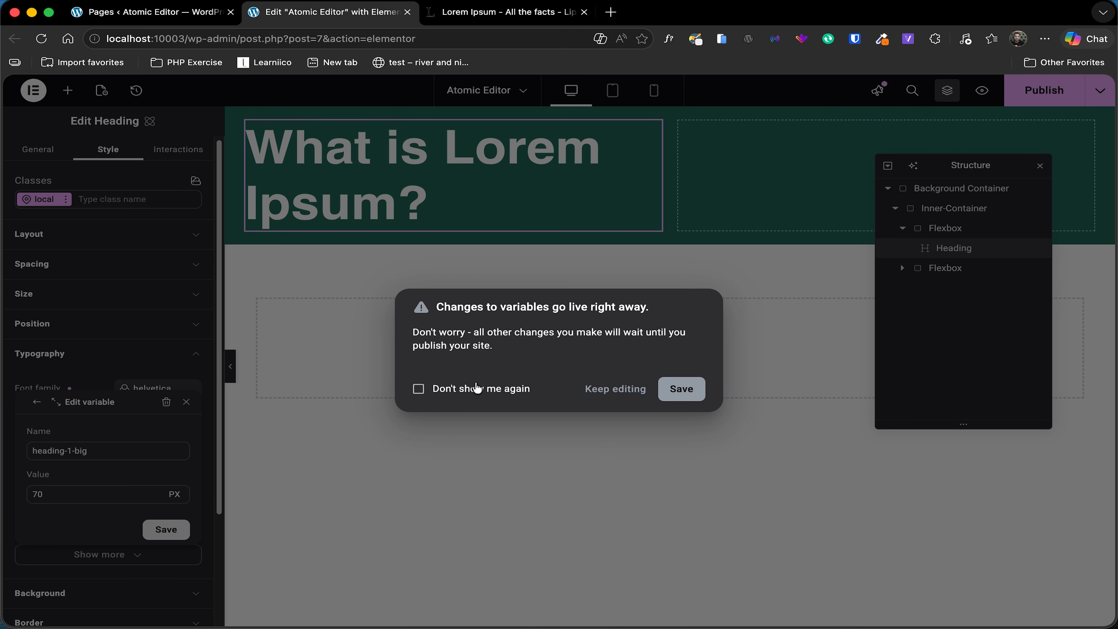
click(477, 389)
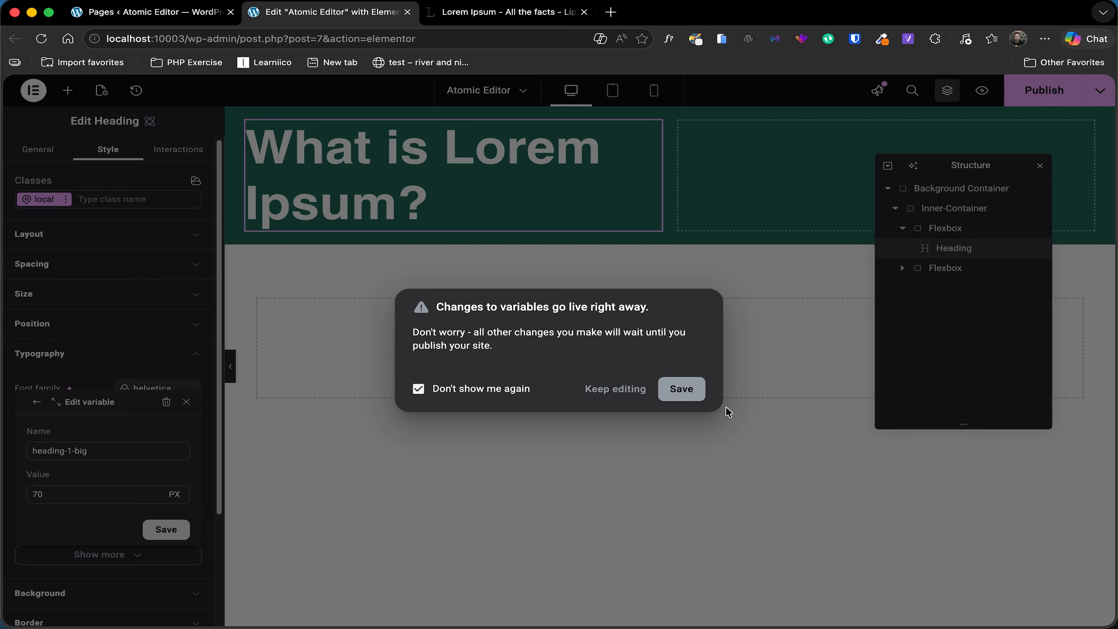
click(683, 401)
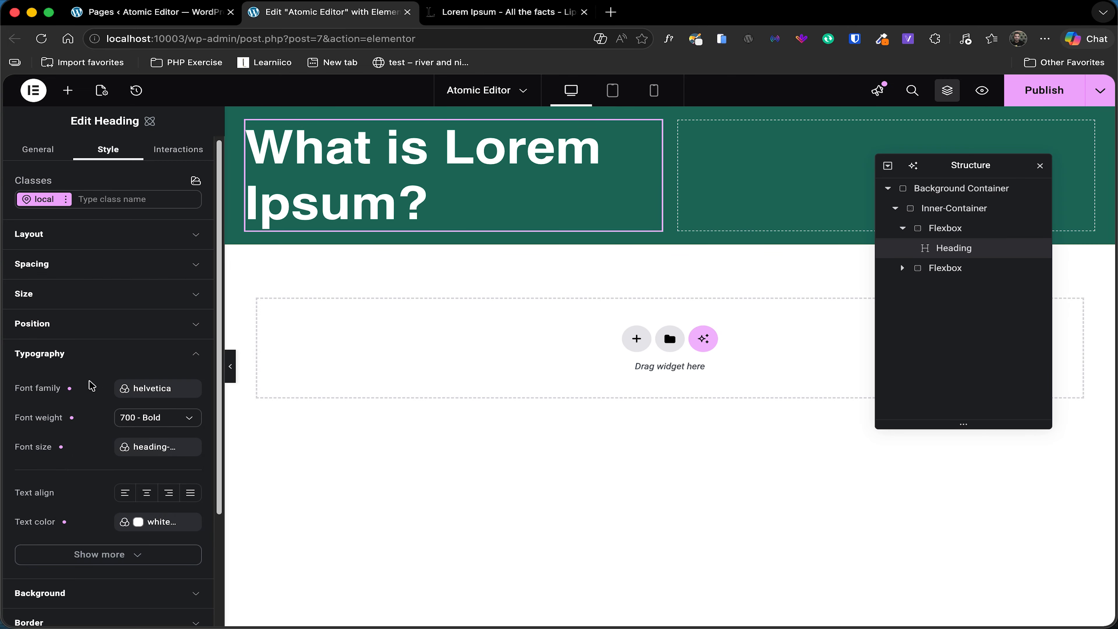
Change the Heading's HTML tag to H1
click(39, 149)
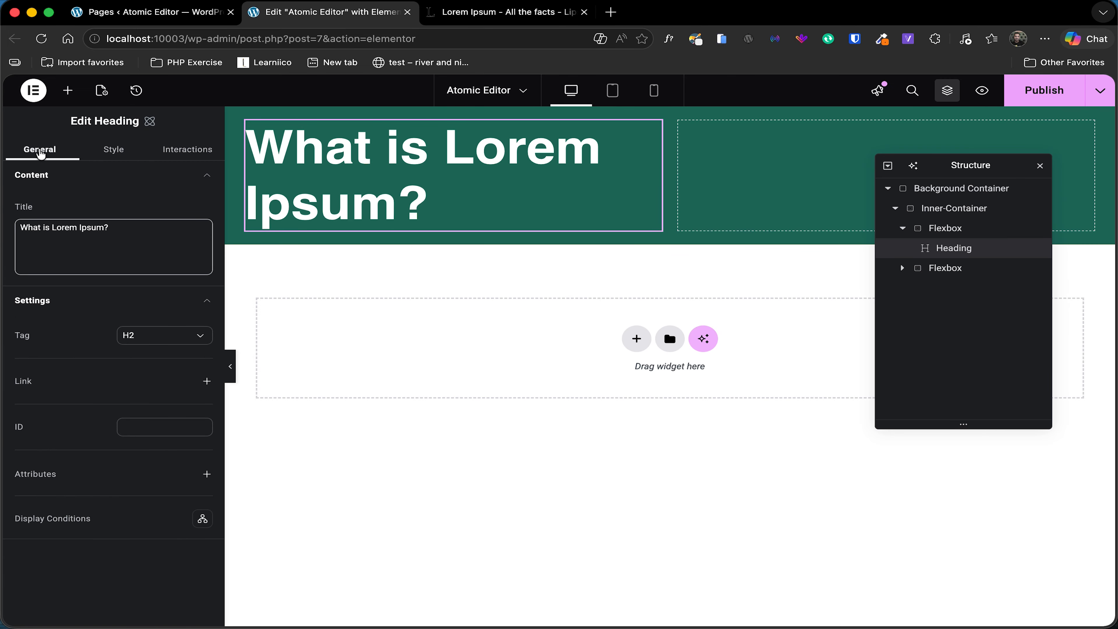
click(147, 335)
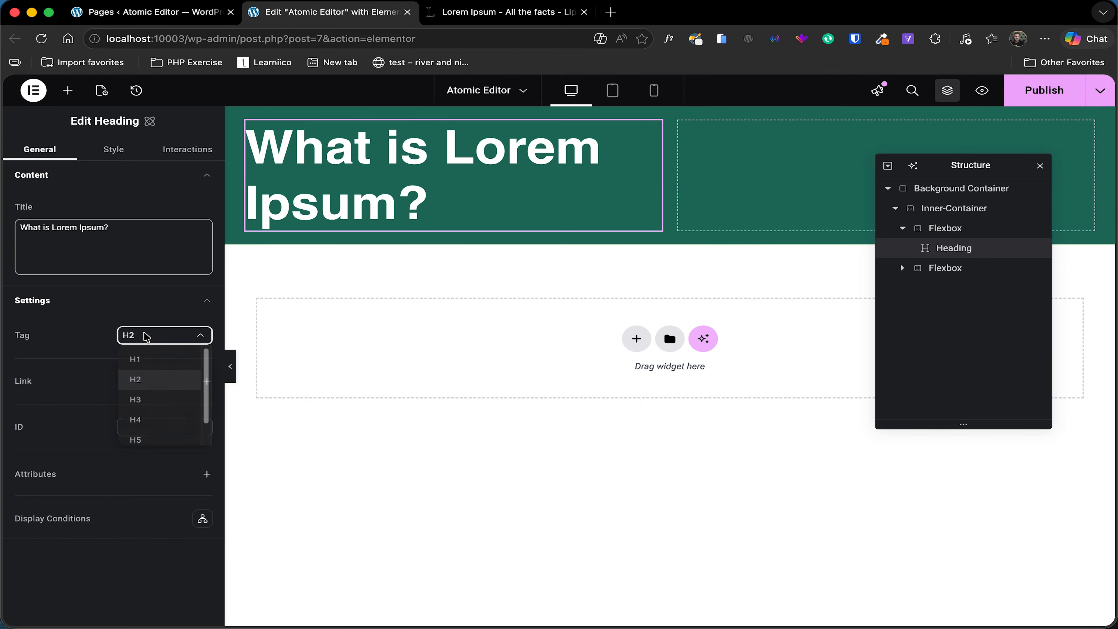
click(149, 368)
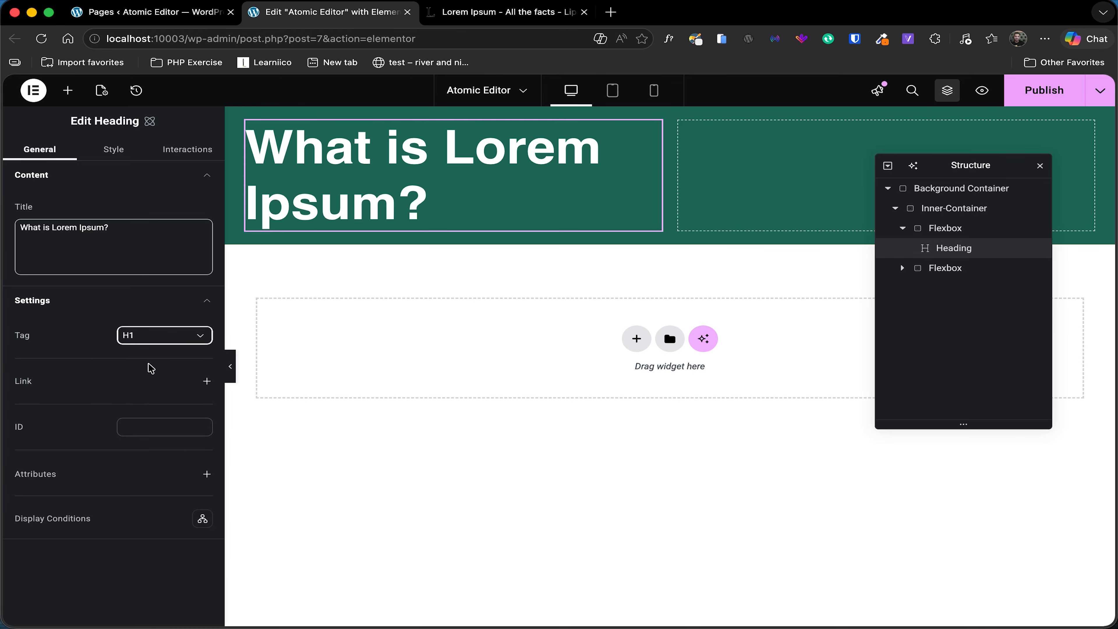
Create a new class named heading-one-big on the Heading
click(108, 150)
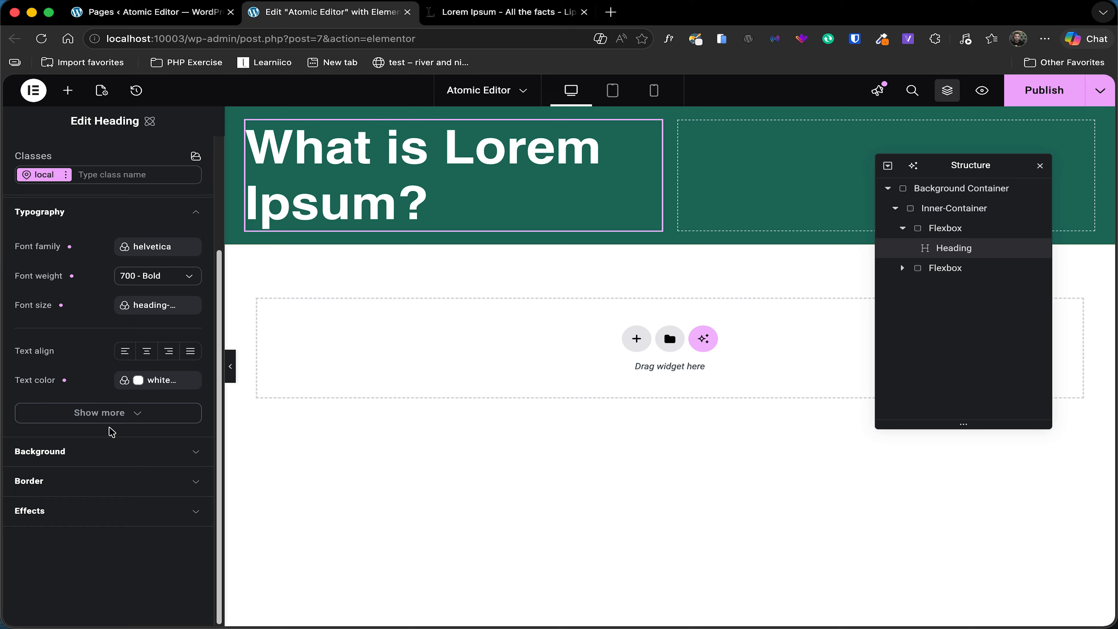
click(89, 200)
click(60, 480)
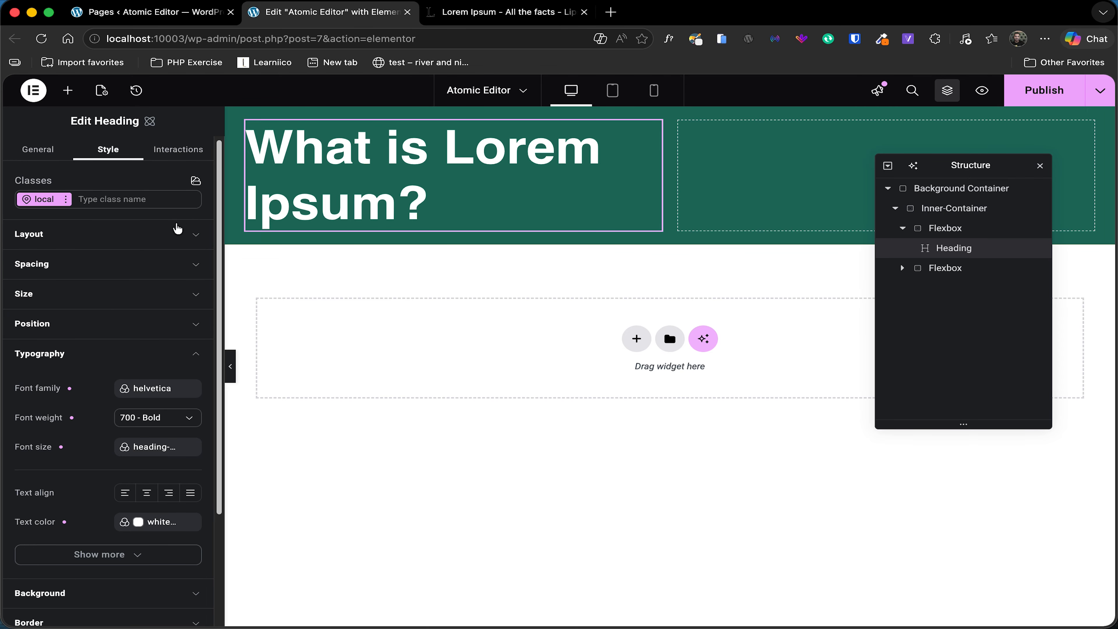
click(125, 198)
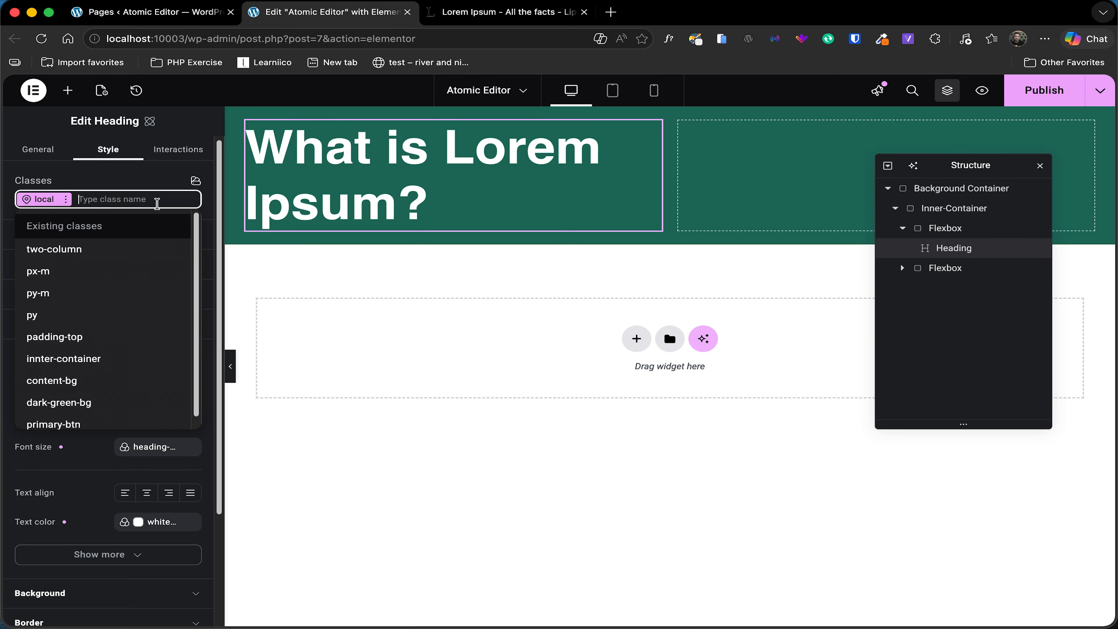
text(heading-one)
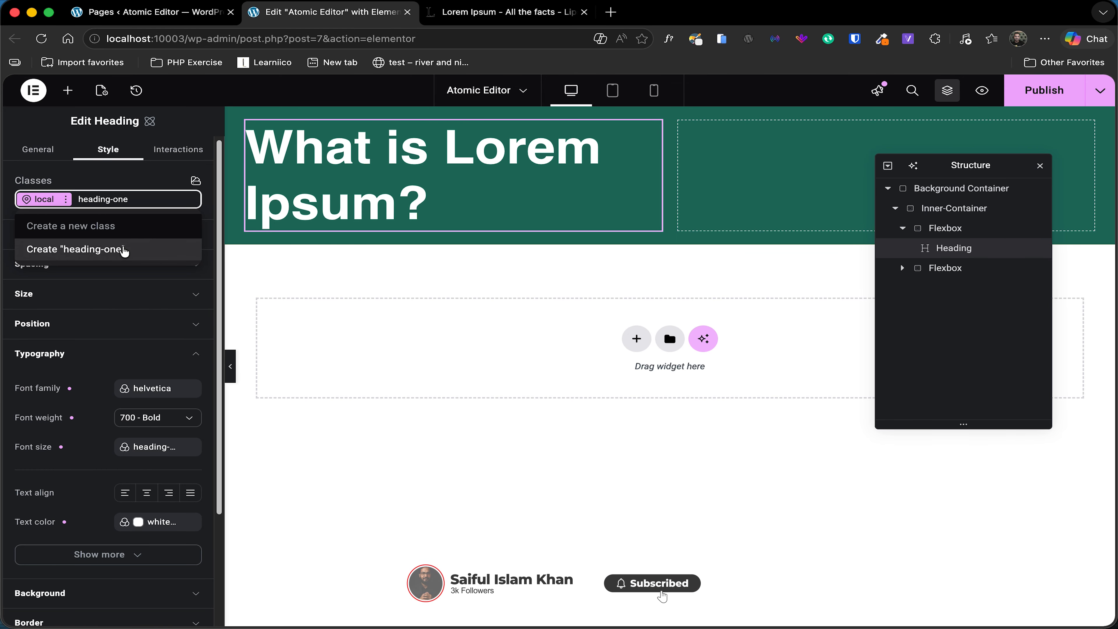
text(-)
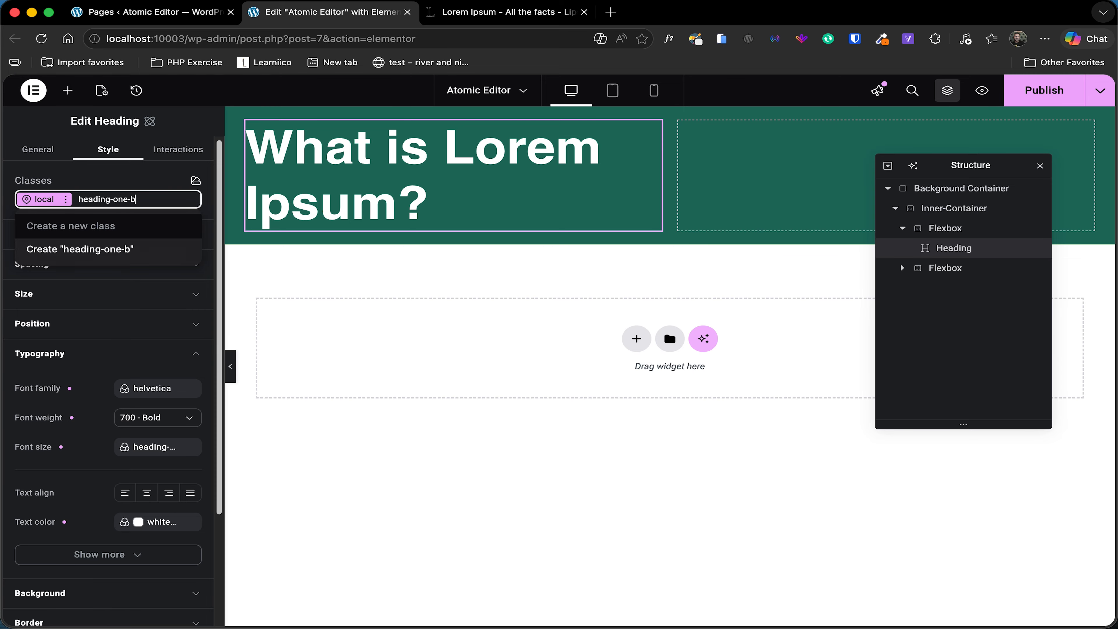
text(big)
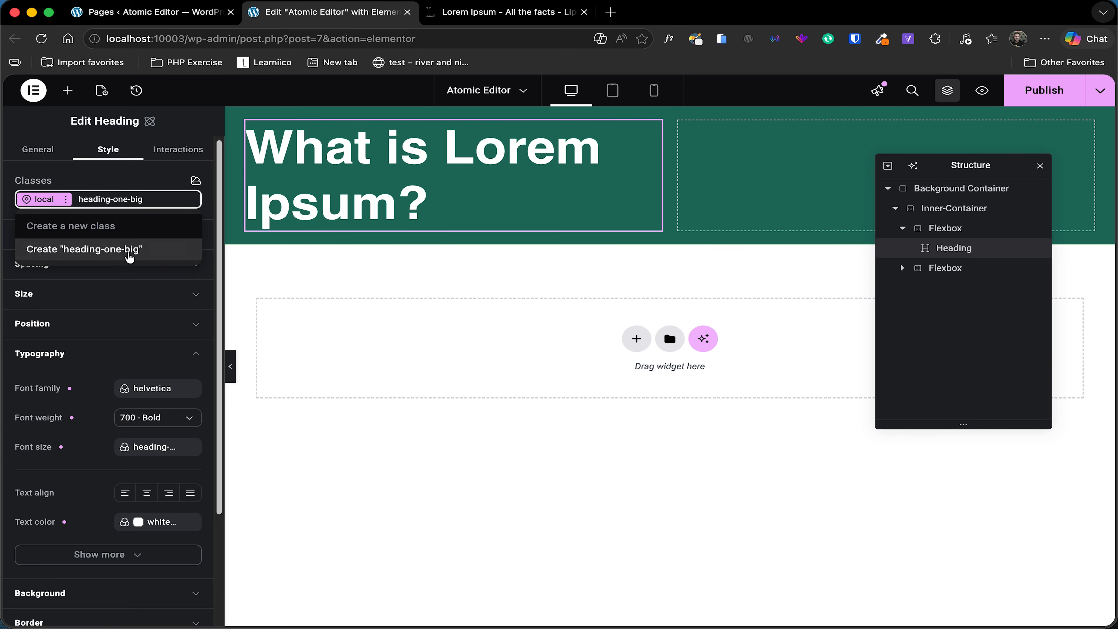
click(129, 255)
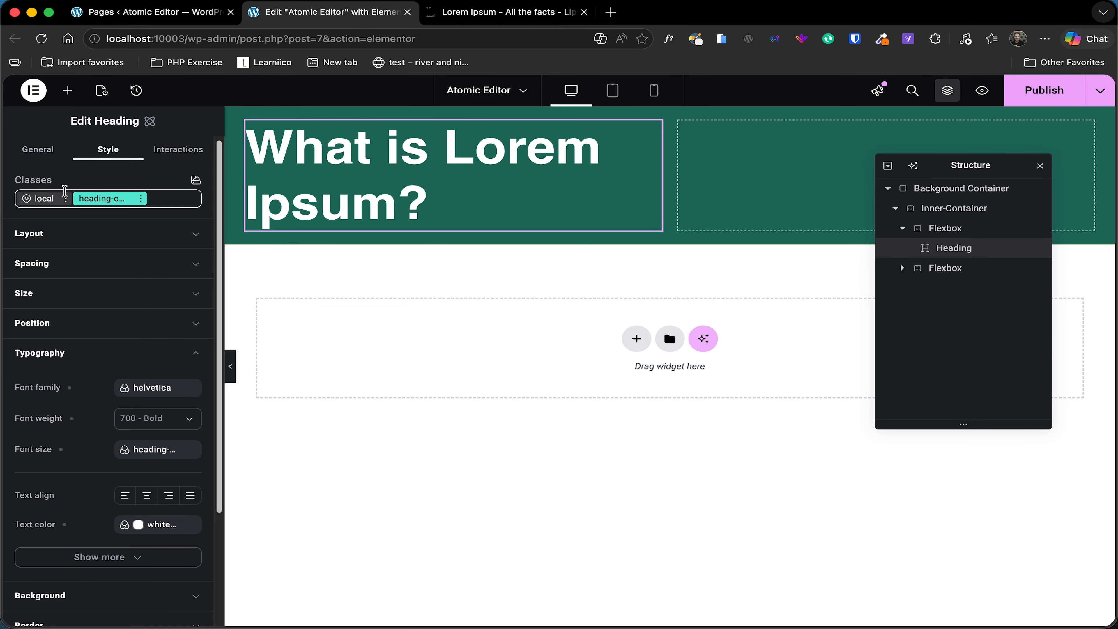
Convert the Heading's local class to a global class
click(43, 199)
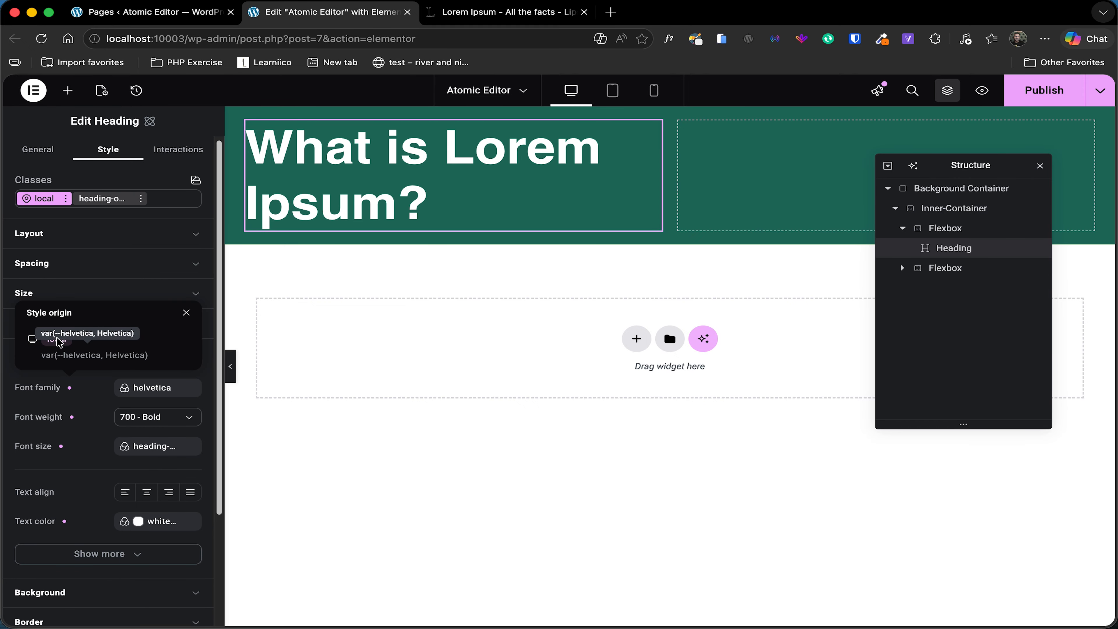
click(66, 199)
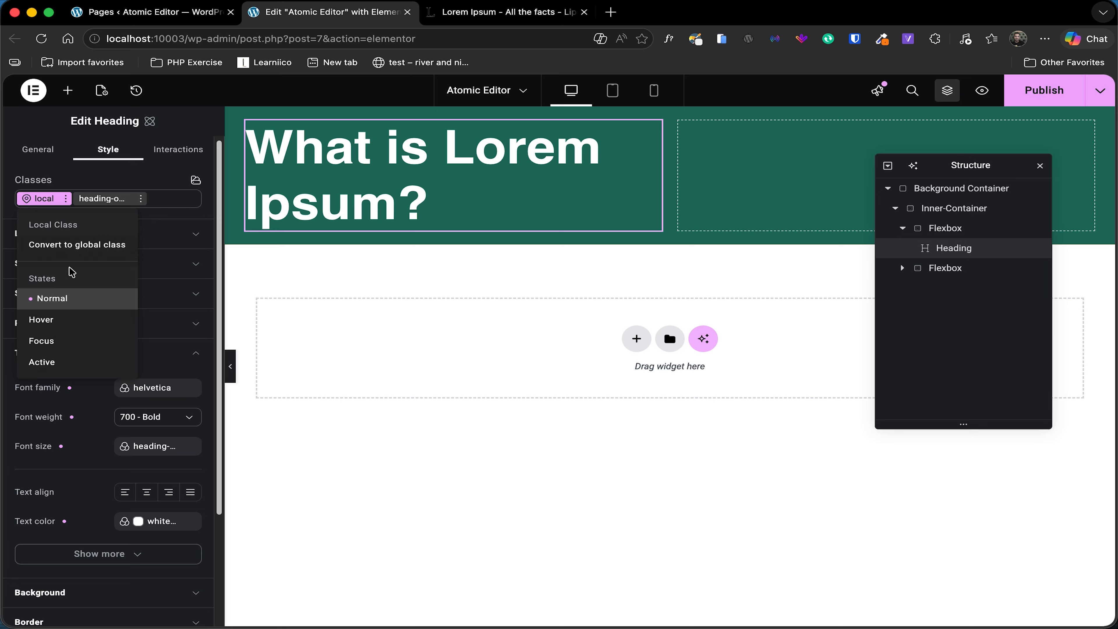
click(75, 254)
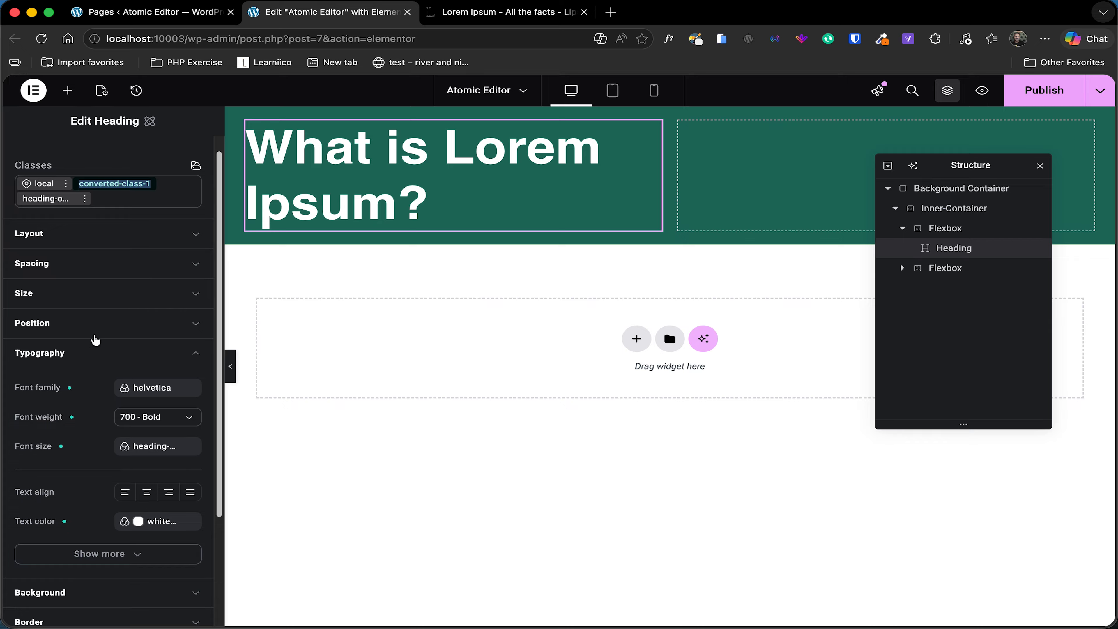
Remove both the converted global class and the heading-one-big class from the Heading
click(141, 185)
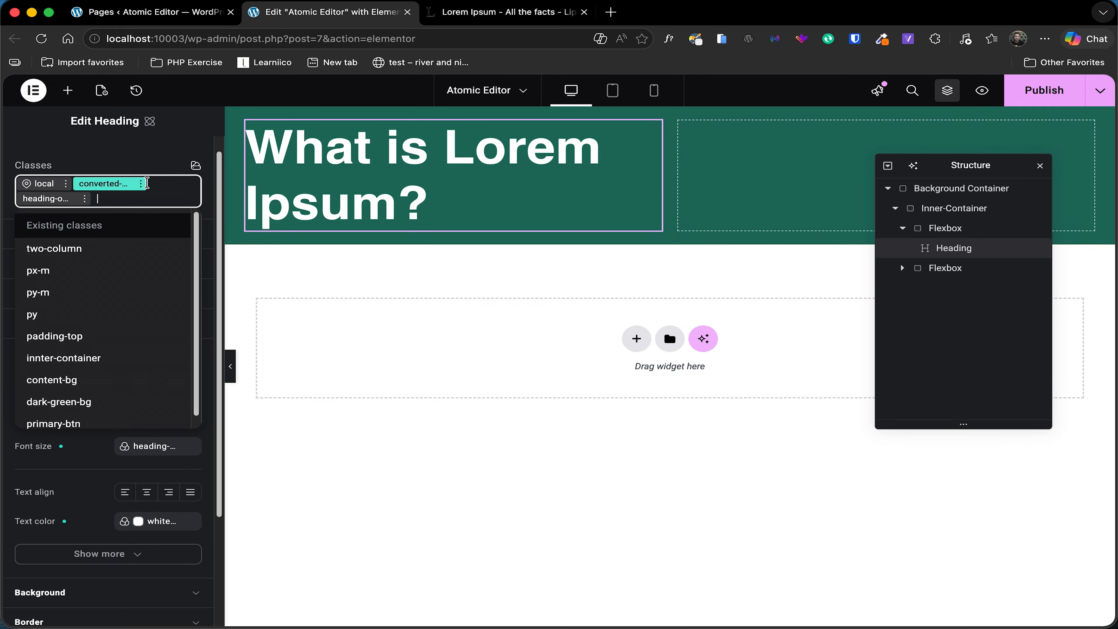
click(141, 185)
click(142, 184)
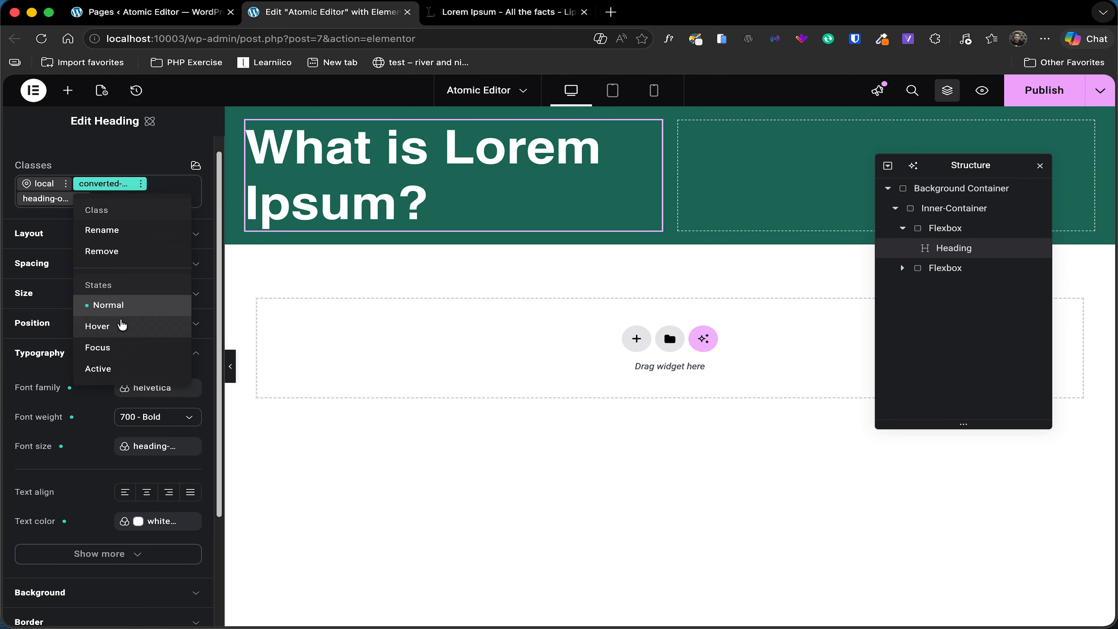
click(106, 251)
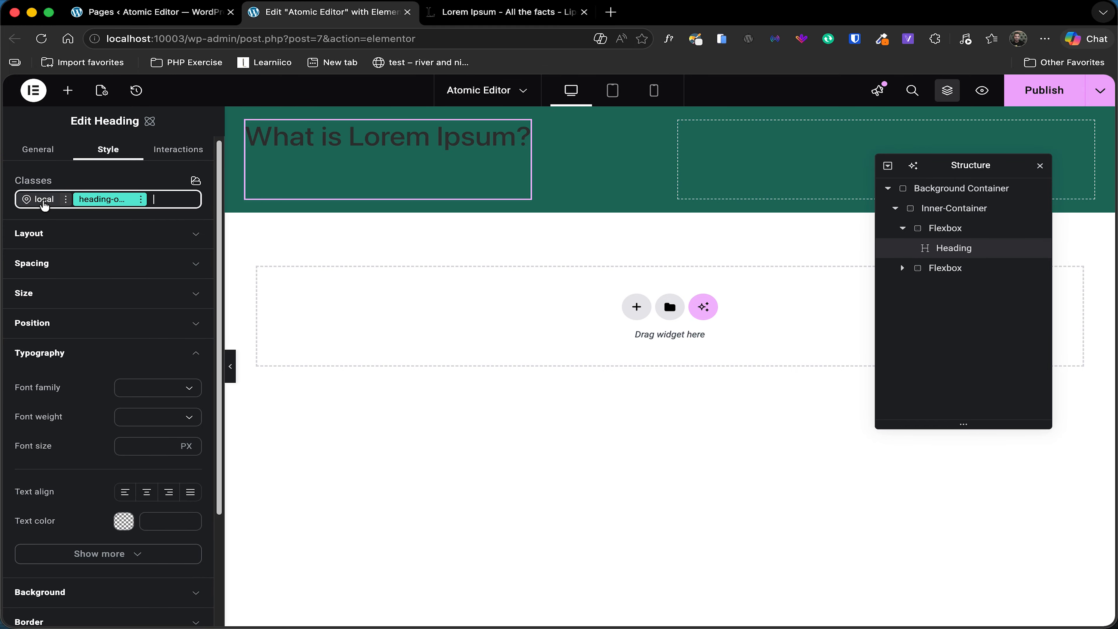
click(140, 200)
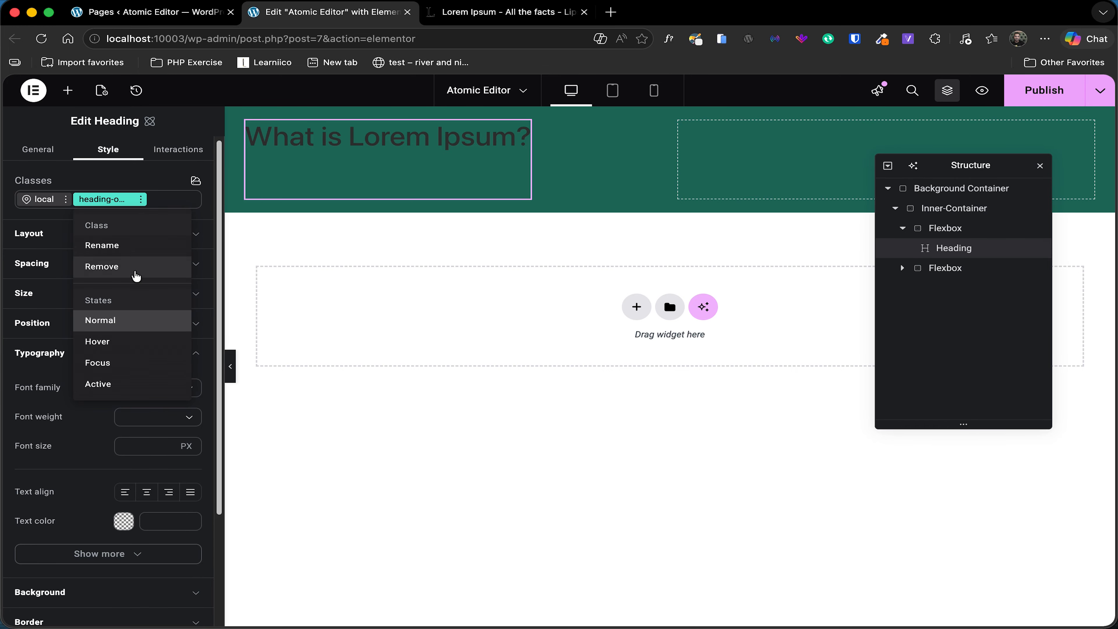
click(136, 275)
click(66, 201)
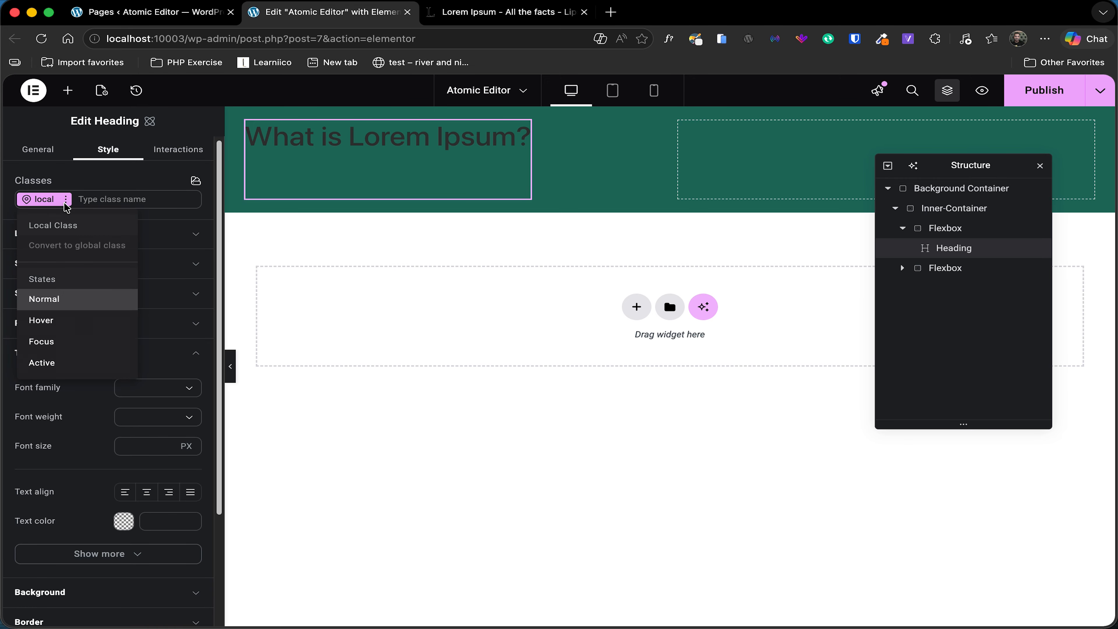
click(34, 442)
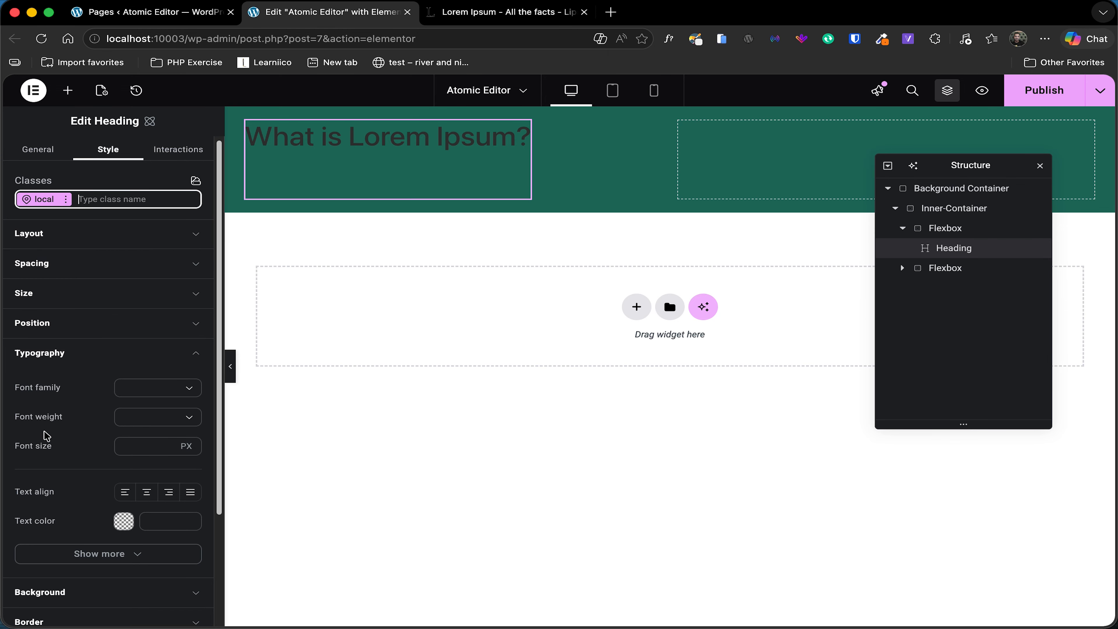
Apply the helvetica variable to the Heading's font family and set its font weight to 700 - Bold
click(151, 389)
click(78, 542)
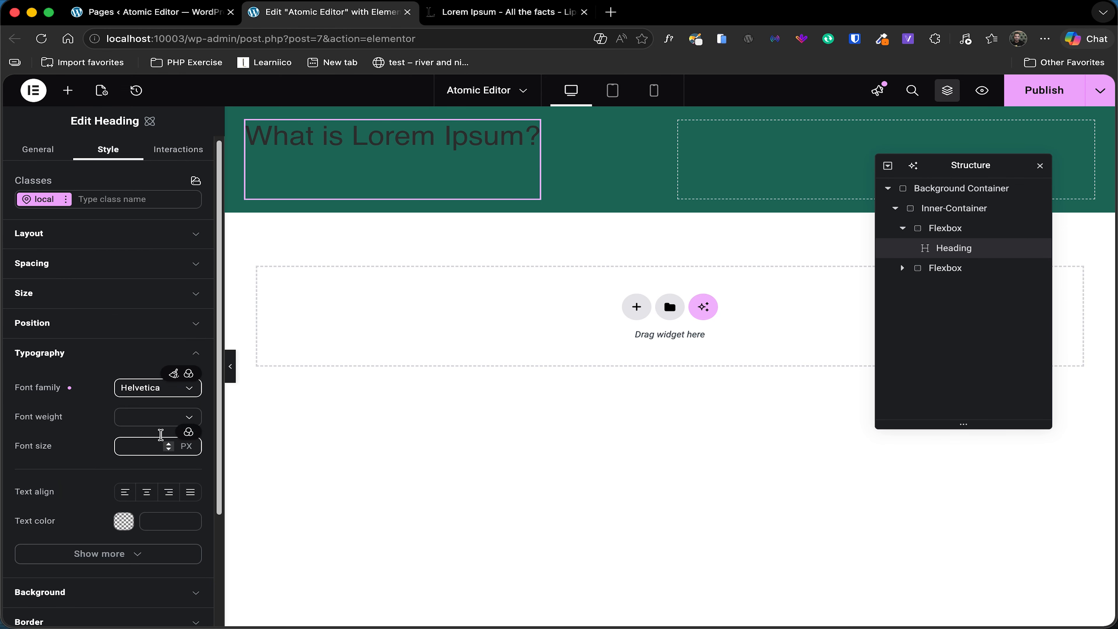
click(189, 374)
click(87, 482)
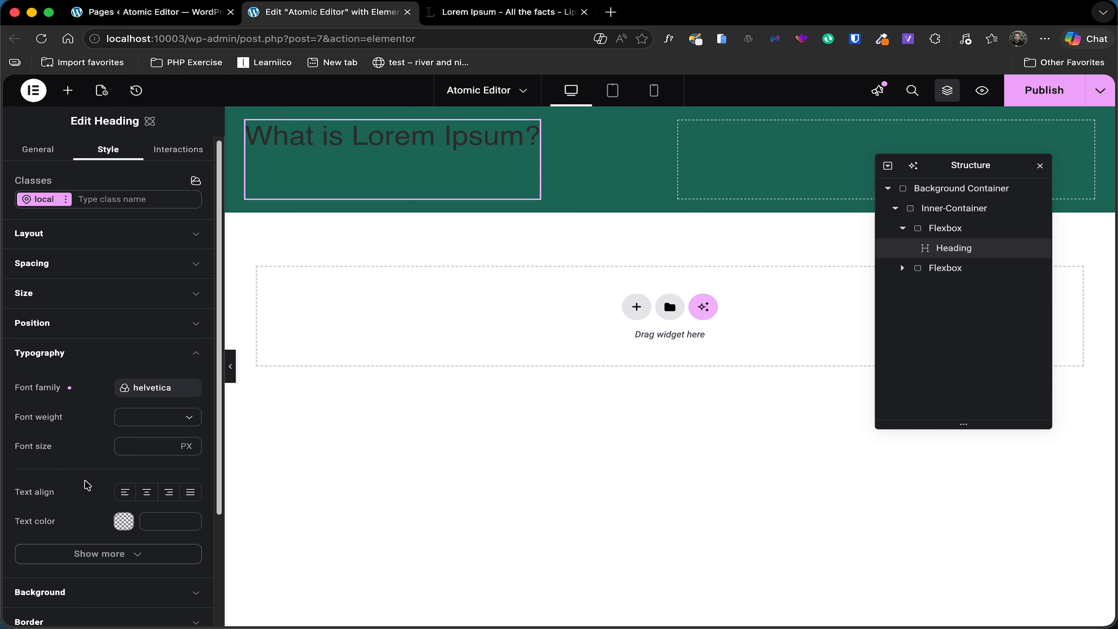
click(190, 415)
scroll(162, 515, down, 2)
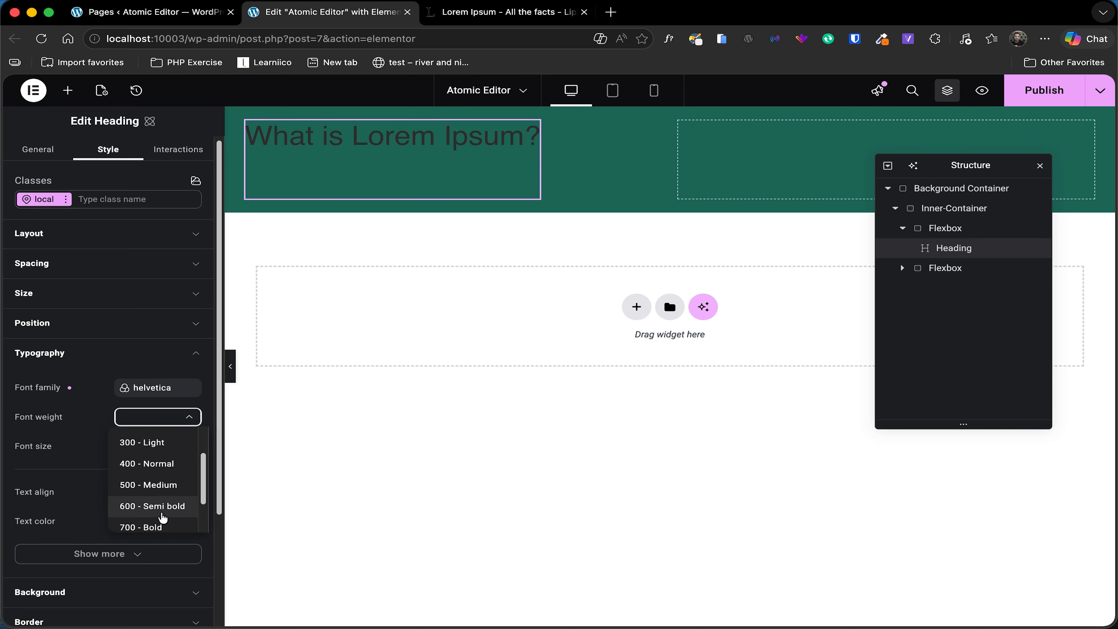
click(161, 526)
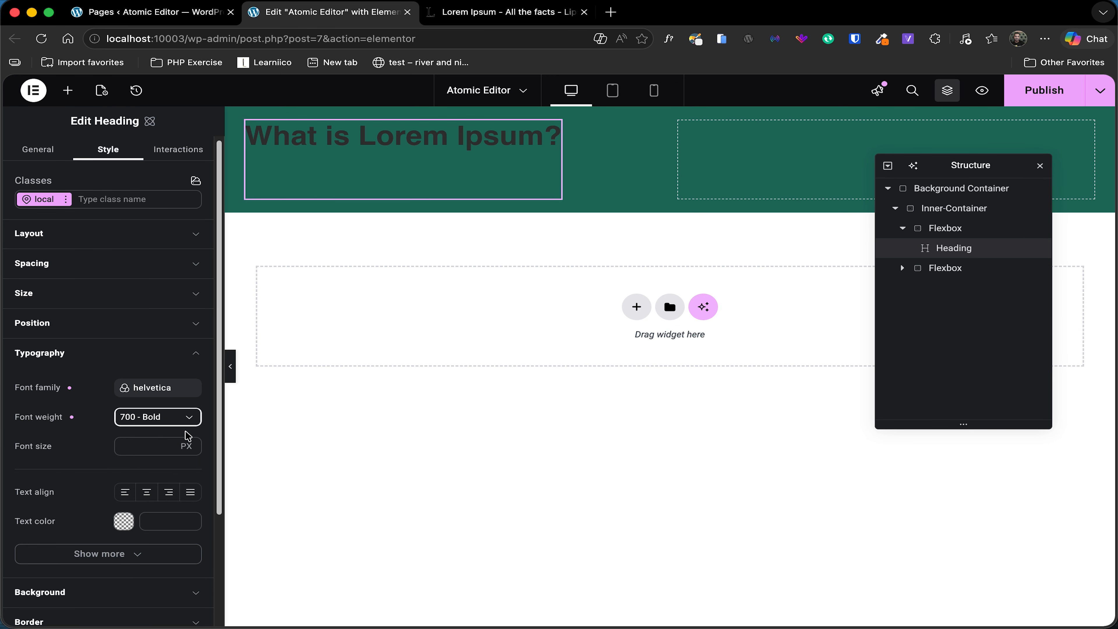
Apply the heading-1-big variable to the Heading's font size and the white-color variable to its text color
click(189, 440)
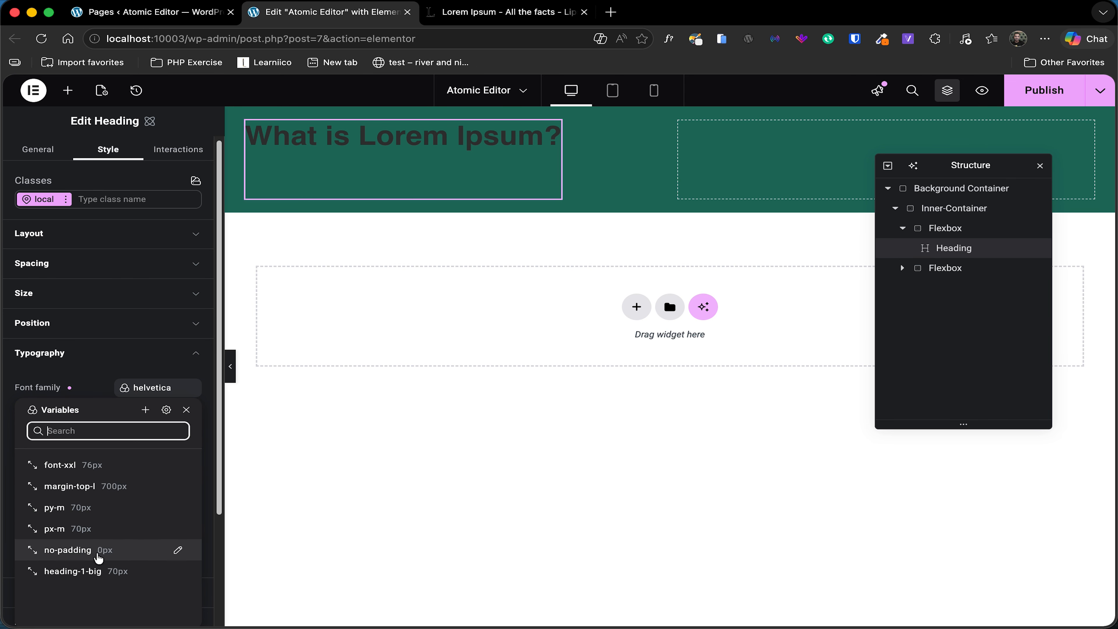
click(95, 571)
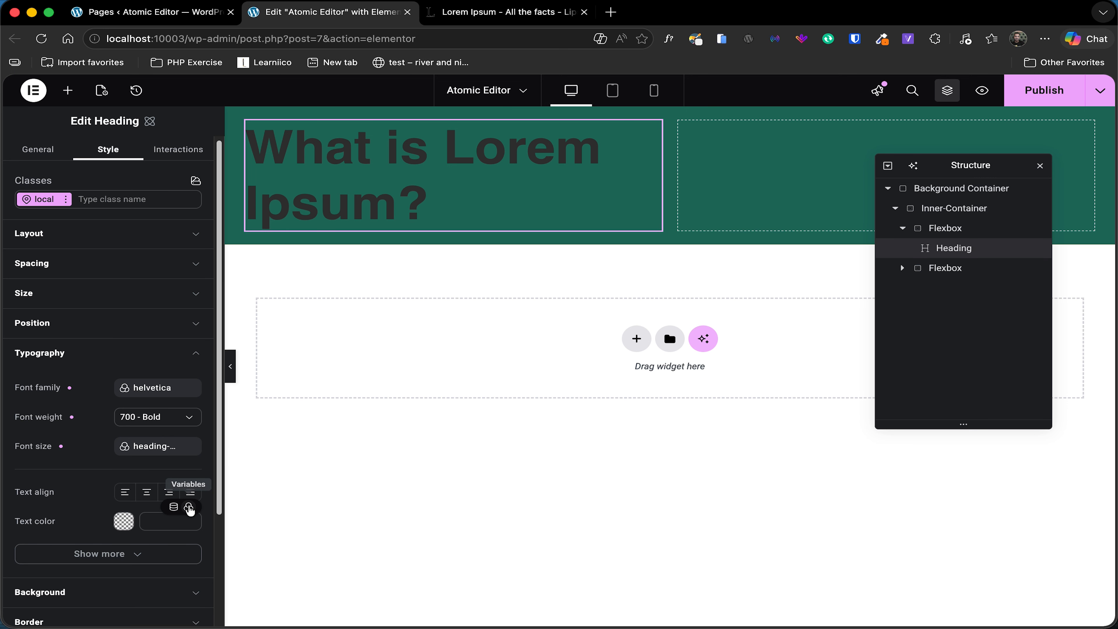
click(190, 509)
click(167, 506)
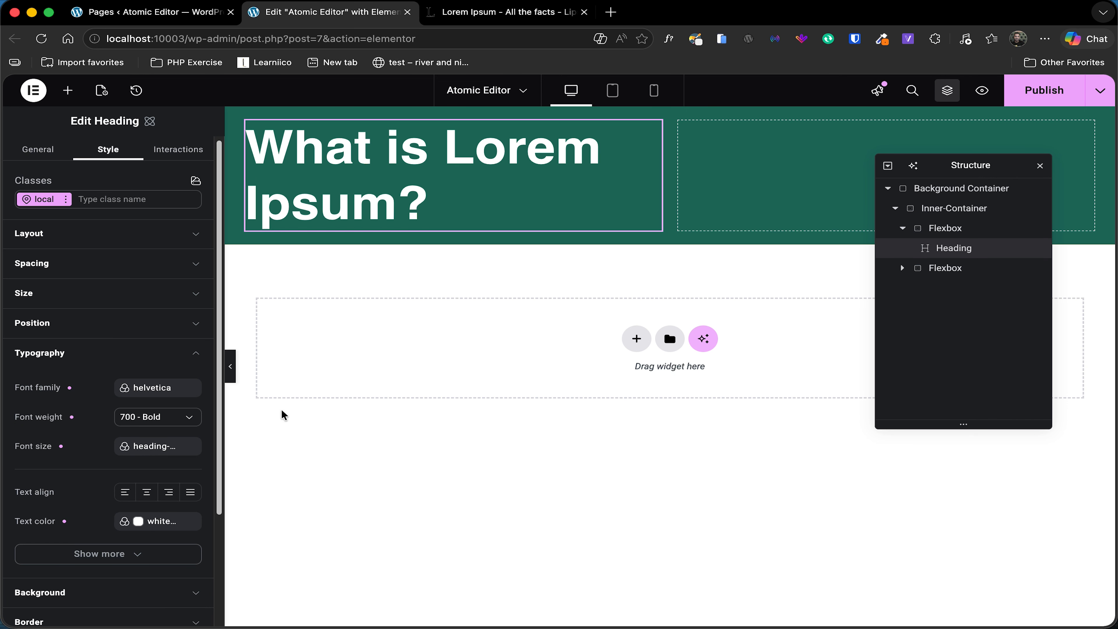
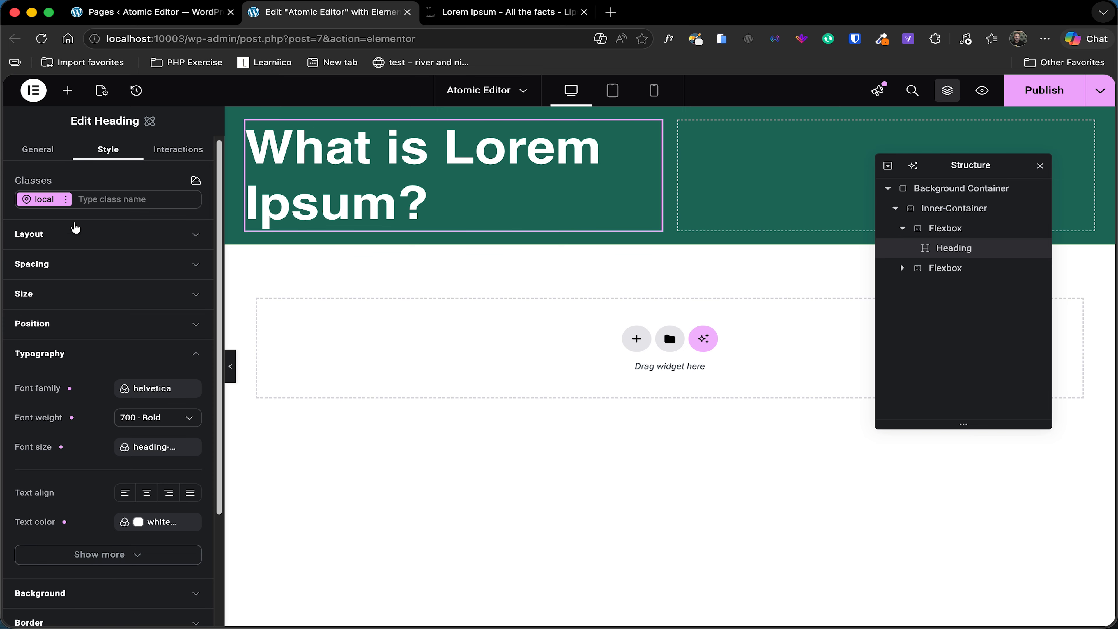
Convert the Heading's local styles to a global class named heading-one-bigger
click(65, 199)
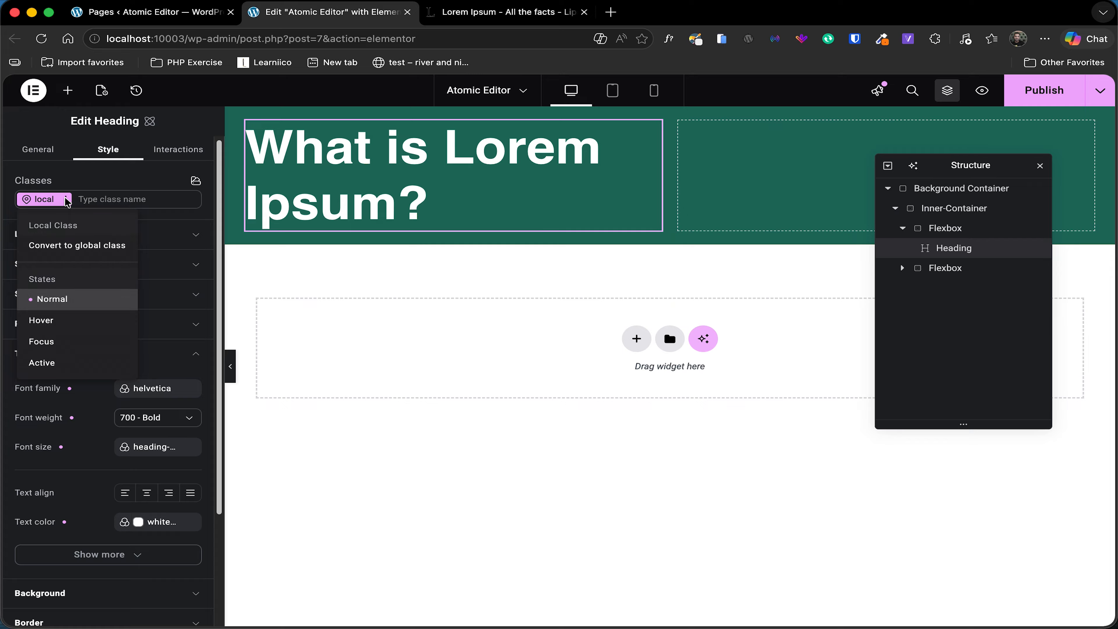
click(66, 245)
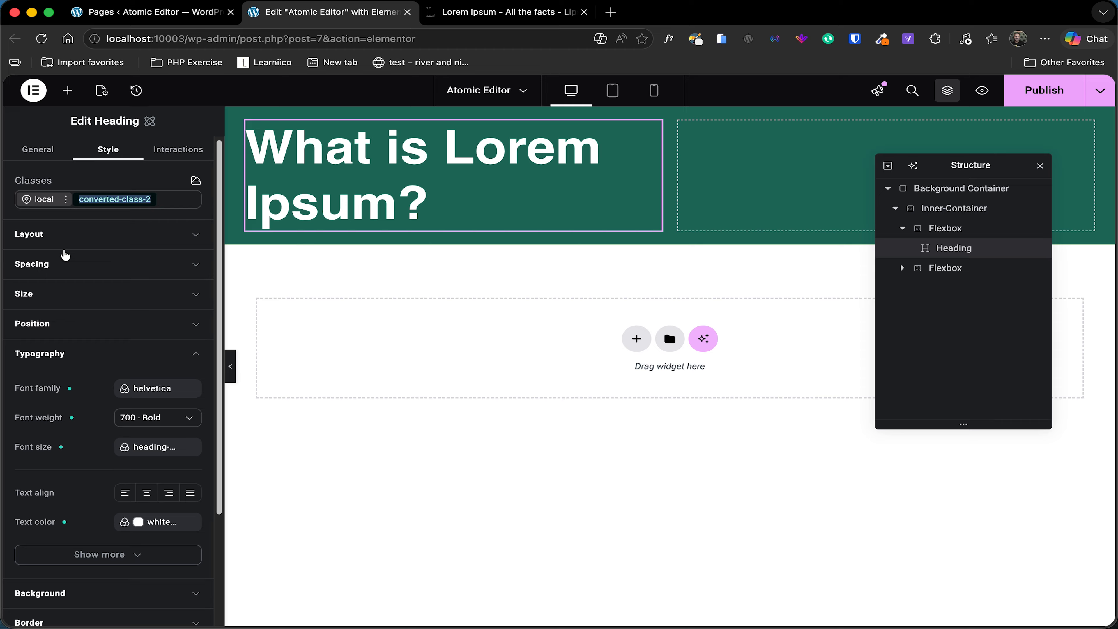
text(heading-one-big)
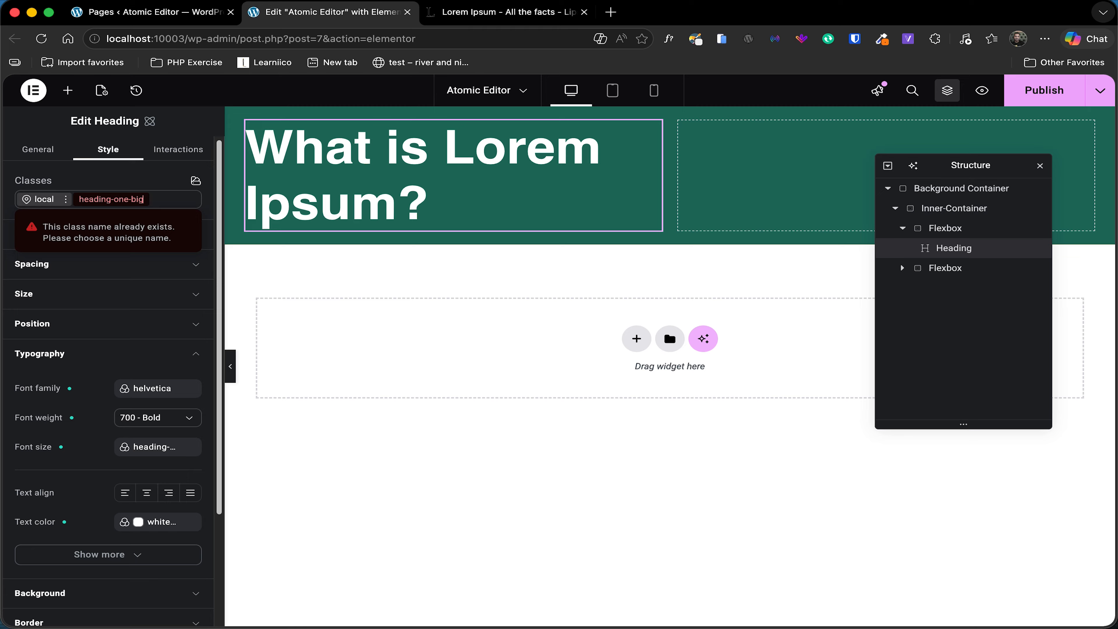
key(BackSpace)
key(BackSpace)
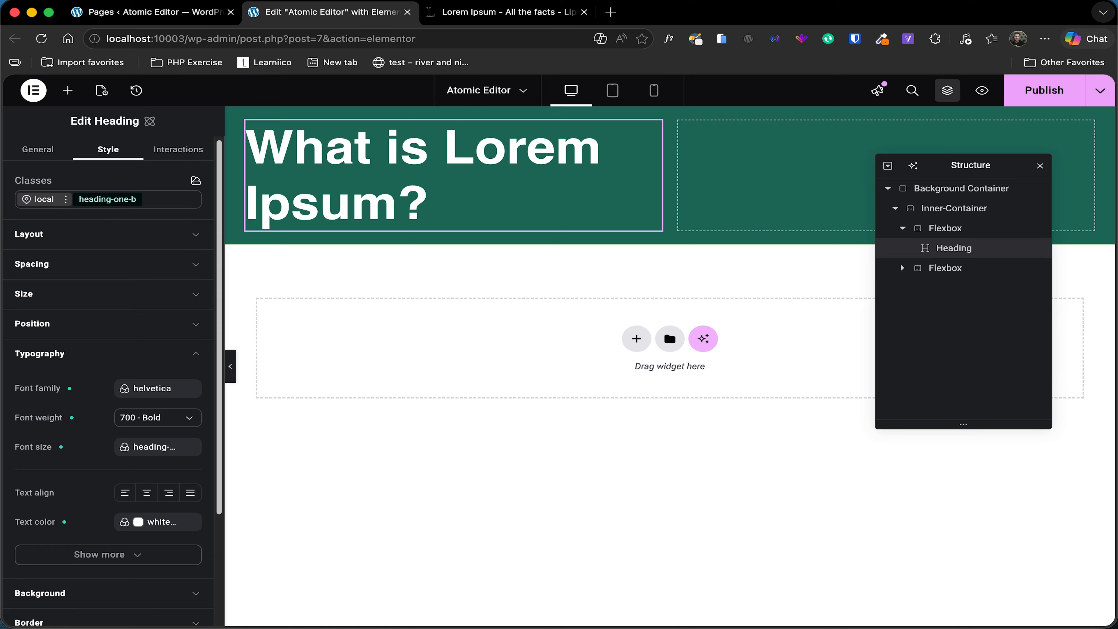
text(igger)
key(Return)
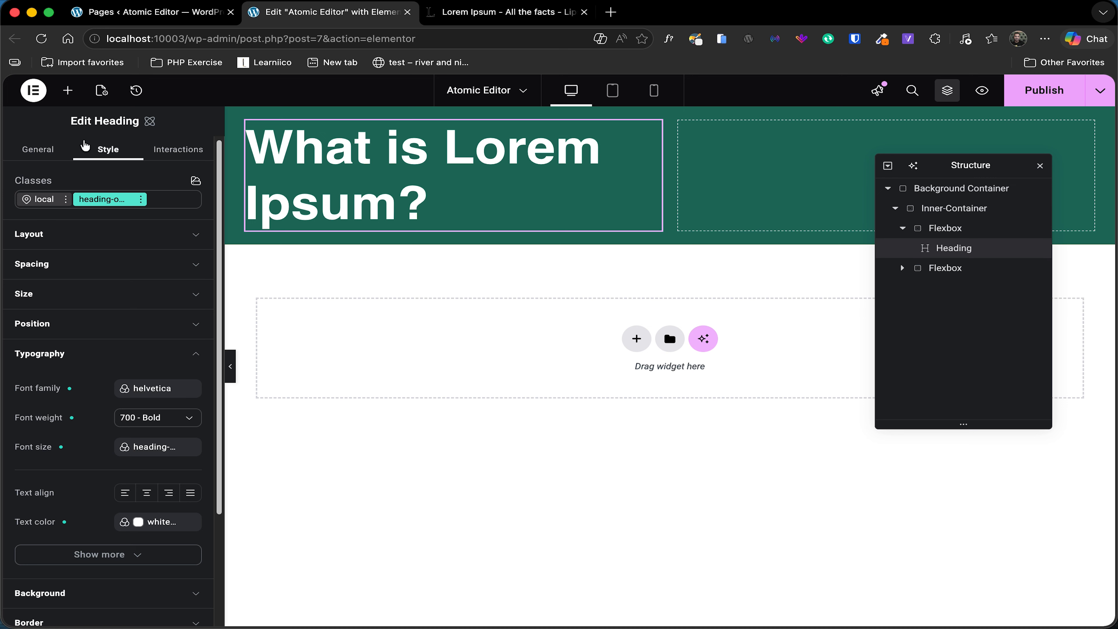
Add a Paragraph element to the first column's Flexbox and place it after the Heading
click(67, 90)
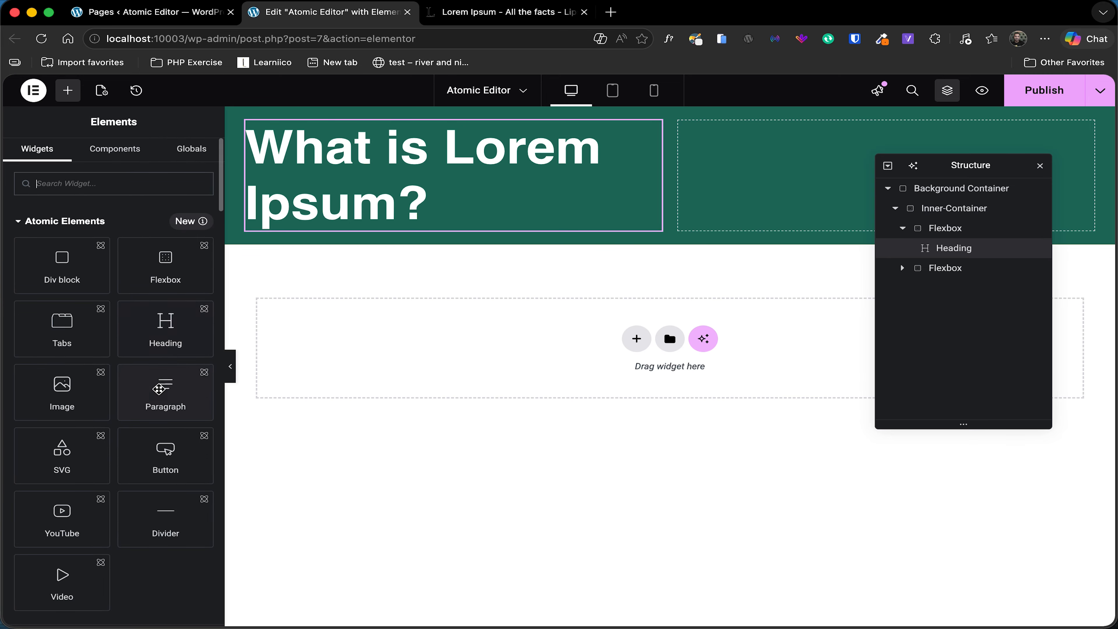
drag(159, 390, 381, 232)
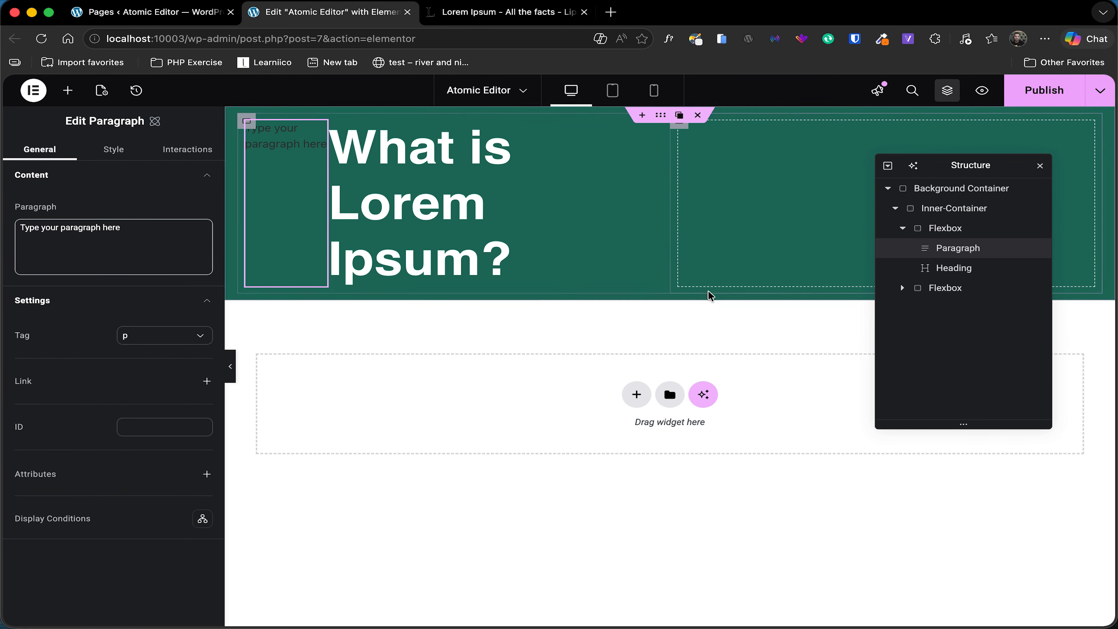
drag(306, 180, 524, 172)
Copy the "What is Lorem Ipsum?" paragraph from the lipsum.com page and replace the Paragraph element's placeholder text with it
click(517, 18)
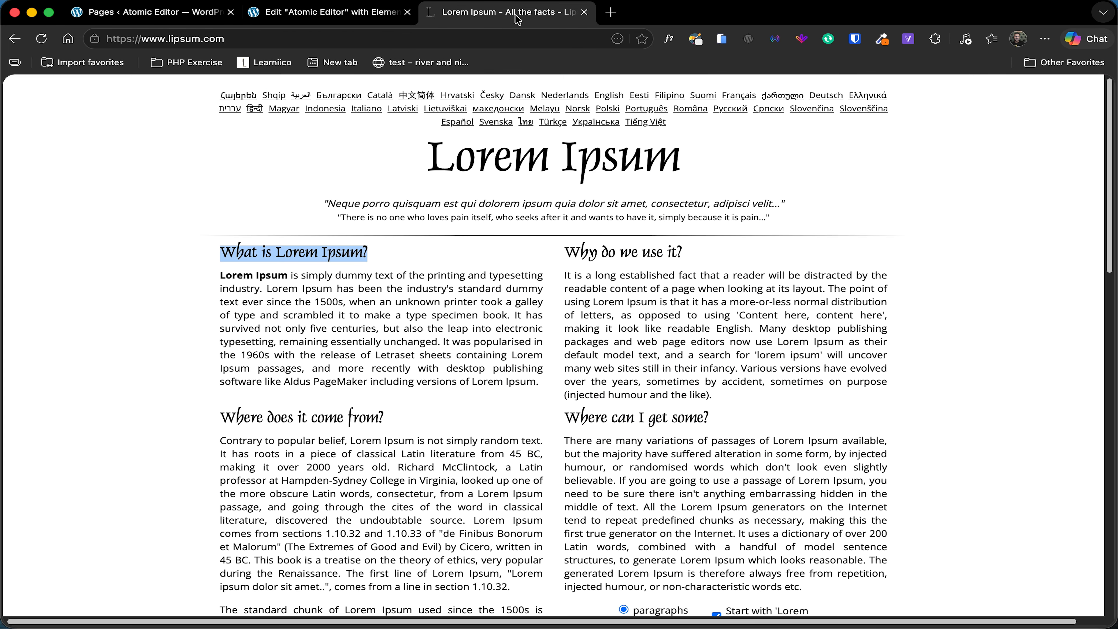
triple_click(282, 341)
key(super+c)
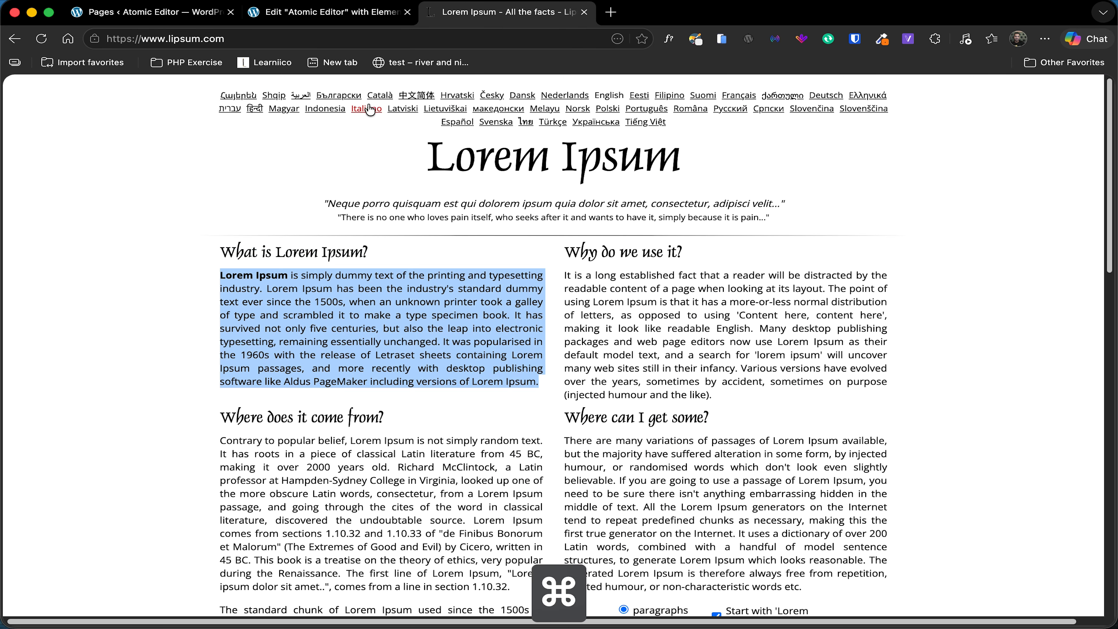
click(347, 15)
triple_click(119, 240)
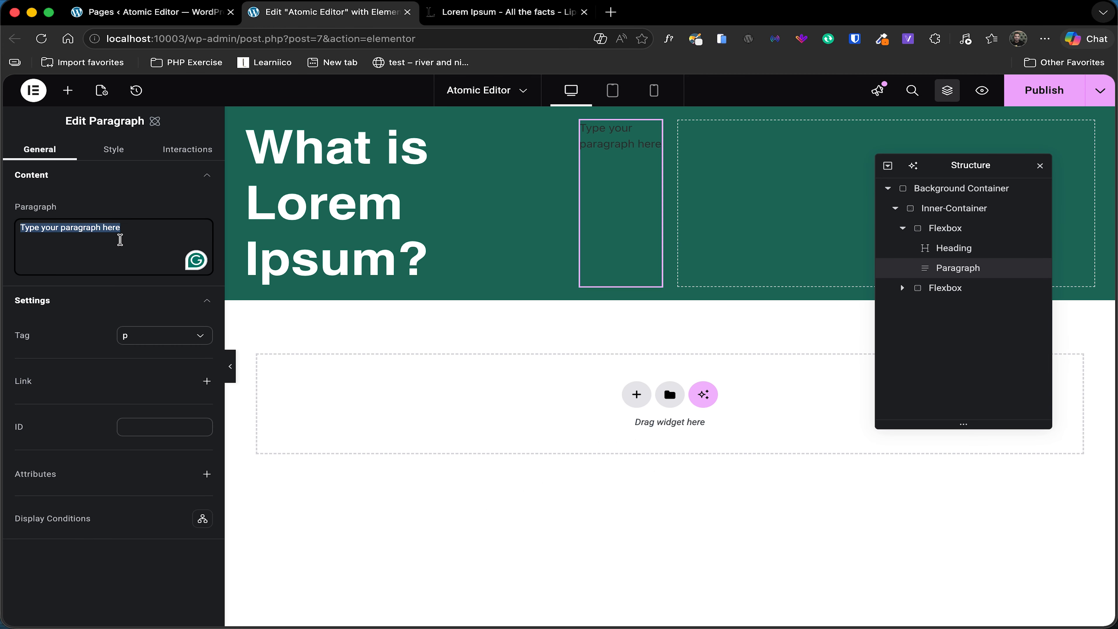
key(super+v)
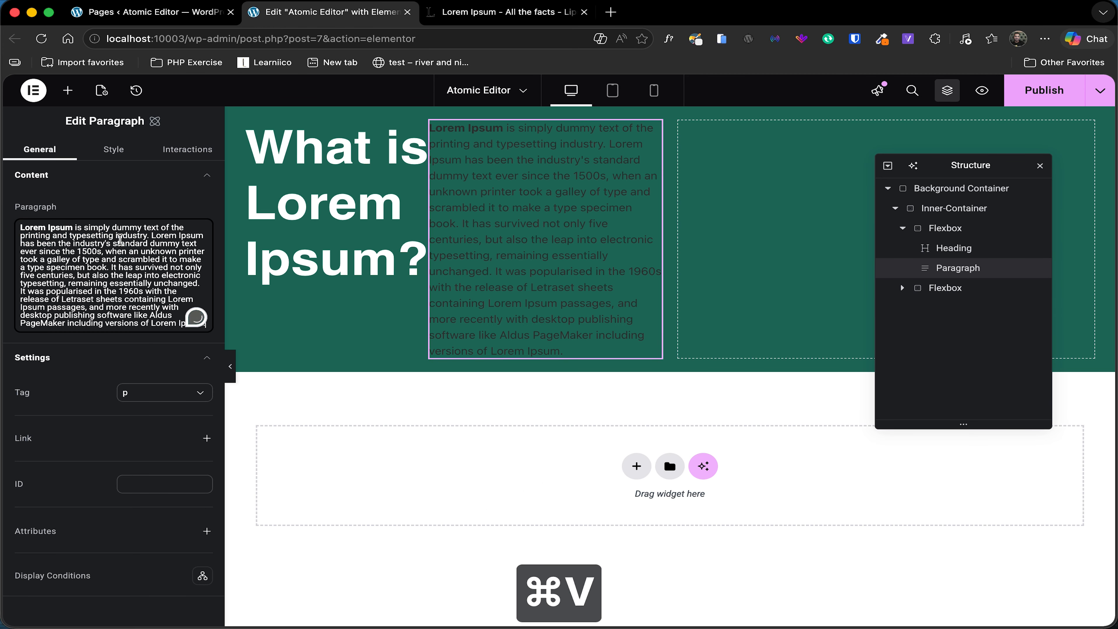
Create a paragraph-white class on the Paragraph and open its typography settings
click(121, 151)
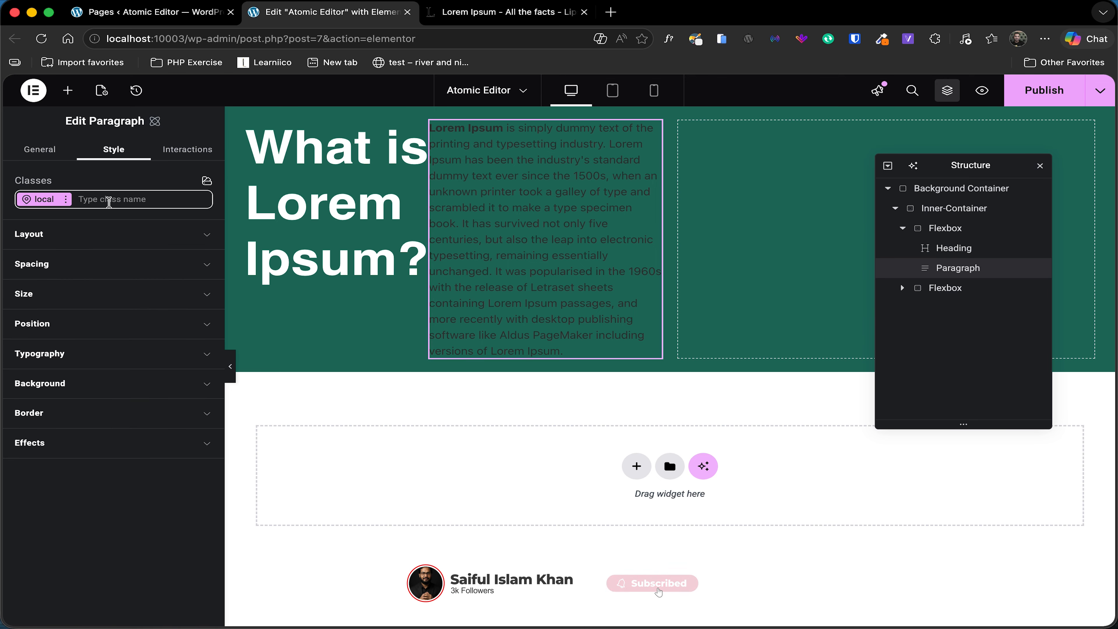
click(114, 199)
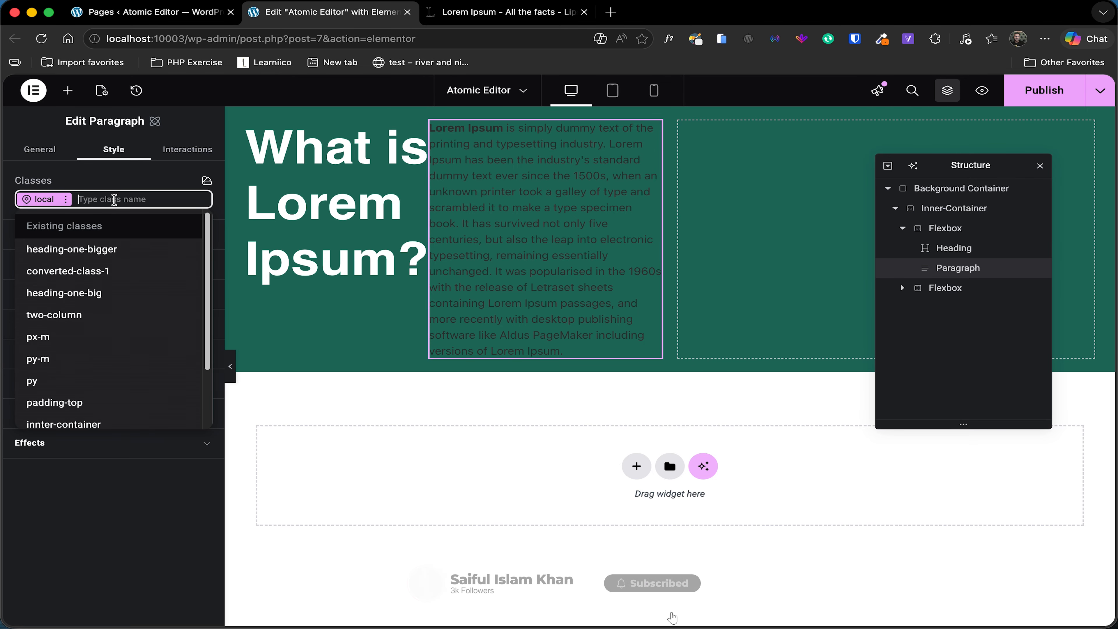
text(par)
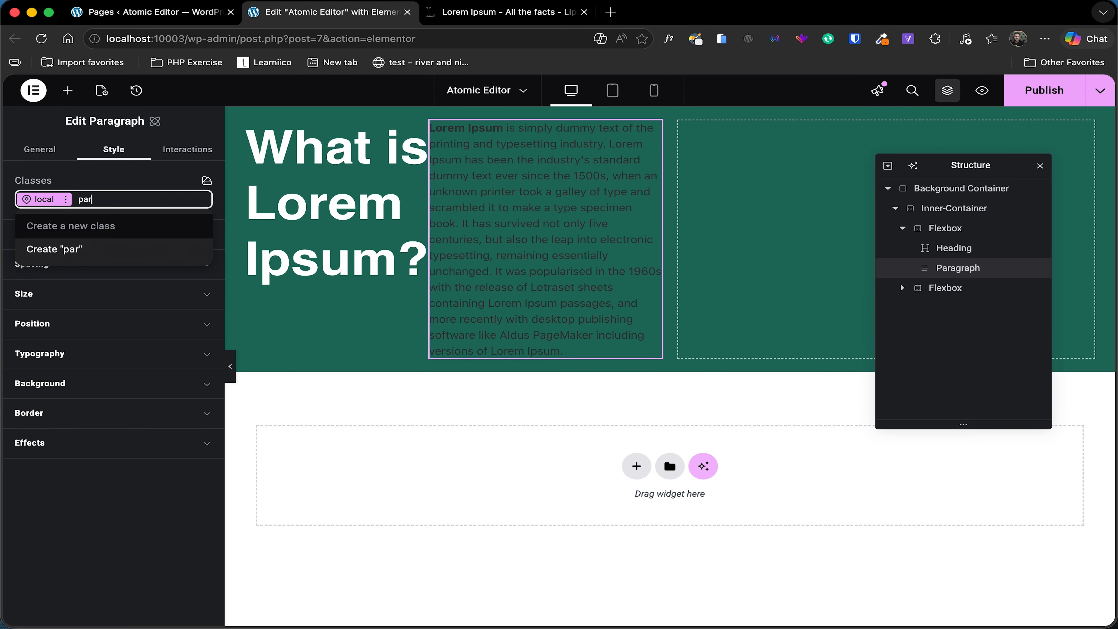
text(agraph-white)
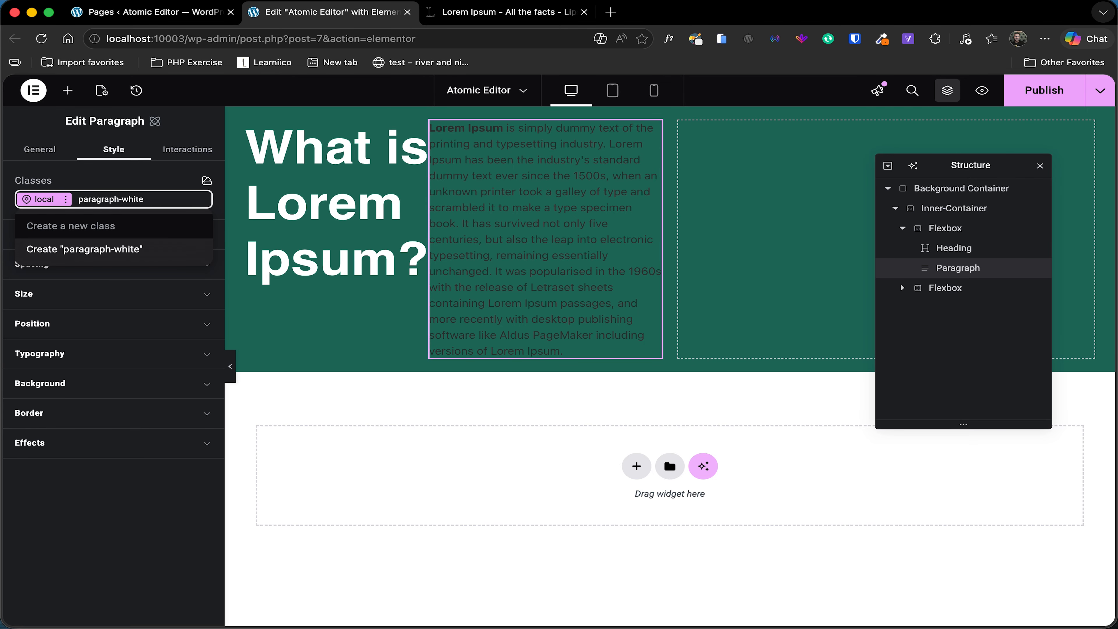
click(76, 250)
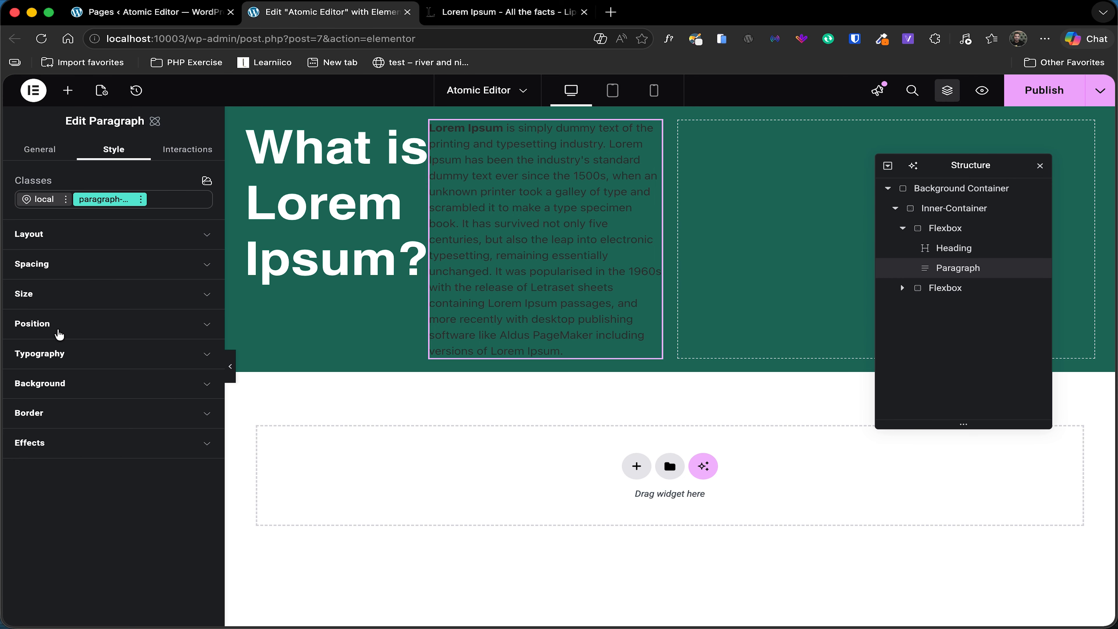
click(65, 354)
scroll(66, 360, down, 2)
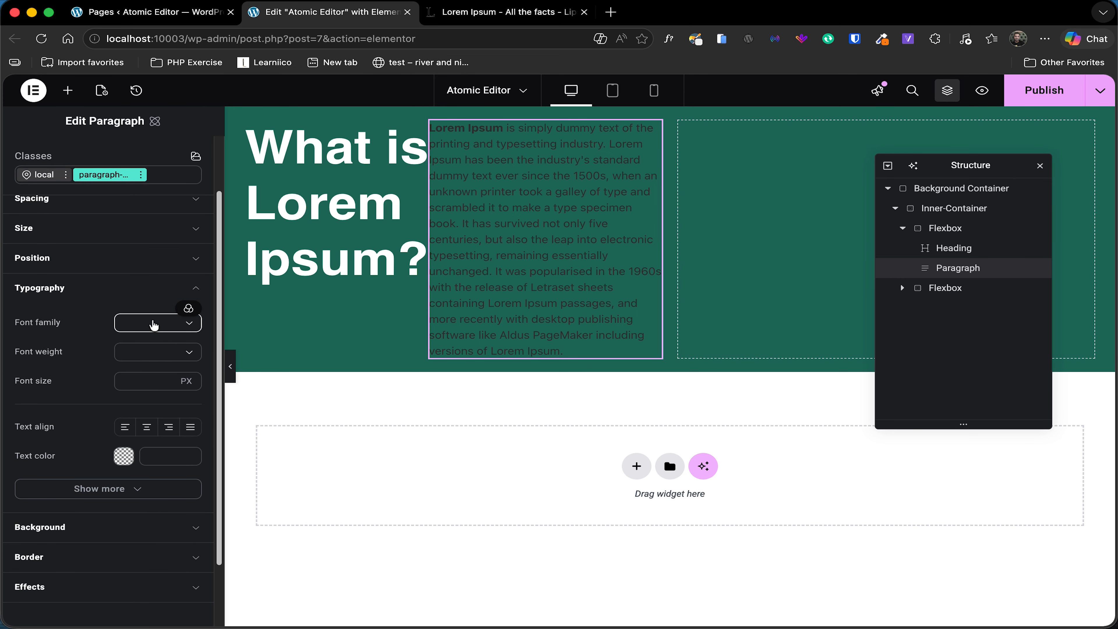
click(154, 323)
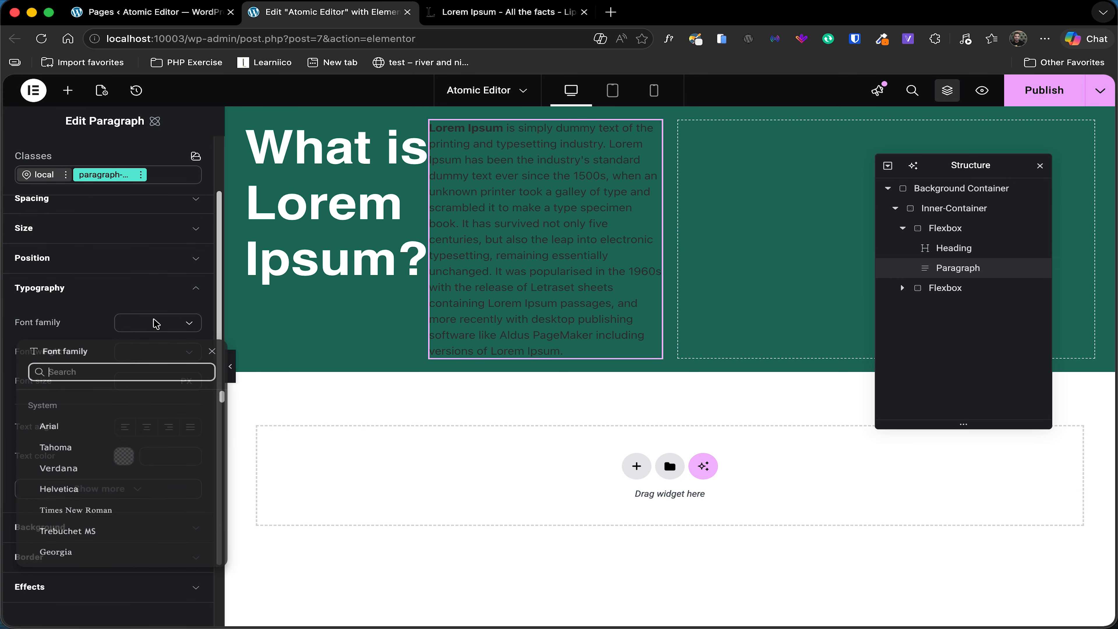
click(77, 334)
click(172, 325)
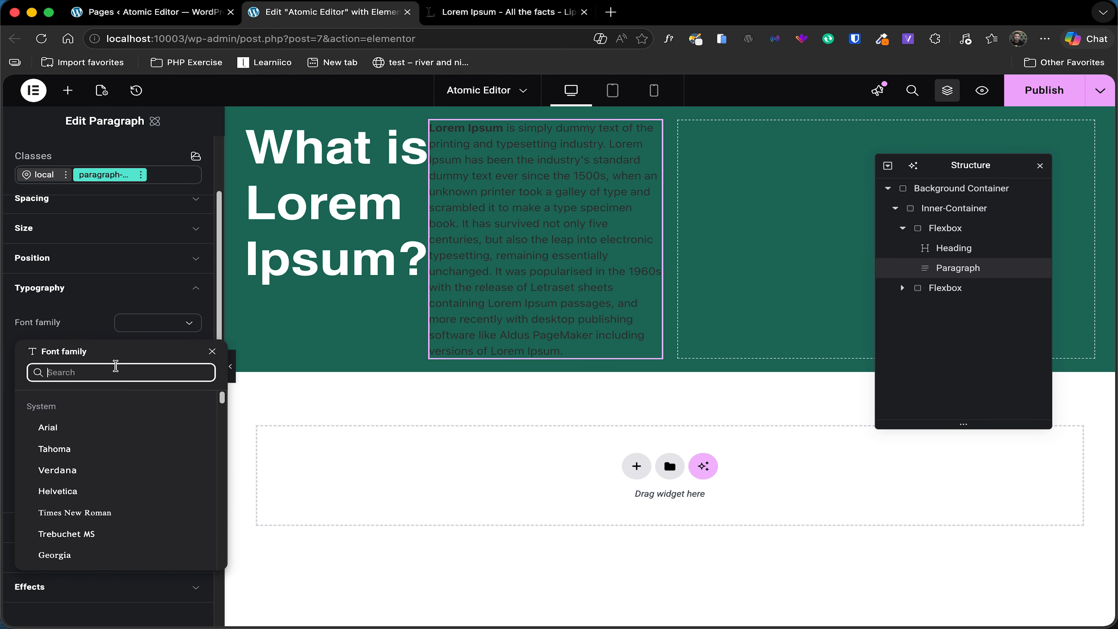
text(po)
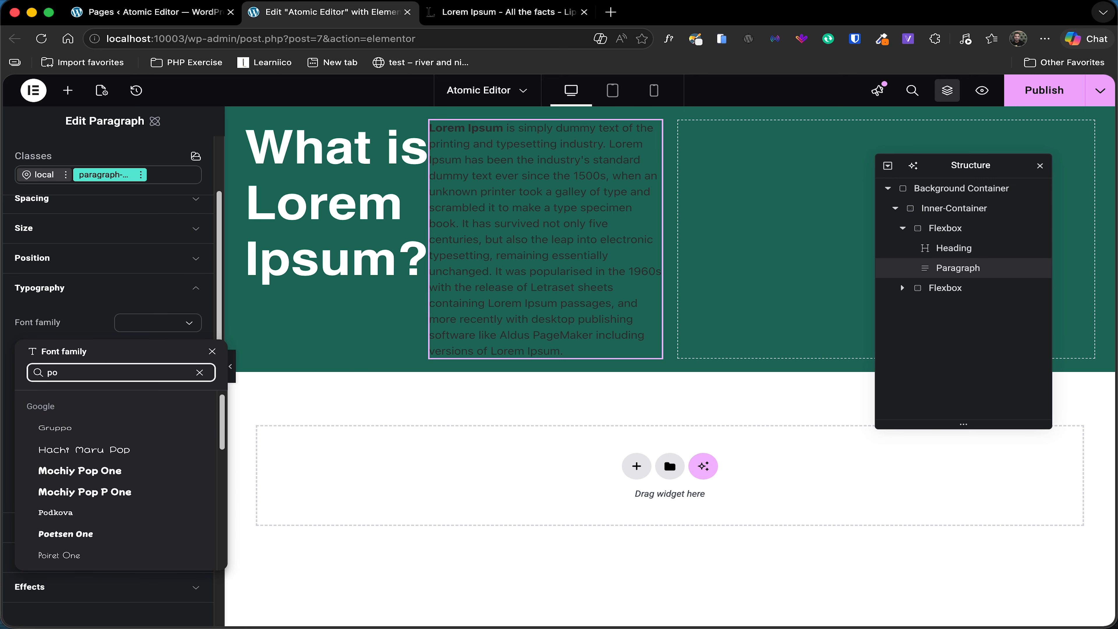
key(BackSpace)
key(BackSpace)
click(78, 320)
Create a font variable named poppins with the Poppins font for the paragraph-white class and set its font weight to 400 - Normal
click(190, 309)
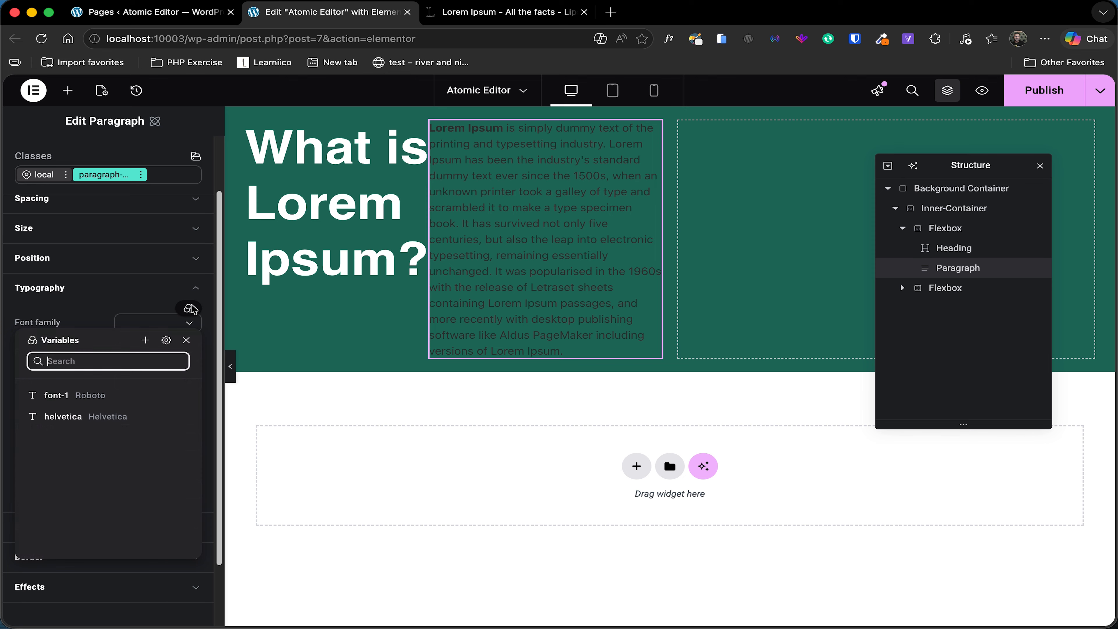
click(146, 340)
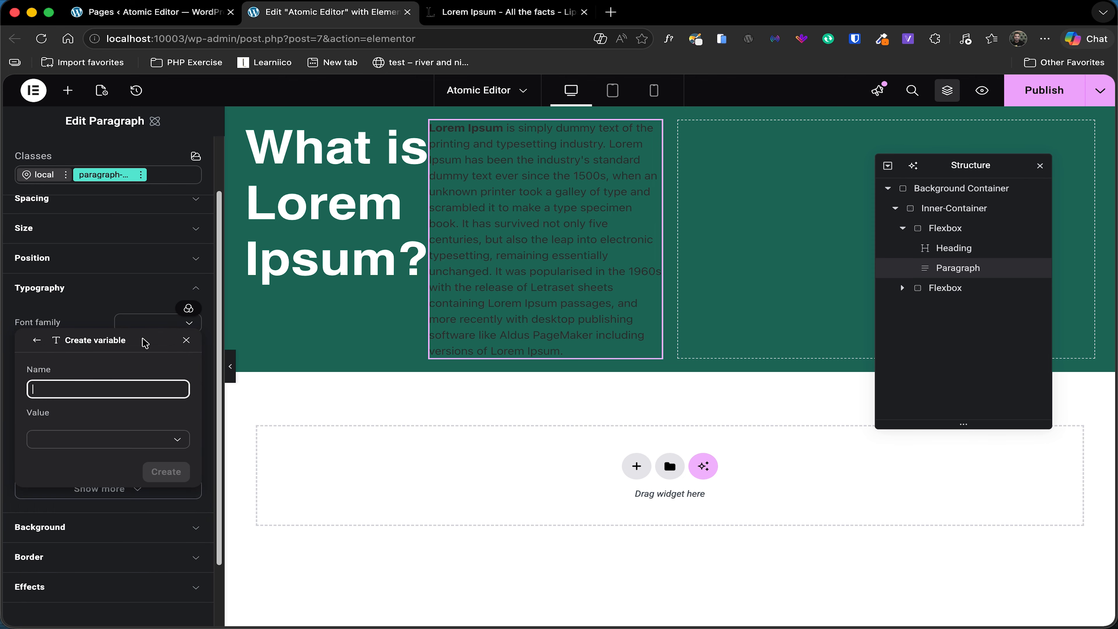
text(poppins)
click(108, 439)
text(po)
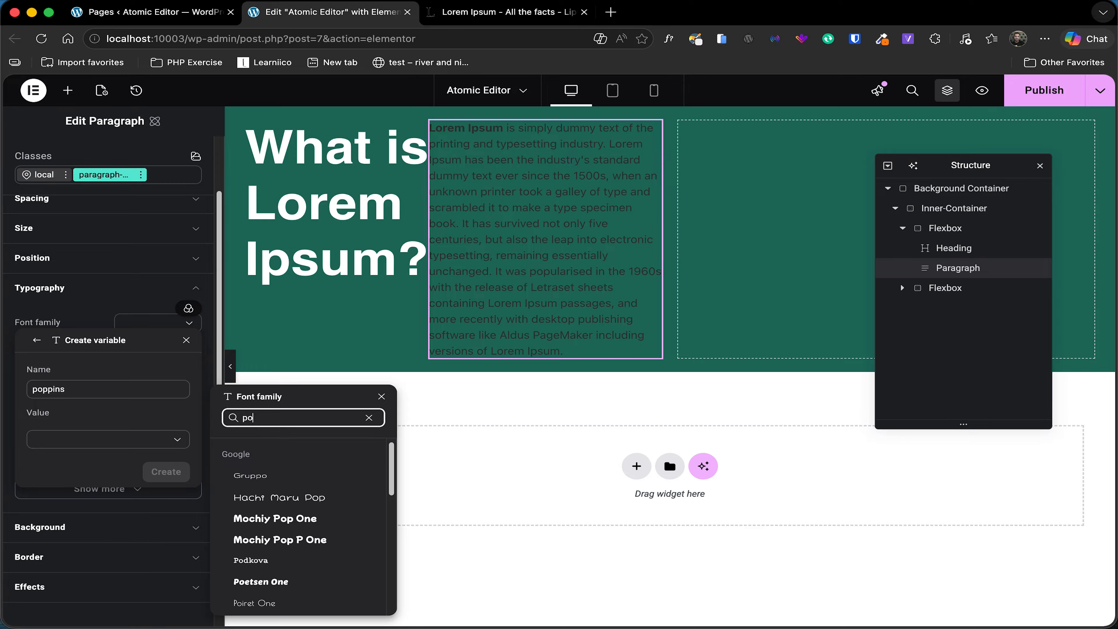
text(pp)
click(218, 475)
click(182, 470)
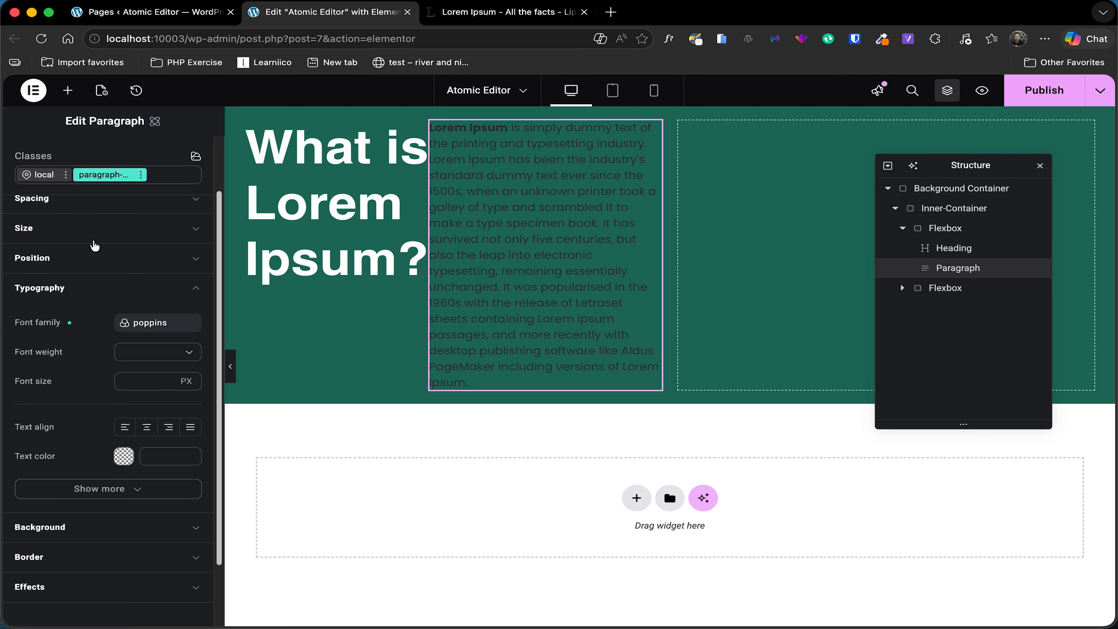
click(136, 352)
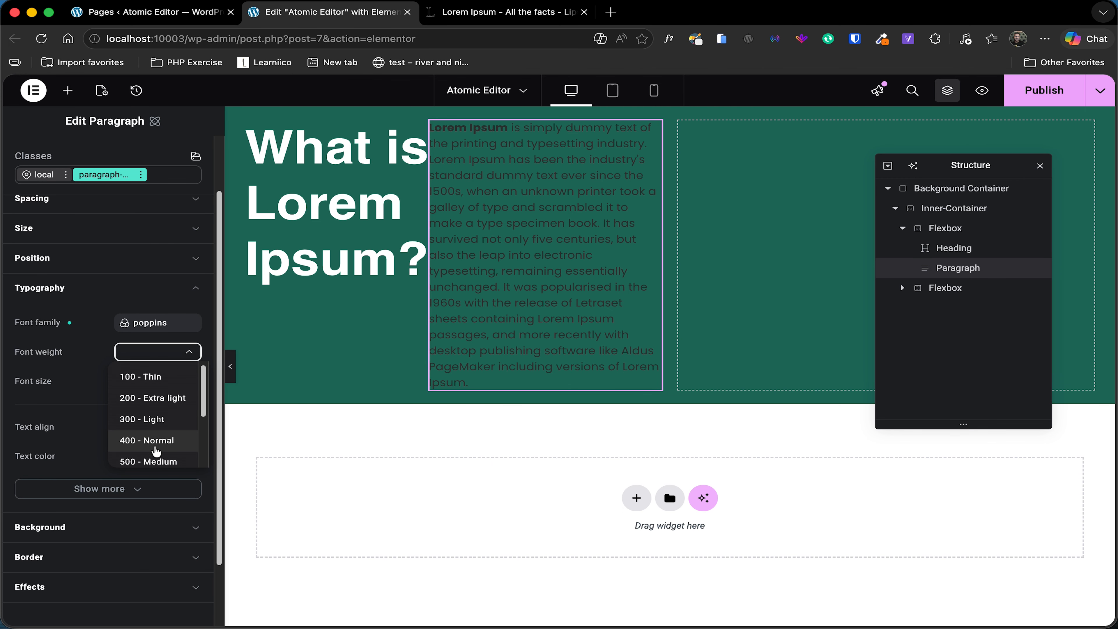
click(139, 440)
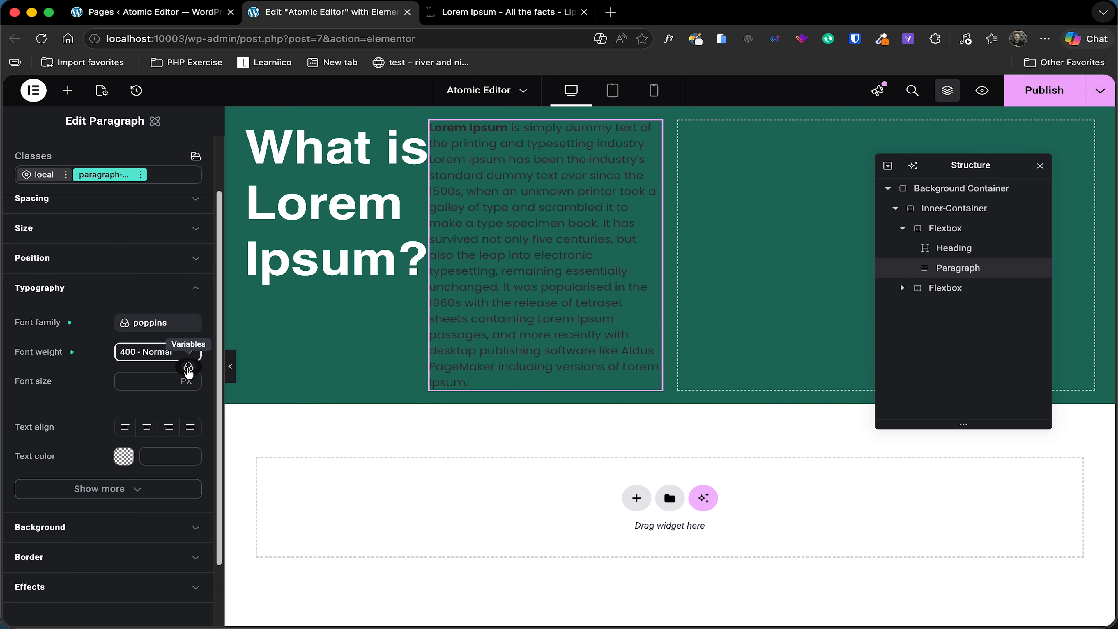
Create a 16 px font size variable named paragraph for the paragraph-white class and apply the white-color variable to its text color
click(188, 366)
click(171, 398)
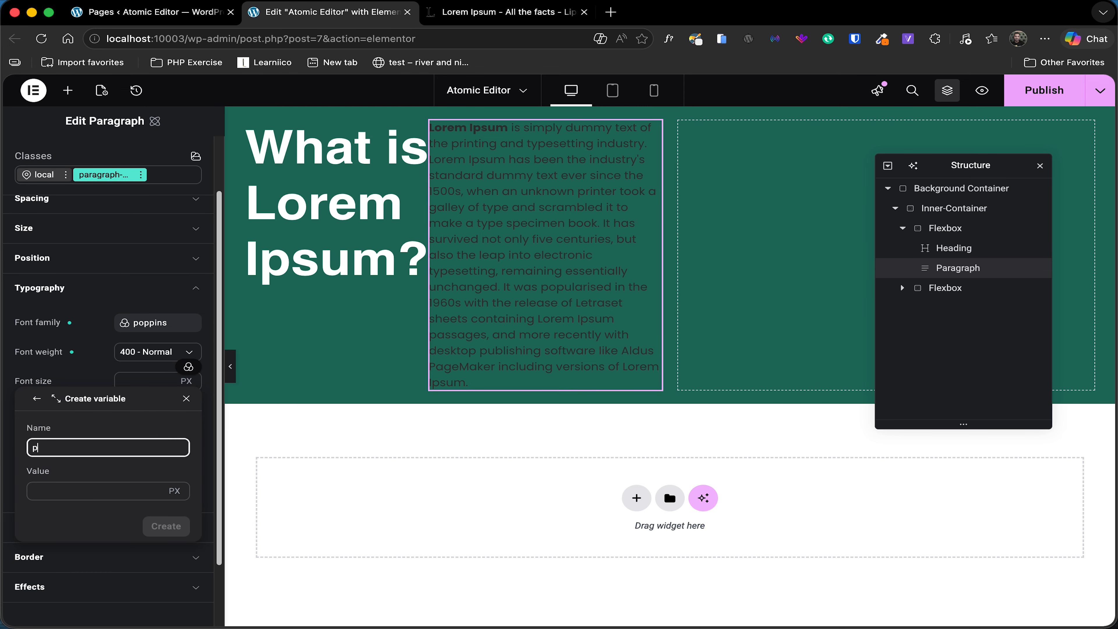
text(paragraph)
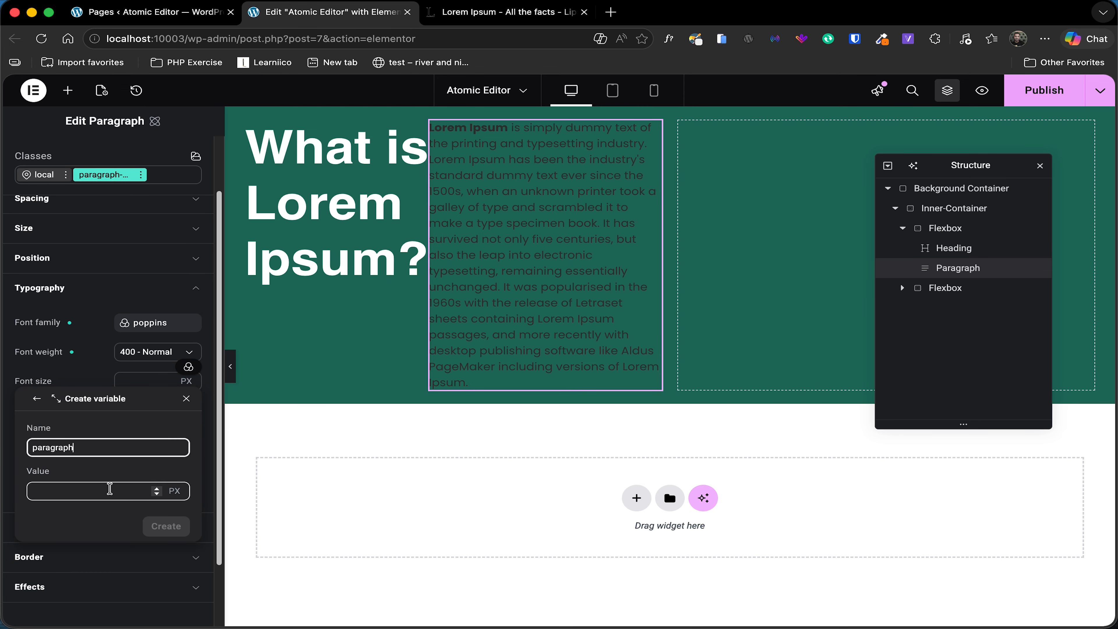
click(110, 490)
text(16)
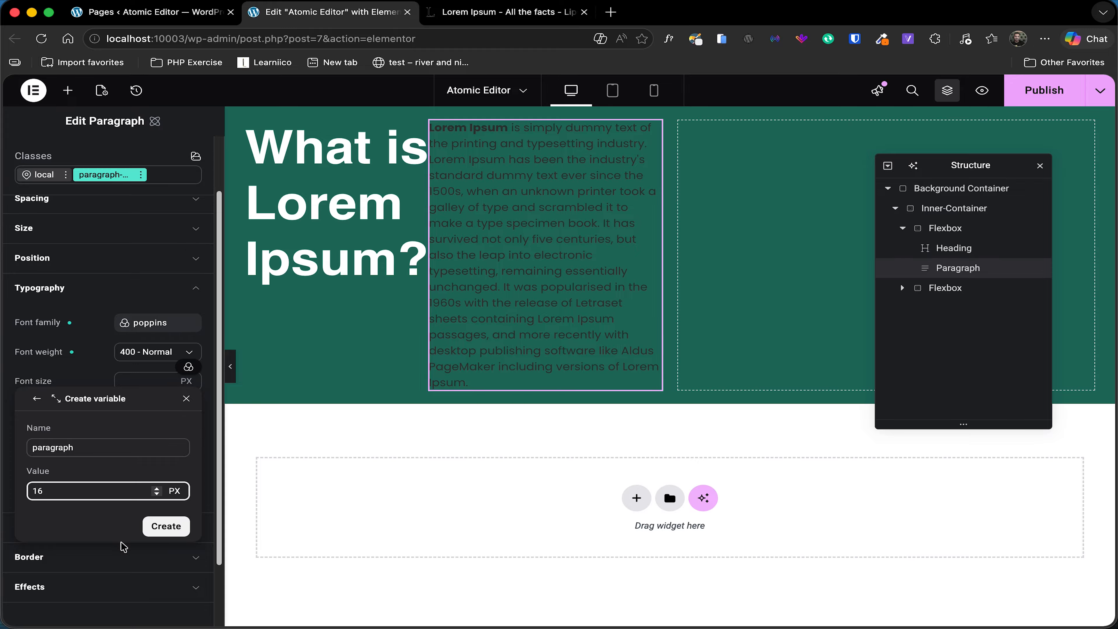
click(162, 526)
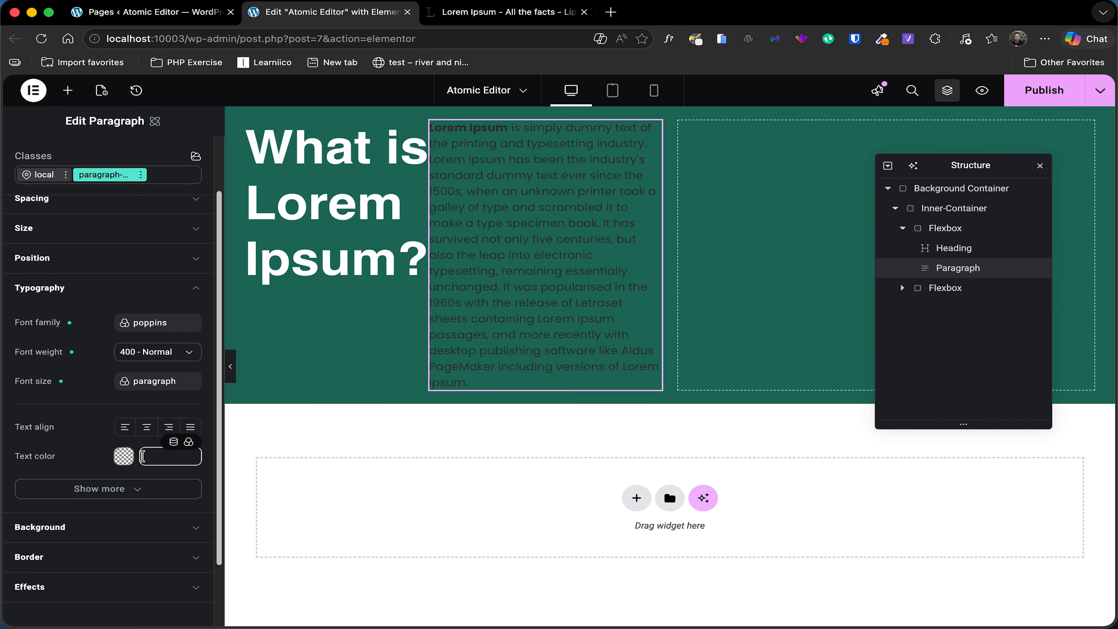
click(188, 442)
click(116, 505)
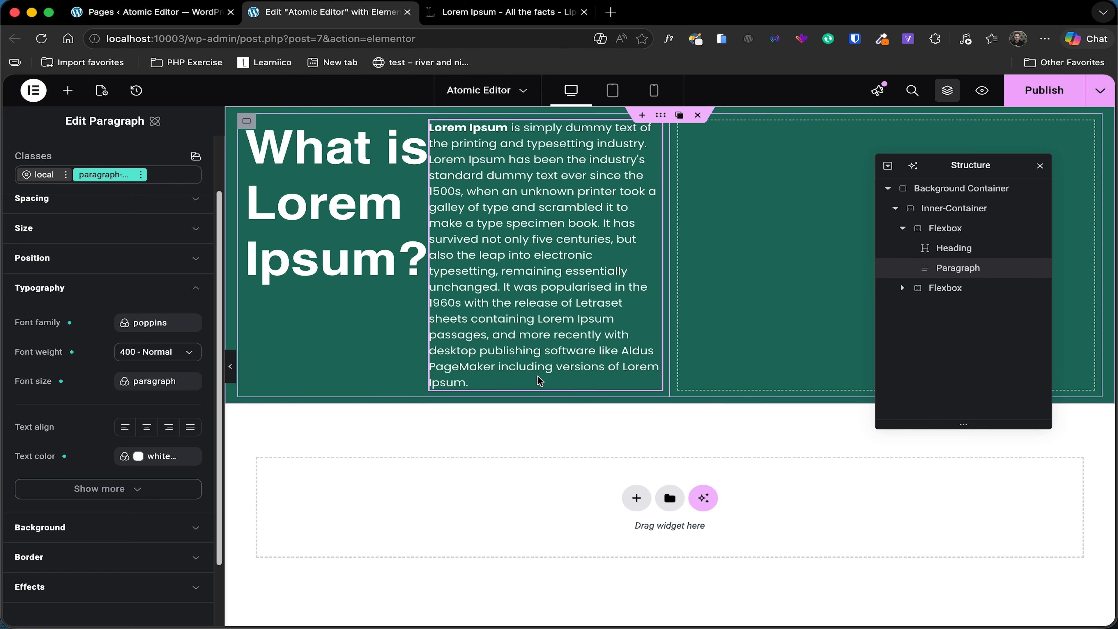
Create a vertical-column class on the Flexbox holding the heading and paragraph and set its layout direction to column
click(946, 232)
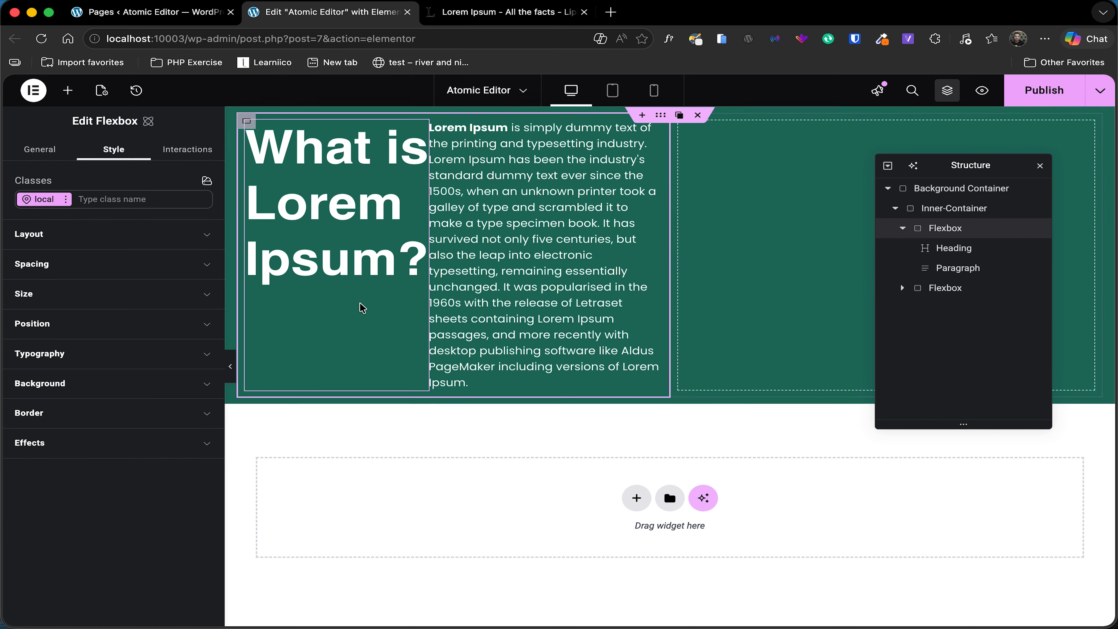
click(121, 199)
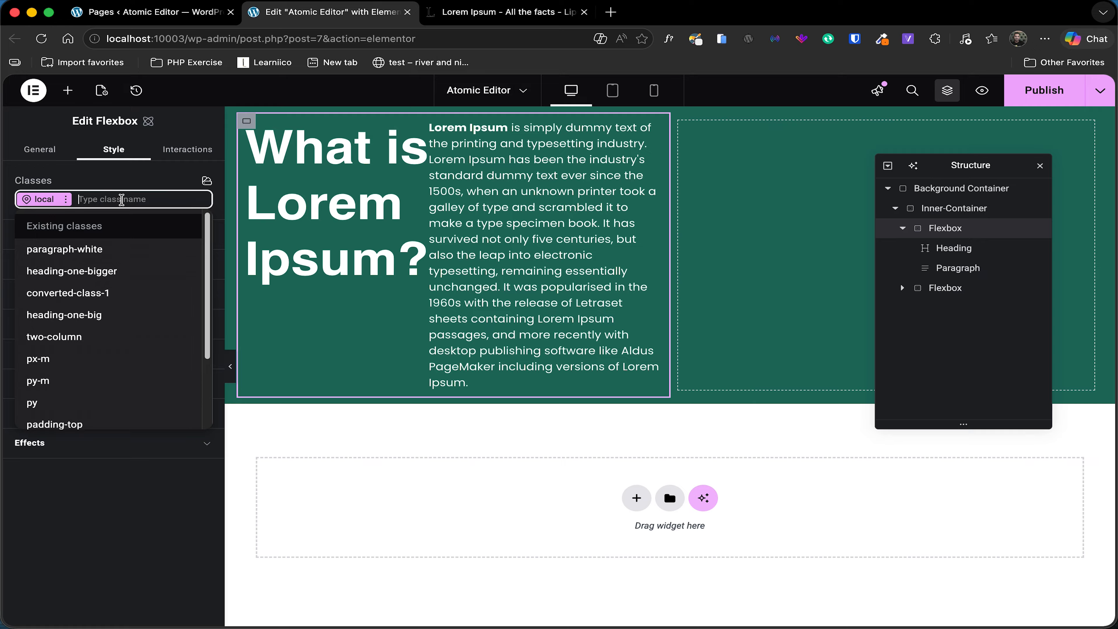
text(v)
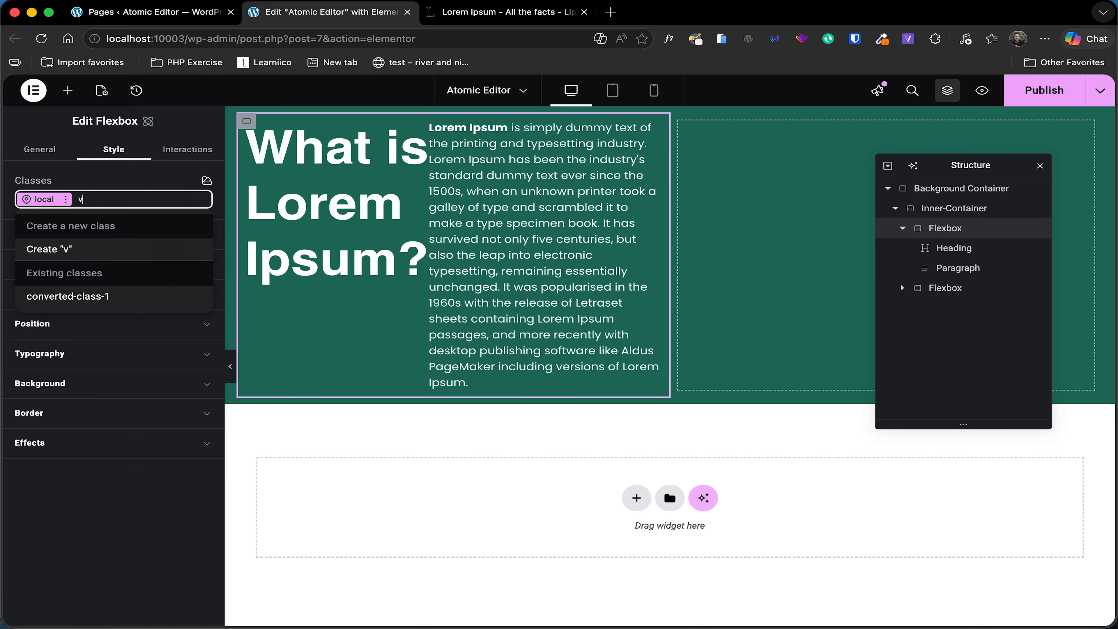
text(ertical-column)
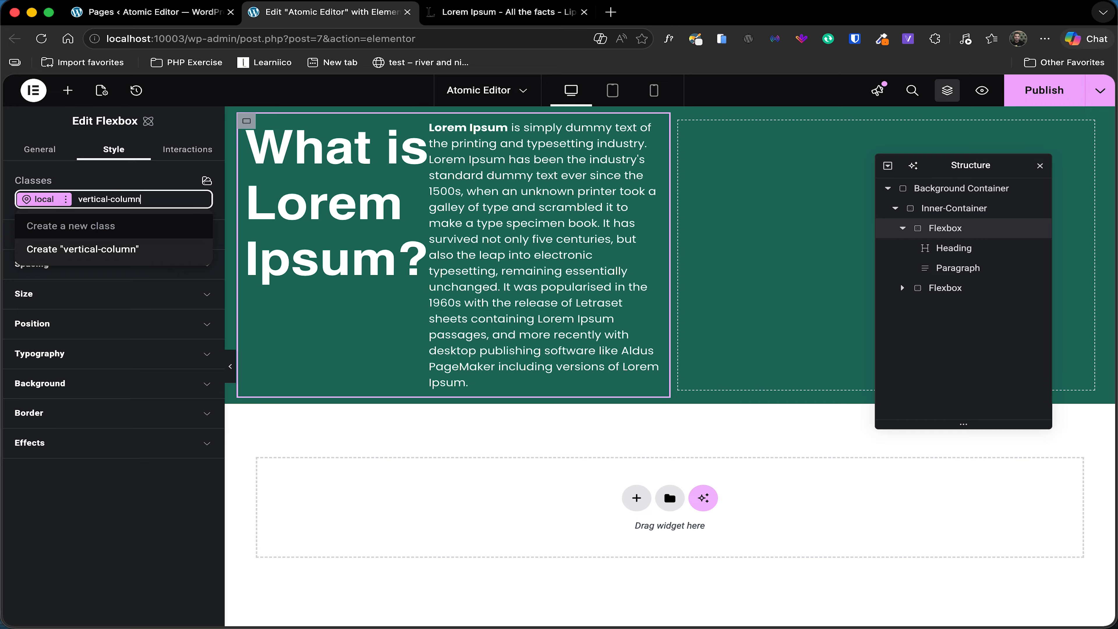
click(91, 249)
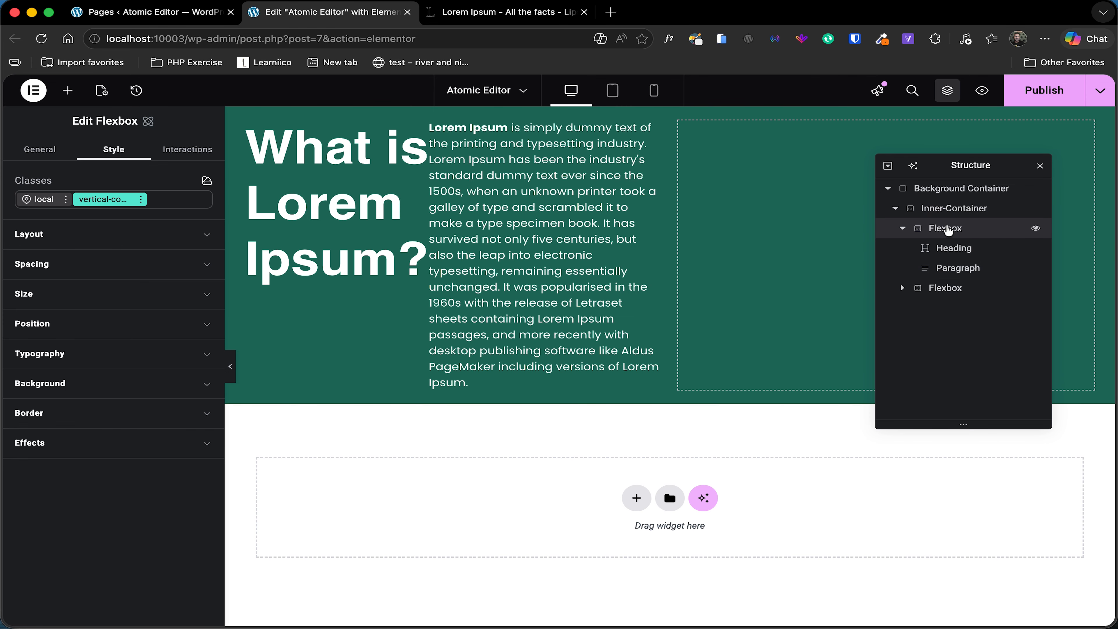
click(85, 241)
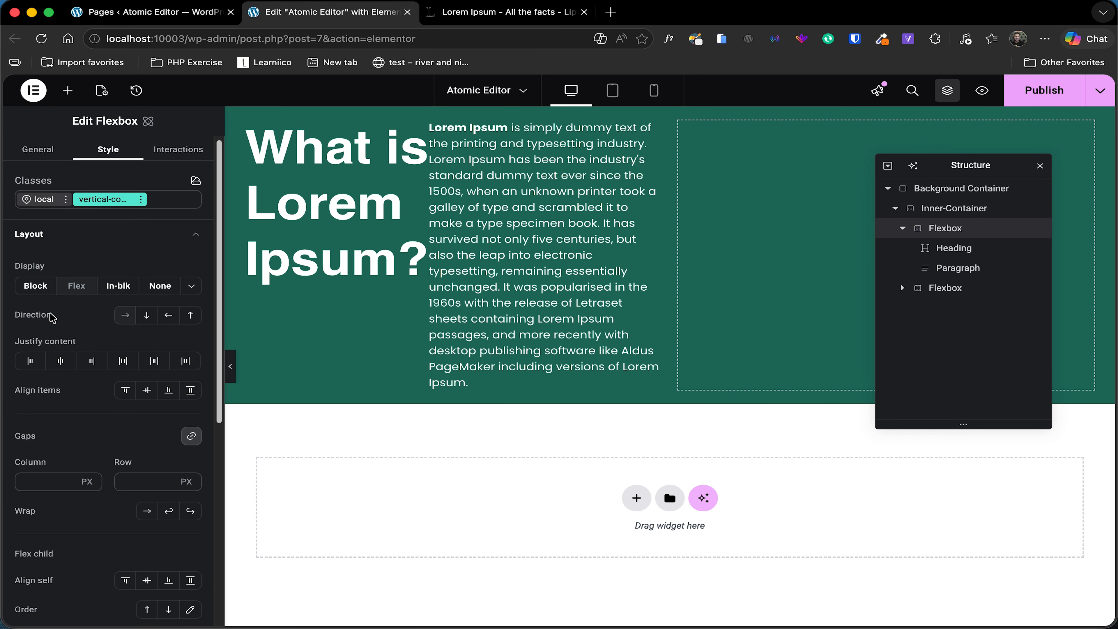
click(152, 320)
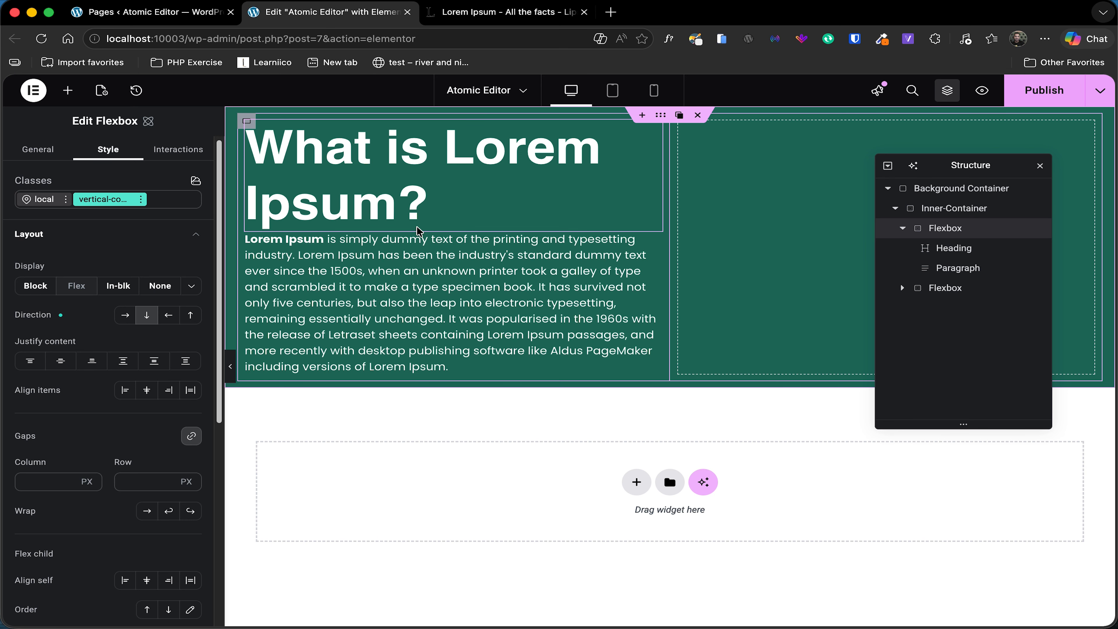
Apply the existing py-m class to the Inner-Container
click(977, 216)
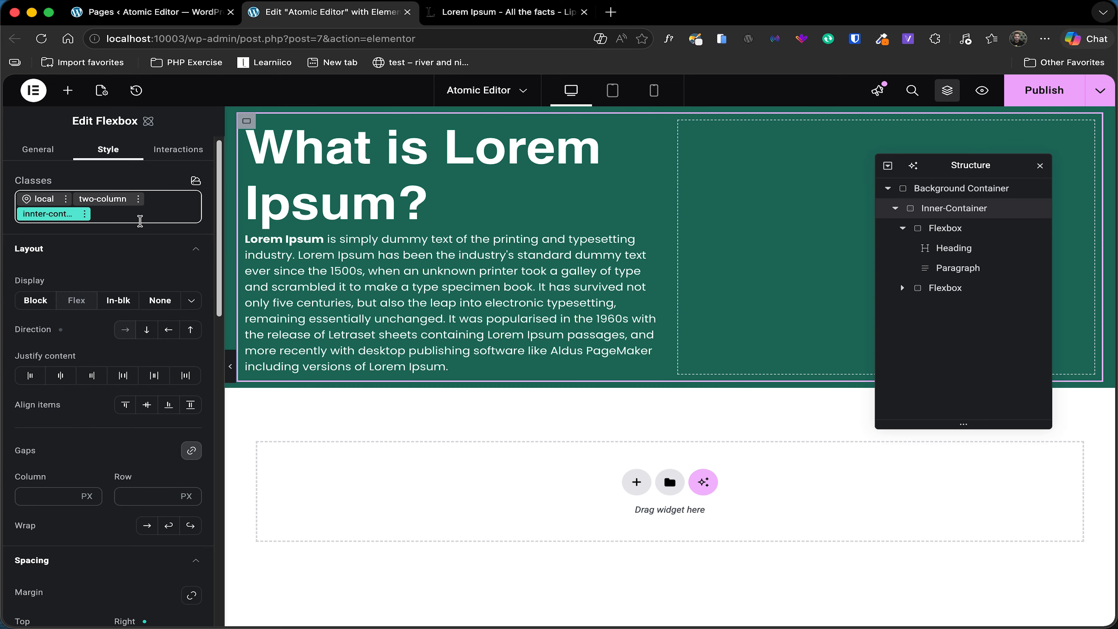
click(140, 221)
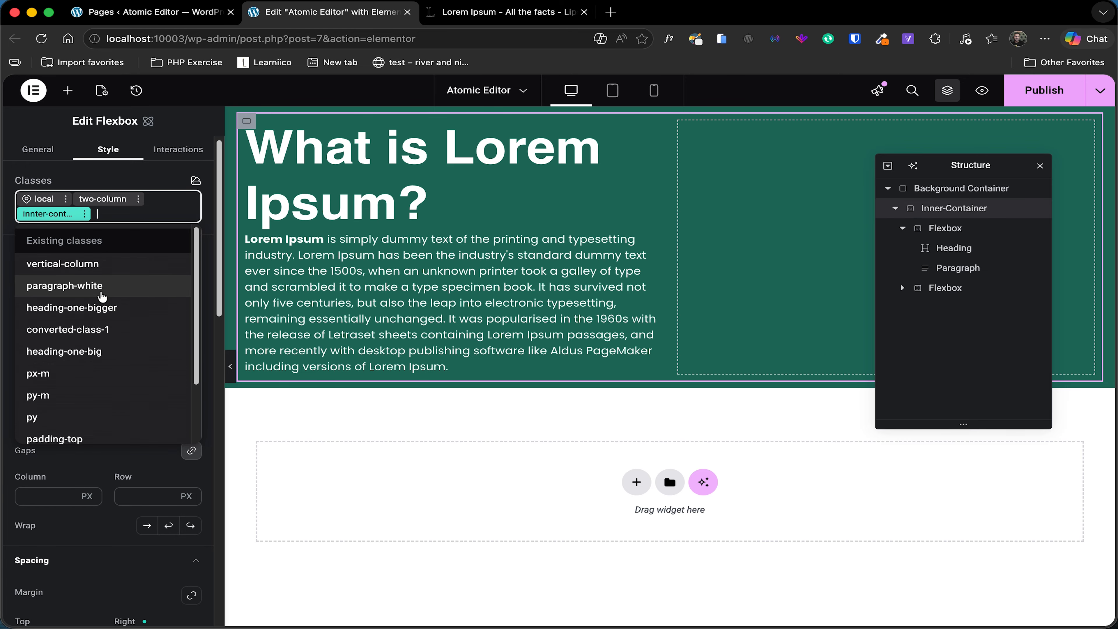
scroll(87, 387, down, 1)
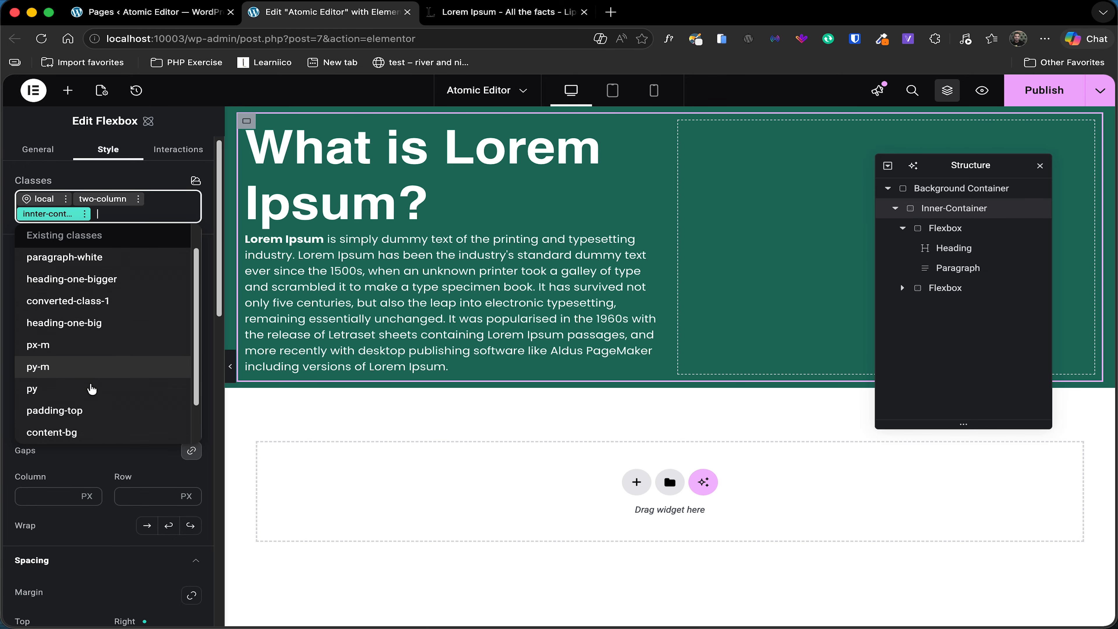
click(68, 377)
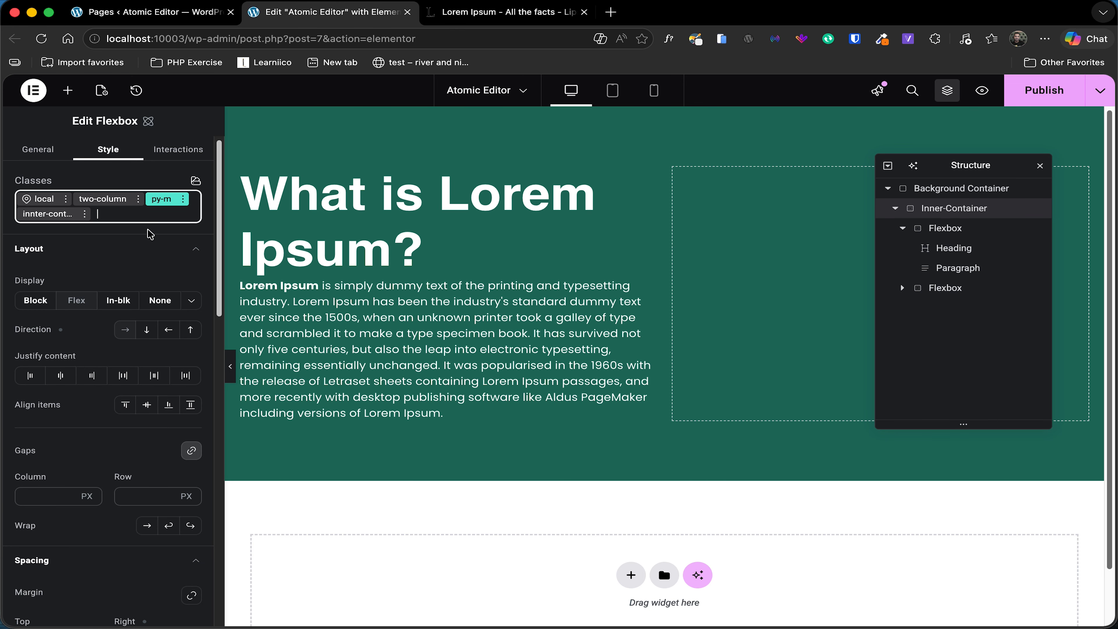
Try the px-m class on the Inner-Container and remove it again
click(141, 214)
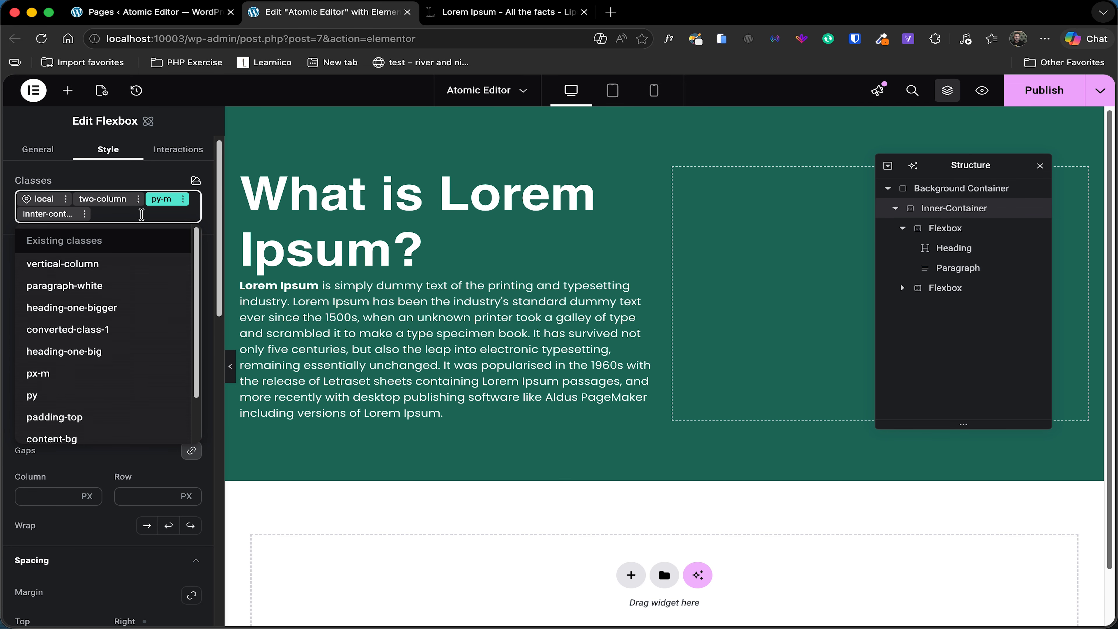
click(108, 377)
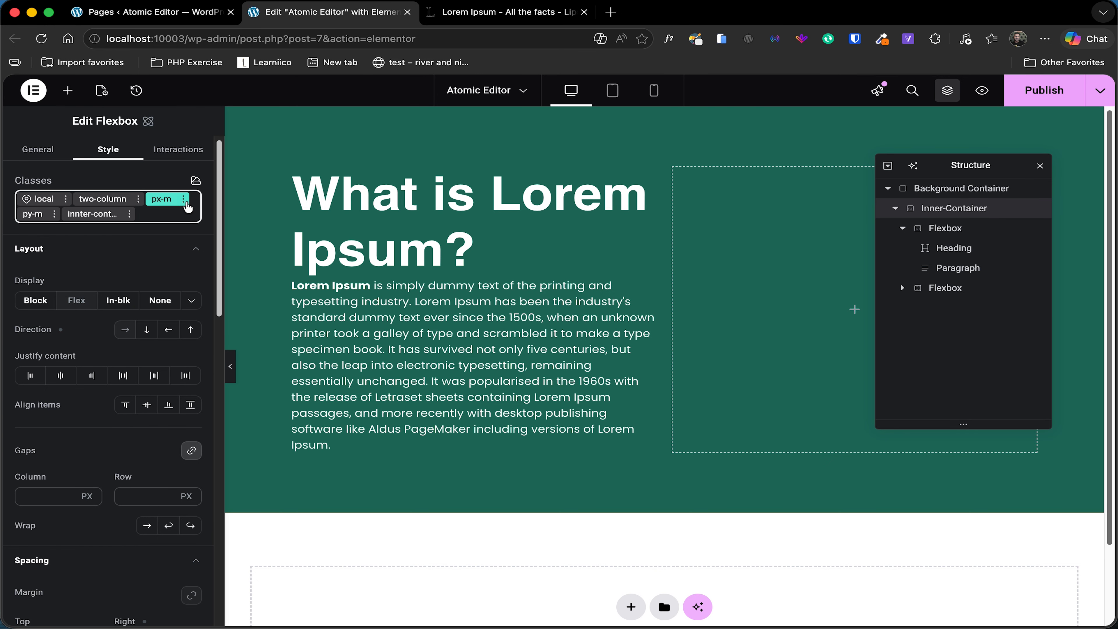
click(184, 200)
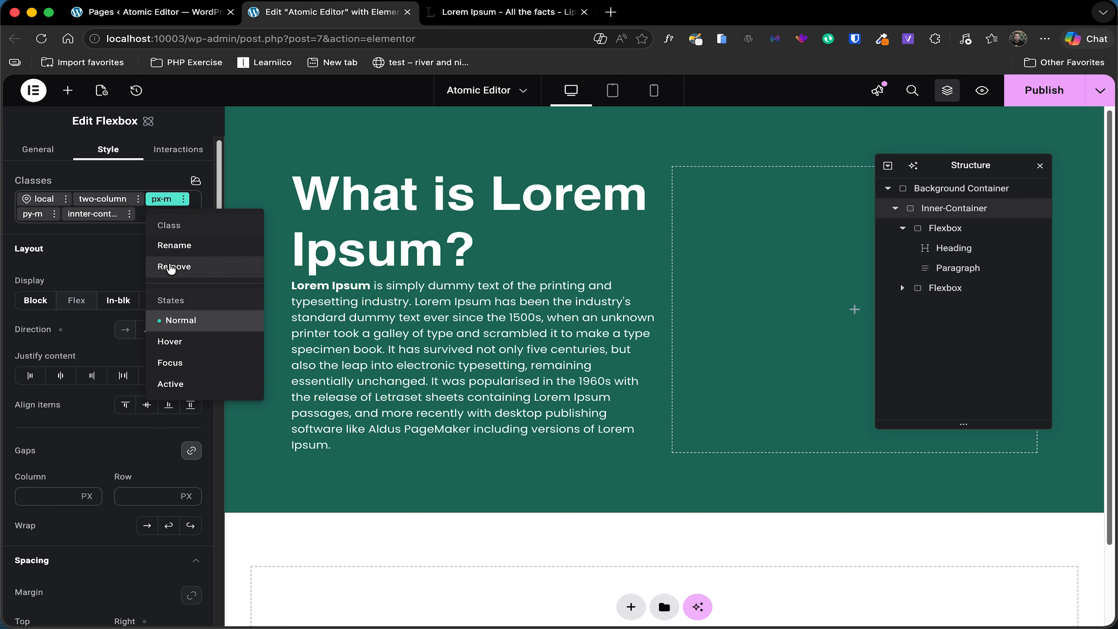
click(176, 267)
Add an Image element to the empty second Flexbox and move the Structure panel down off the image
click(69, 91)
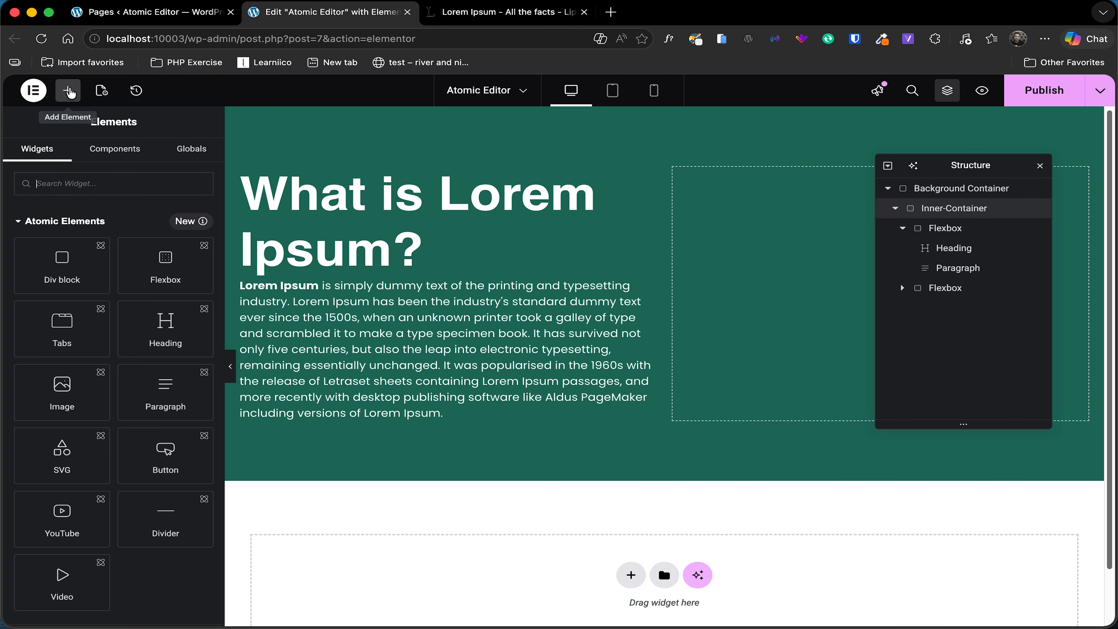
drag(86, 396, 701, 364)
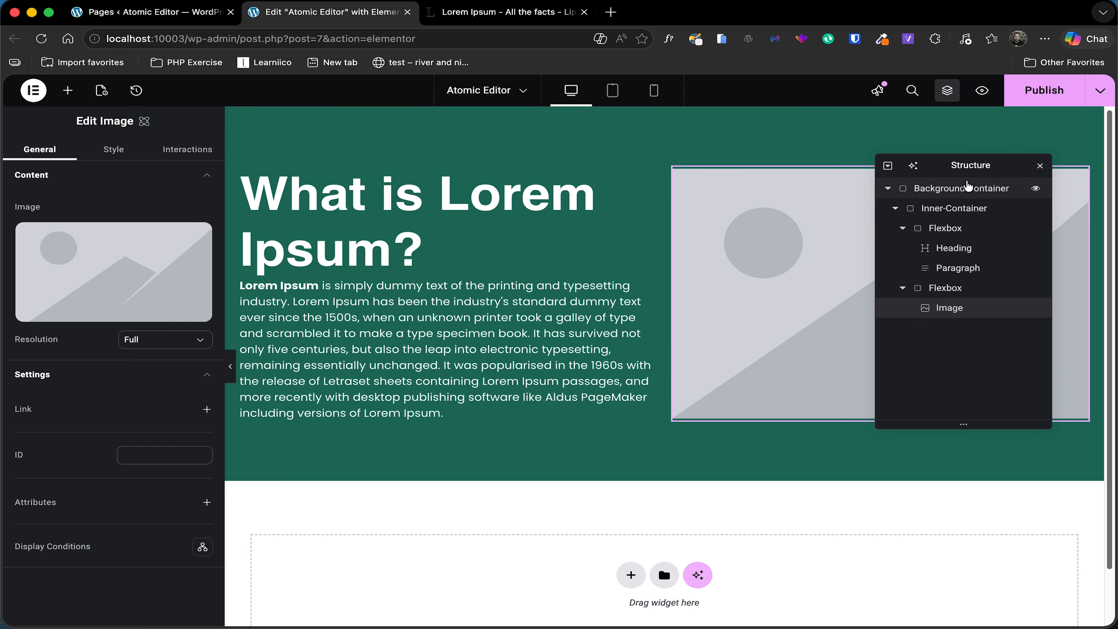
drag(964, 171, 941, 403)
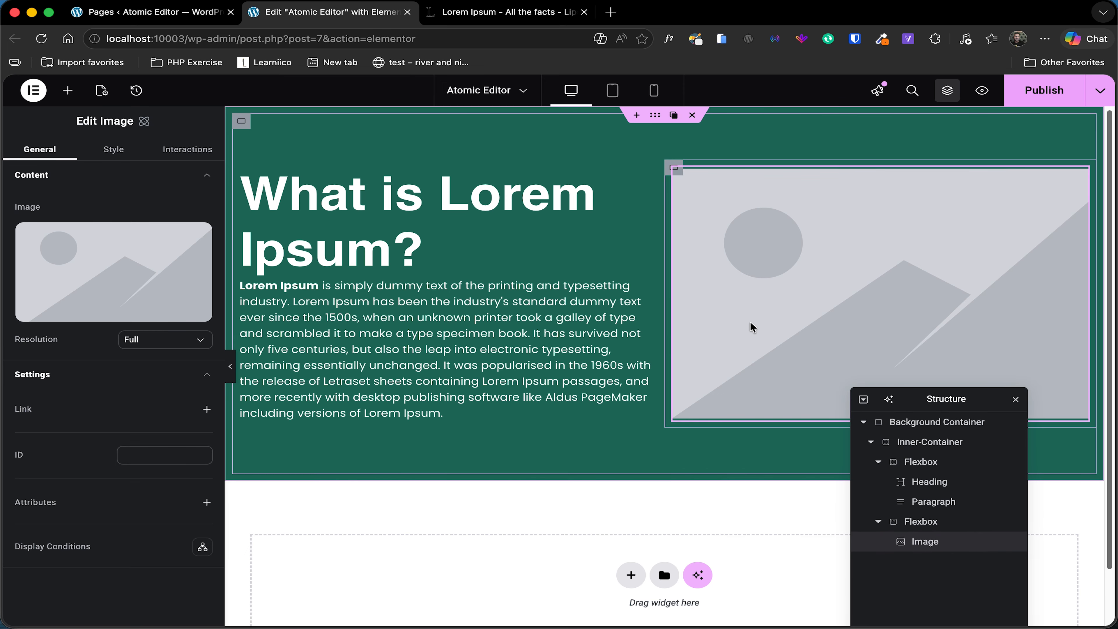
mouse_move(25, 316)
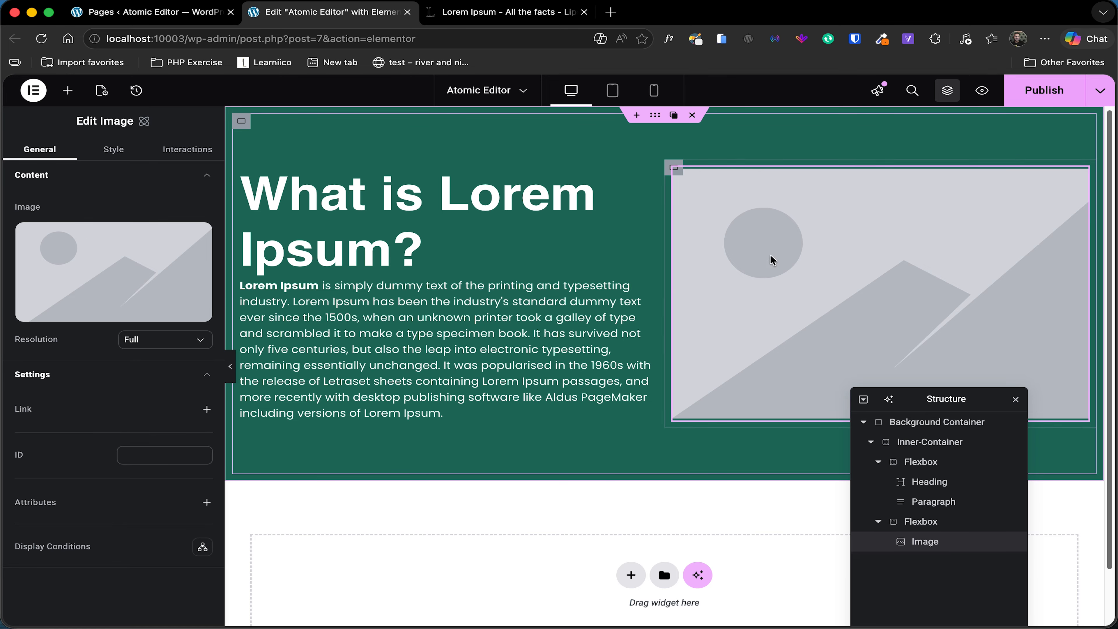
click(114, 259)
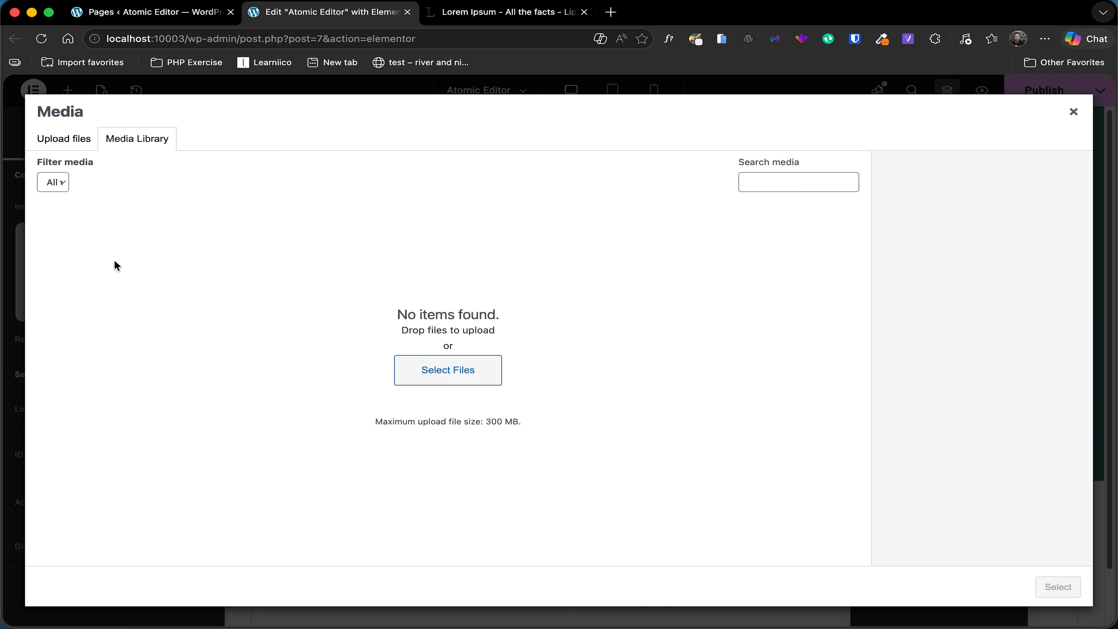
click(44, 139)
click(117, 142)
click(437, 369)
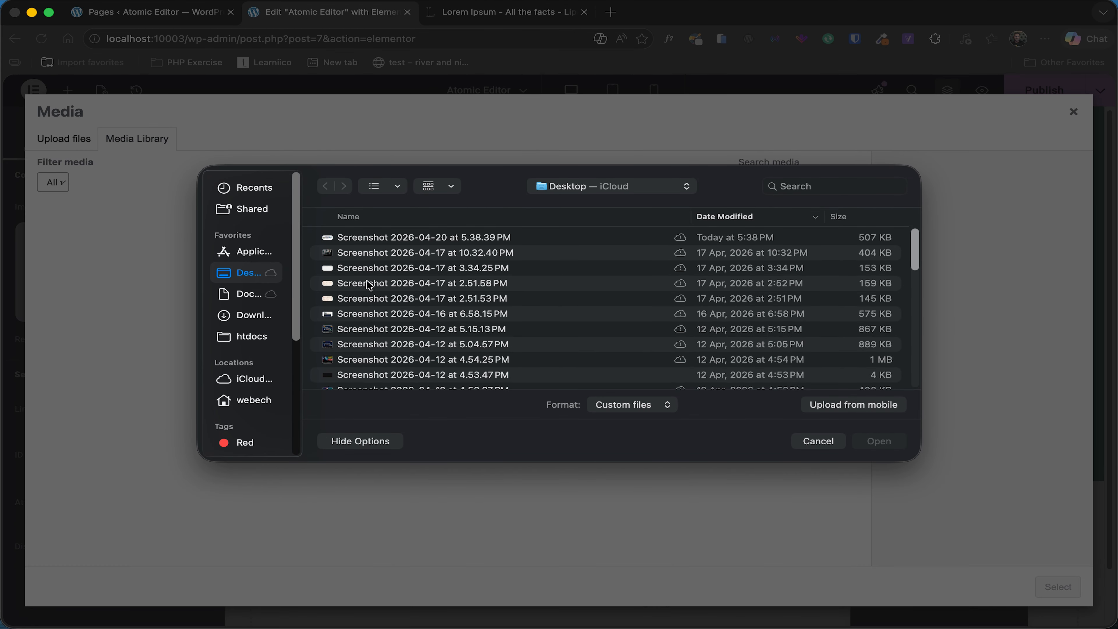
scroll(397, 351, down, 10)
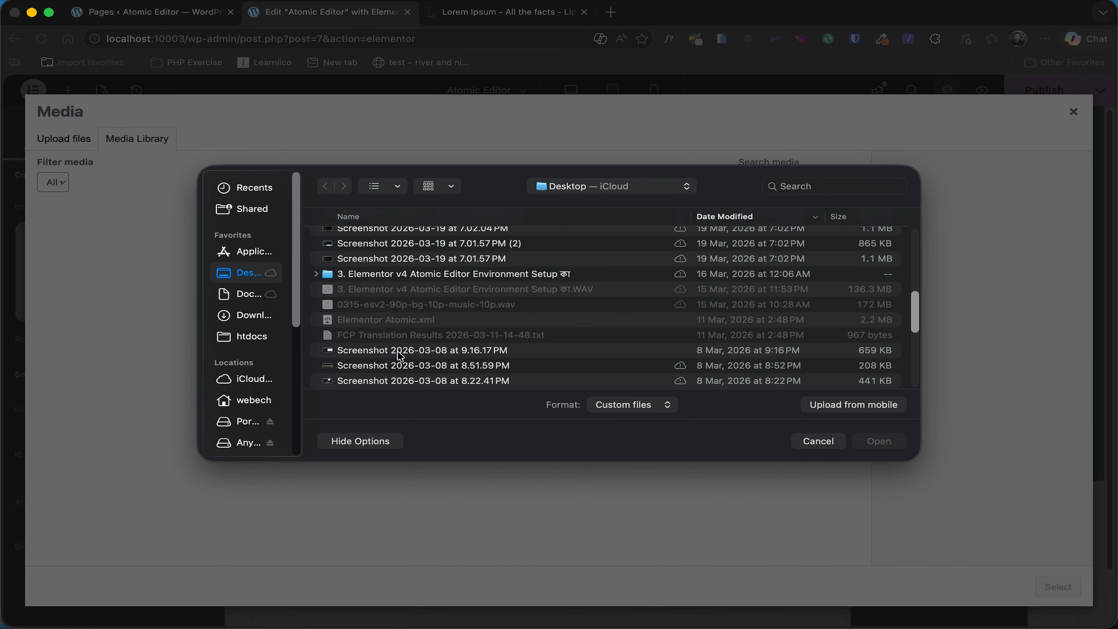
scroll(398, 351, down, 10)
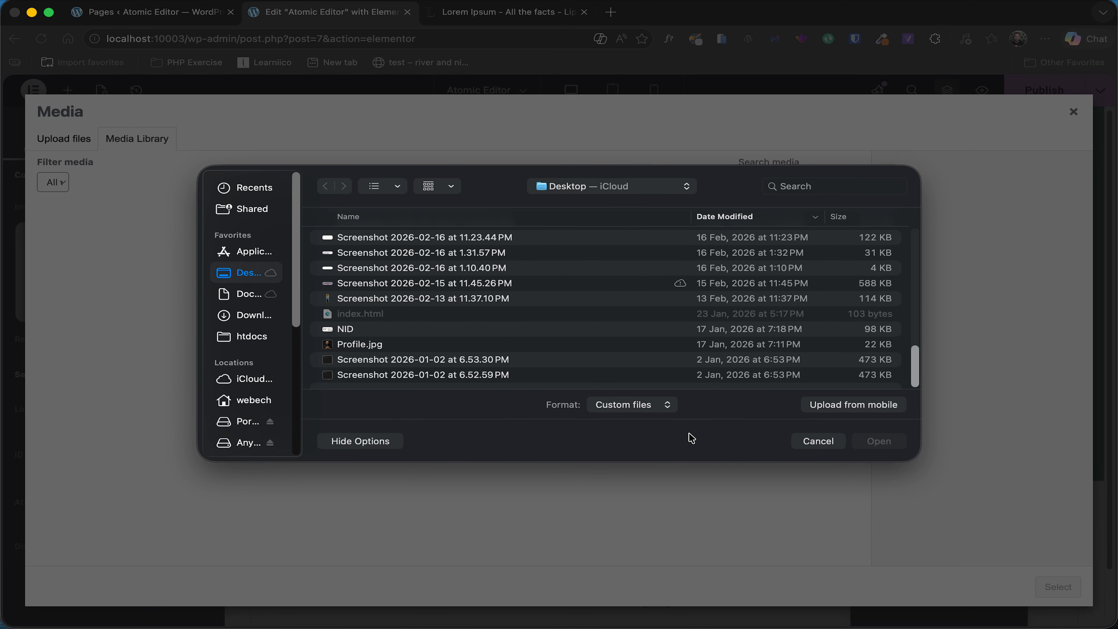
click(263, 322)
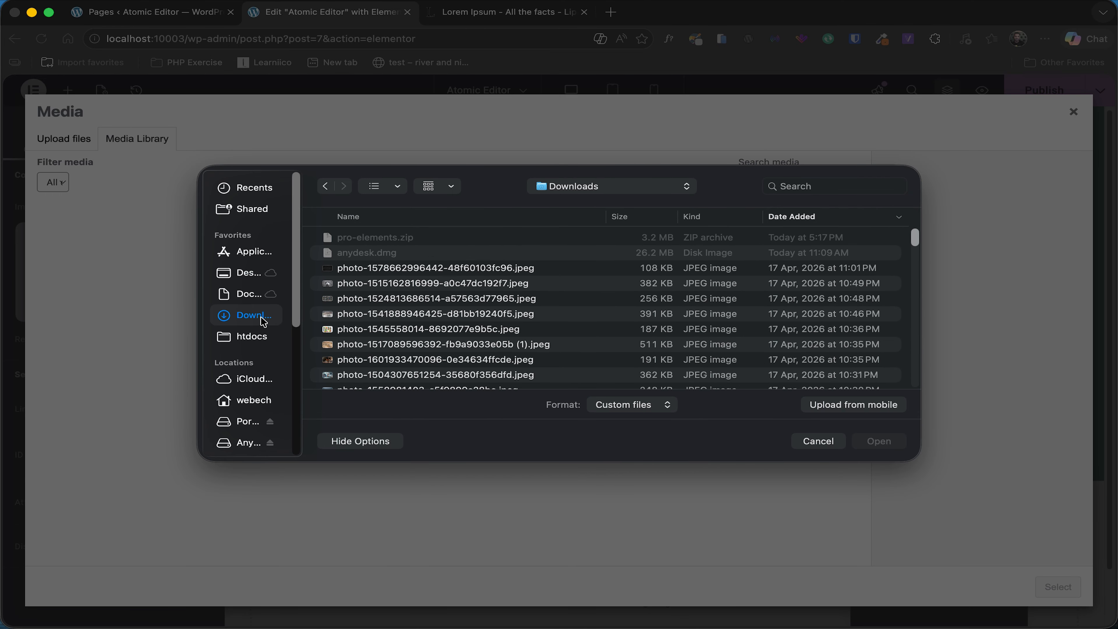
double_click(359, 283)
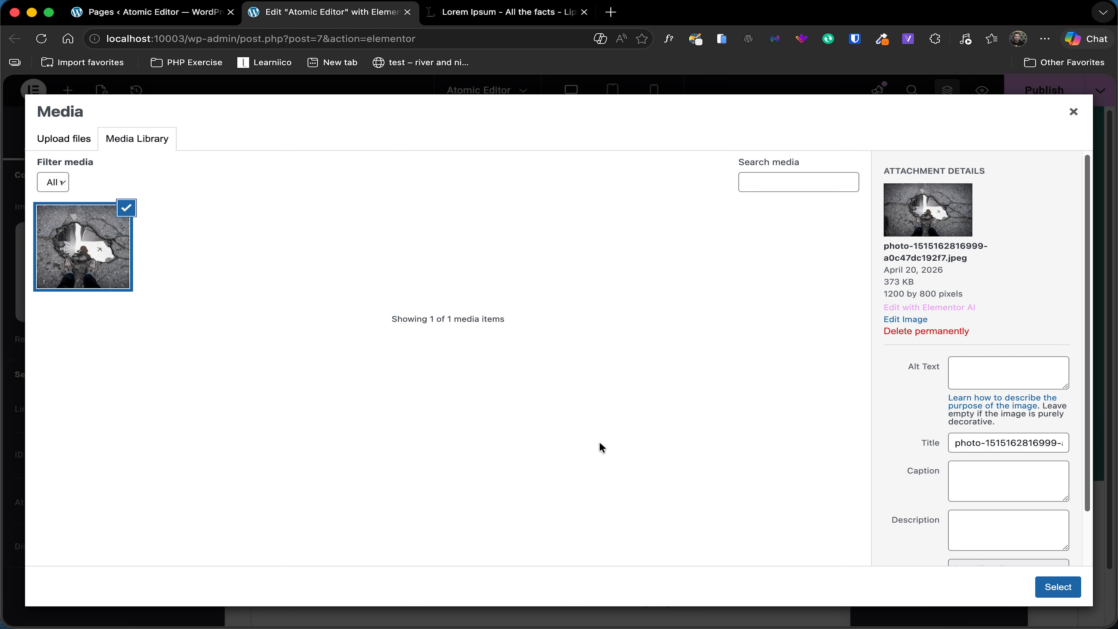
click(1065, 586)
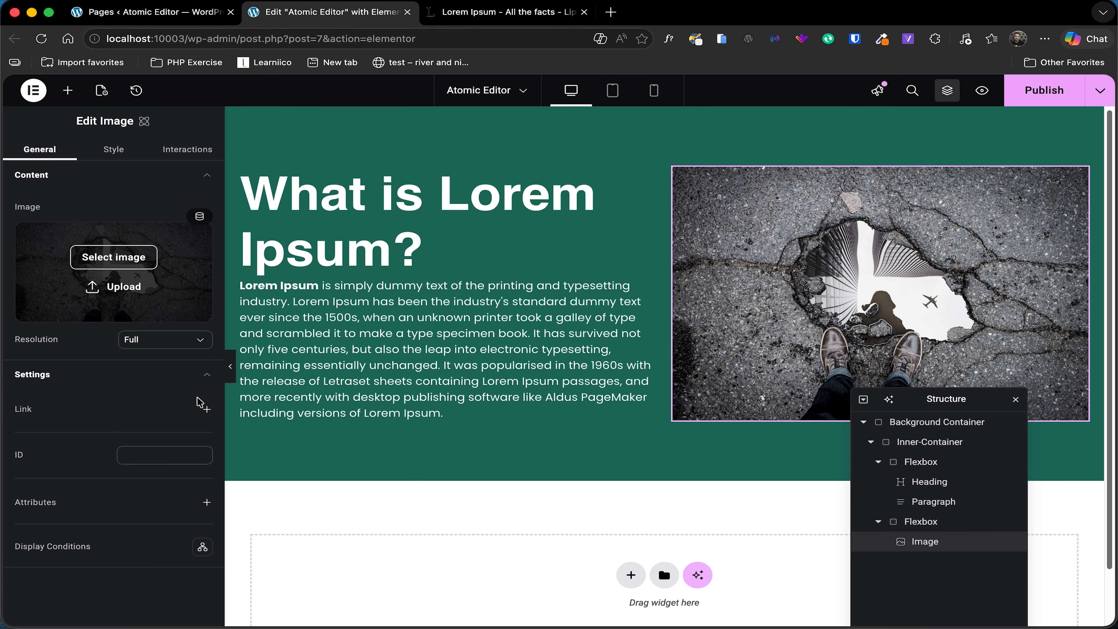
Create a round-image class on the Image and open its border settings
click(118, 146)
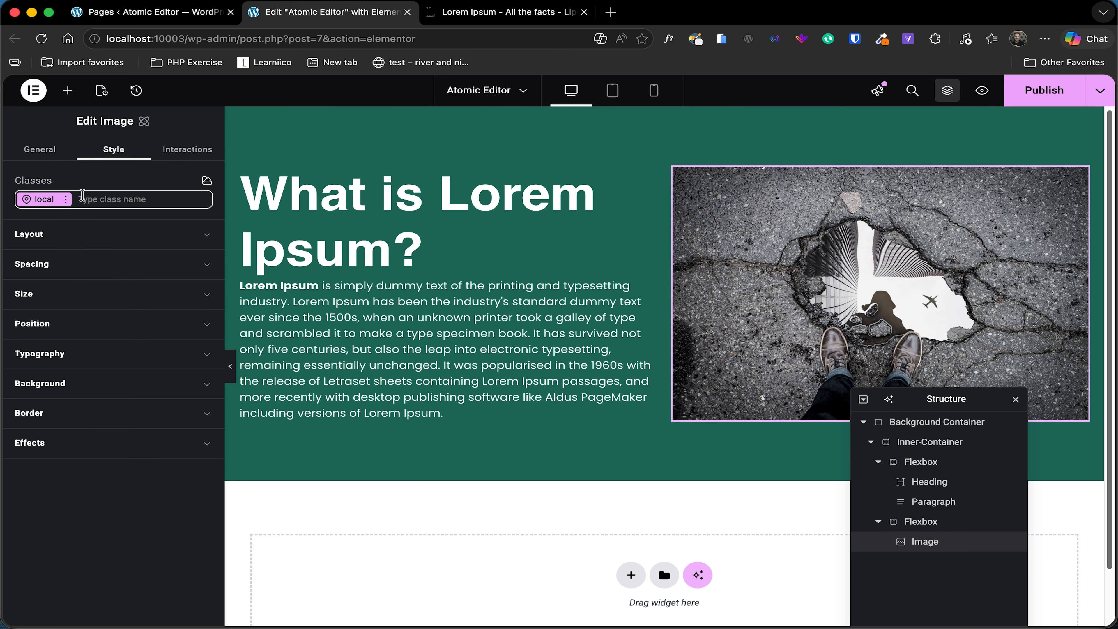
click(95, 199)
text(r)
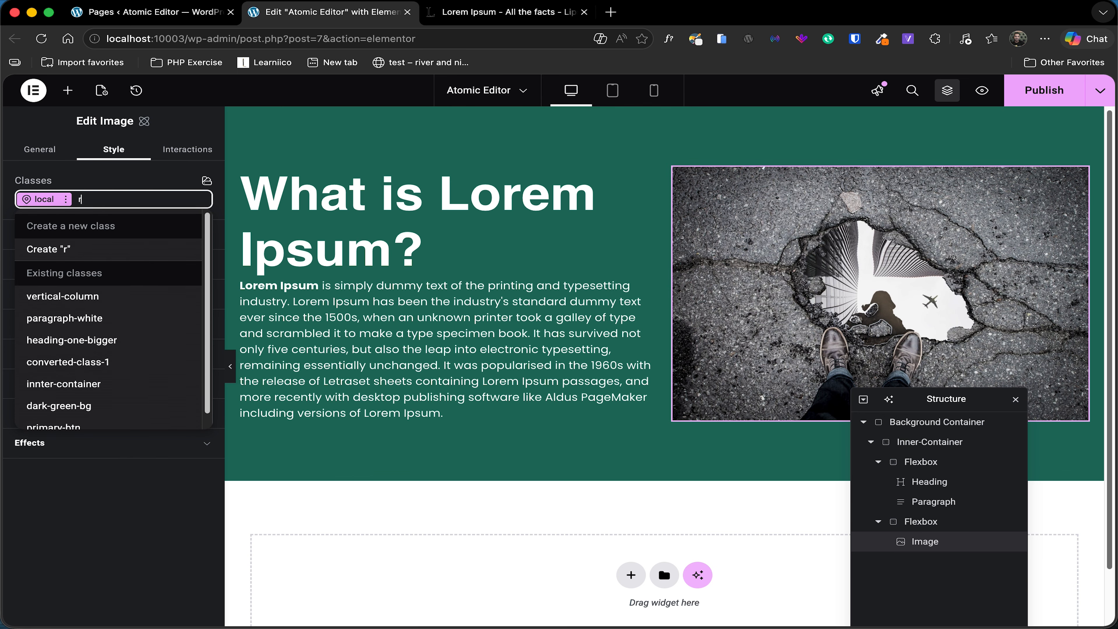
text(ound-)
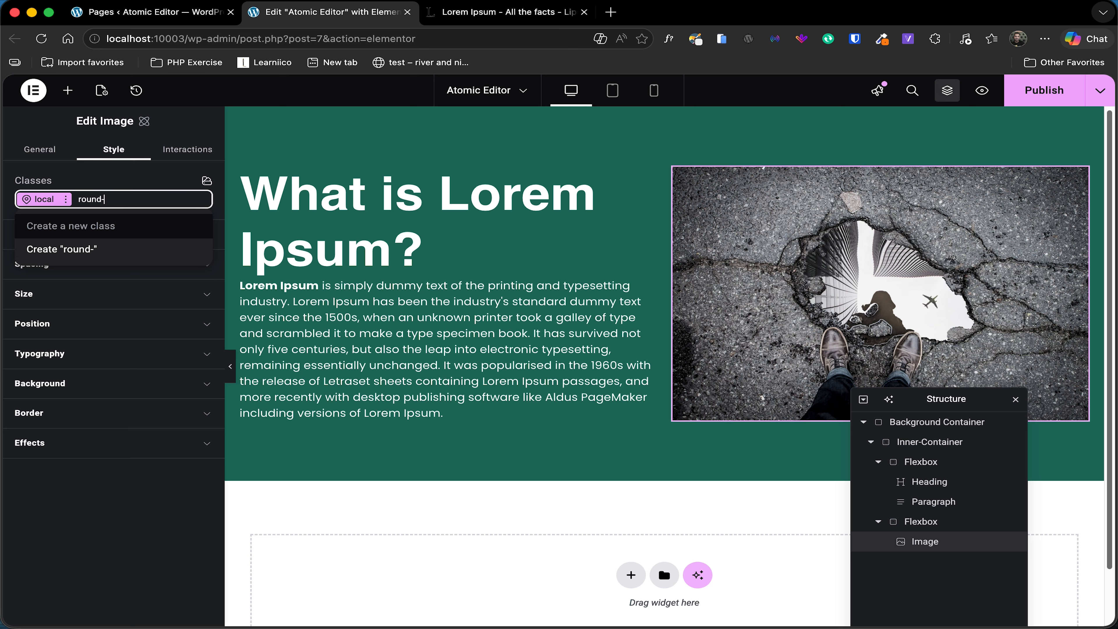
text(image)
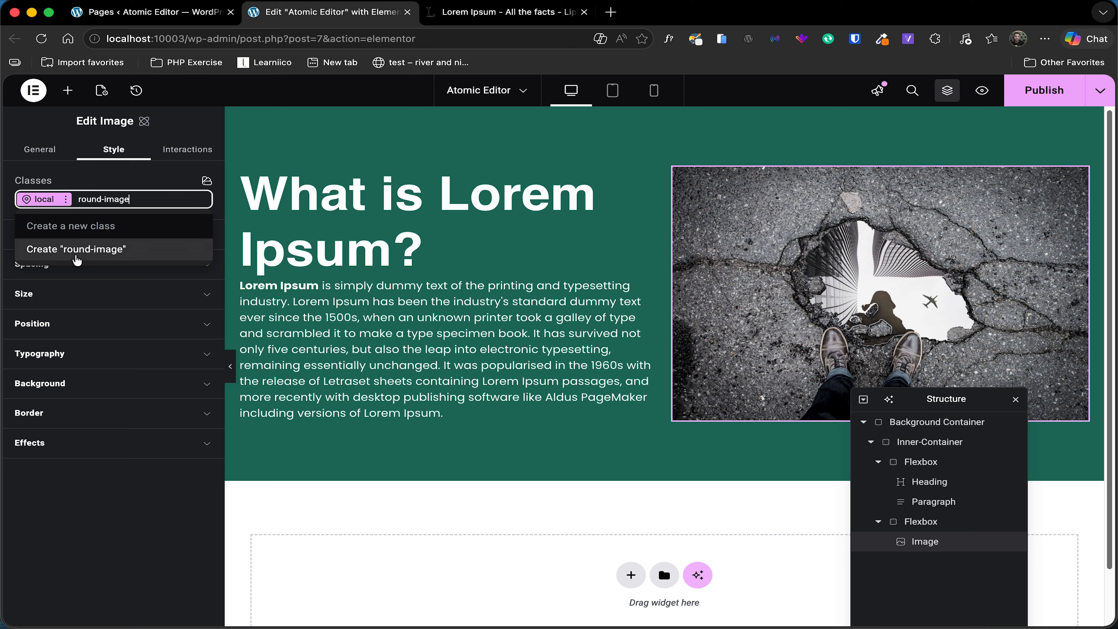
click(91, 253)
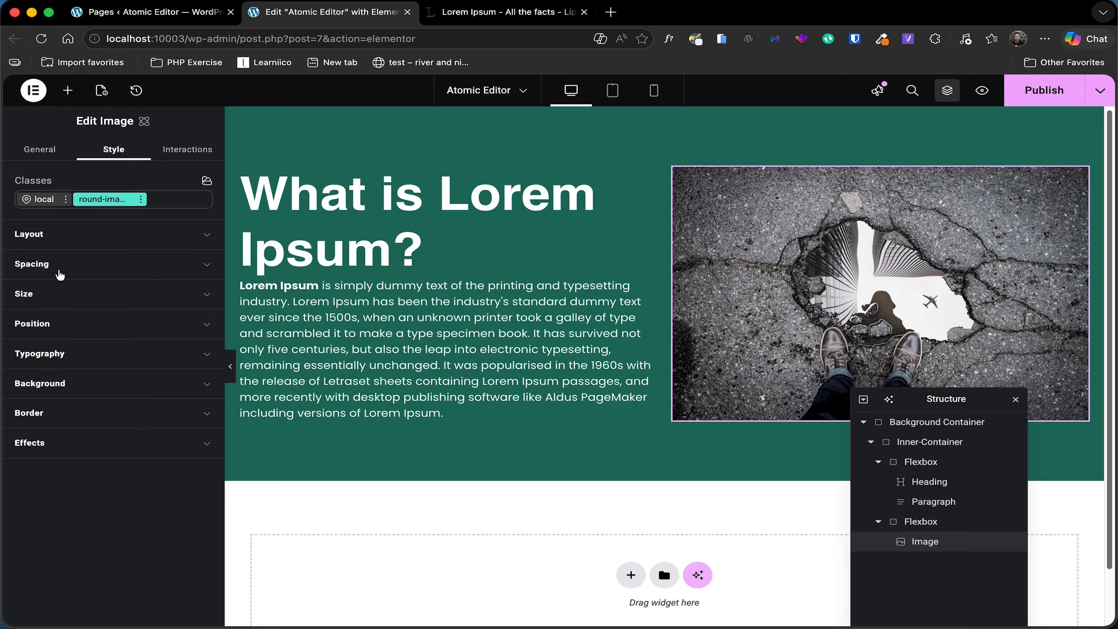
click(48, 413)
scroll(133, 458, down, 1)
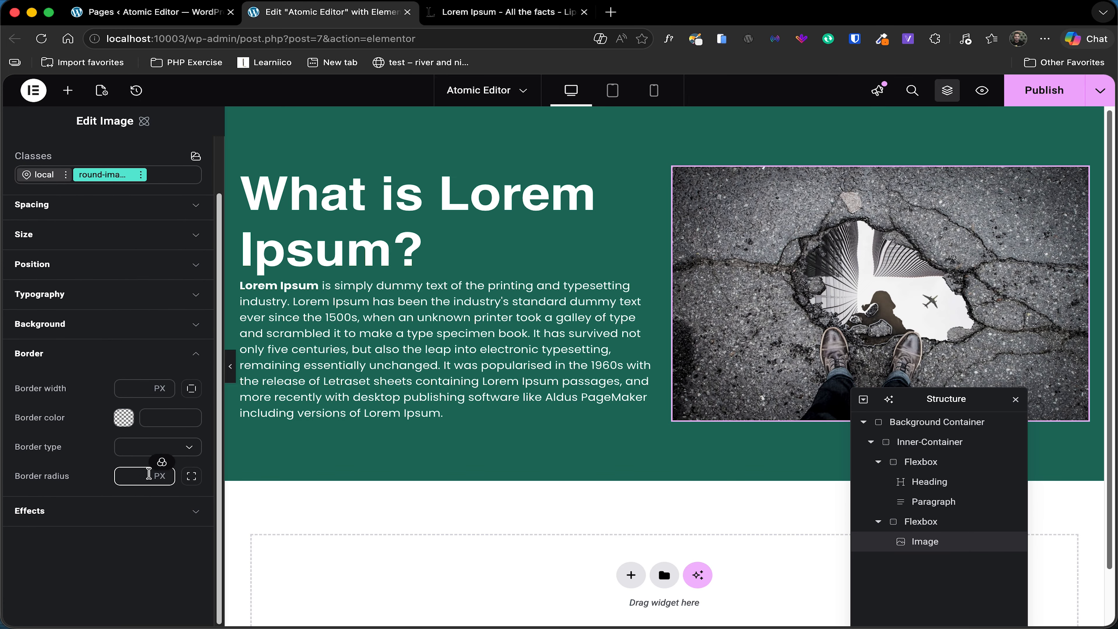
Try a 50 px border radius on the round-image class and clear the value
click(129, 476)
text(50)
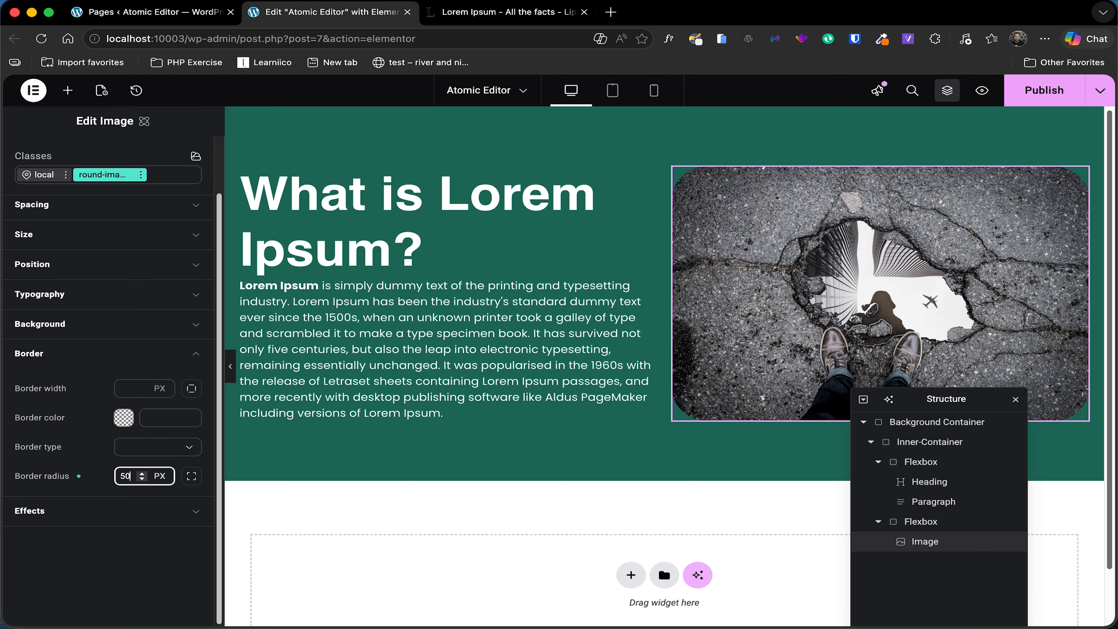
key(BackSpace)
key(BackSpace)
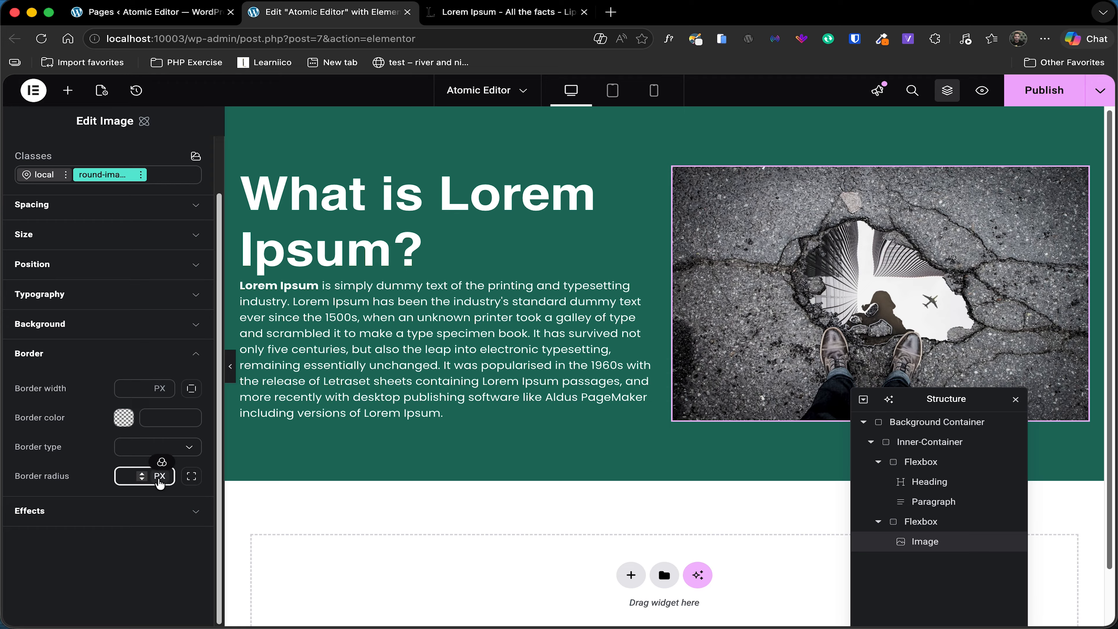
Create a size variable named mediup-round-image with a value of 50 px for the round-image class's border radius
click(161, 463)
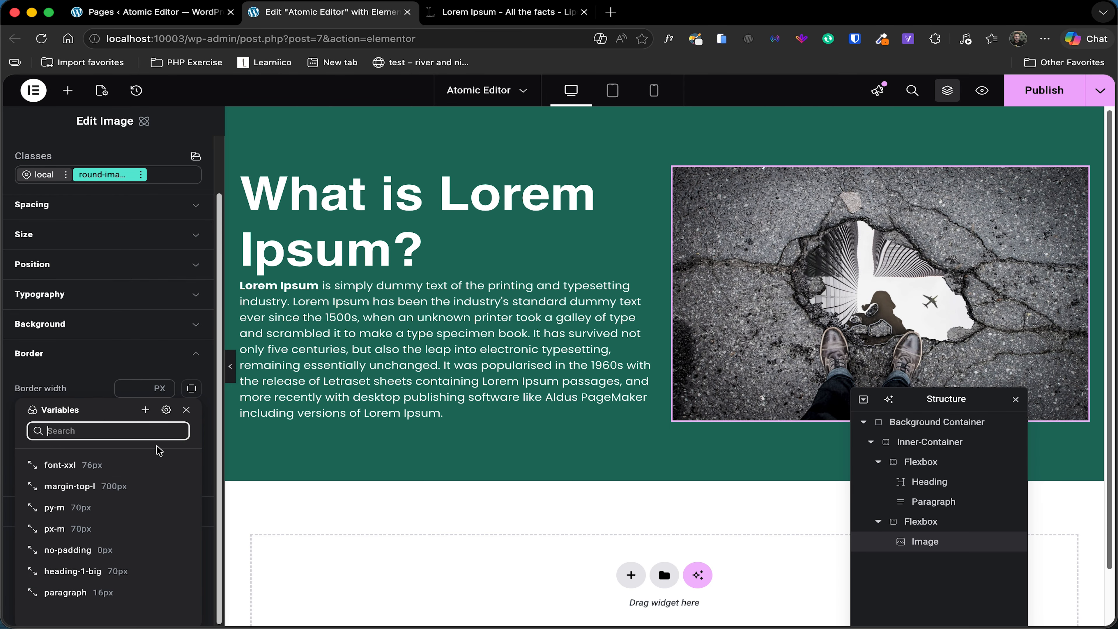
click(145, 409)
text(round-image)
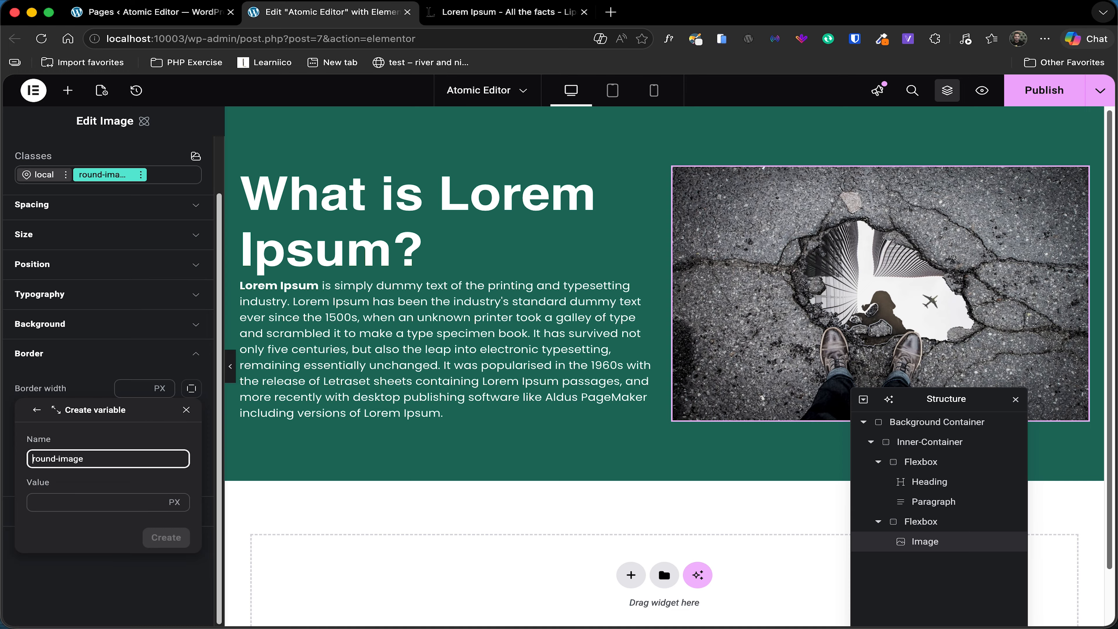
text(mediup-)
click(91, 502)
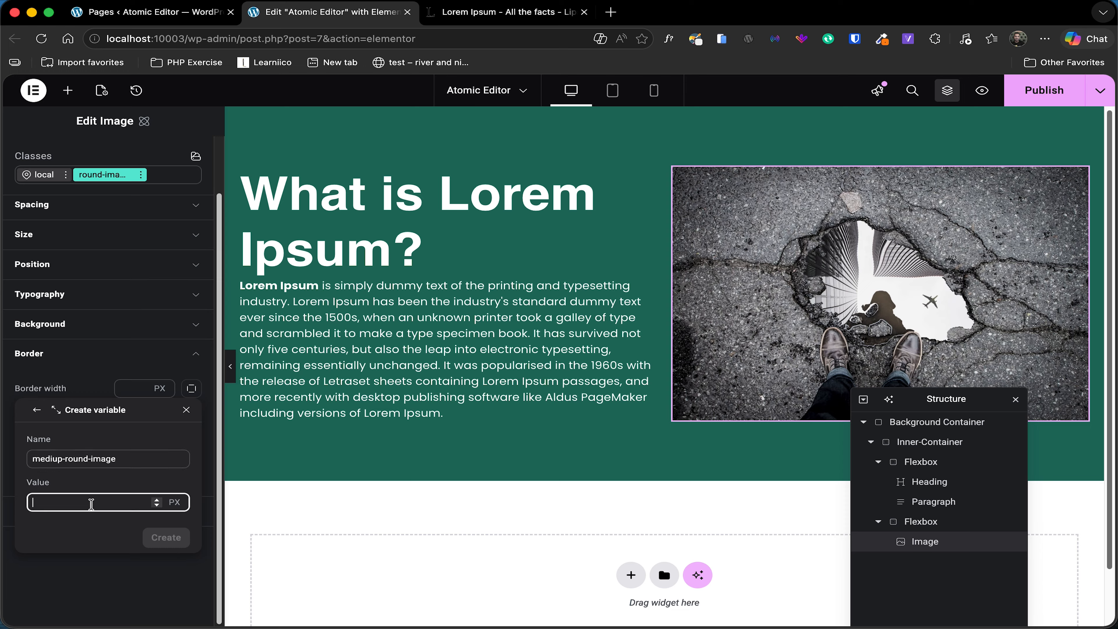
text(30)
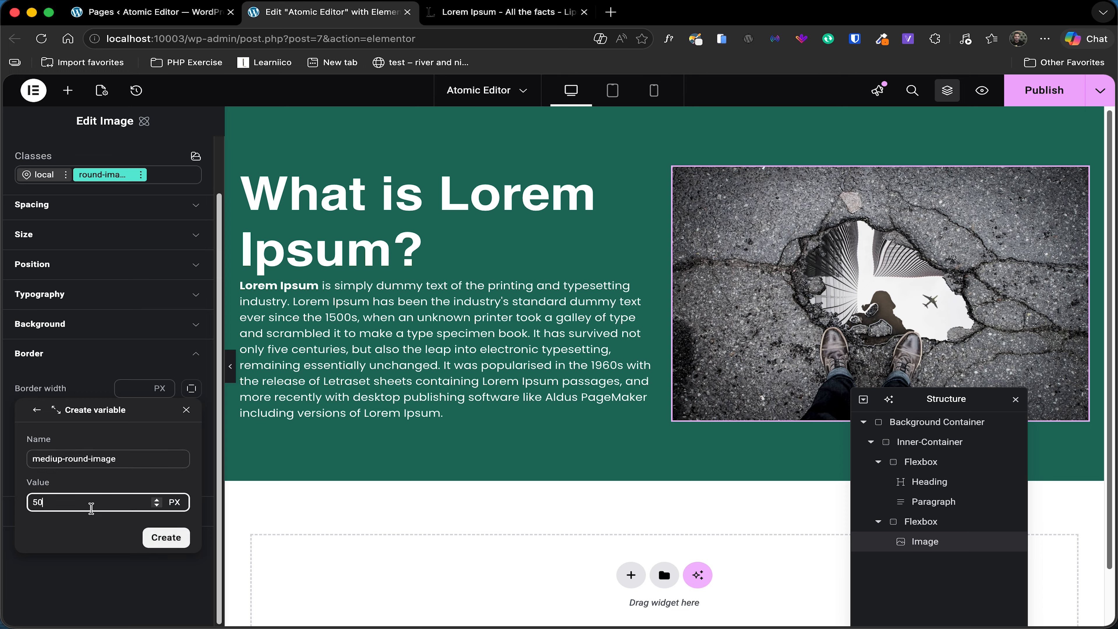
click(166, 537)
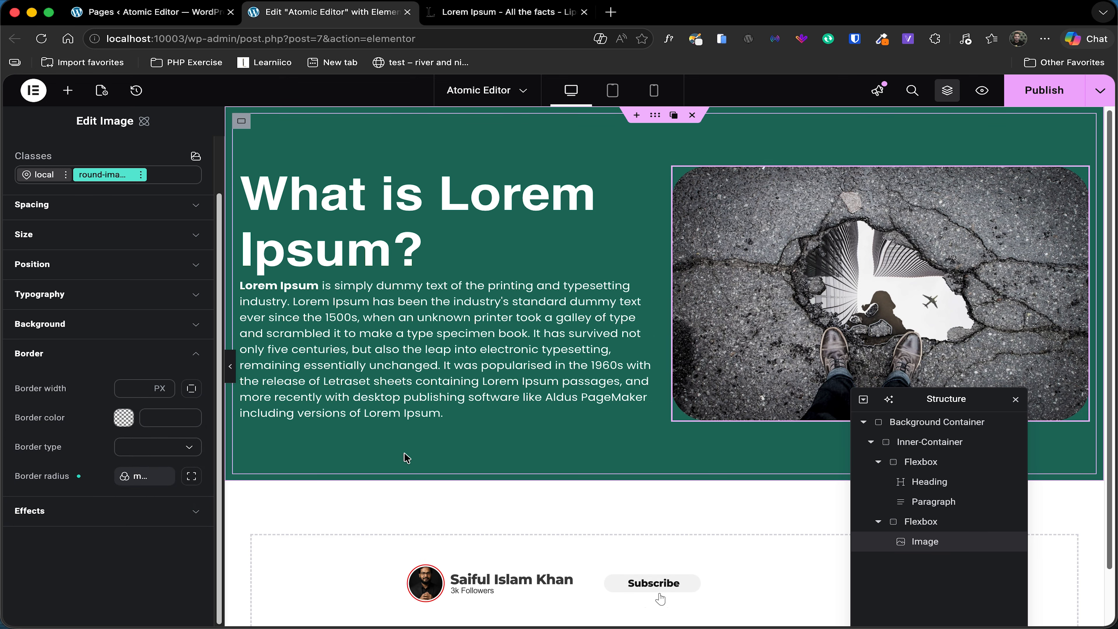
Try adding a new class named image to the Image element and remove it from the element
click(176, 176)
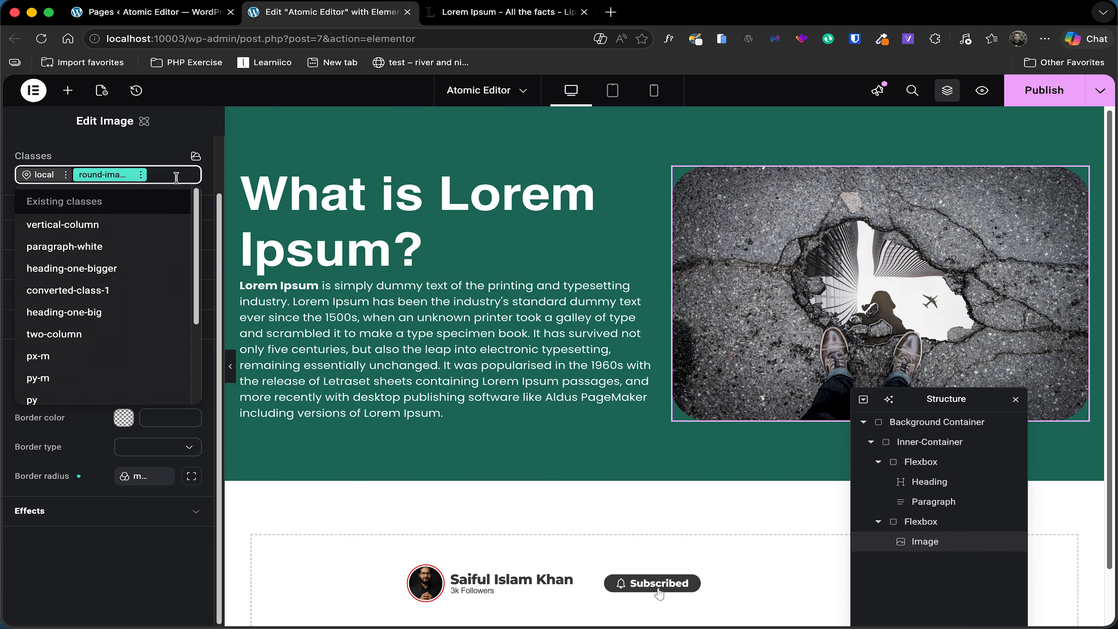
text(image)
click(93, 222)
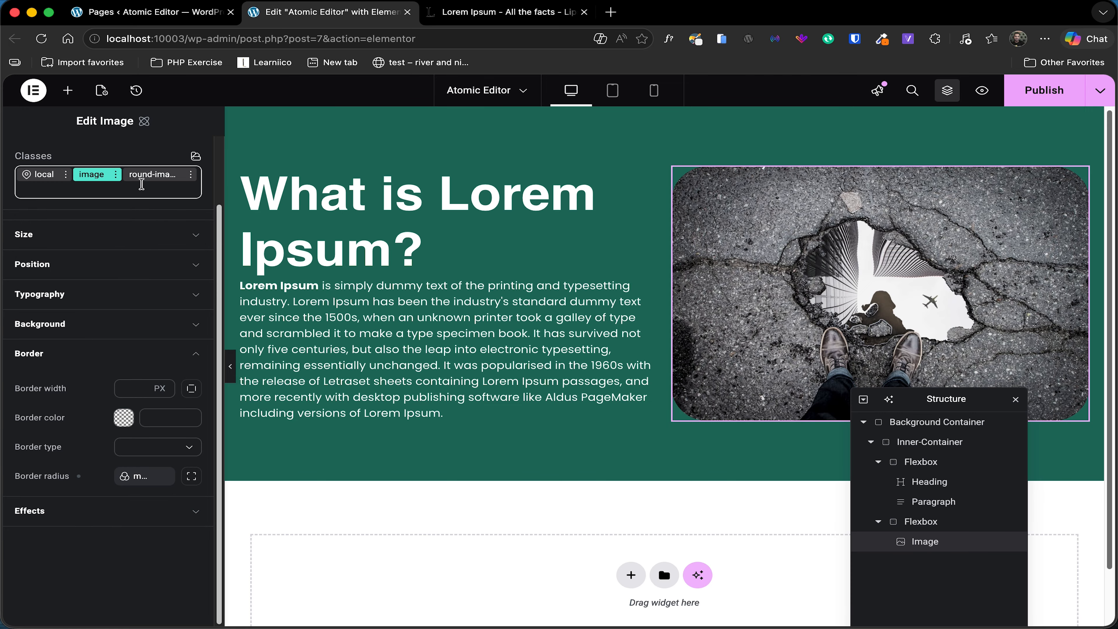
click(116, 175)
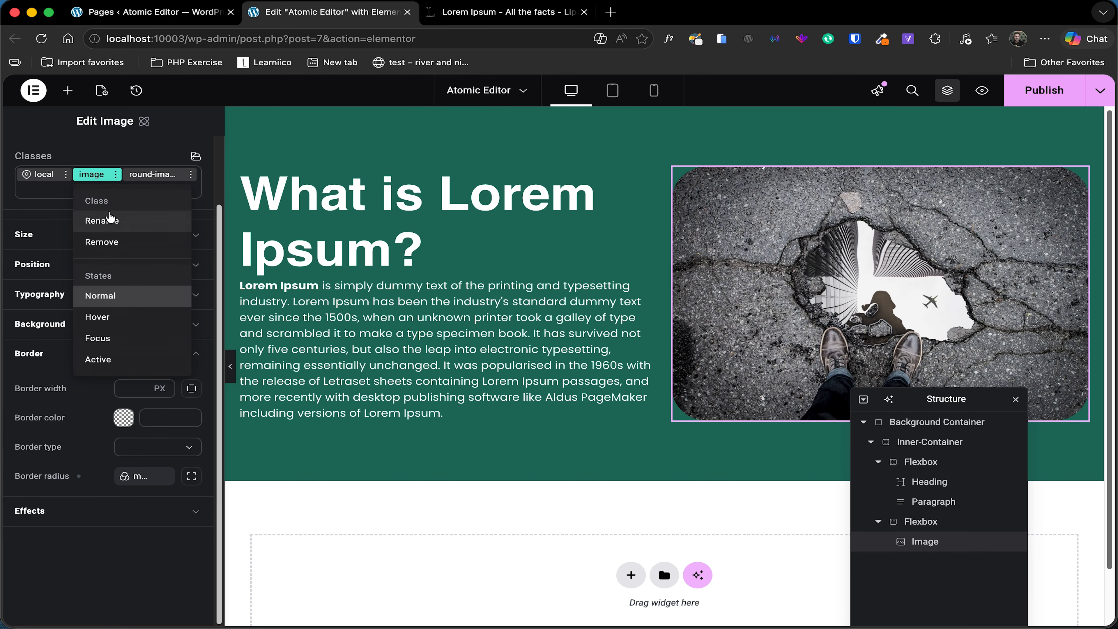
click(108, 242)
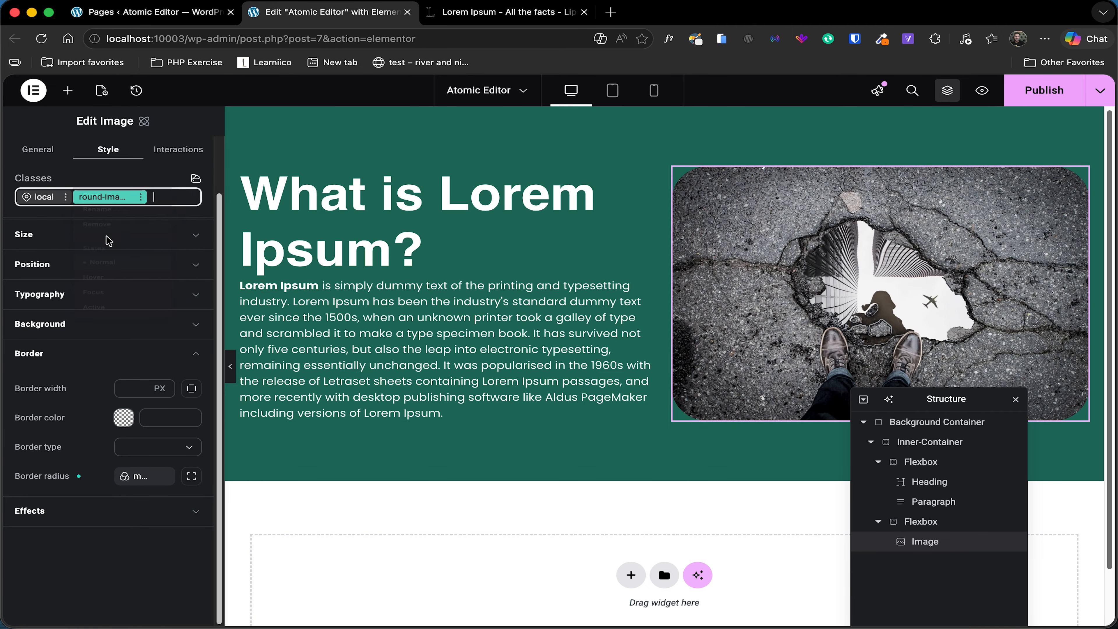
Save the page to open the Class Manager and dismiss its introduction so it does not show again
click(195, 181)
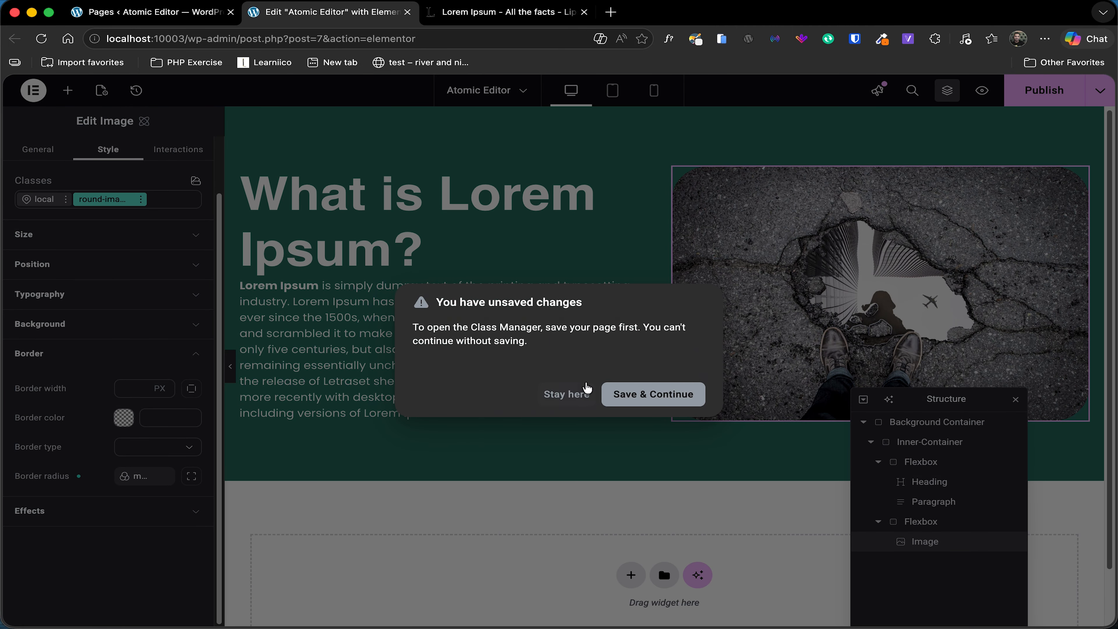
click(573, 394)
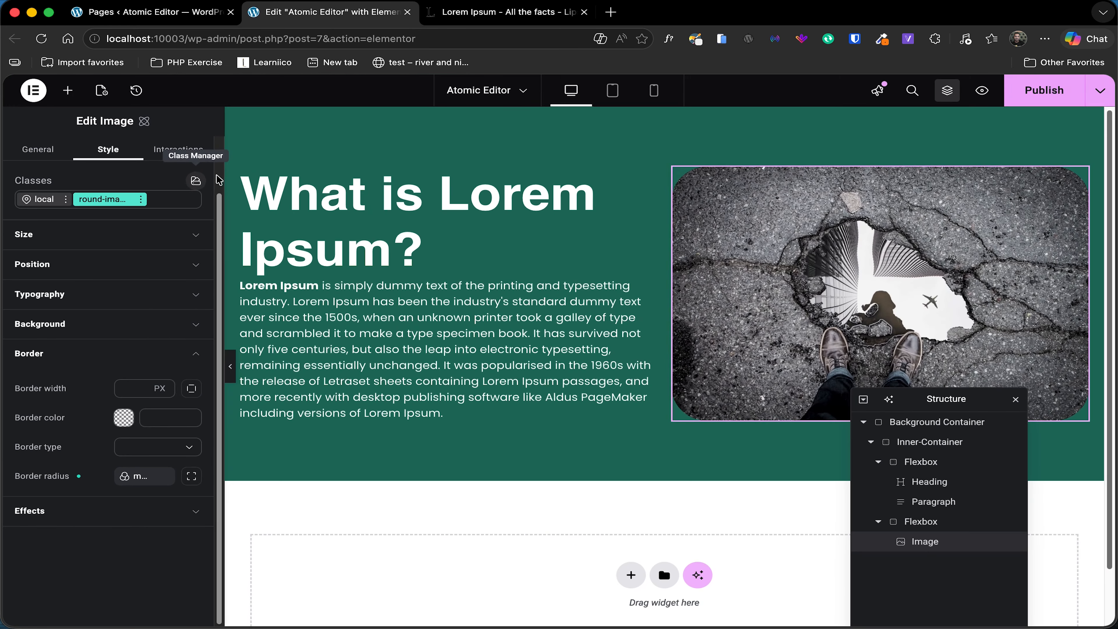
click(222, 170)
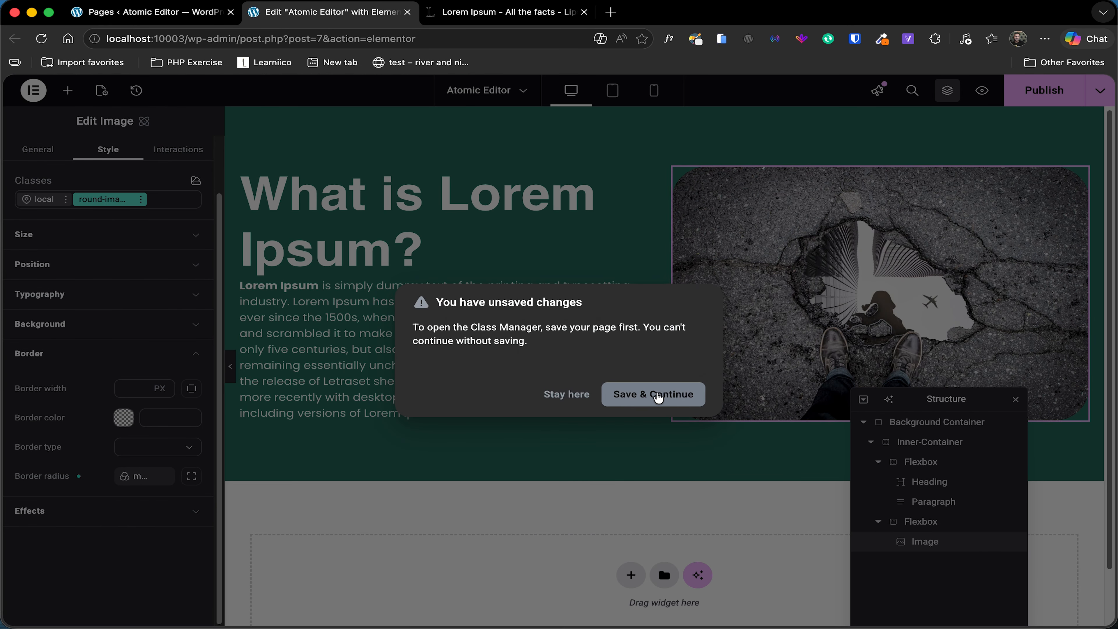
click(657, 396)
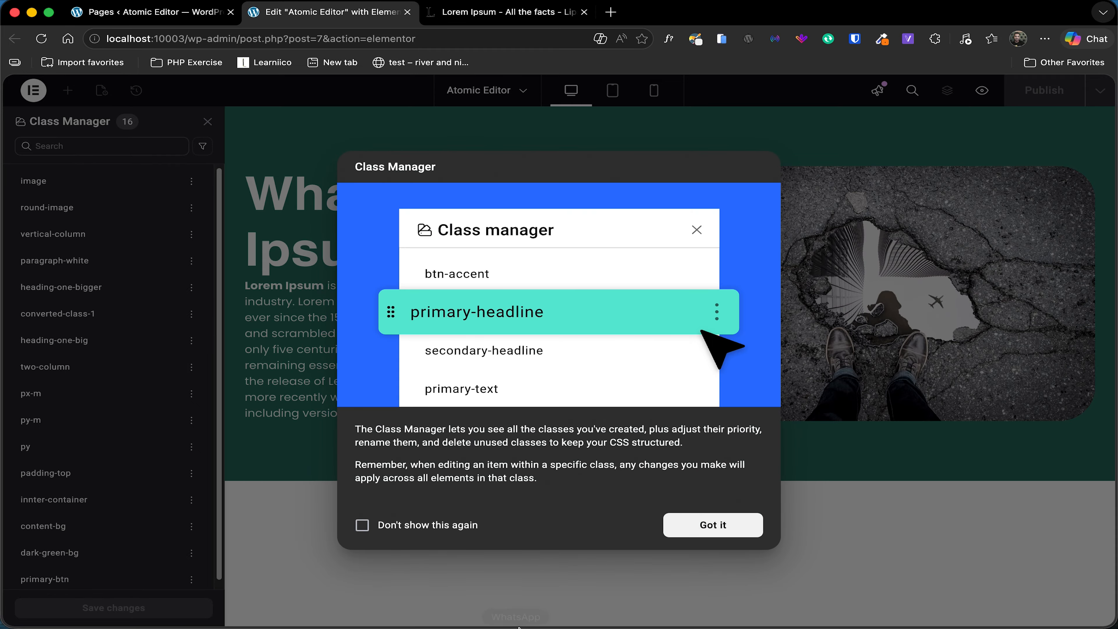
click(448, 526)
click(711, 526)
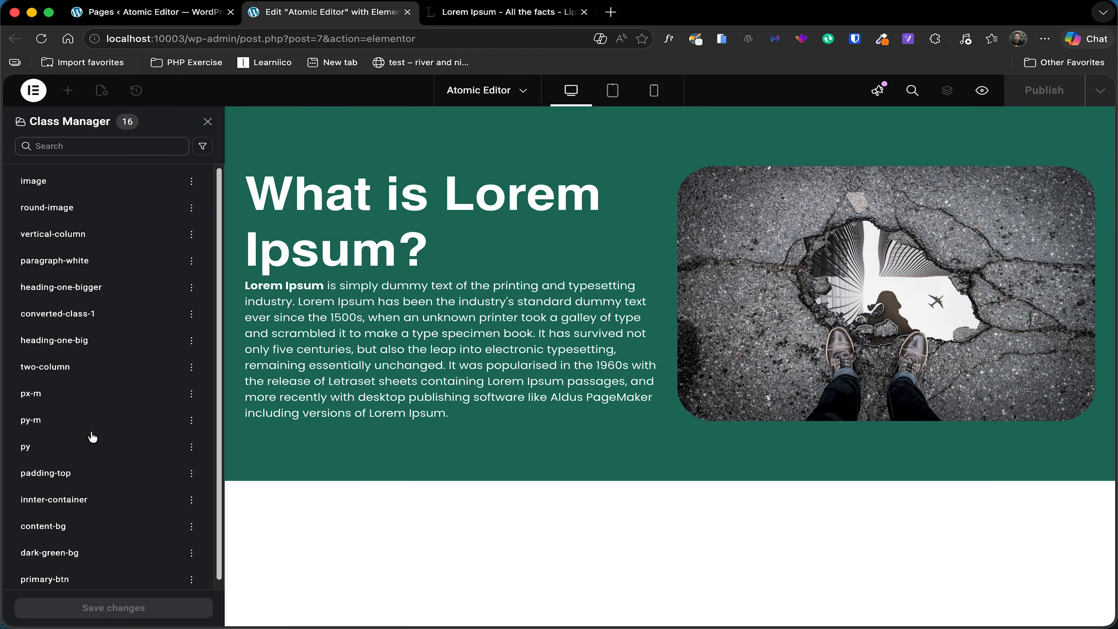
Delete the converted-class-1 class in the Class Manager
scroll(126, 459, down, 1)
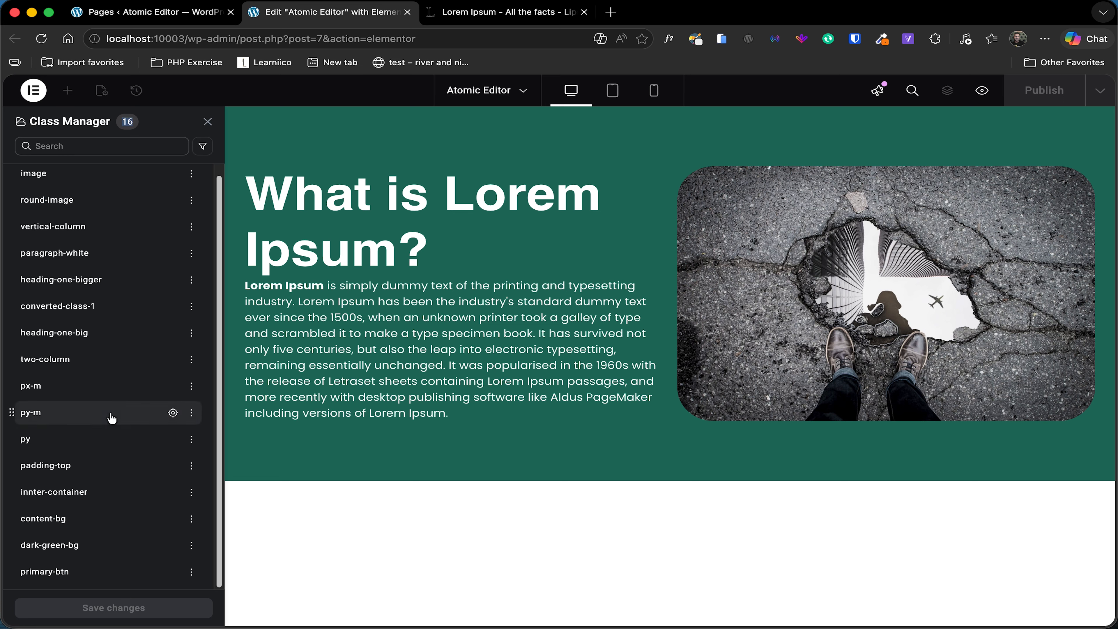
click(191, 306)
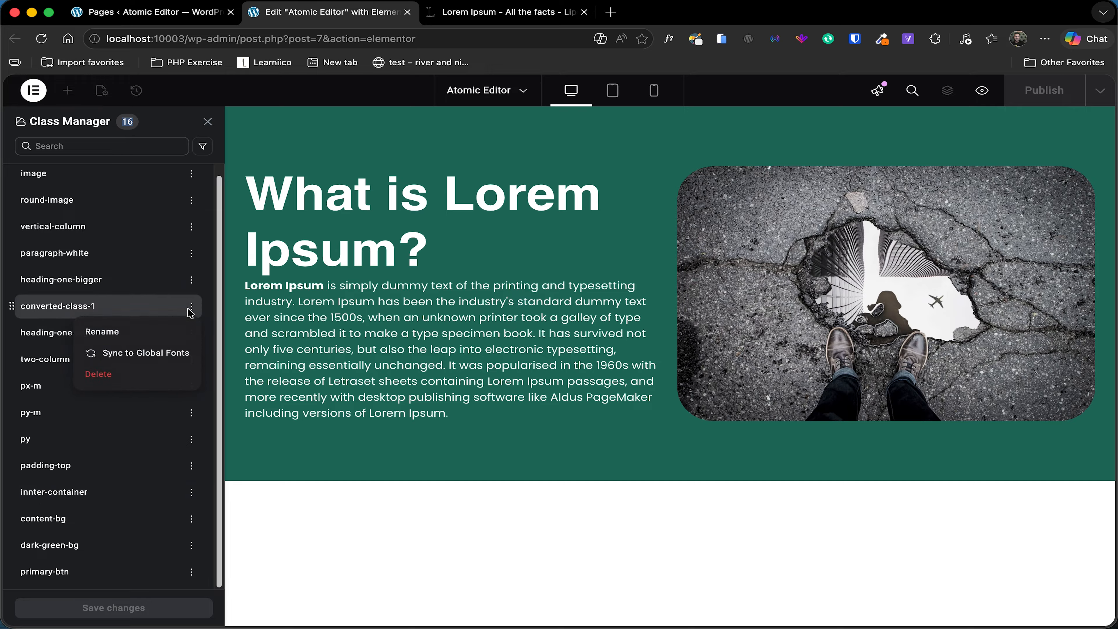
click(140, 380)
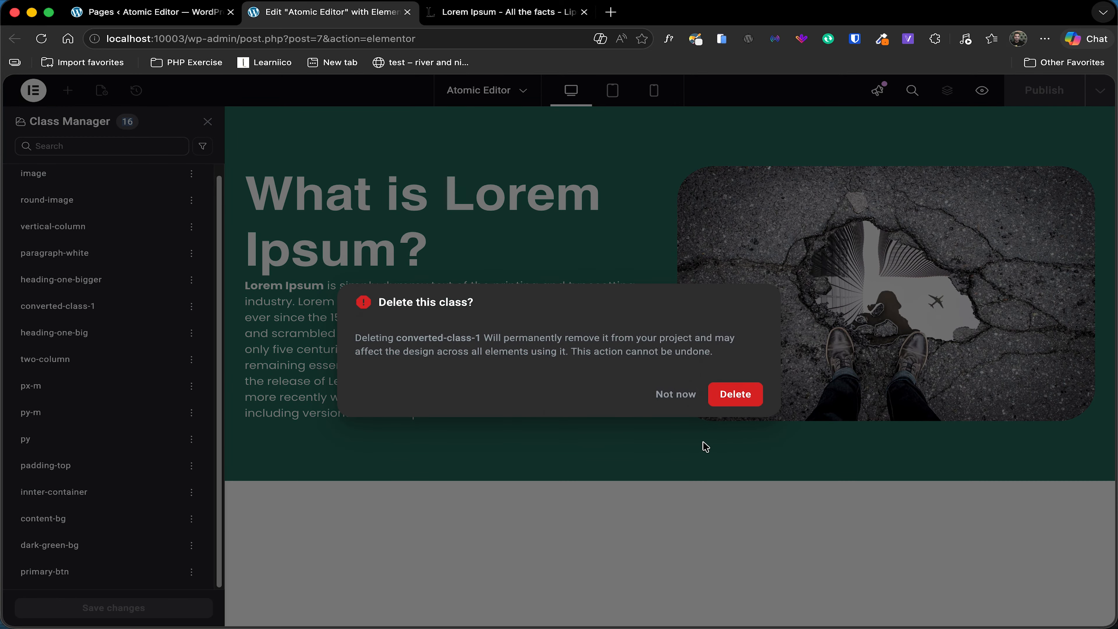
click(741, 392)
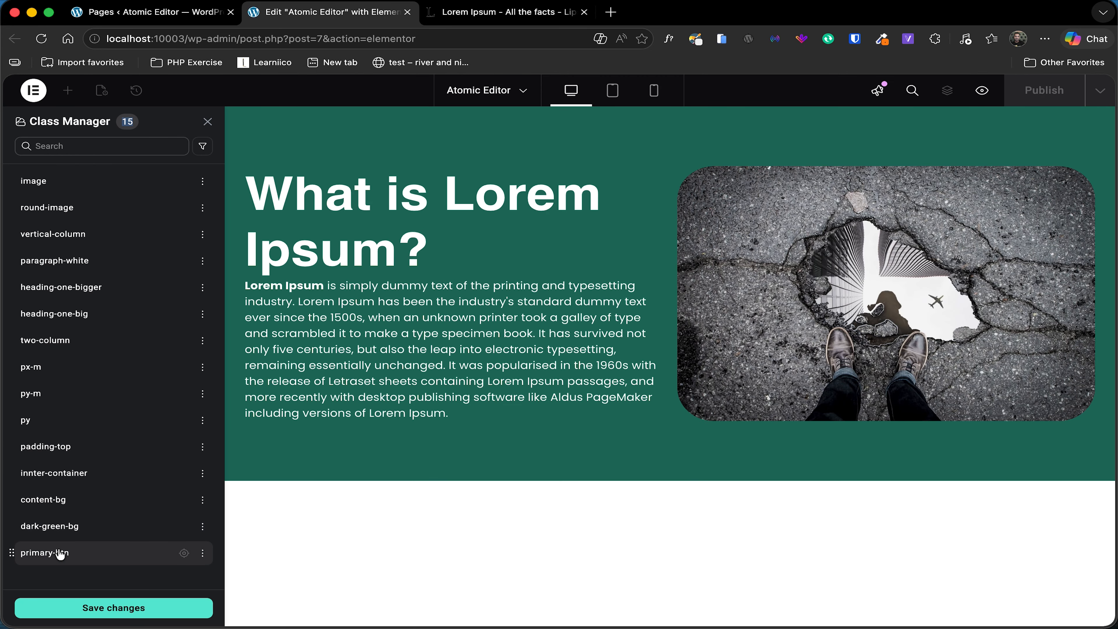
click(202, 207)
click(156, 279)
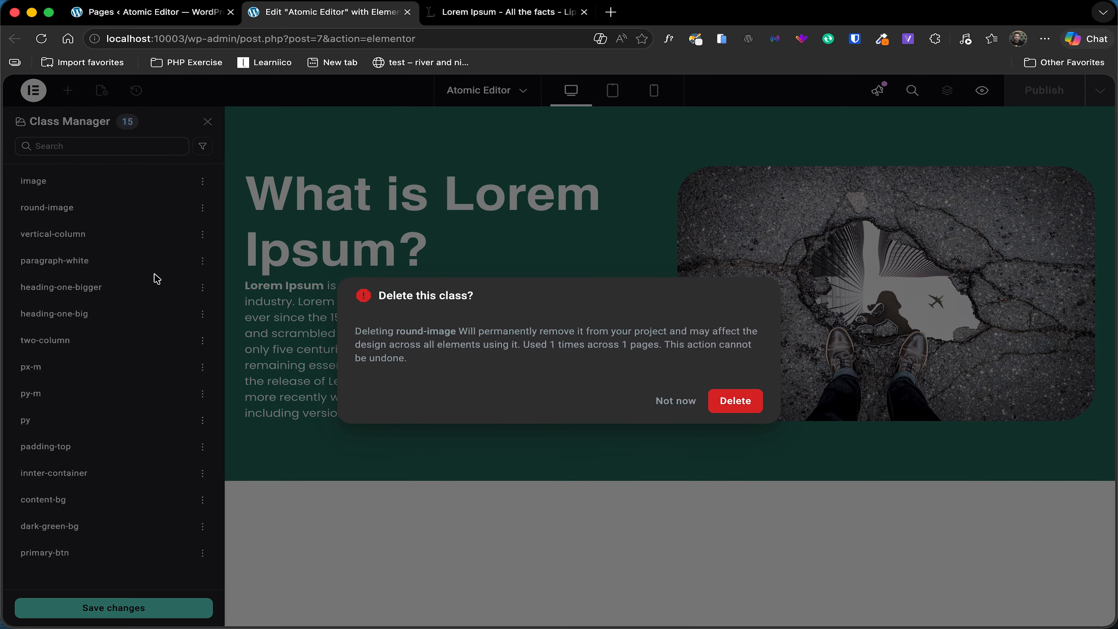
click(667, 407)
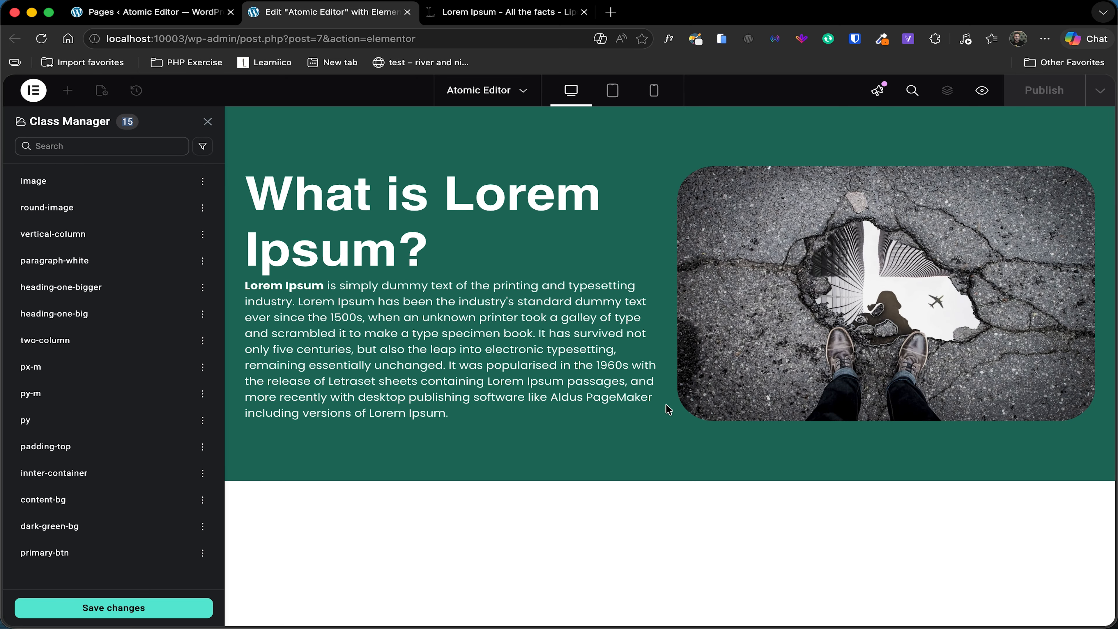
Delete the image class and close the Class Manager, saving the changes
click(202, 181)
click(150, 253)
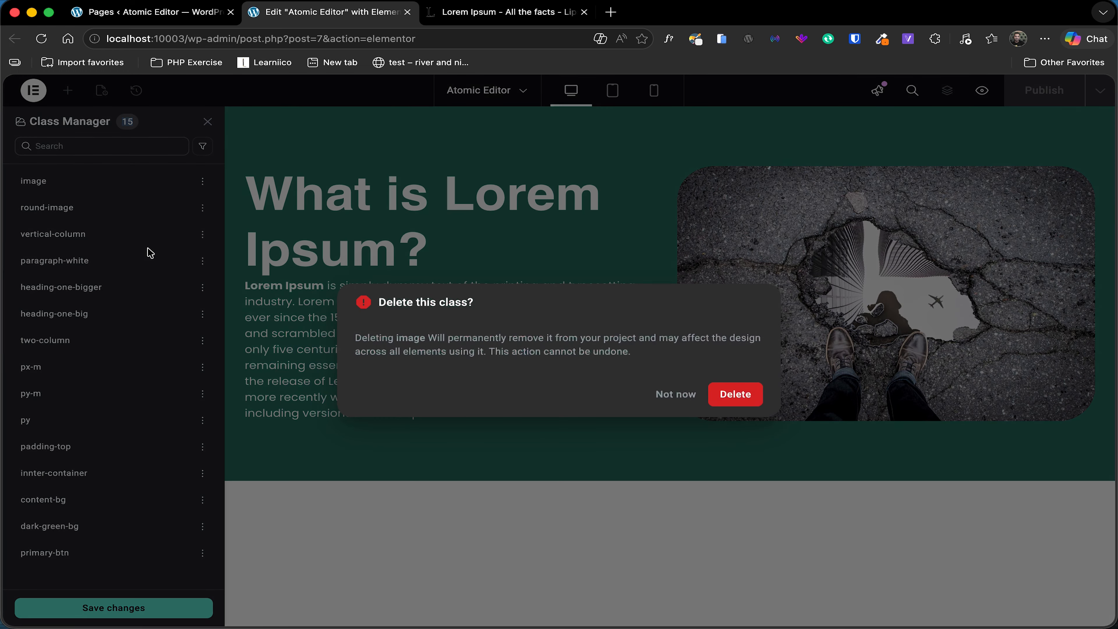
click(724, 391)
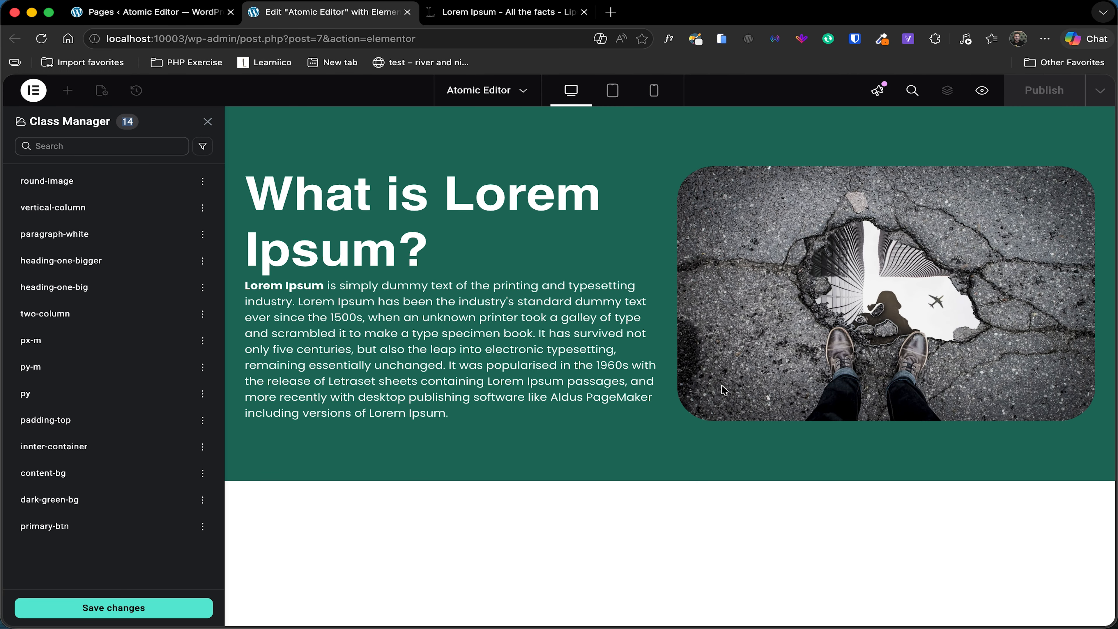
click(207, 122)
click(634, 402)
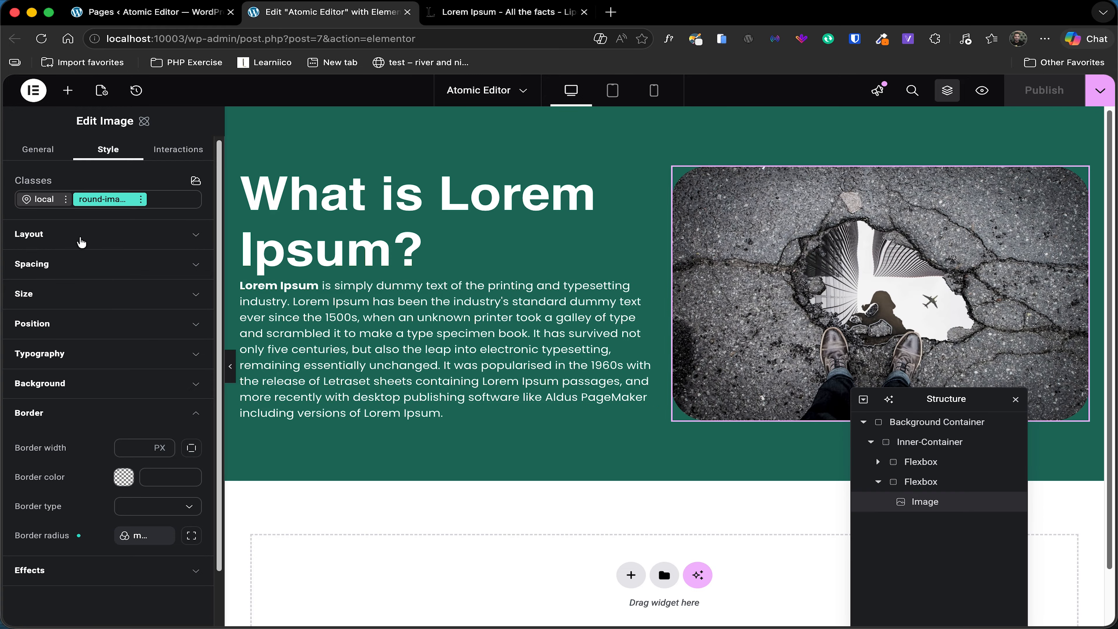
Create a new class named image-box-shadow on the Image element
click(171, 200)
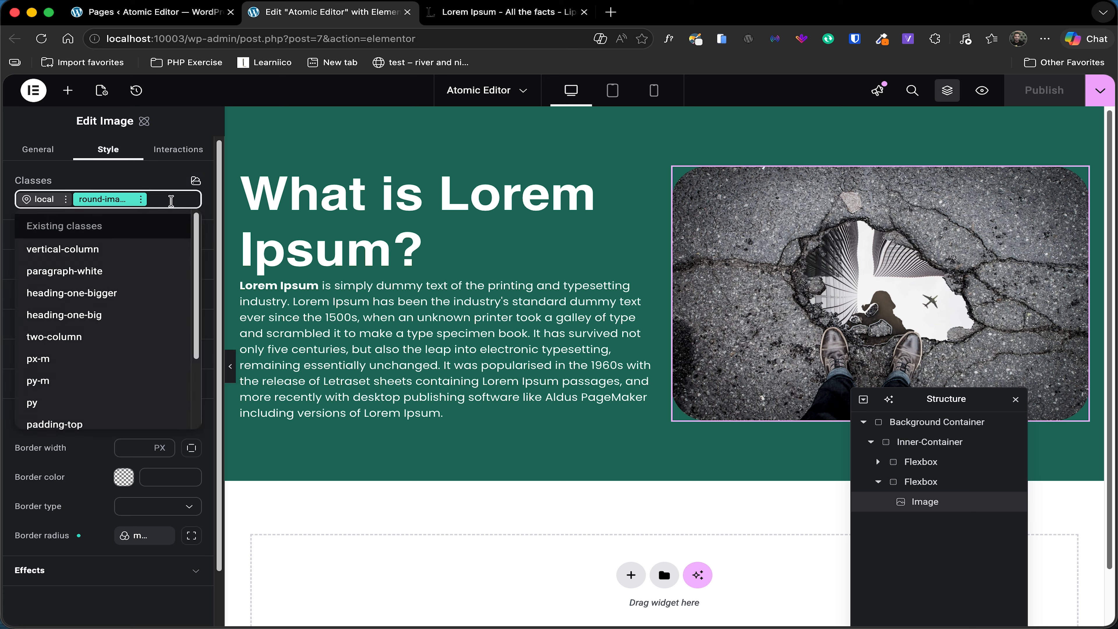
text(image-bo)
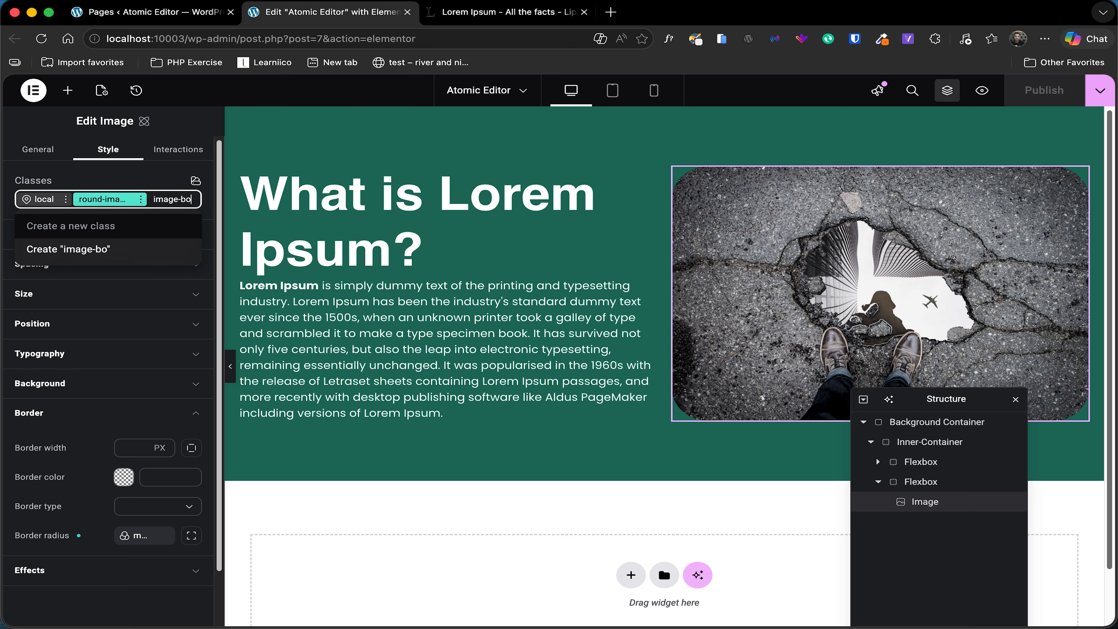
text(x-shadow)
click(108, 249)
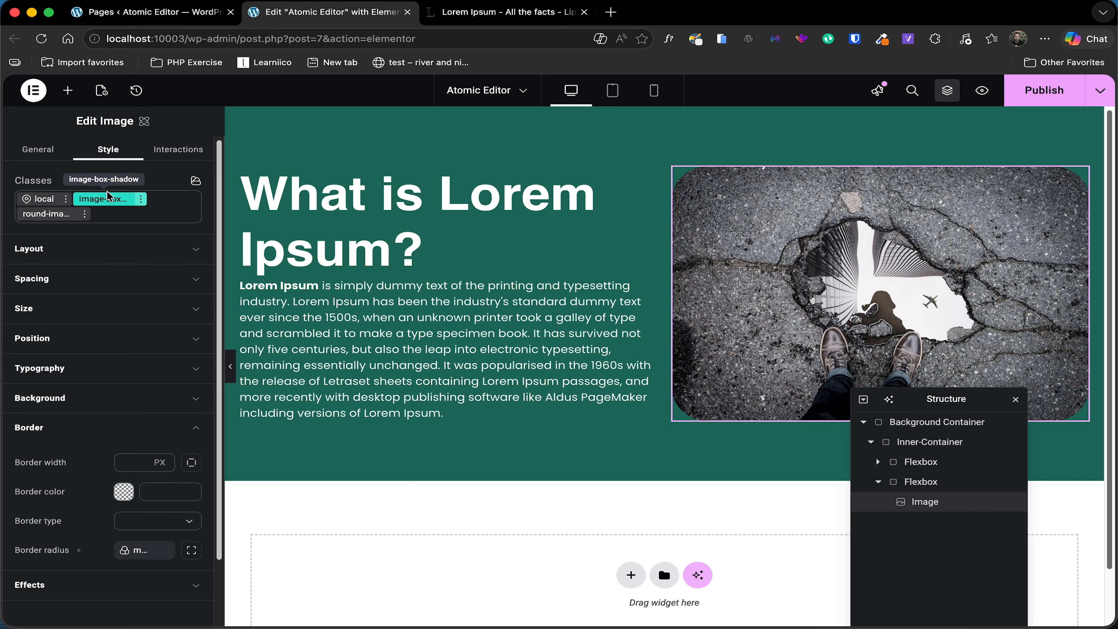
Try a Solid border type on the image-box-shadow class, finally setting it to None
scroll(122, 373, down, 2)
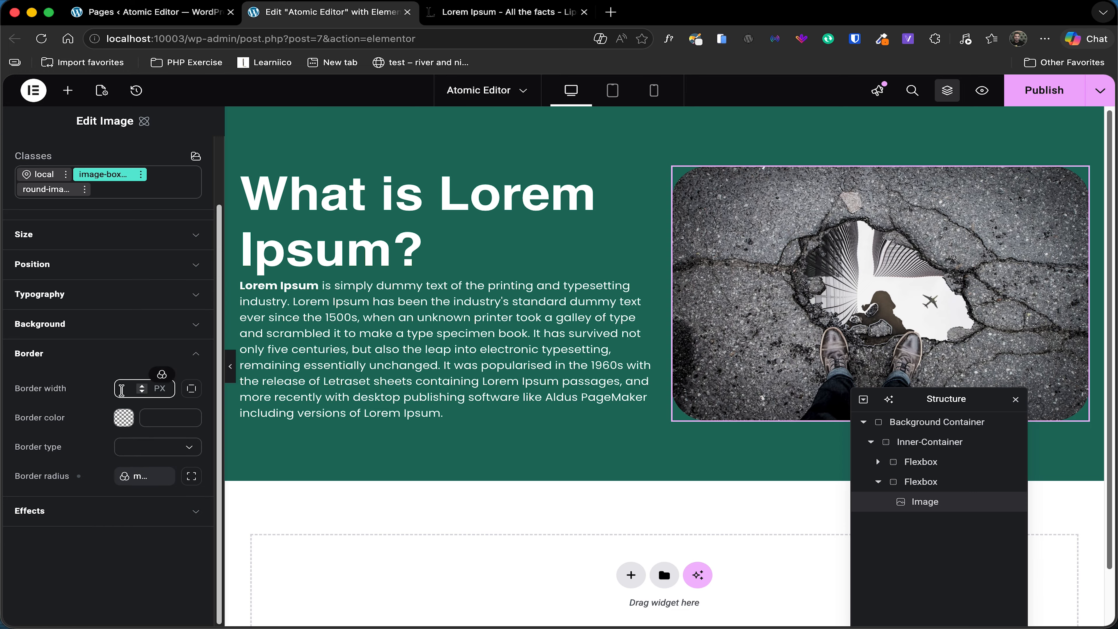
click(136, 448)
click(137, 492)
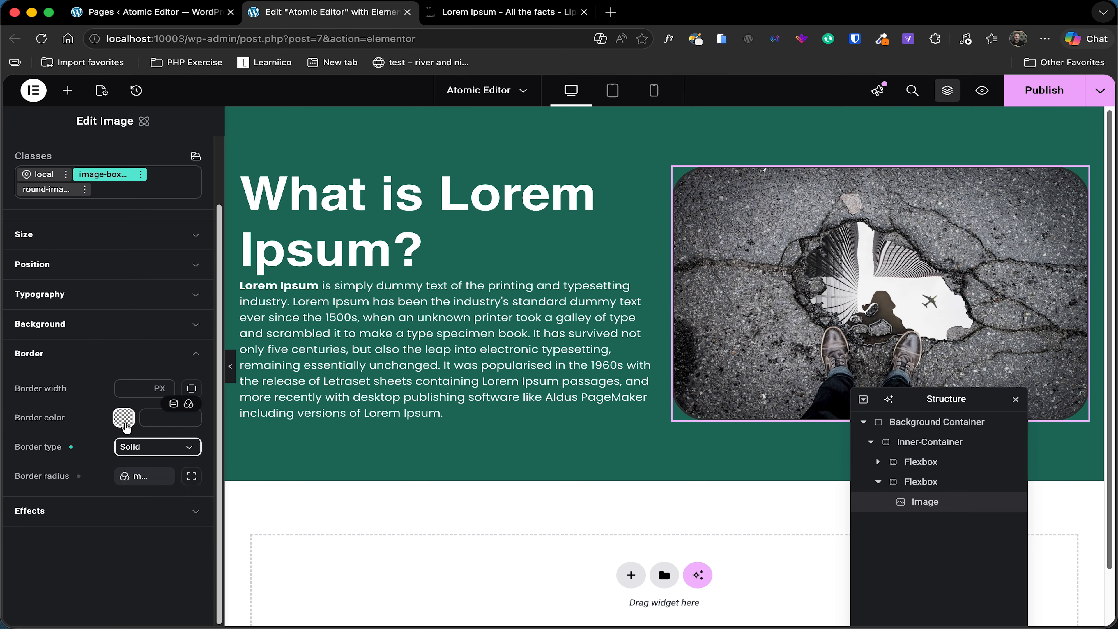
click(156, 447)
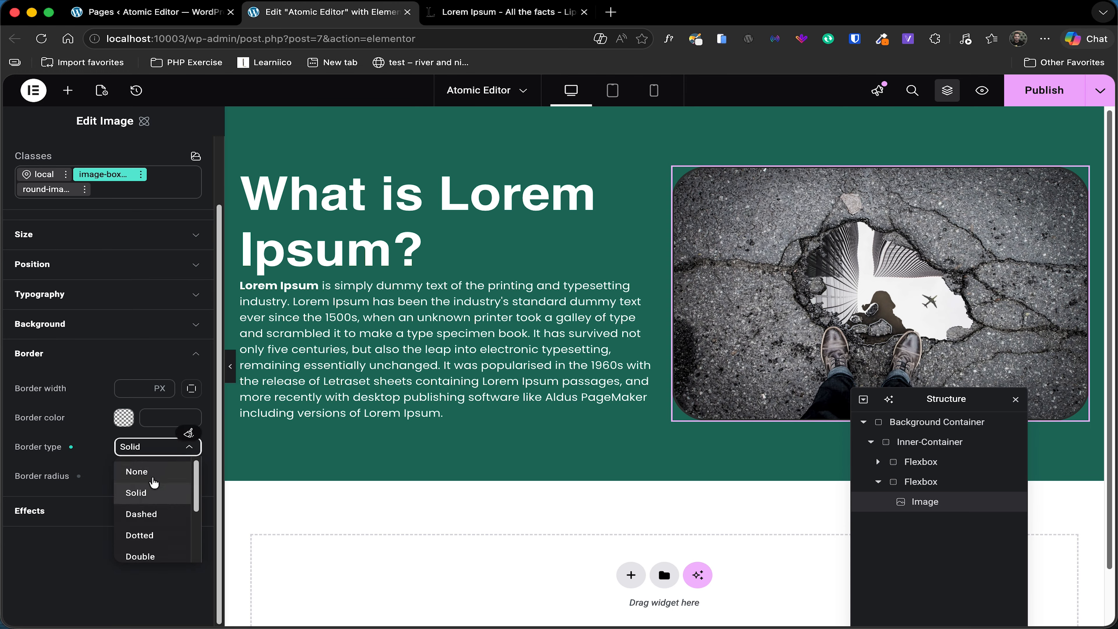
click(152, 475)
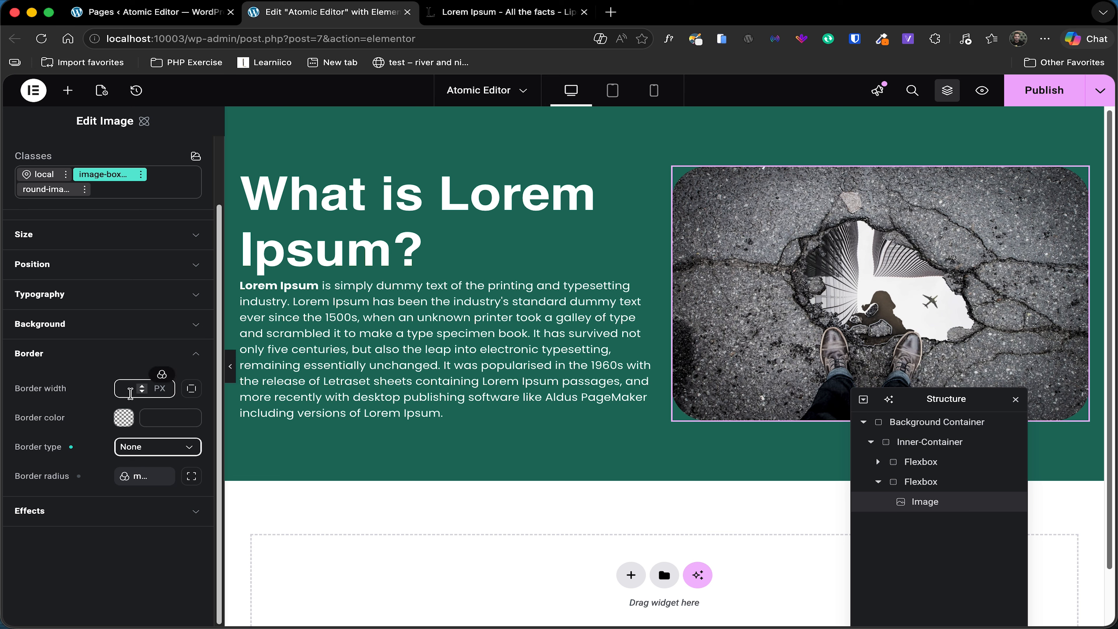
click(142, 387)
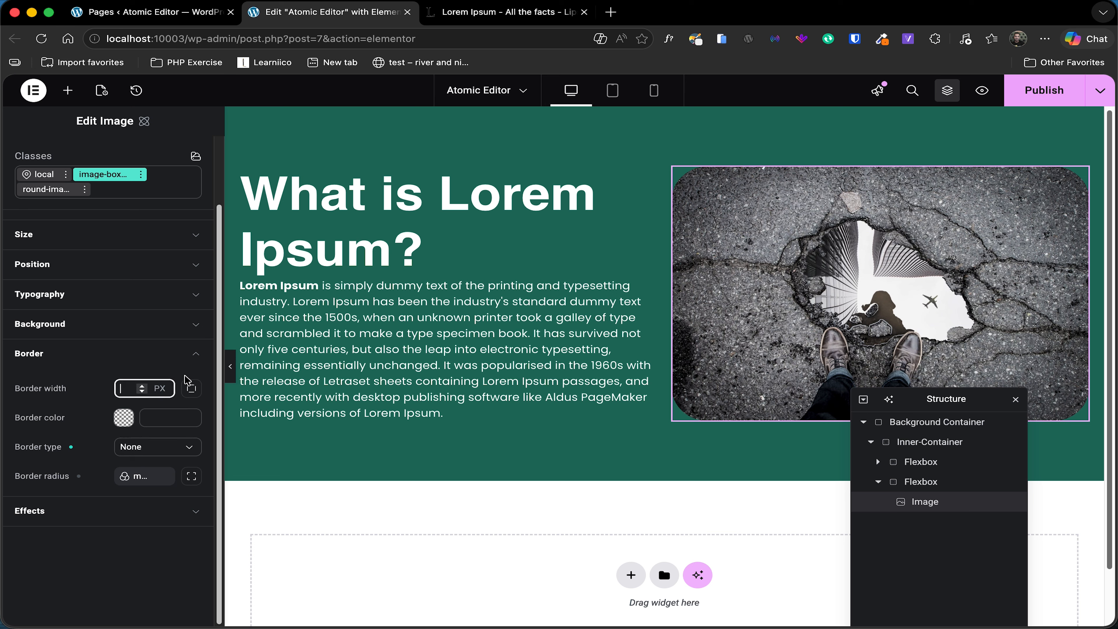
click(191, 389)
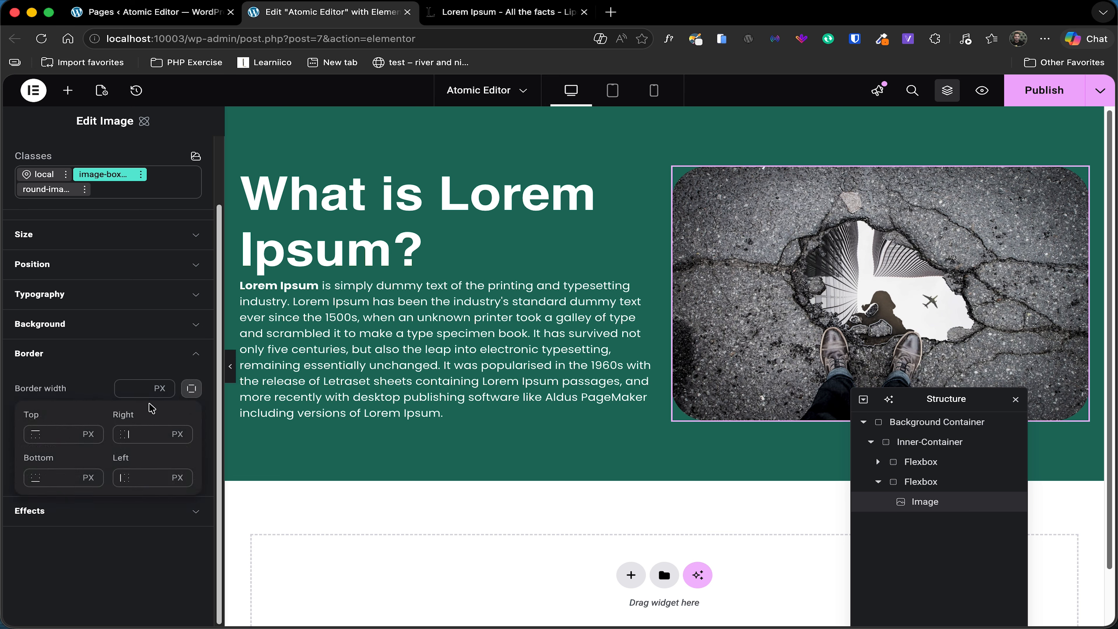
click(75, 387)
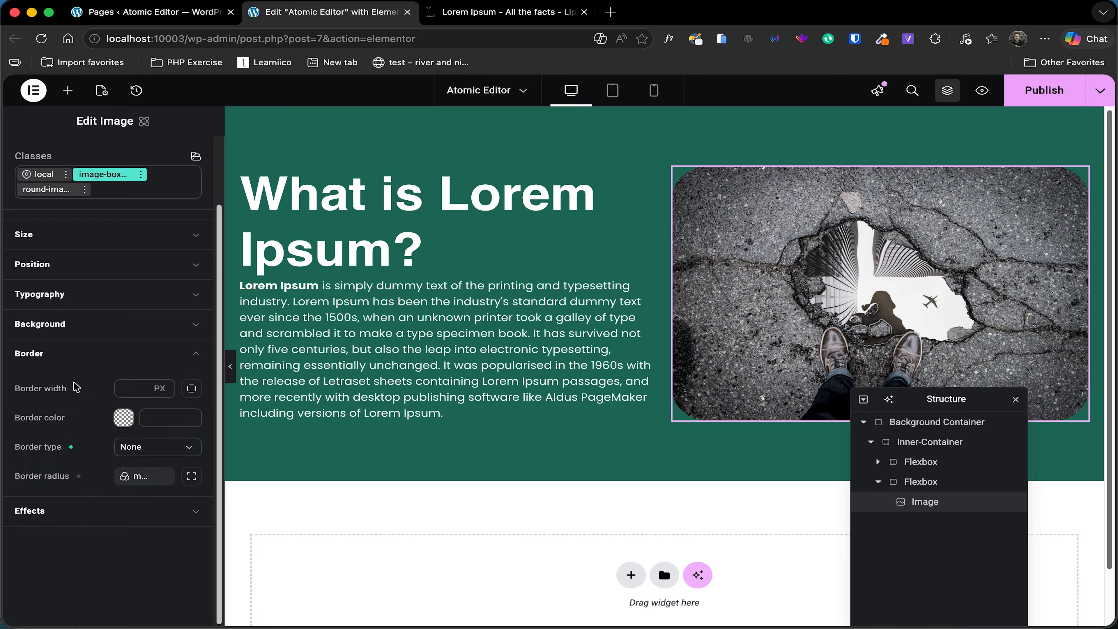
Add a box shadow to the image-box-shadow class with a 10 px horizontal offset and 30 px blur
click(51, 511)
scroll(52, 514, down, 5)
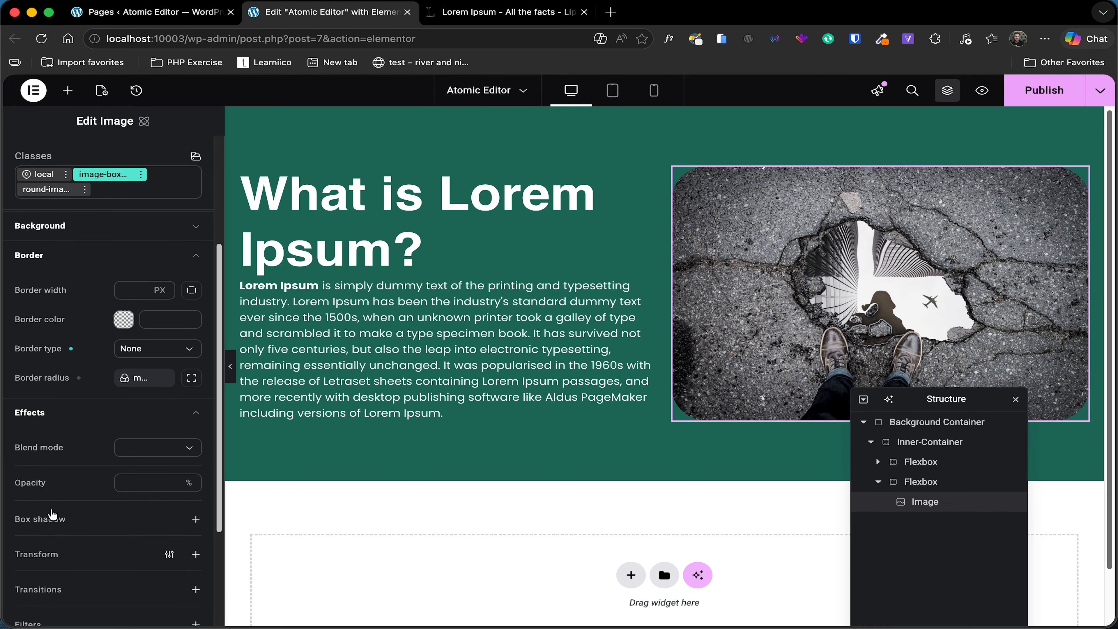
scroll(49, 412, up, 1)
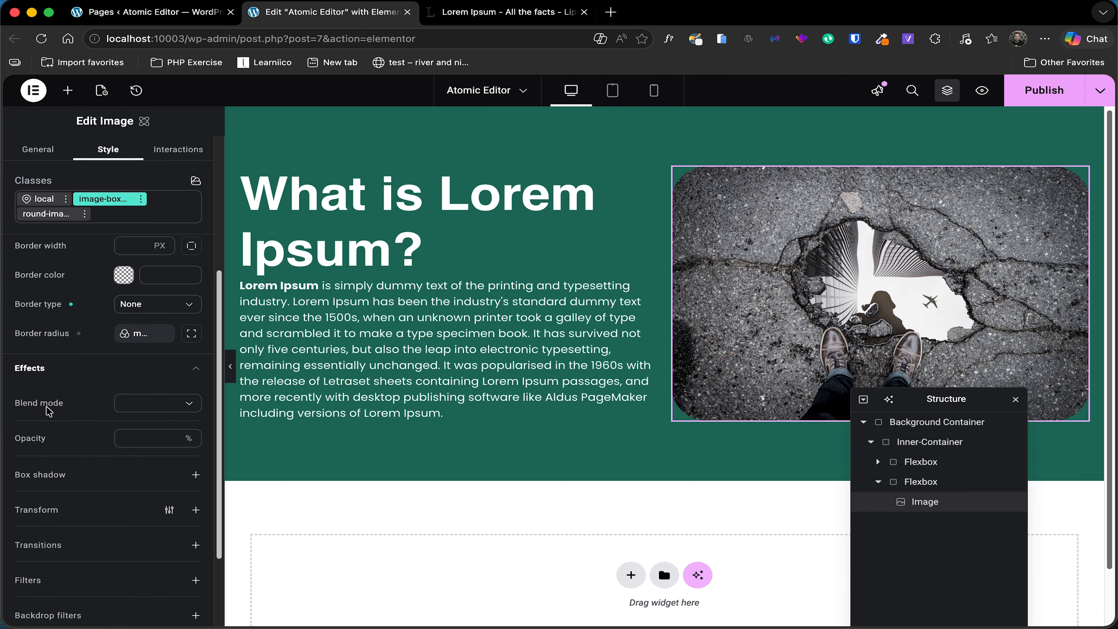
scroll(49, 411, down, 1)
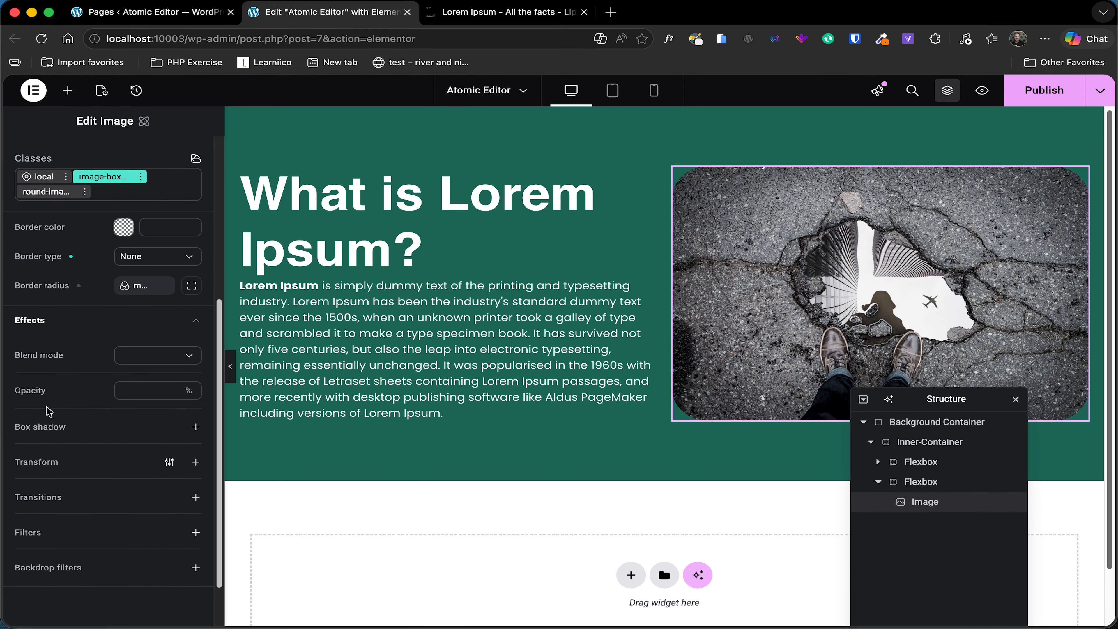
click(196, 426)
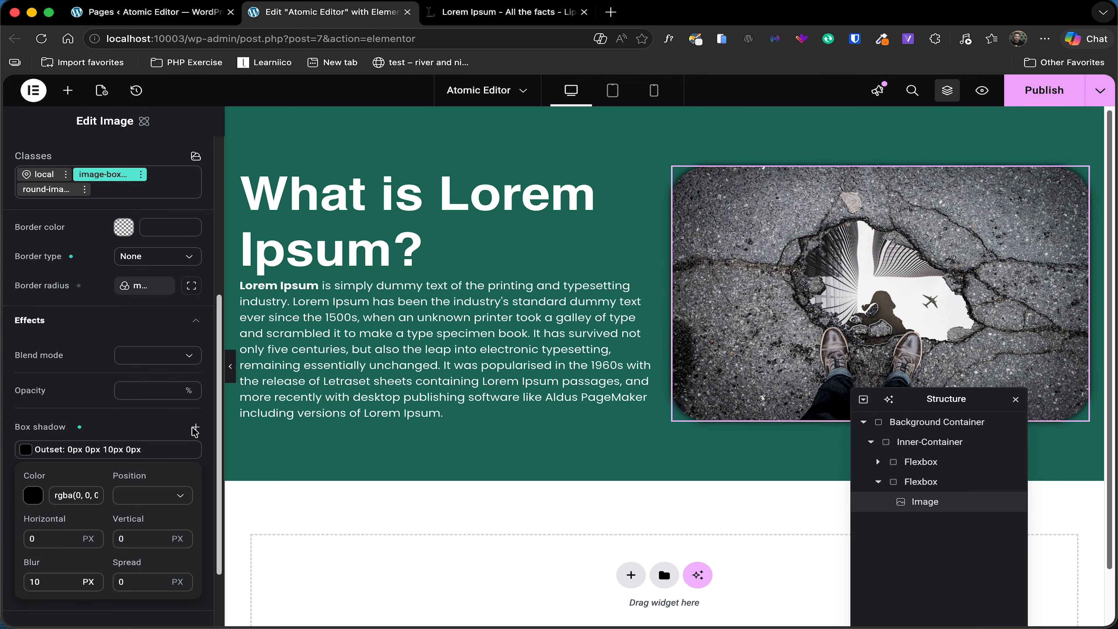
click(47, 539)
text(10)
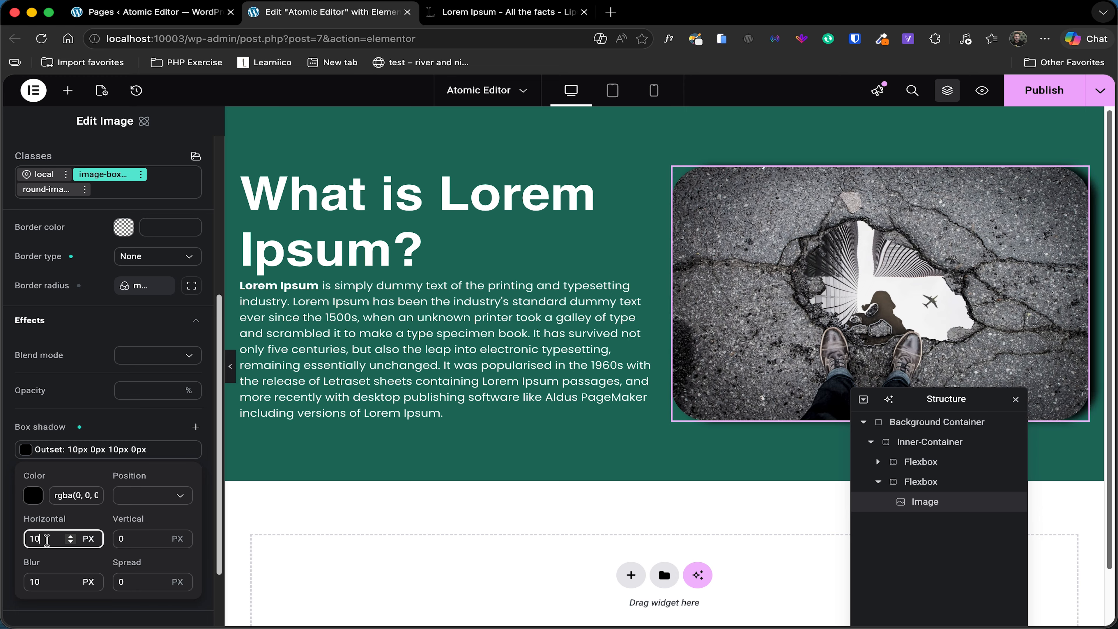
click(30, 581)
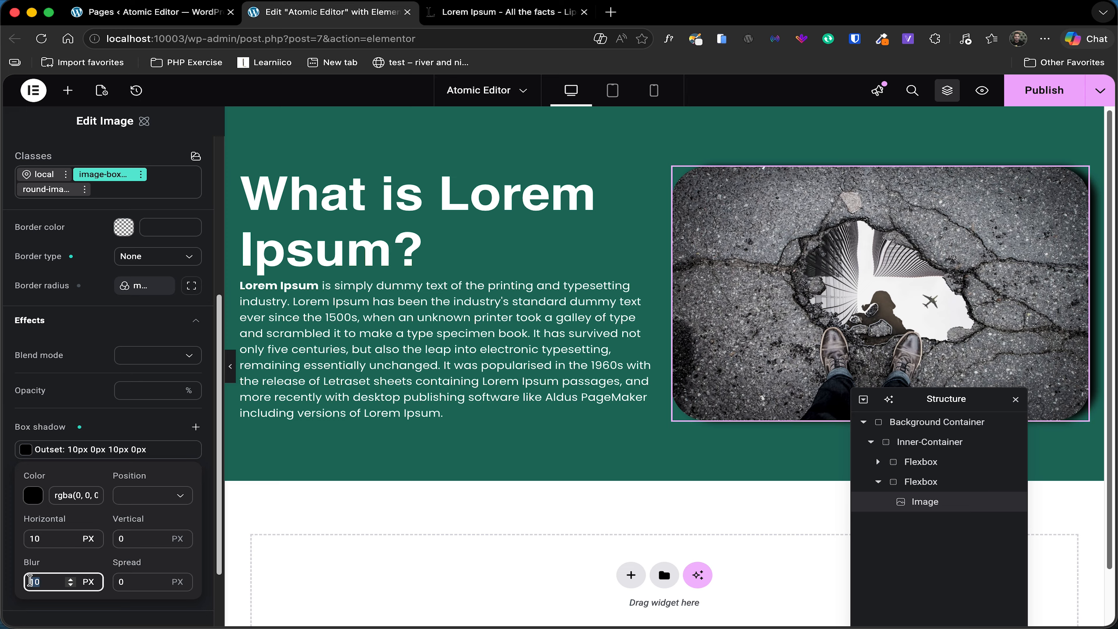
text(30)
Reduce the box shadow's black colour to 13% opacity and copy its colour value
click(33, 496)
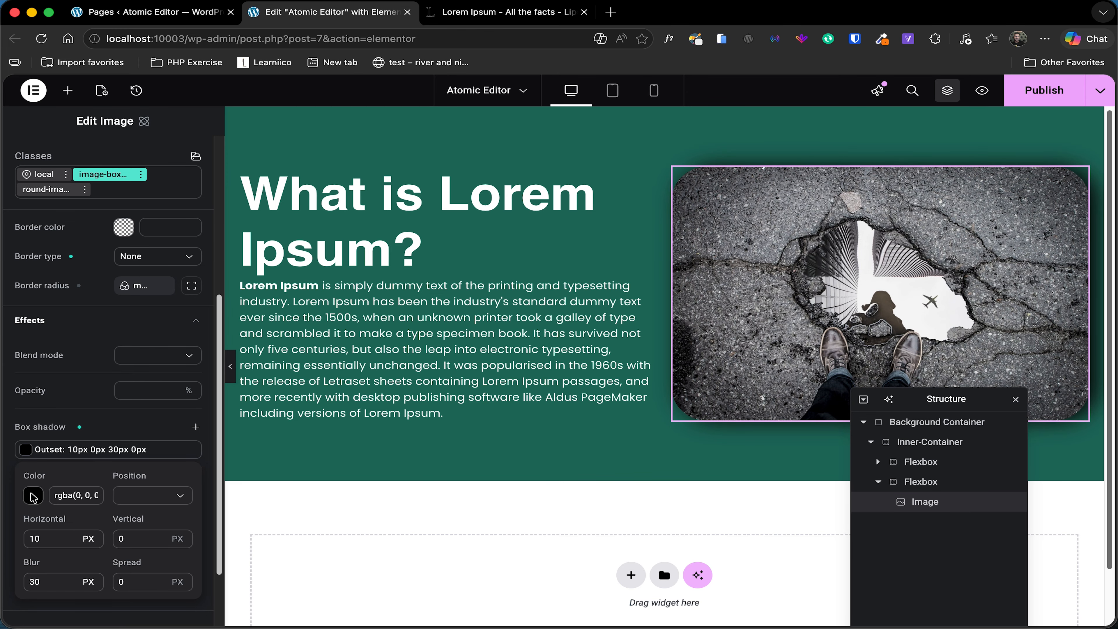
drag(304, 573, 247, 572)
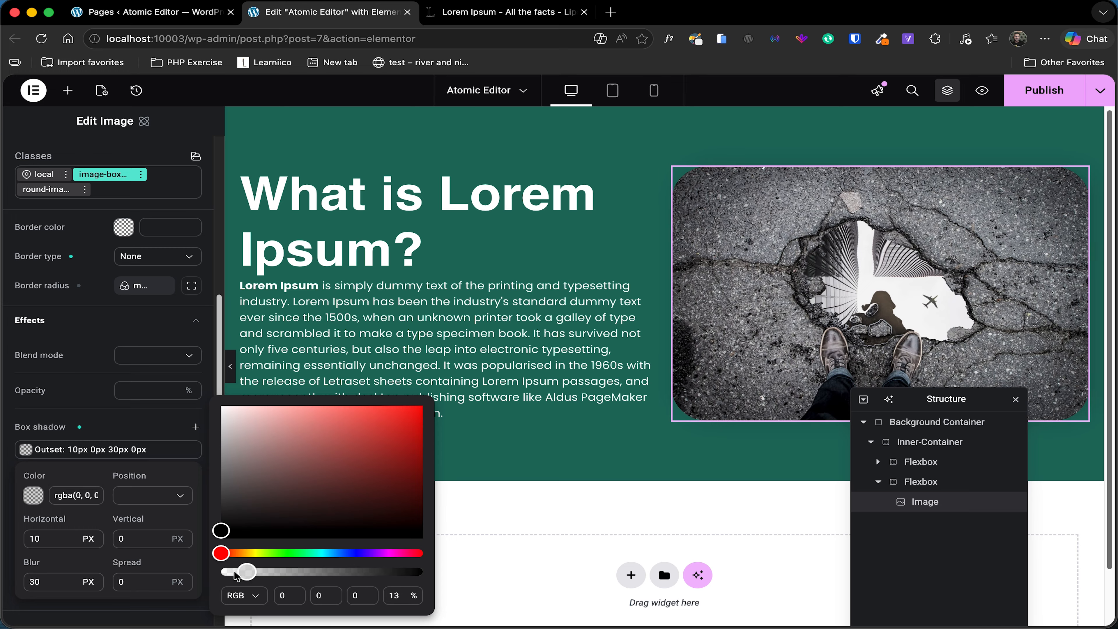
click(73, 495)
click(72, 491)
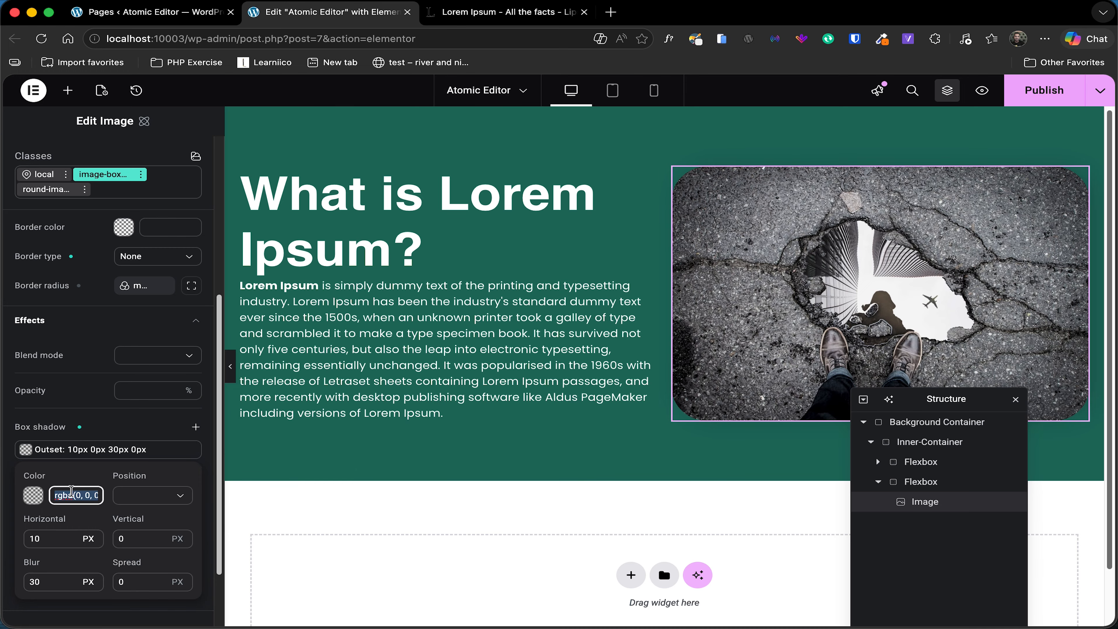
key(super+c)
click(66, 489)
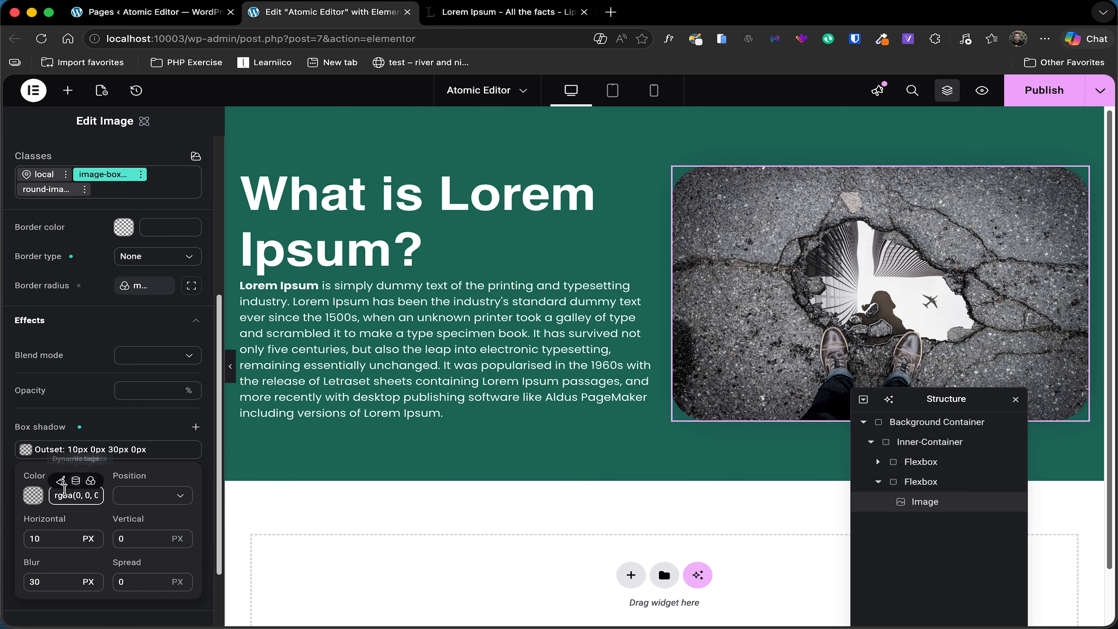
Create a colour variable named light-boxshadow with the value rgba(0, 0, 0, 0.13) for the box shadow
click(90, 480)
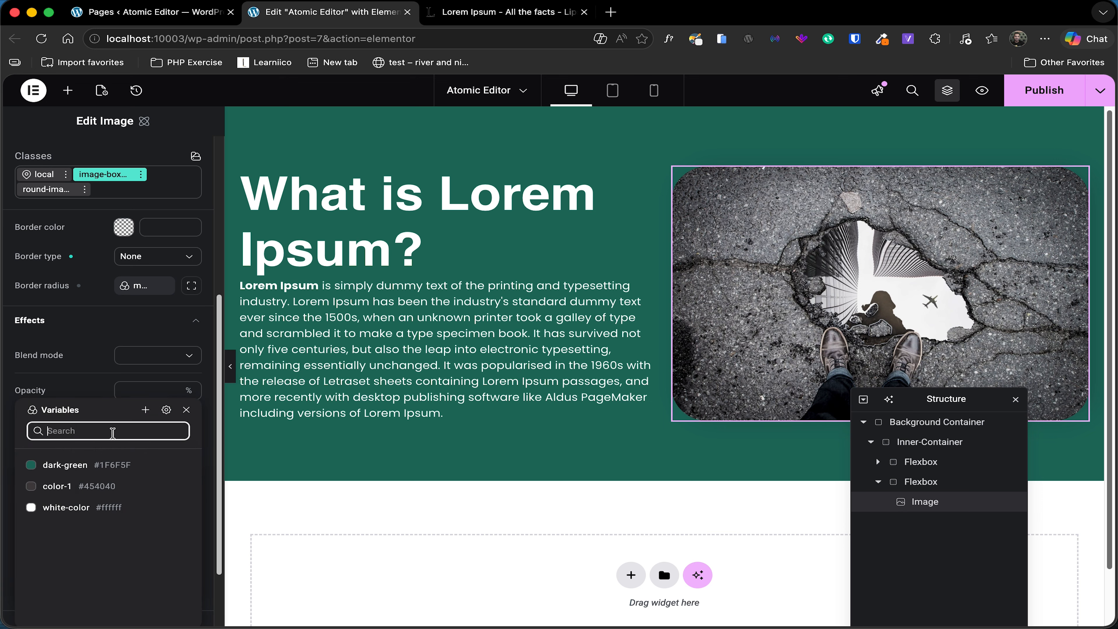
text(light)
key(BackSpace)
key(BackSpace)
key(BackSpace)
key(BackSpace)
key(BackSpace)
click(145, 410)
text(li)
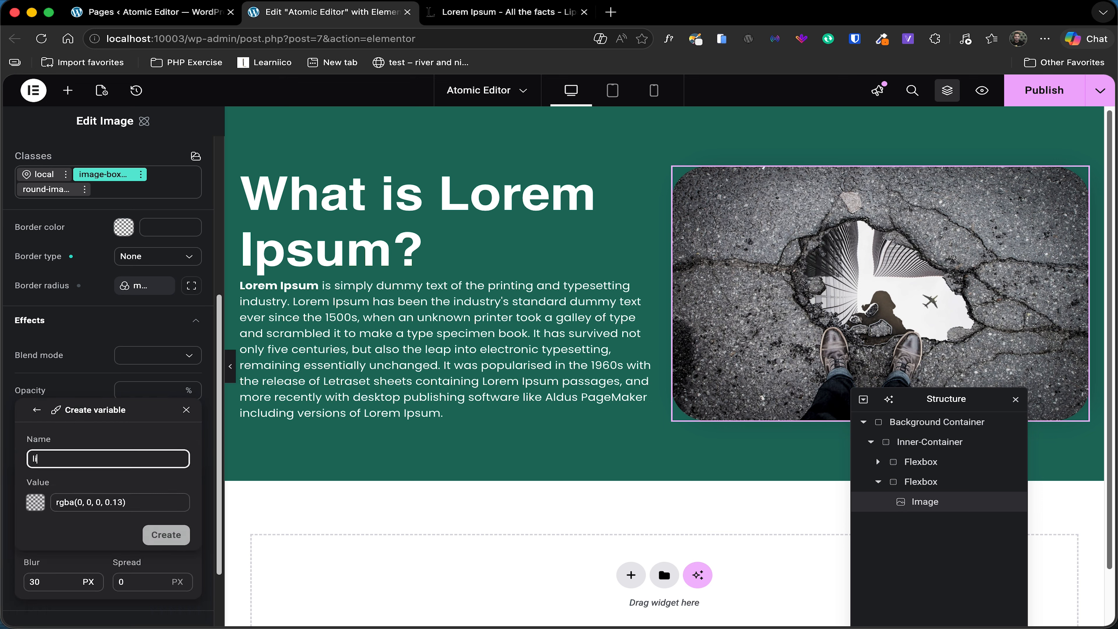
text(ght-)
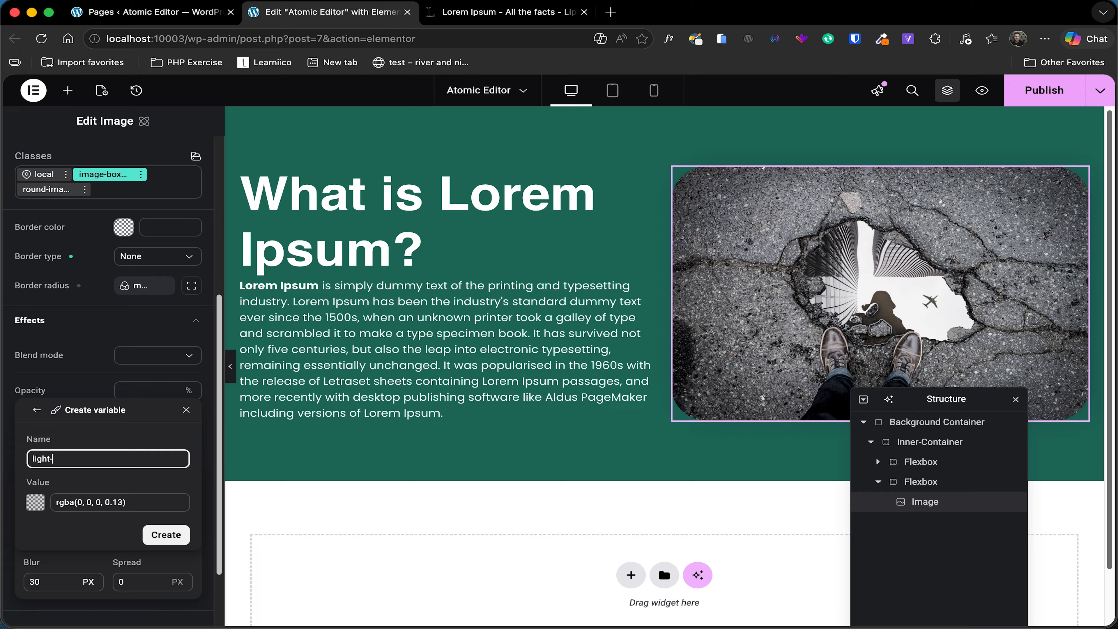
text(boxshadow)
click(162, 542)
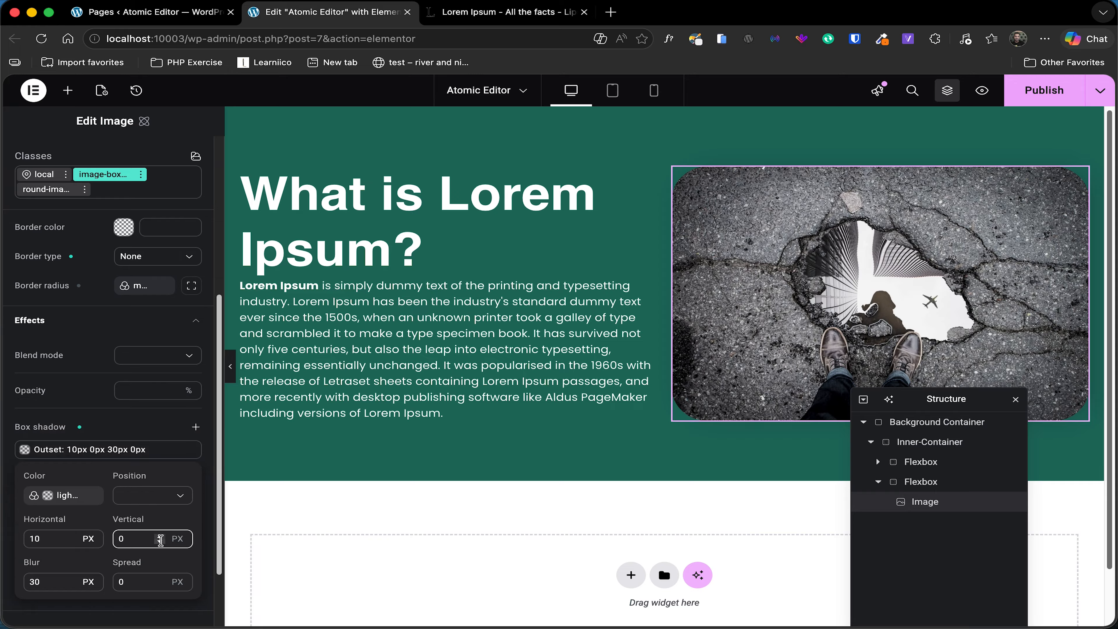
Close the box shadow settings and check the image's shadow with the editing panel temporarily hidden
click(44, 540)
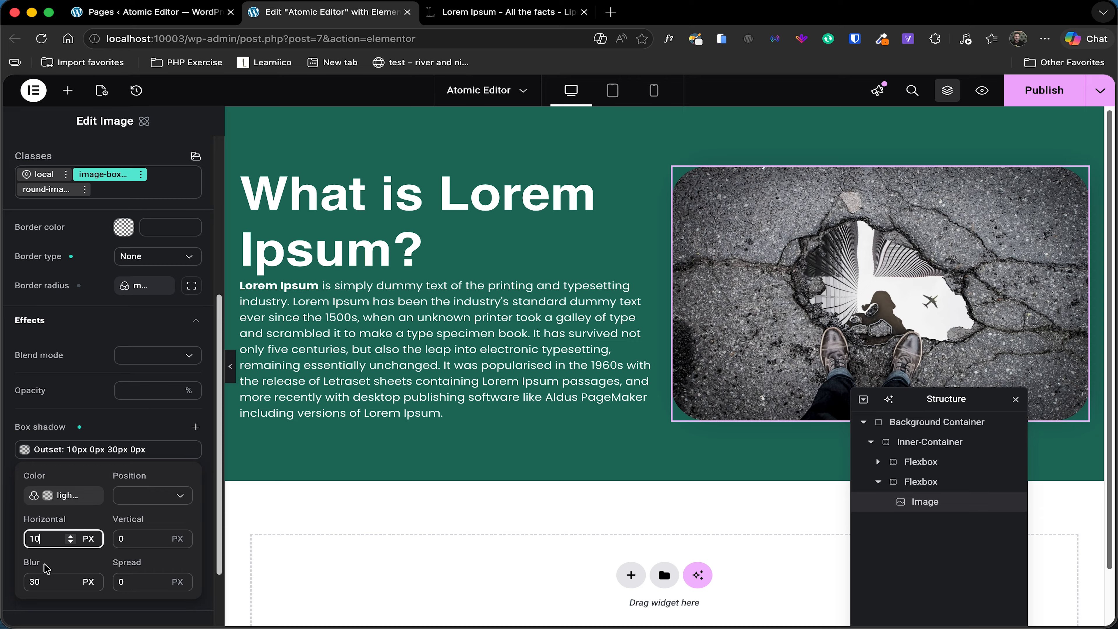
click(93, 446)
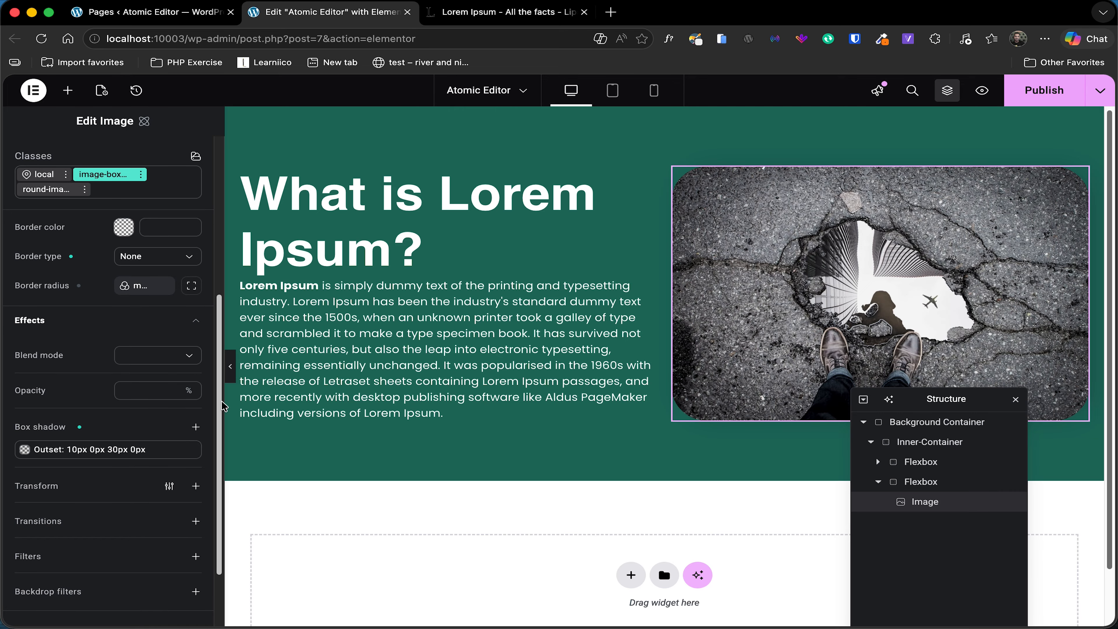
click(230, 366)
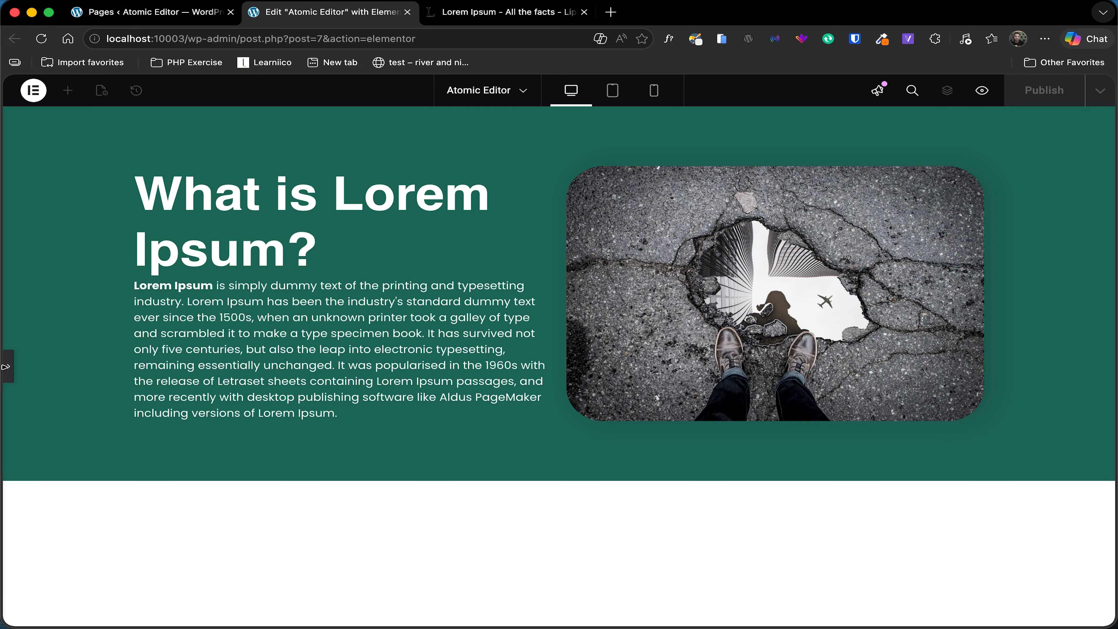
click(8, 366)
Clear the border type value from the image-box-shadow class
scroll(79, 339, up, 5)
scroll(79, 339, down, 3)
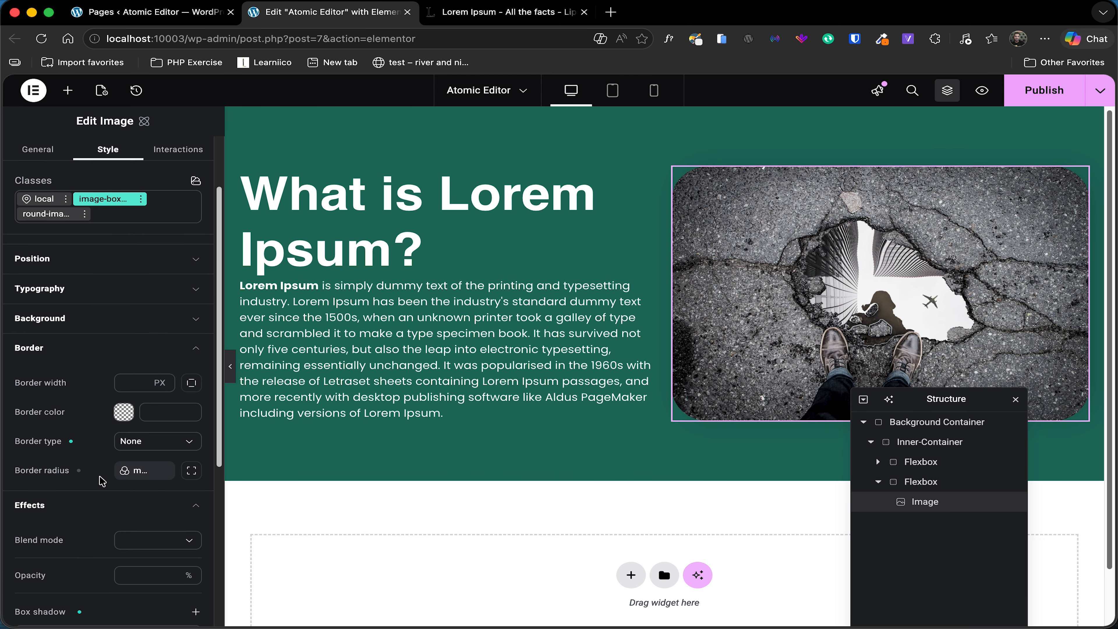
click(138, 445)
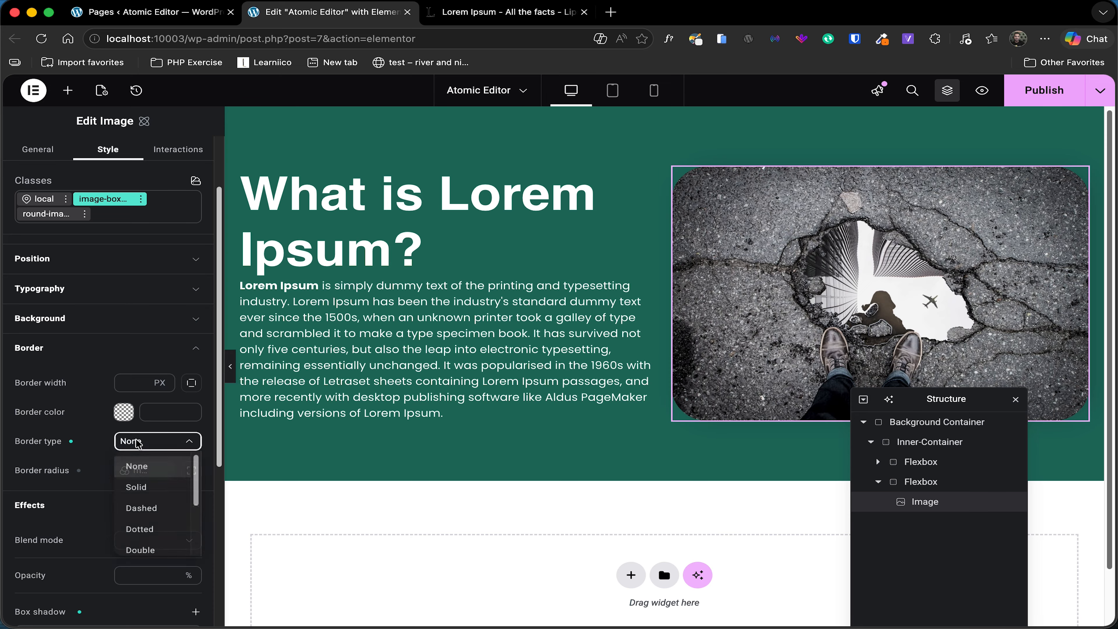
click(81, 451)
scroll(82, 451, down, 5)
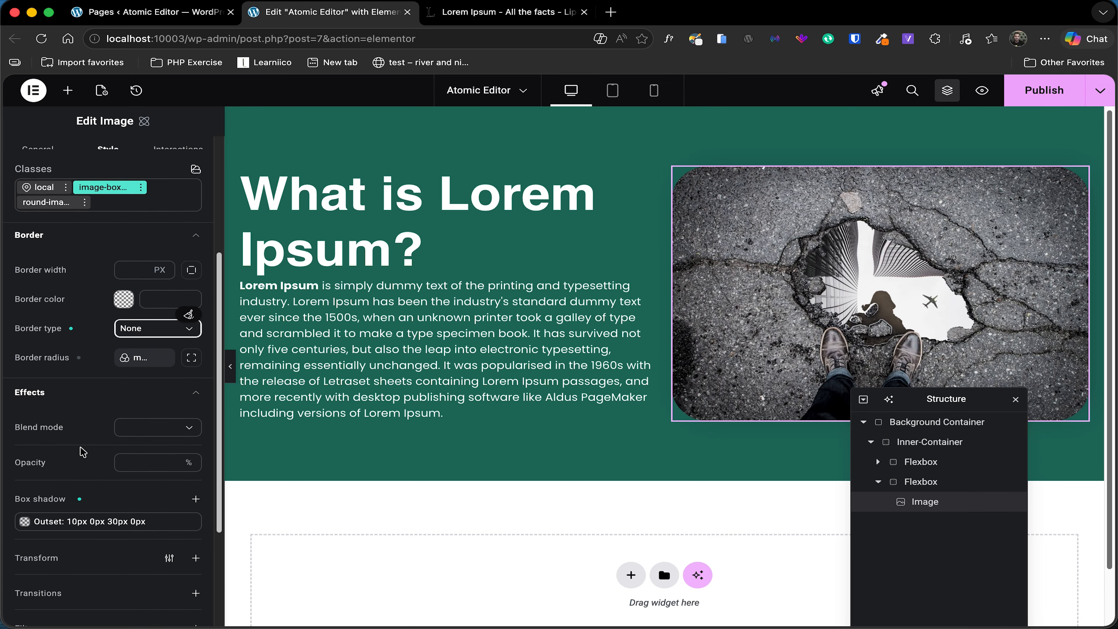
click(188, 318)
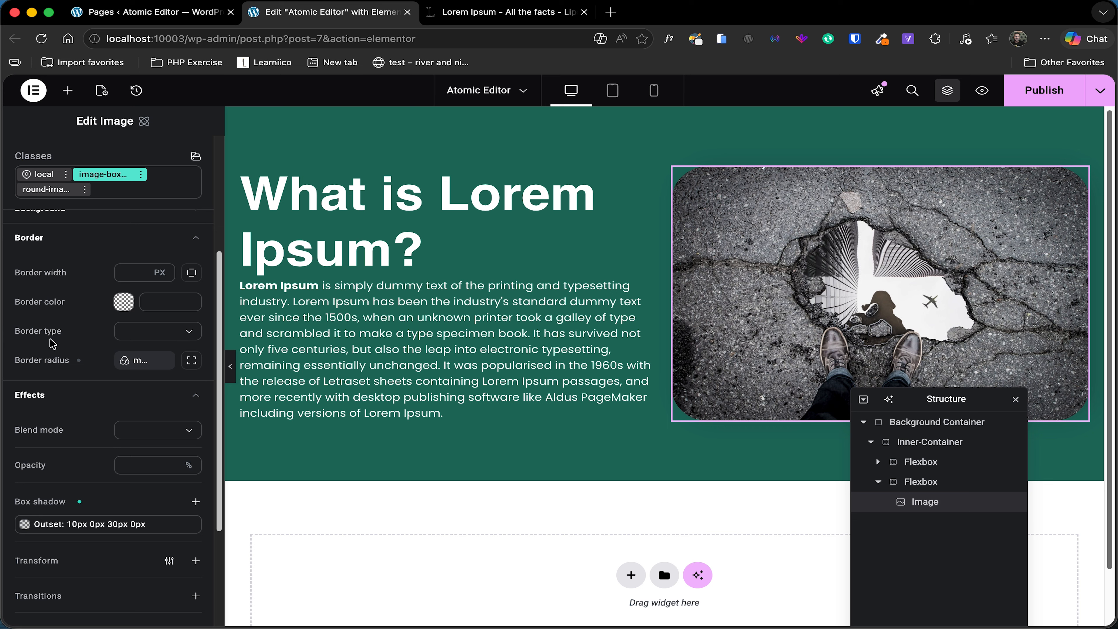
Publish the page and open its preview in a new tab
scroll(64, 352, up, 3)
click(51, 215)
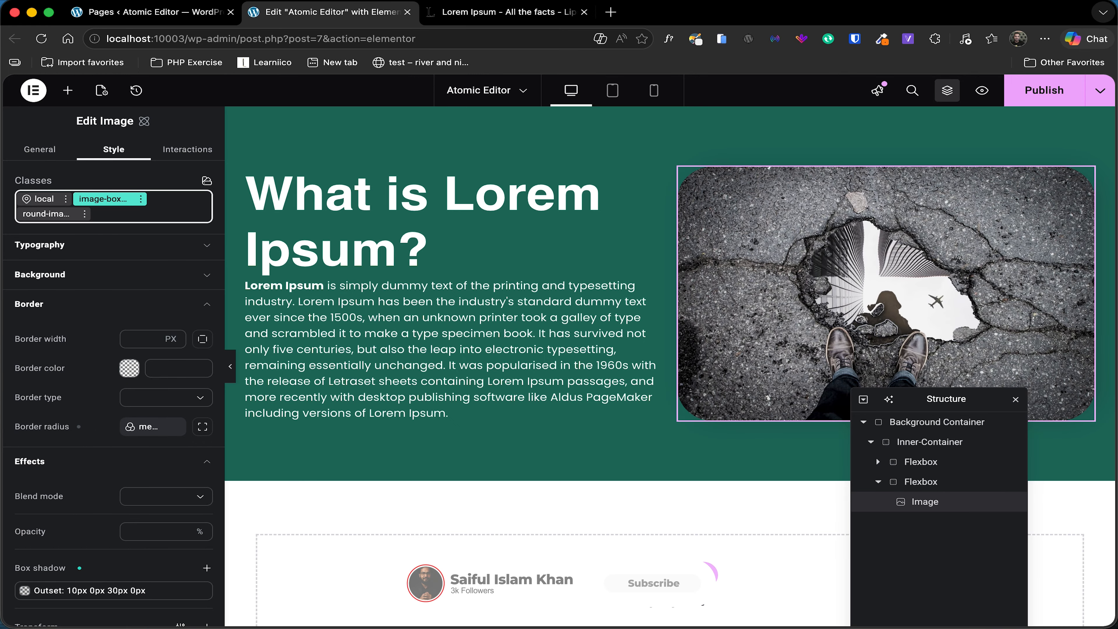
click(1020, 99)
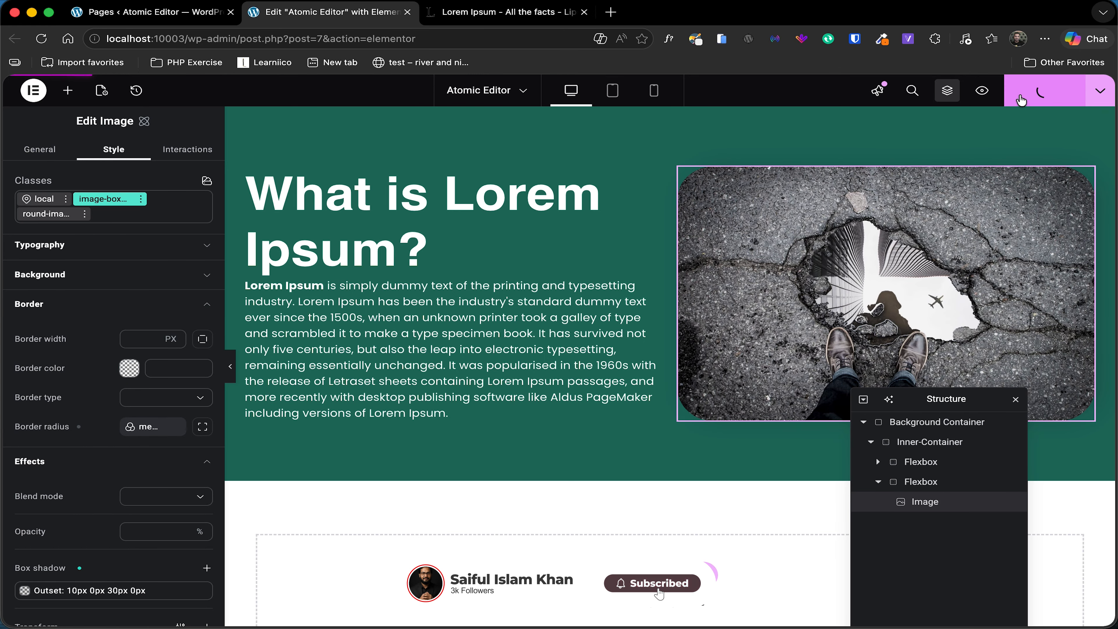
click(971, 94)
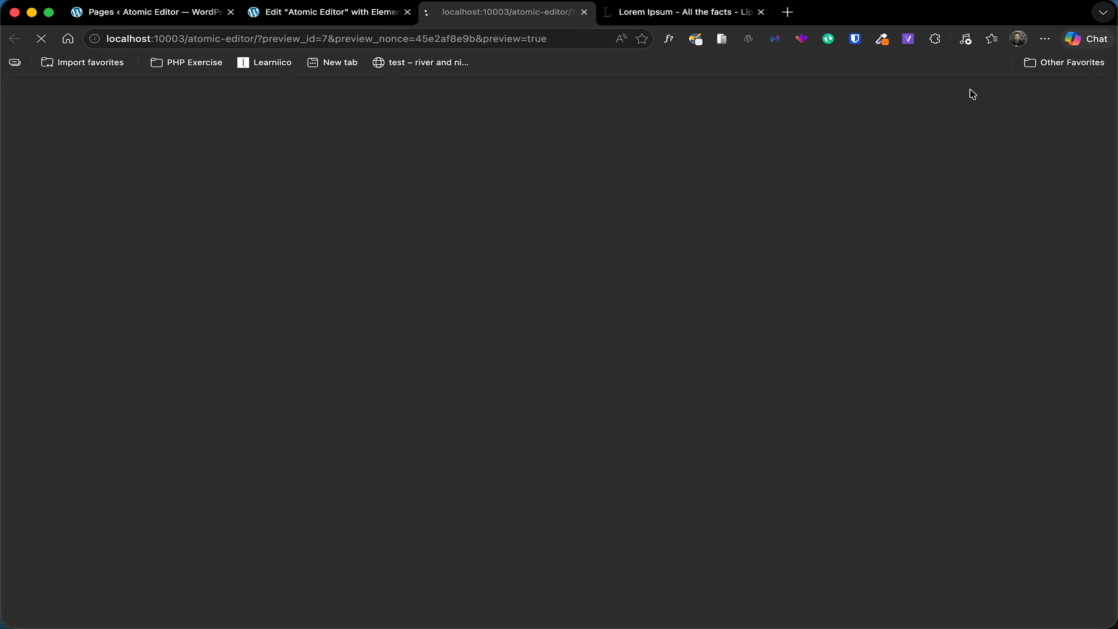